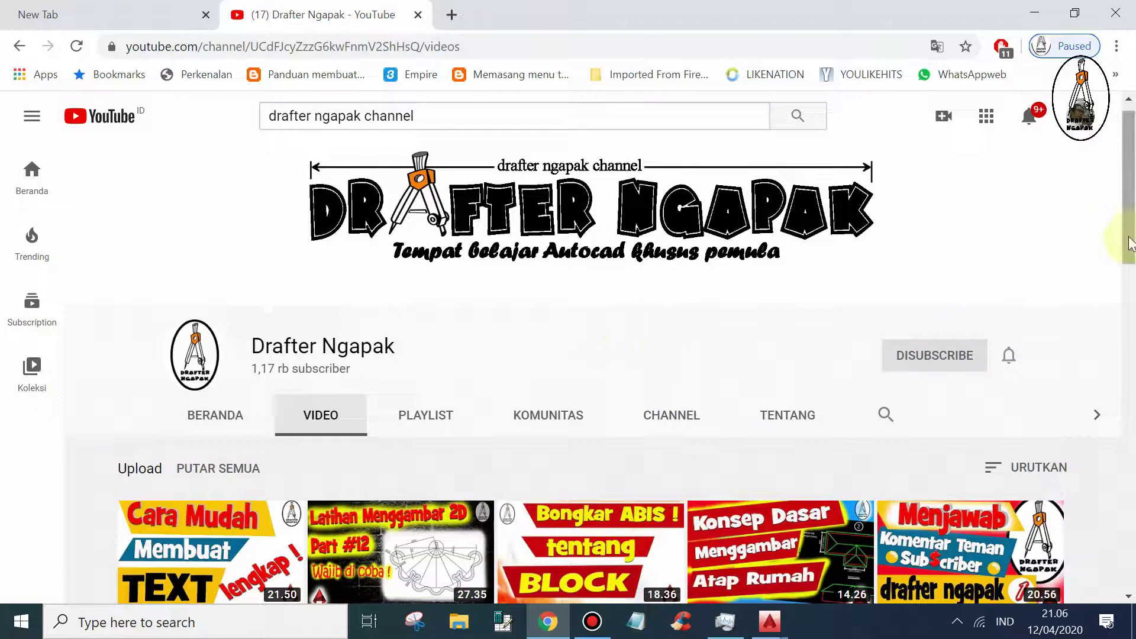
# Browse the YouTube channel's videos and playlists before returning to AutoCAD
pyautogui.moveTo(1127, 212); pyautogui.dragTo(1127, 230)
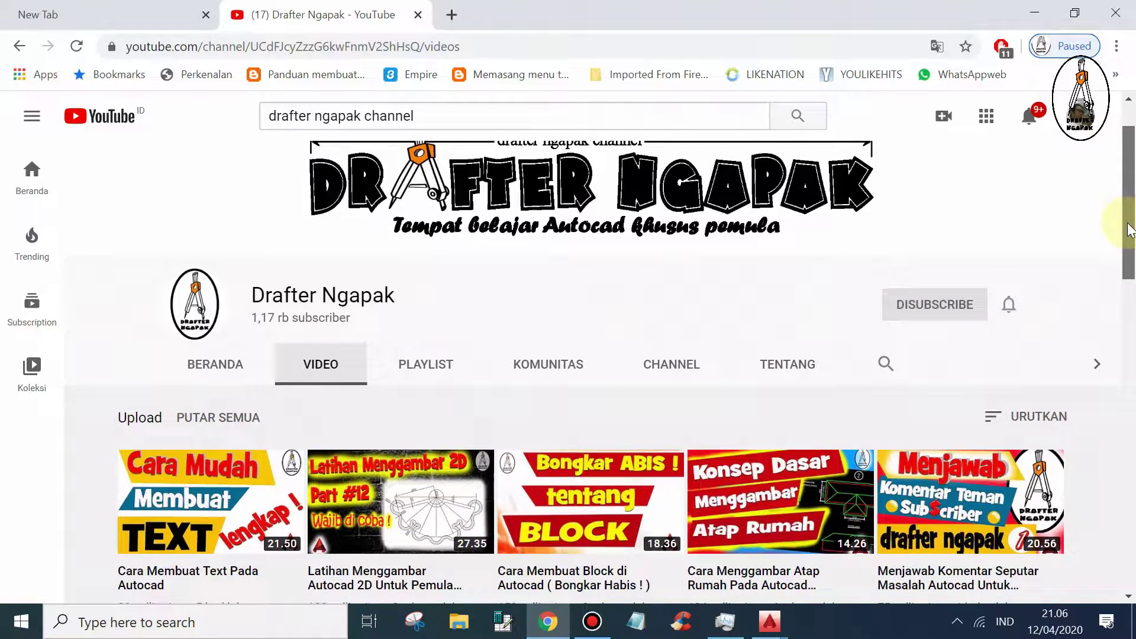
pyautogui.click(769, 621)
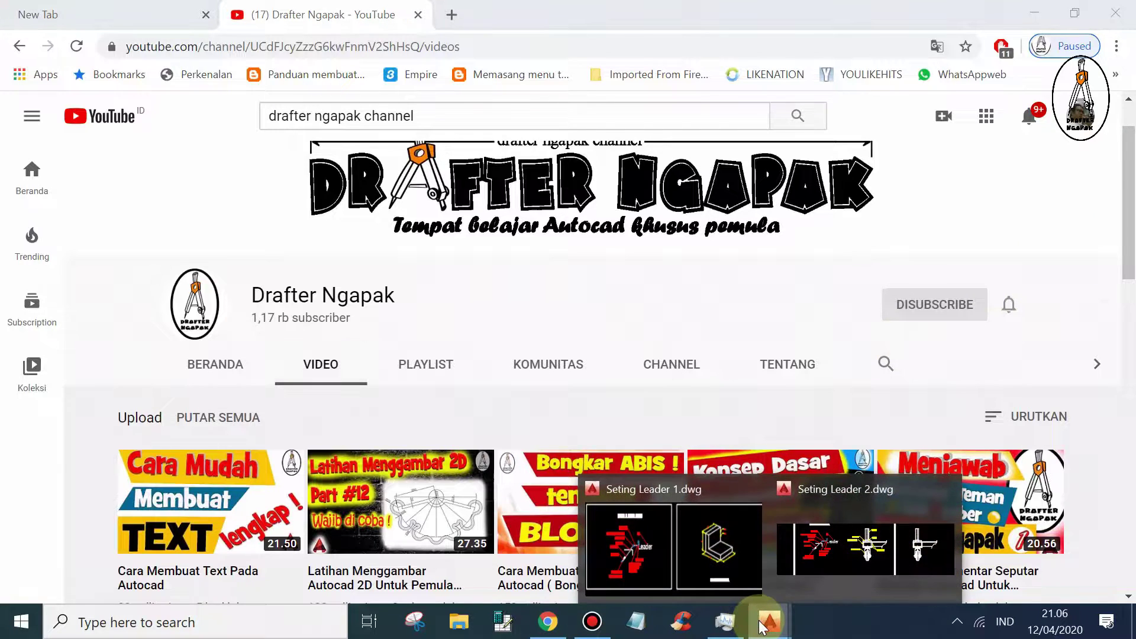
pyautogui.click(684, 561)
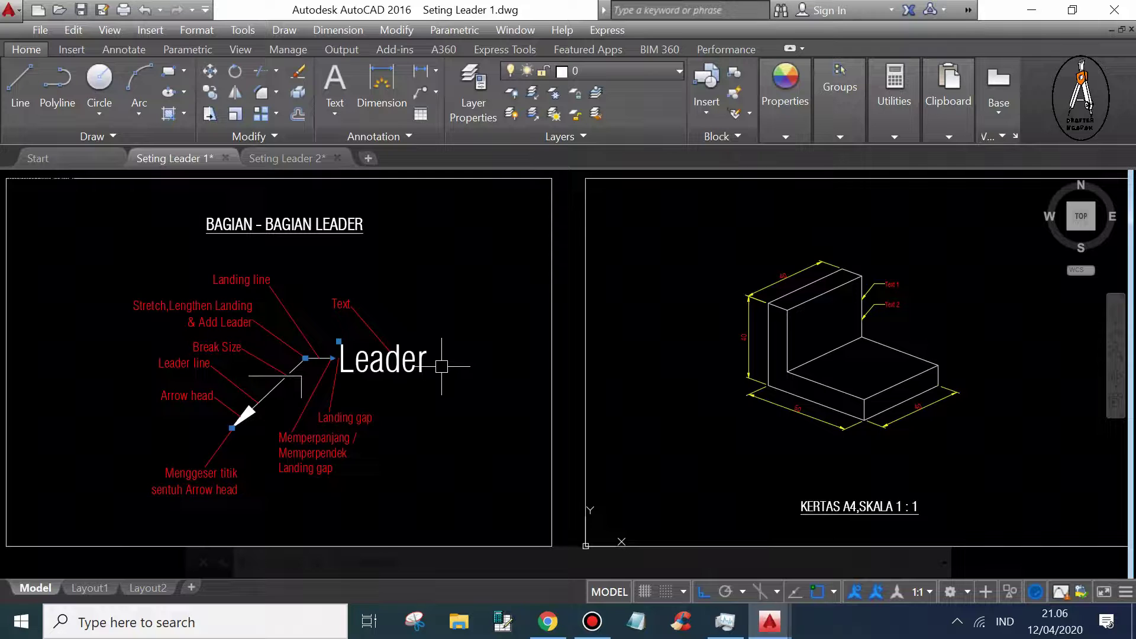
pyautogui.click(547, 621)
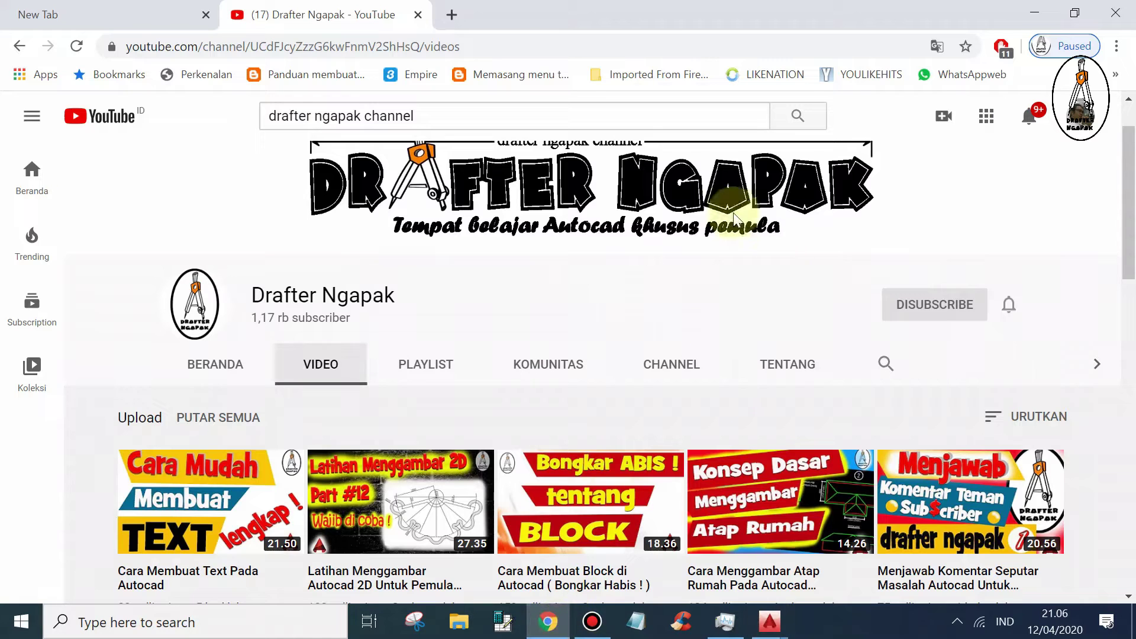
pyautogui.moveTo(1126, 275); pyautogui.dragTo(1127, 212)
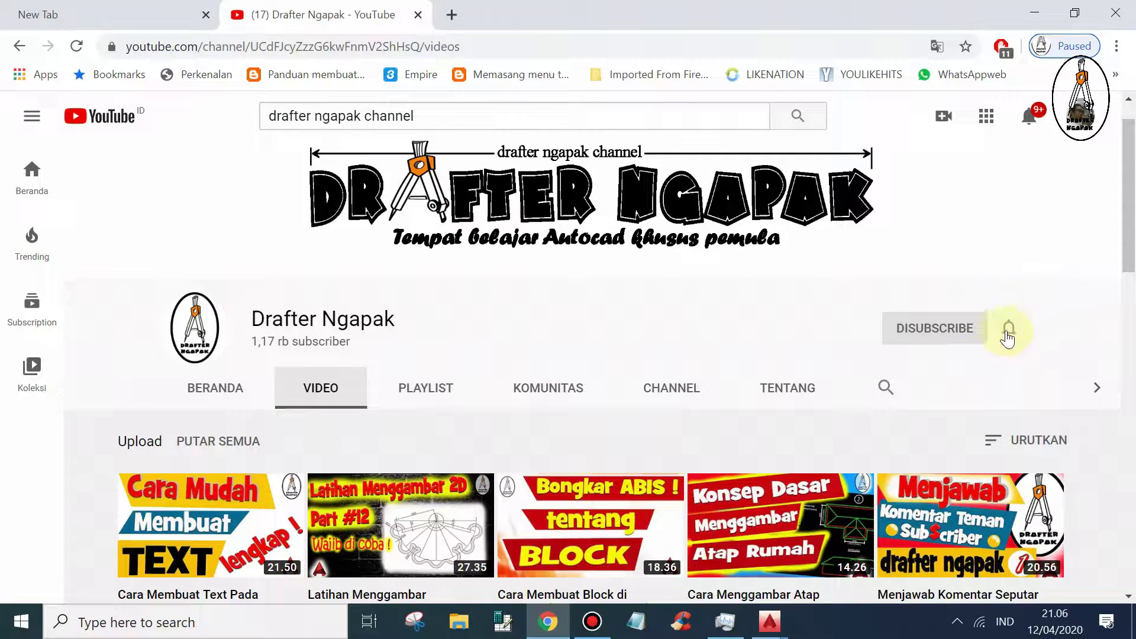
pyautogui.scroll(1, 1131, 166)
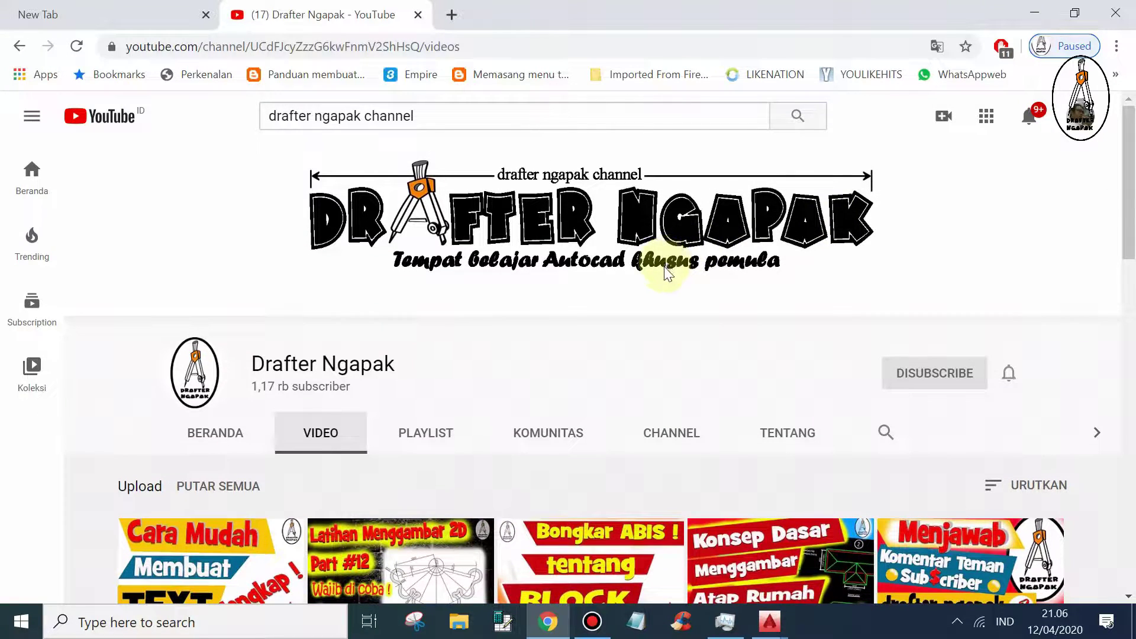
pyautogui.scroll(-2, 605, 293)
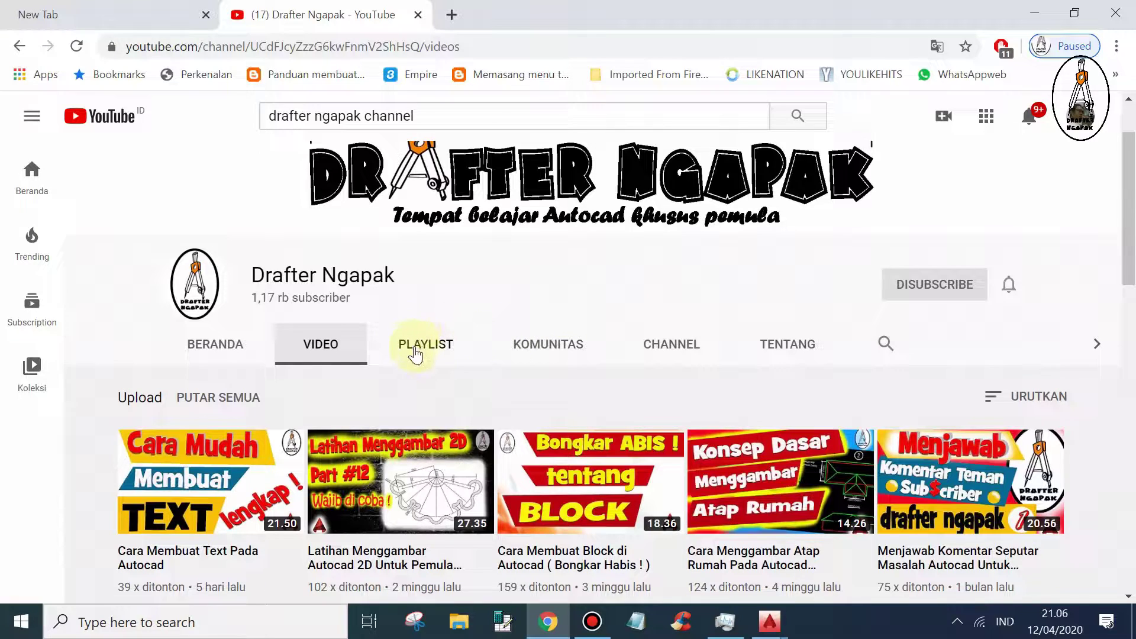
pyautogui.click(416, 349)
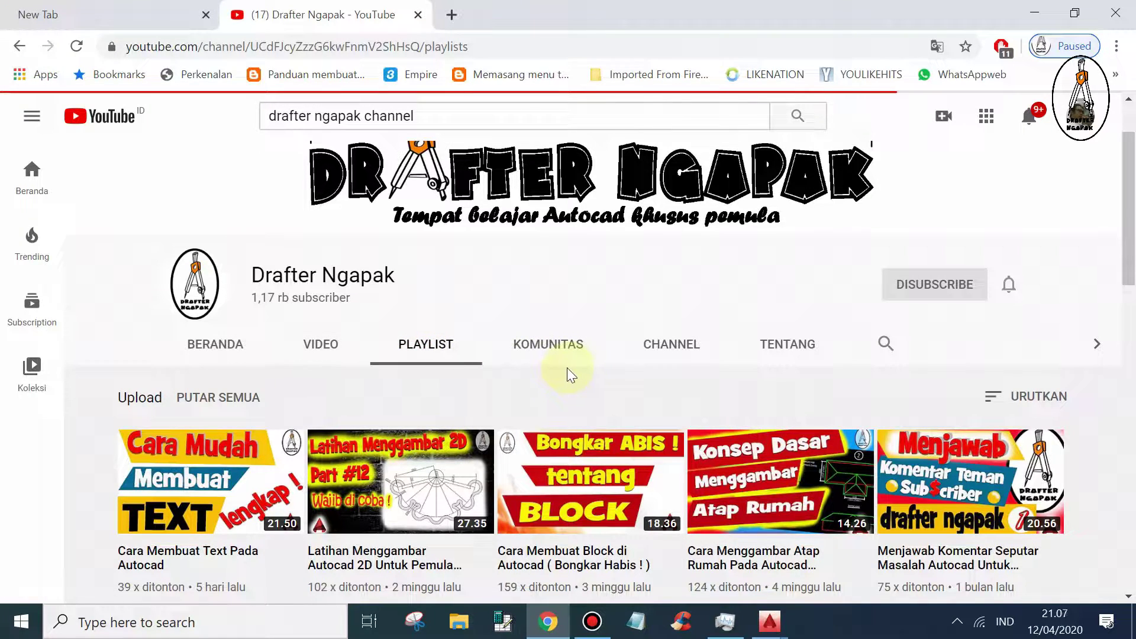
pyautogui.scroll(-3, 544, 360)
pyautogui.scroll(-3, 592, 403)
pyautogui.moveTo(591, 372)
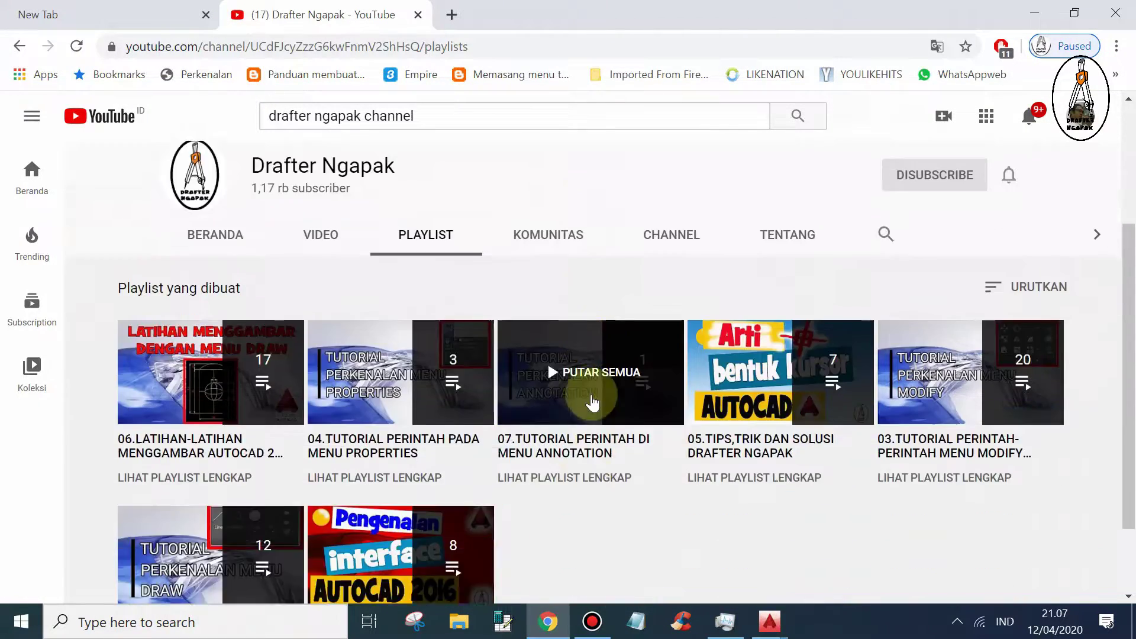
pyautogui.scroll(-1, 592, 403)
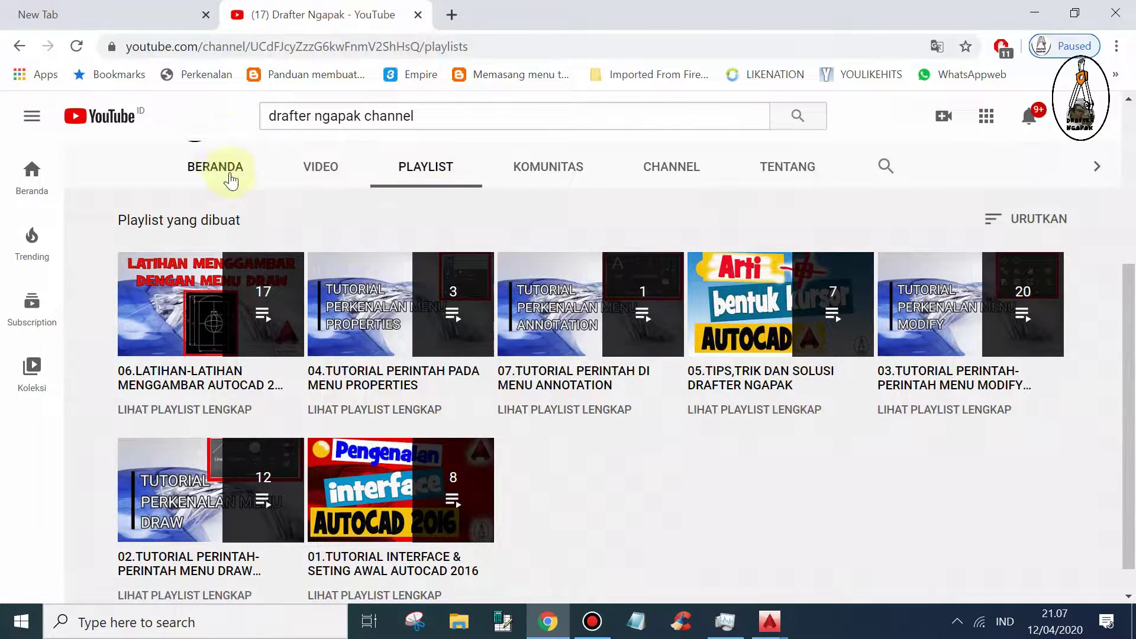
pyautogui.click(320, 165)
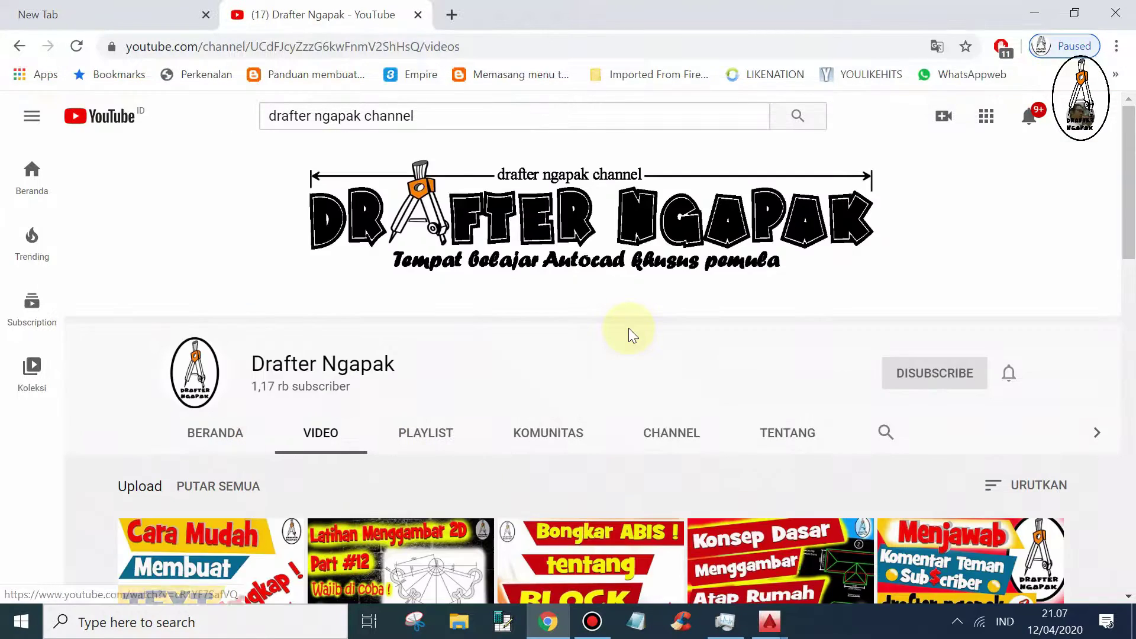
# Bring up the Seting Leader 1 drawing and pan toward its leader diagram
pyautogui.click(769, 621)
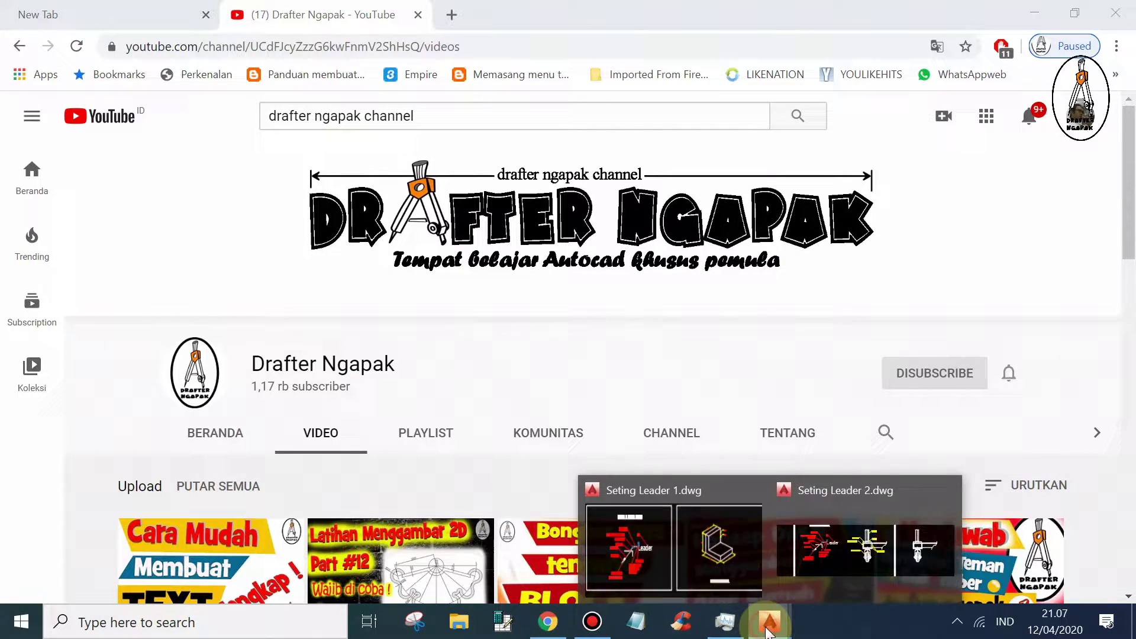
pyautogui.click(670, 573)
pyautogui.moveTo(531, 390); pyautogui.dragTo(551, 390, button='middle')
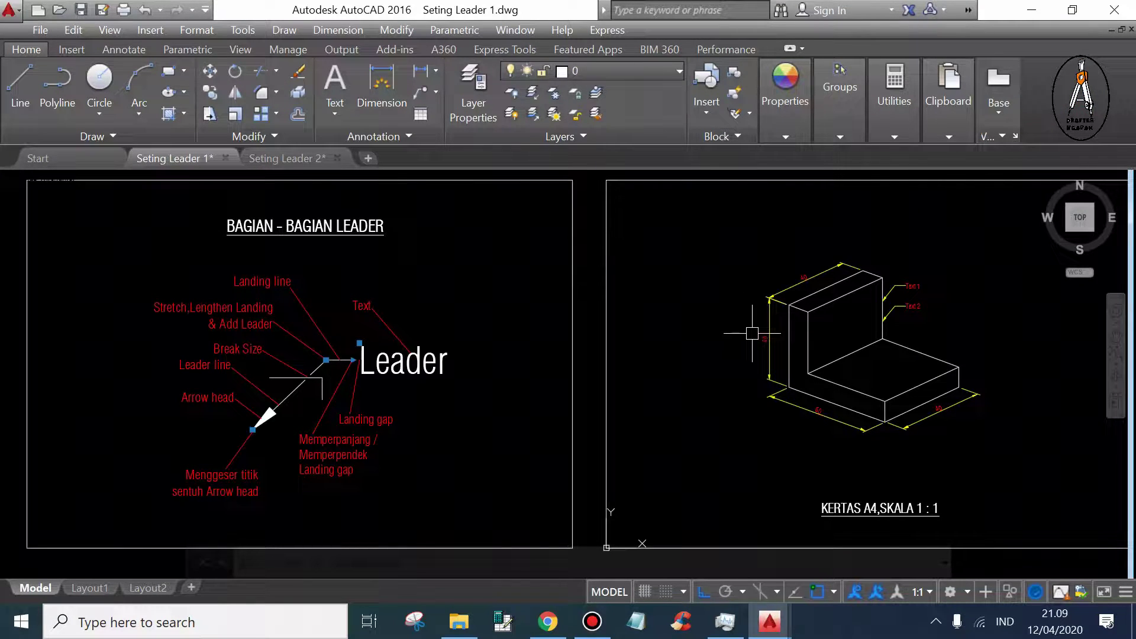
pyautogui.moveTo(964, 330); pyautogui.dragTo(857, 298, button='middle')
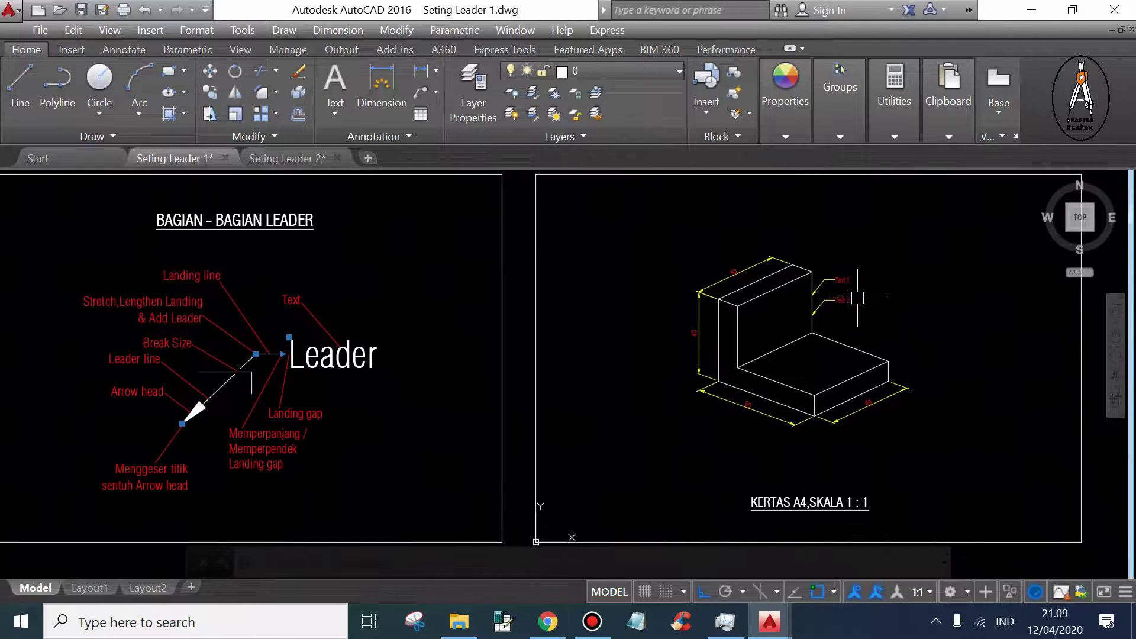
pyautogui.scroll(2, 854, 299)
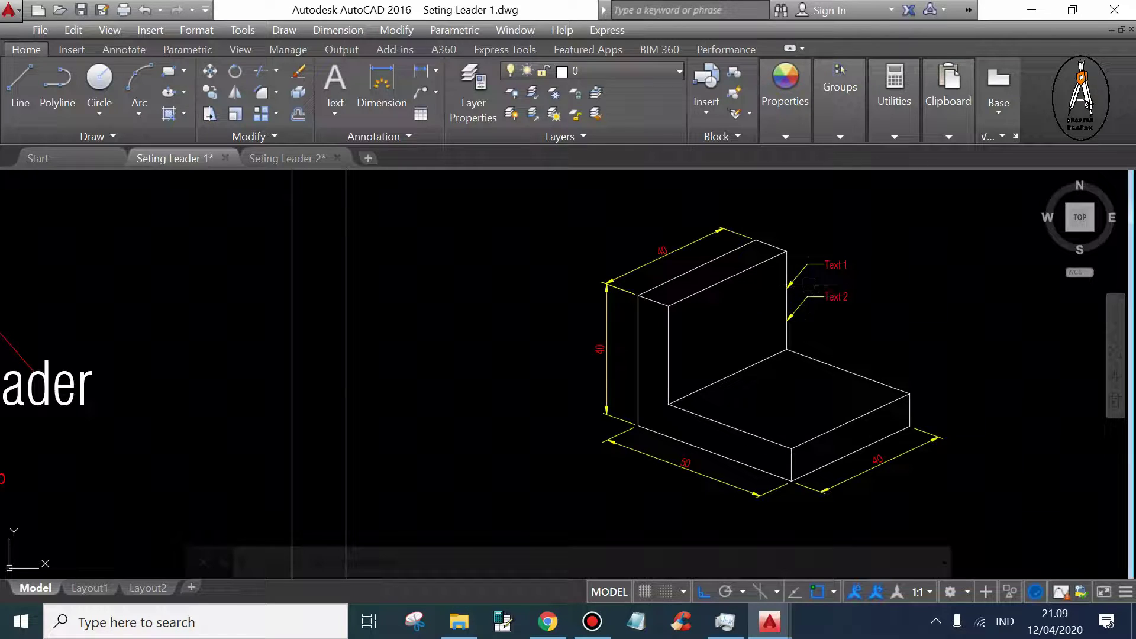
pyautogui.moveTo(605, 339)
pyautogui.mouseDown(button='middle')
pyautogui.moveTo(621, 327)
pyautogui.moveTo(603, 319)
pyautogui.mouseUp(button='middle')
# Zoom and pan to inspect the dimensioned isometric L-block with its Text 1/Text 2 leaders
pyautogui.scroll(-2, 621, 327)
pyautogui.scroll(2, 803, 308)
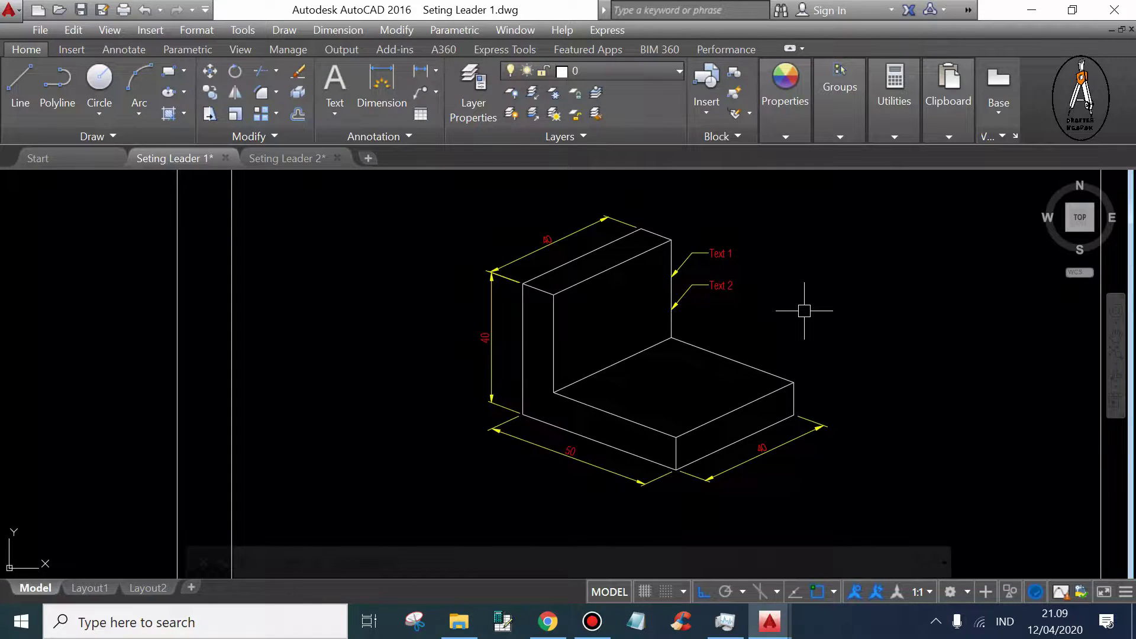
pyautogui.scroll(1, 743, 291)
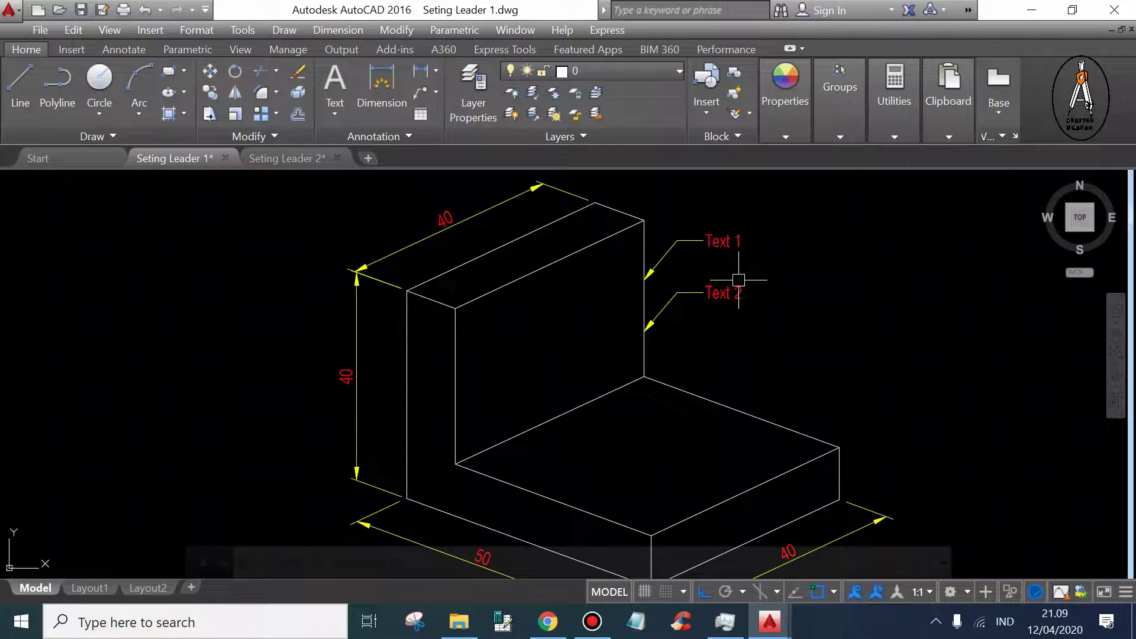
pyautogui.scroll(-3, 833, 306)
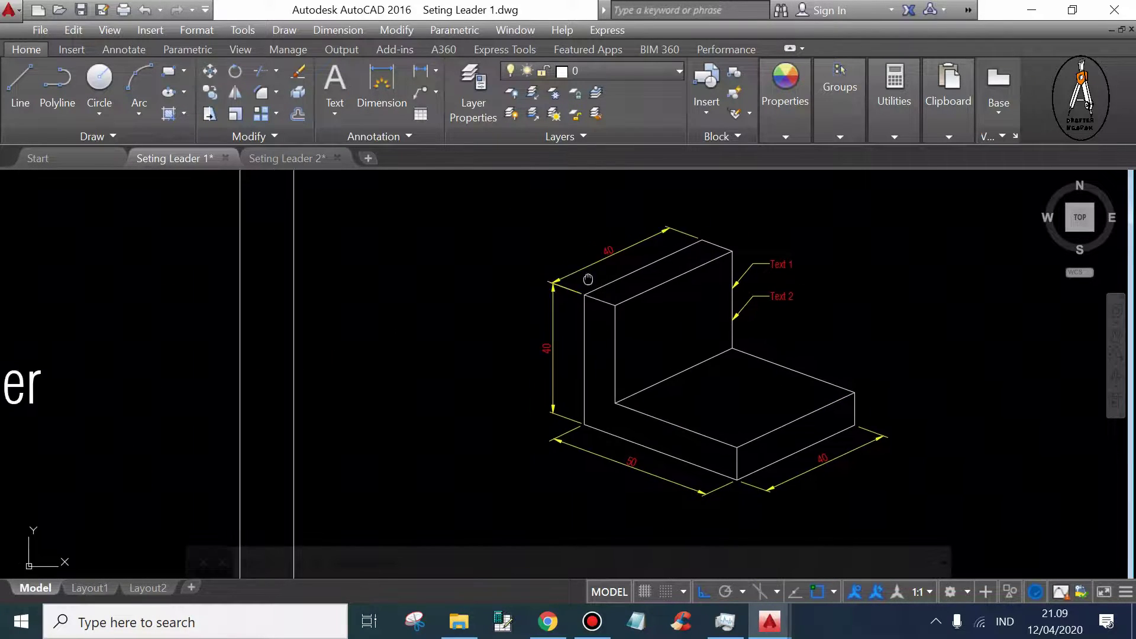
pyautogui.moveTo(589, 256); pyautogui.dragTo(735, 260, button='middle')
pyautogui.middleClick(699, 275)
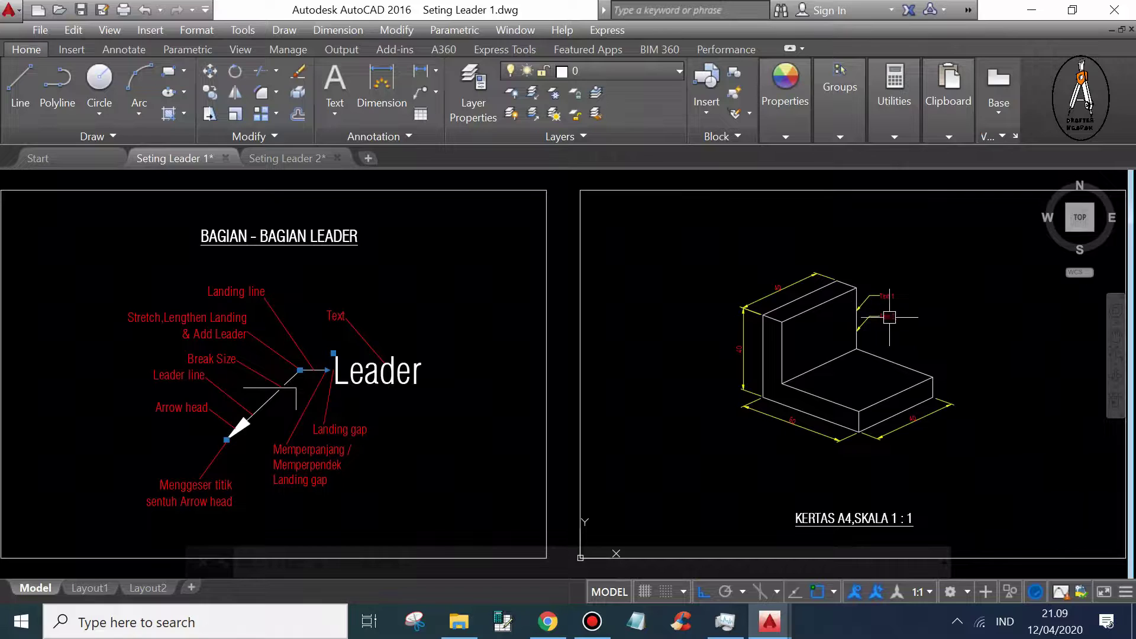
pyautogui.scroll(2, 877, 337)
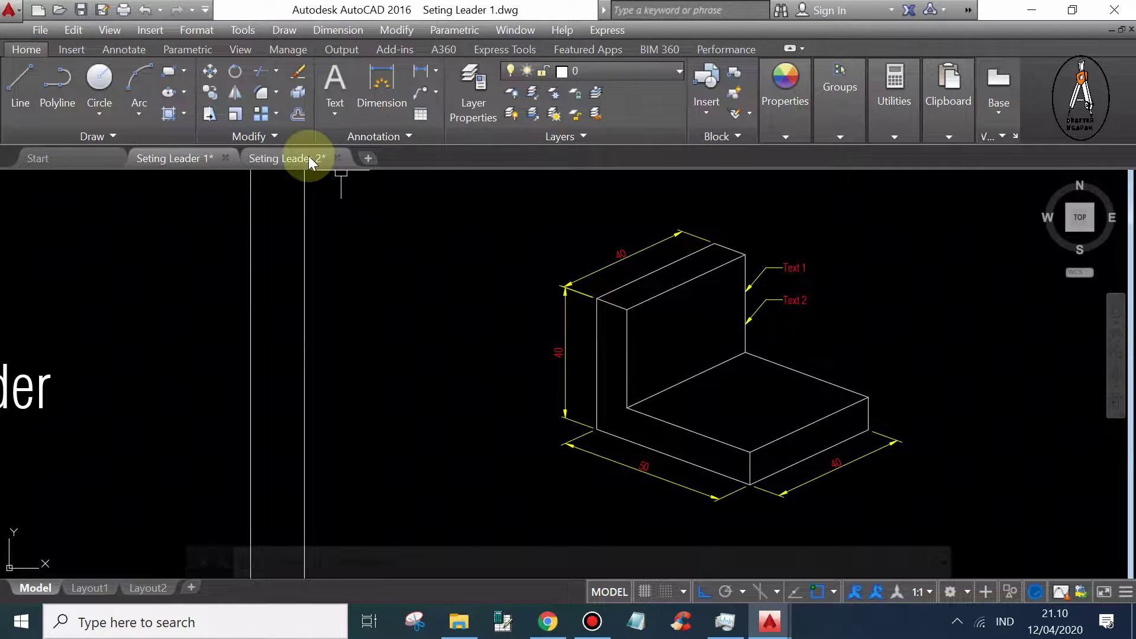
pyautogui.click(290, 158)
pyautogui.scroll(2, 609, 290)
pyautogui.scroll(2, 576, 239)
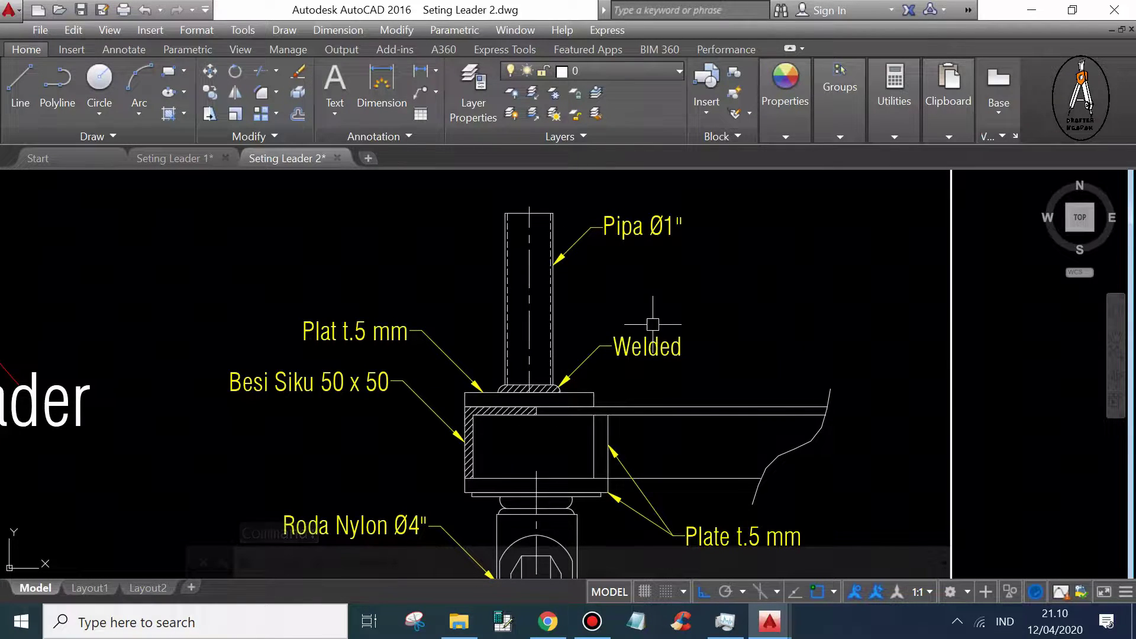
pyautogui.click(167, 152)
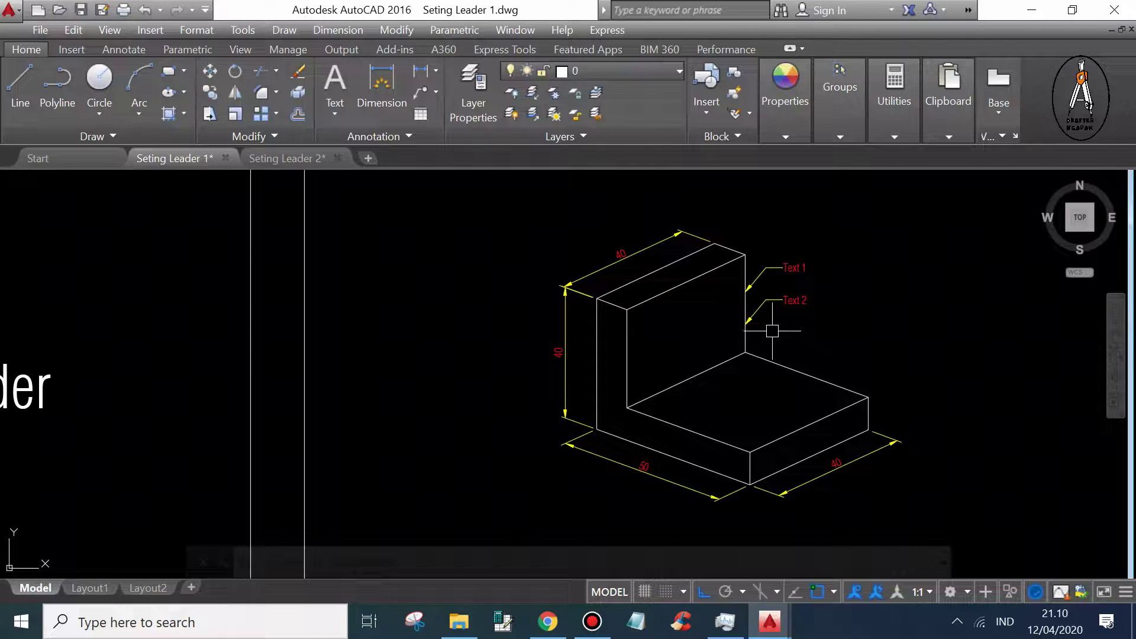
pyautogui.scroll(-1, 559, 332)
pyautogui.scroll(-1, 651, 313)
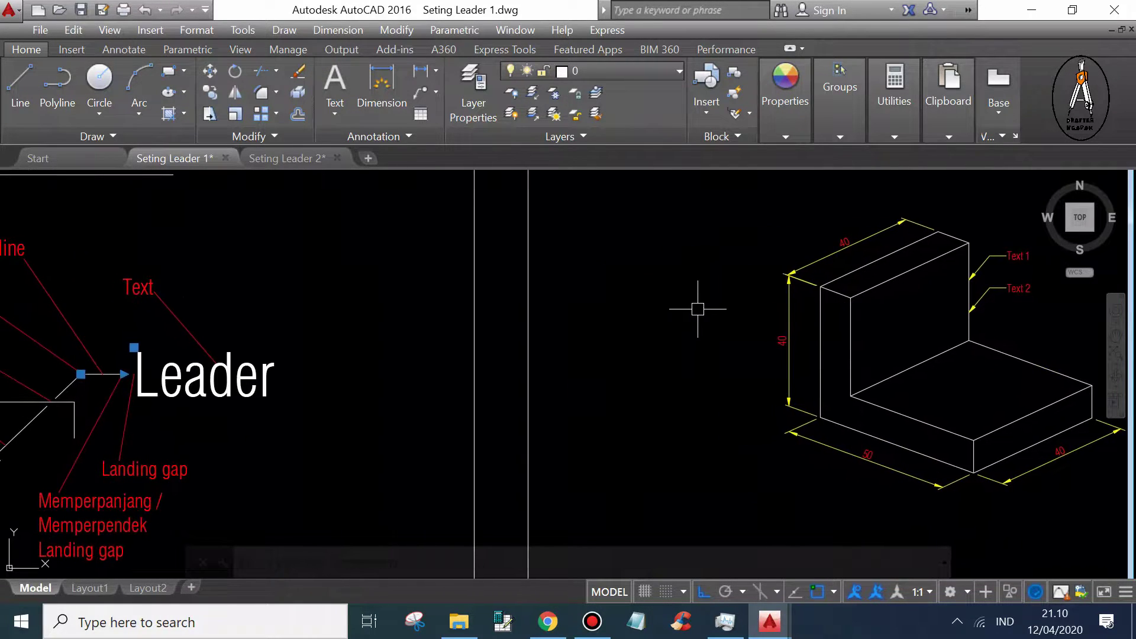
pyautogui.scroll(-1, 665, 320)
pyautogui.scroll(1, 370, 319)
pyautogui.scroll(1, 358, 305)
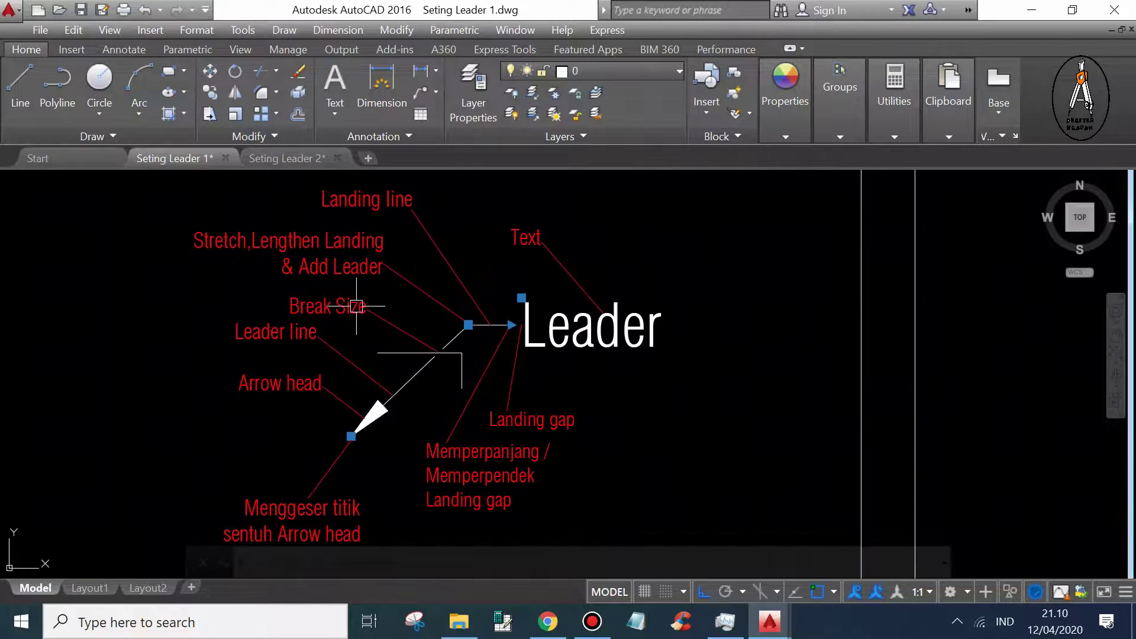
pyautogui.moveTo(358, 305); pyautogui.dragTo(499, 290, button='middle')
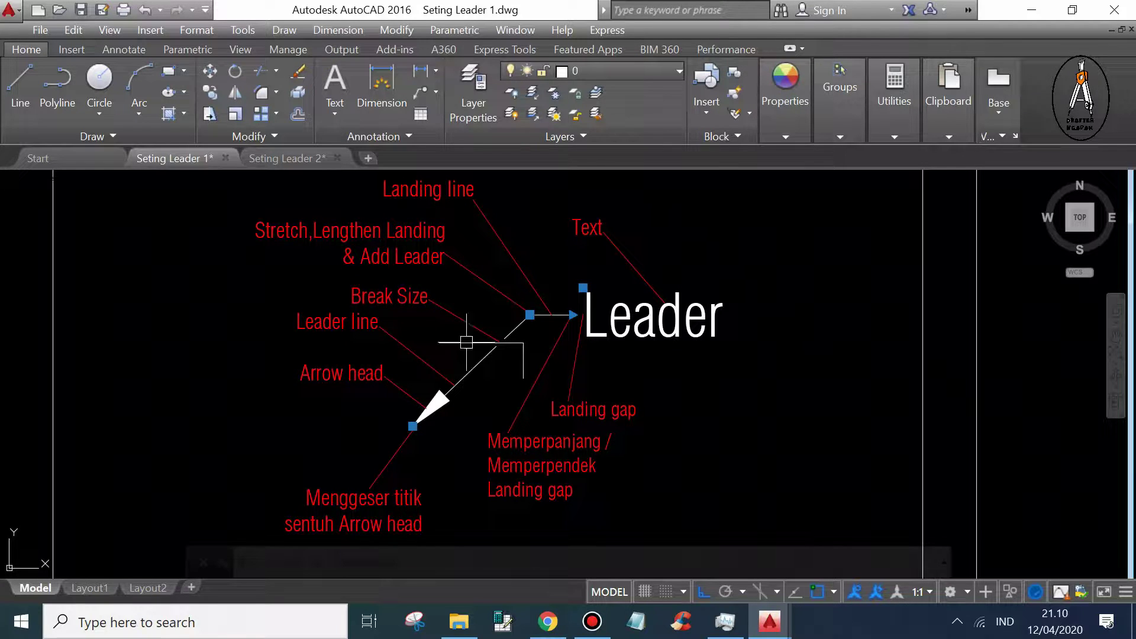
pyautogui.moveTo(463, 335); pyautogui.dragTo(478, 337, button='middle')
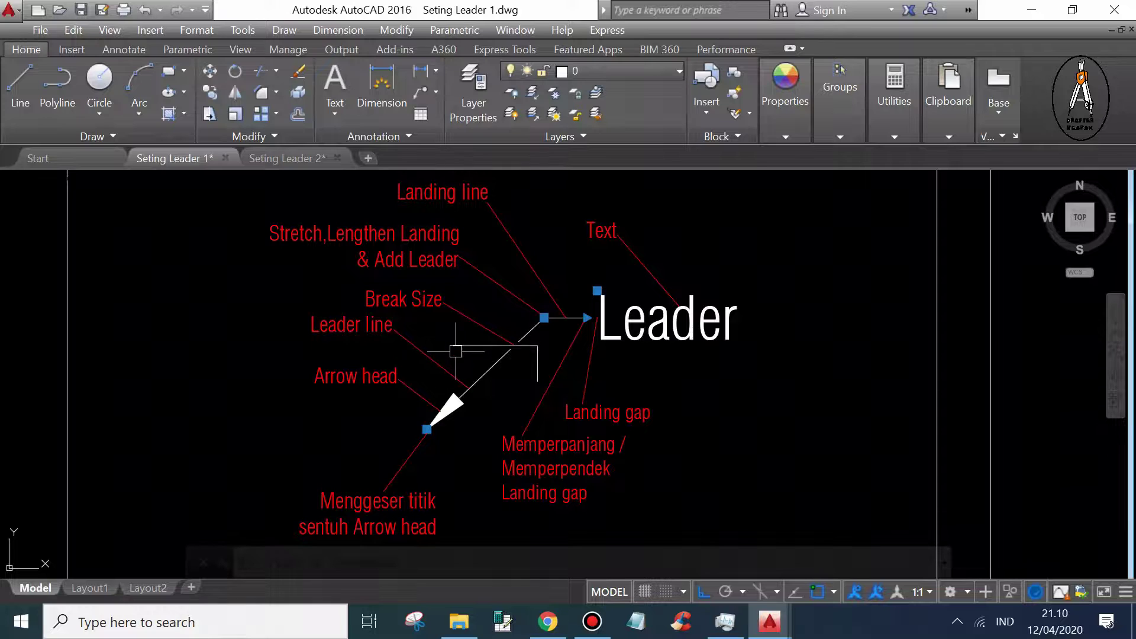
pyautogui.scroll(-2, 456, 347)
pyautogui.moveTo(496, 259); pyautogui.dragTo(428, 270, button='middle')
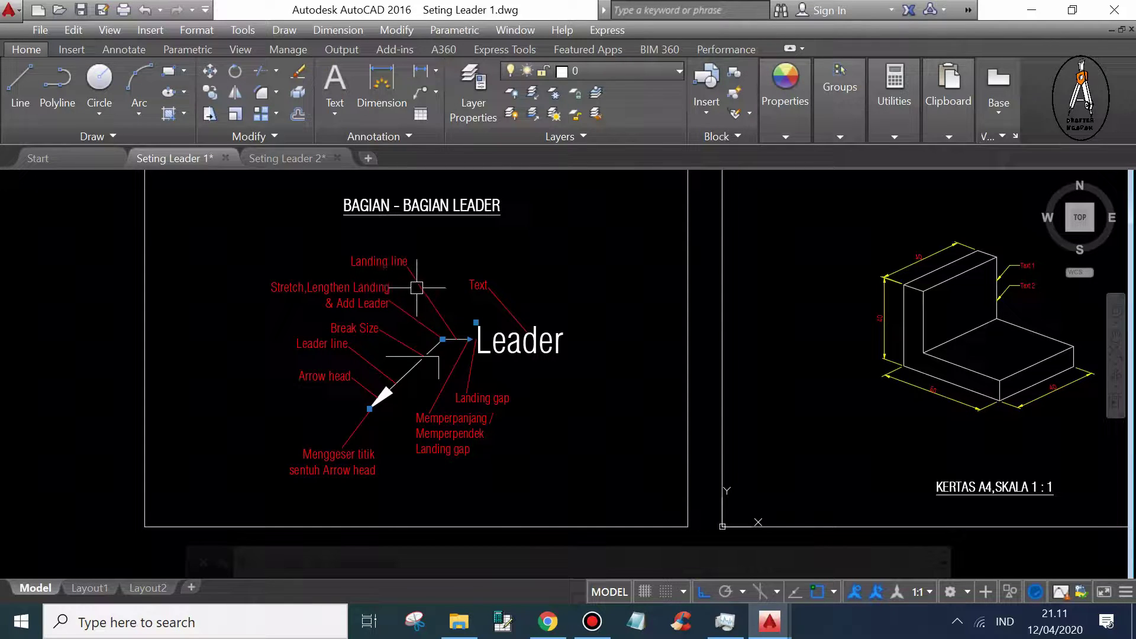
pyautogui.moveTo(420, 287); pyautogui.dragTo(415, 272, button='middle')
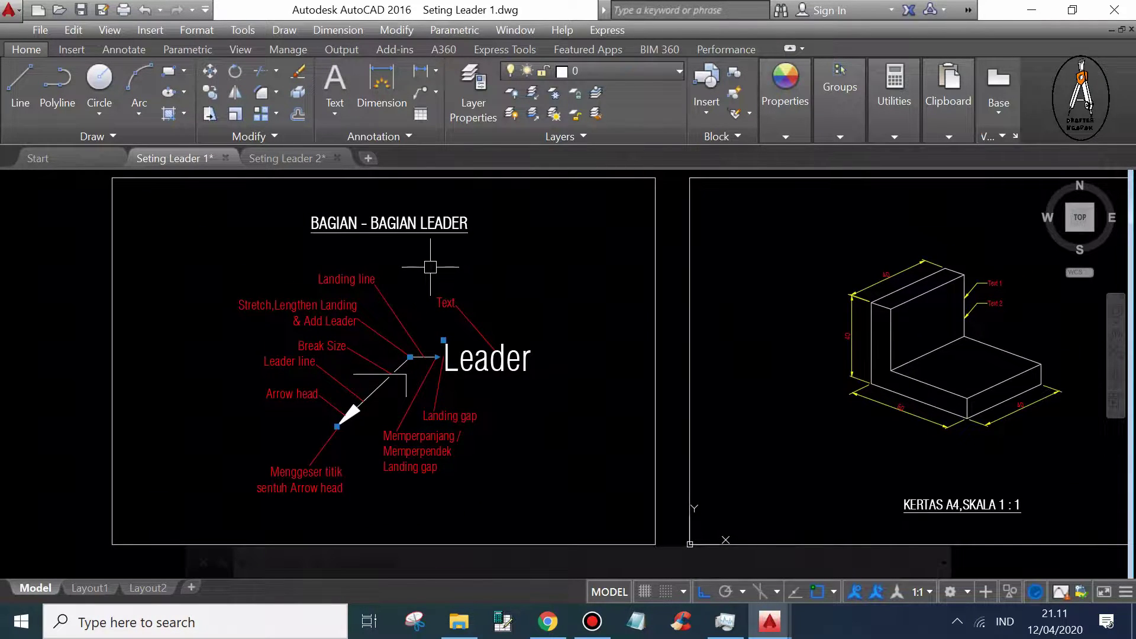
pyautogui.moveTo(821, 341); pyautogui.dragTo(744, 335, button='middle')
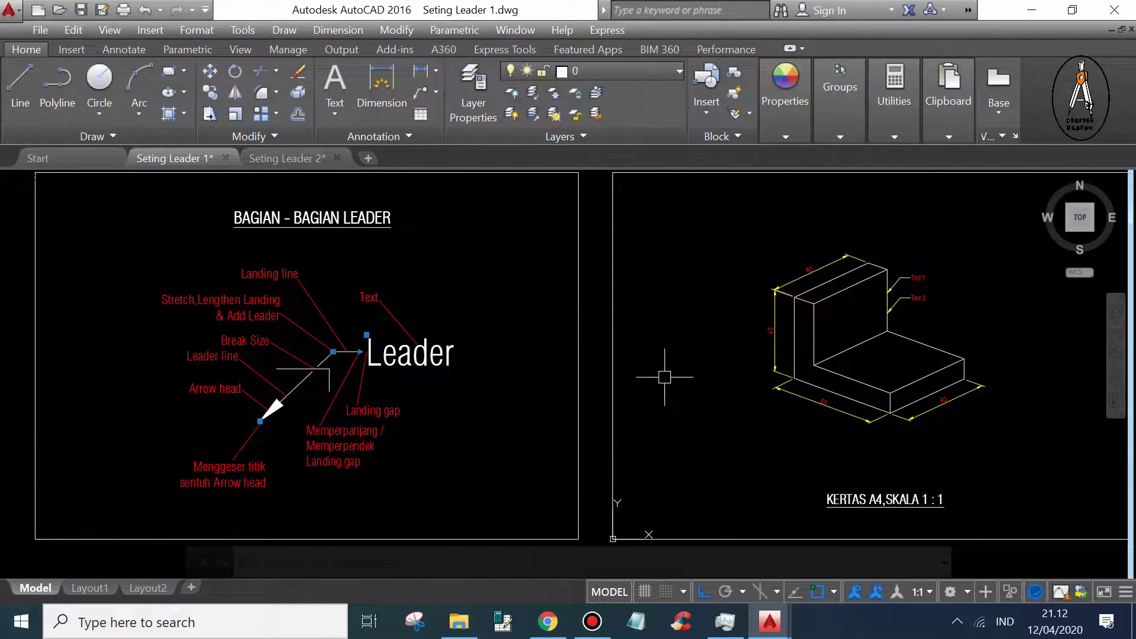
# Reopen the Multileader Style Manager from the Annotate tab's Leaders panel launcher
pyautogui.write('m')
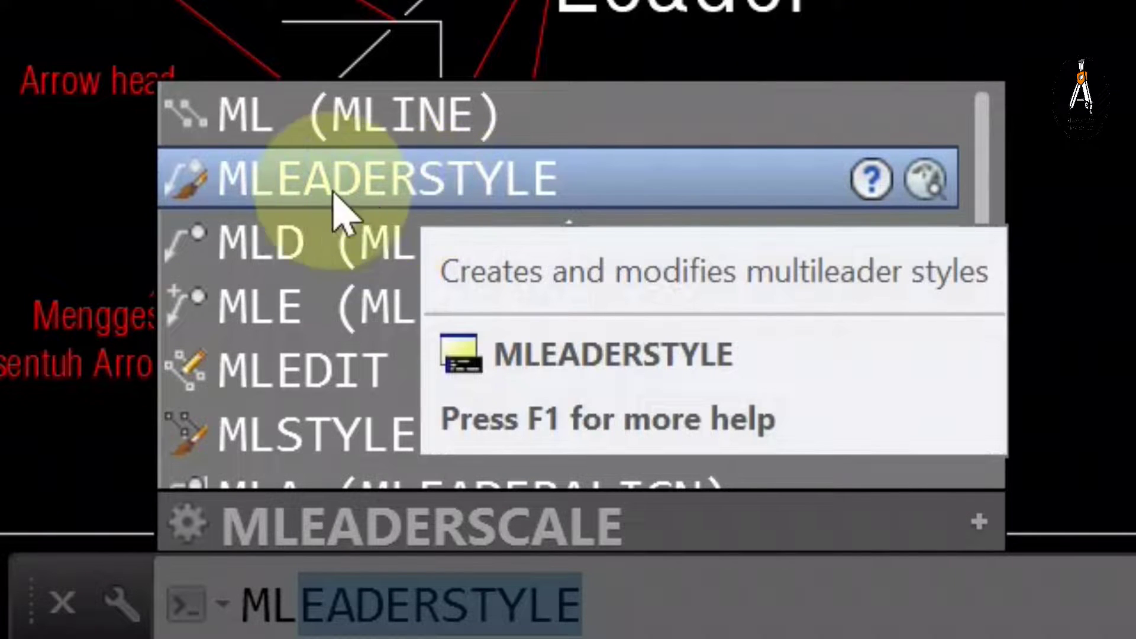
pyautogui.click(524, 199)
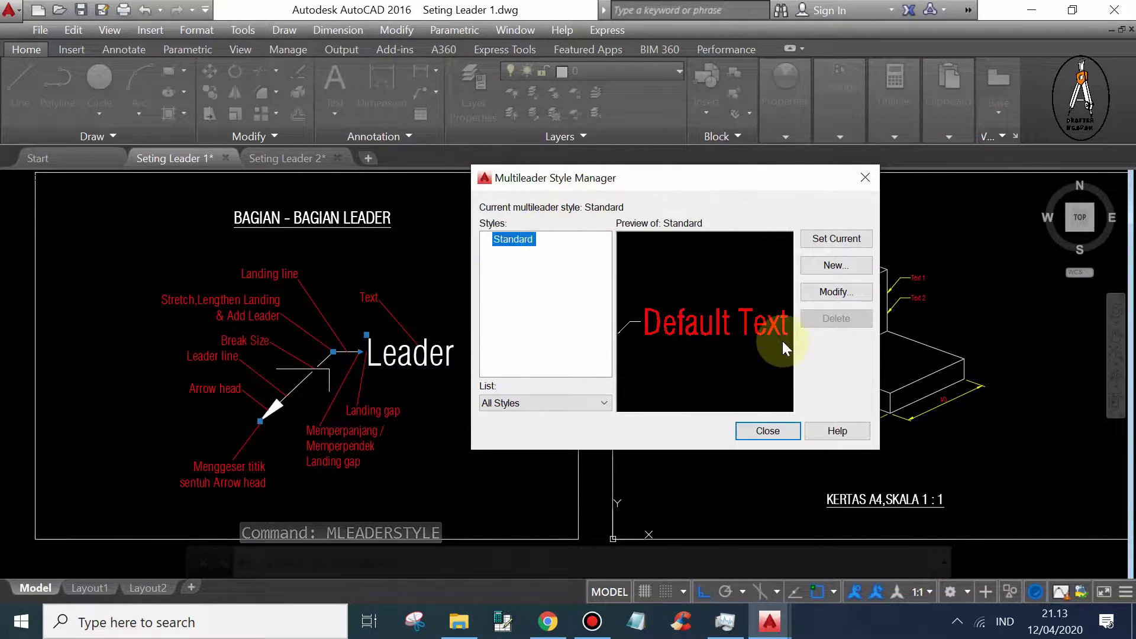
pyautogui.click(763, 436)
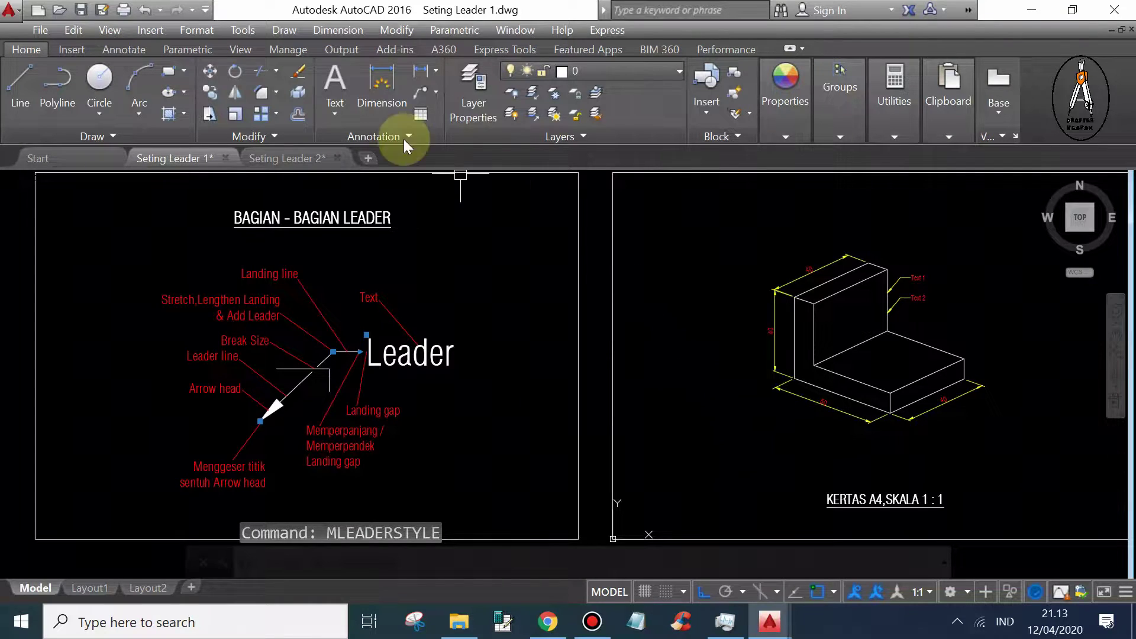
pyautogui.click(112, 53)
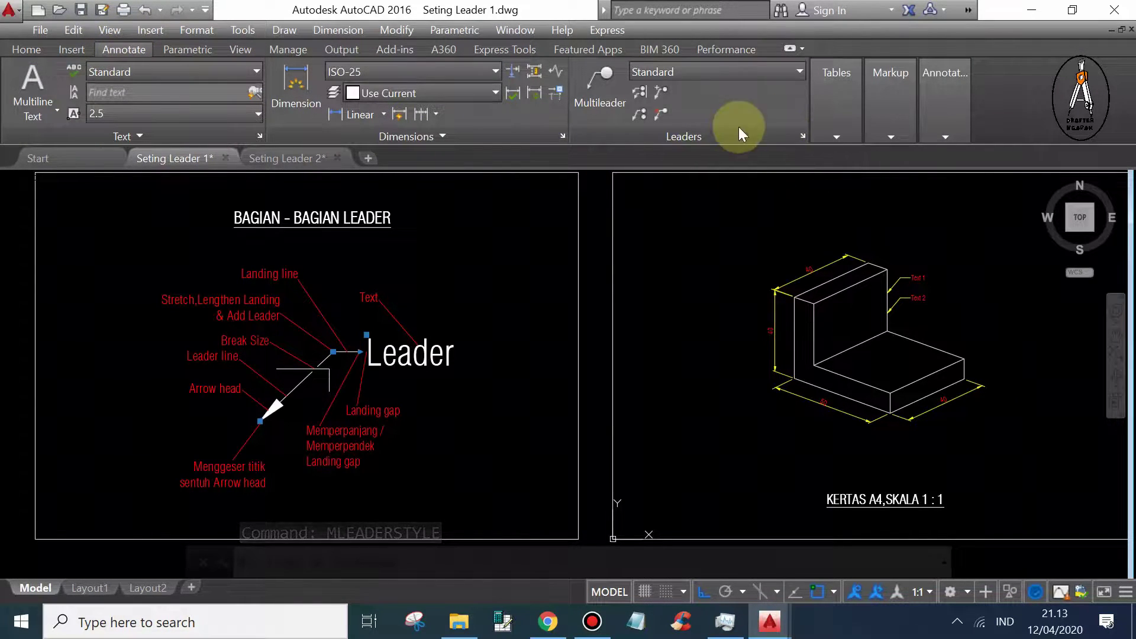
pyautogui.click(801, 136)
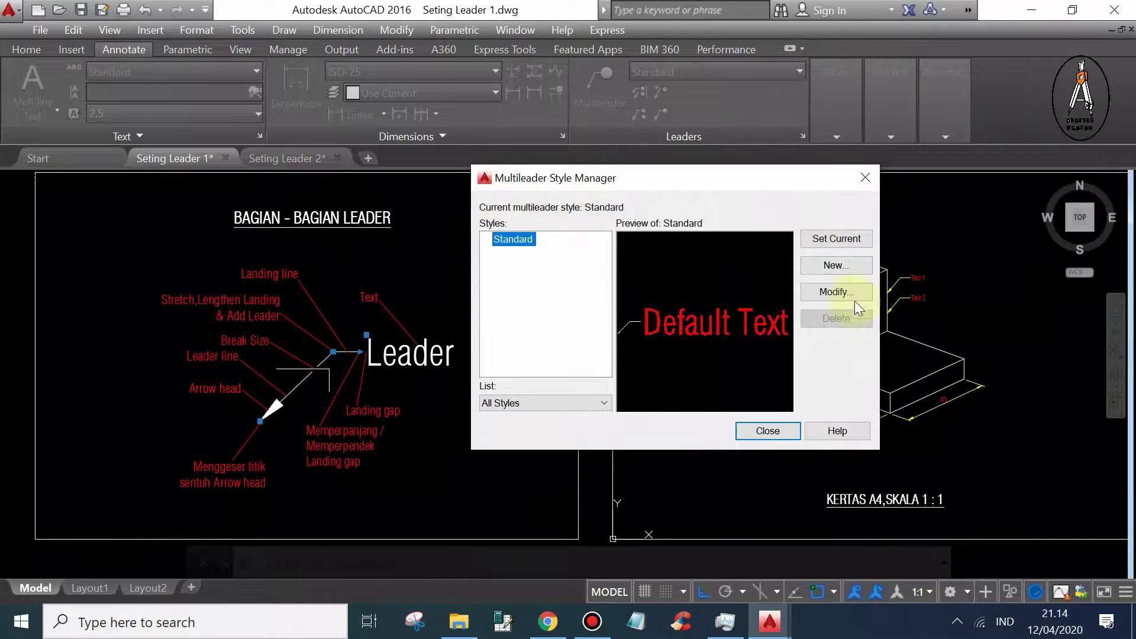
# Modify the Standard style, reviewing its Leader Format, Leader Structure and Content settings
pyautogui.click(823, 291)
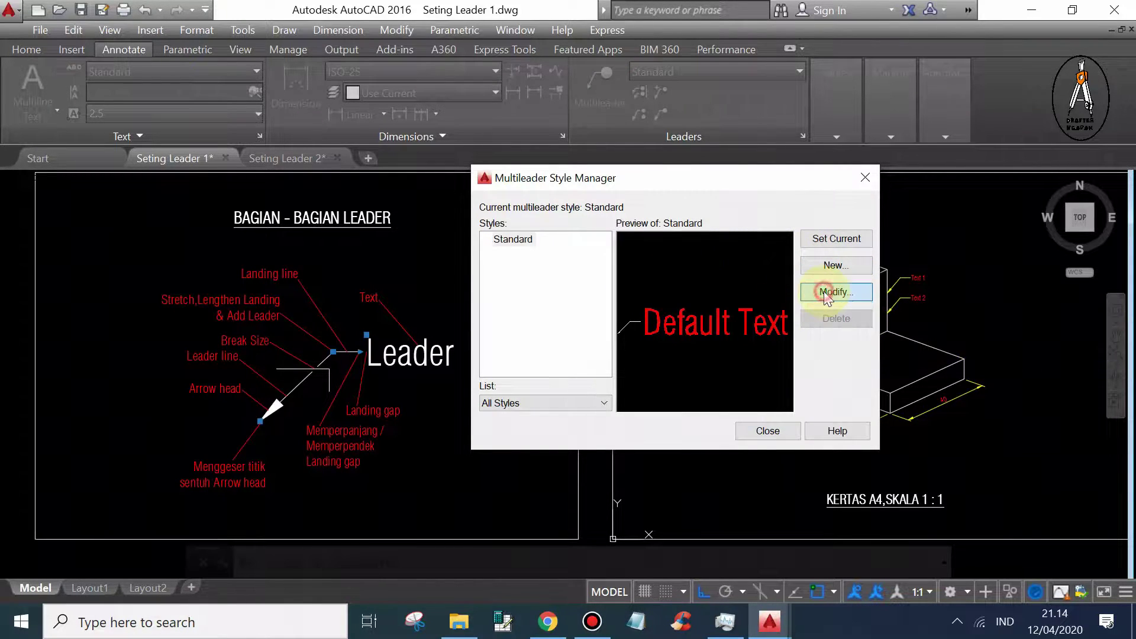
pyautogui.moveTo(544, 159); pyautogui.dragTo(753, 155)
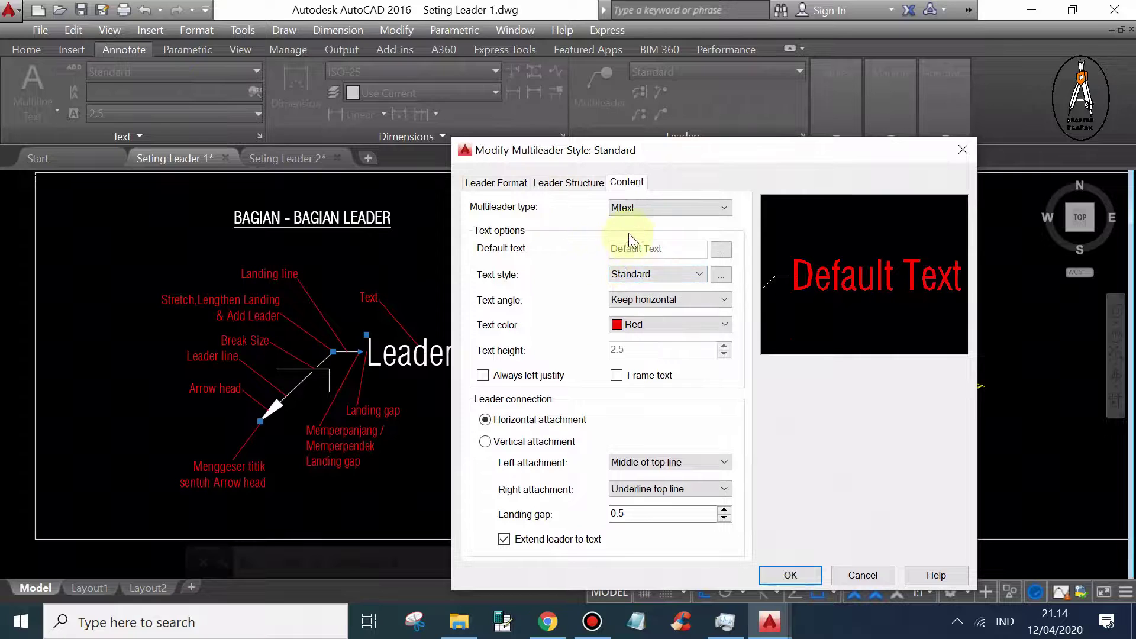
pyautogui.click(494, 182)
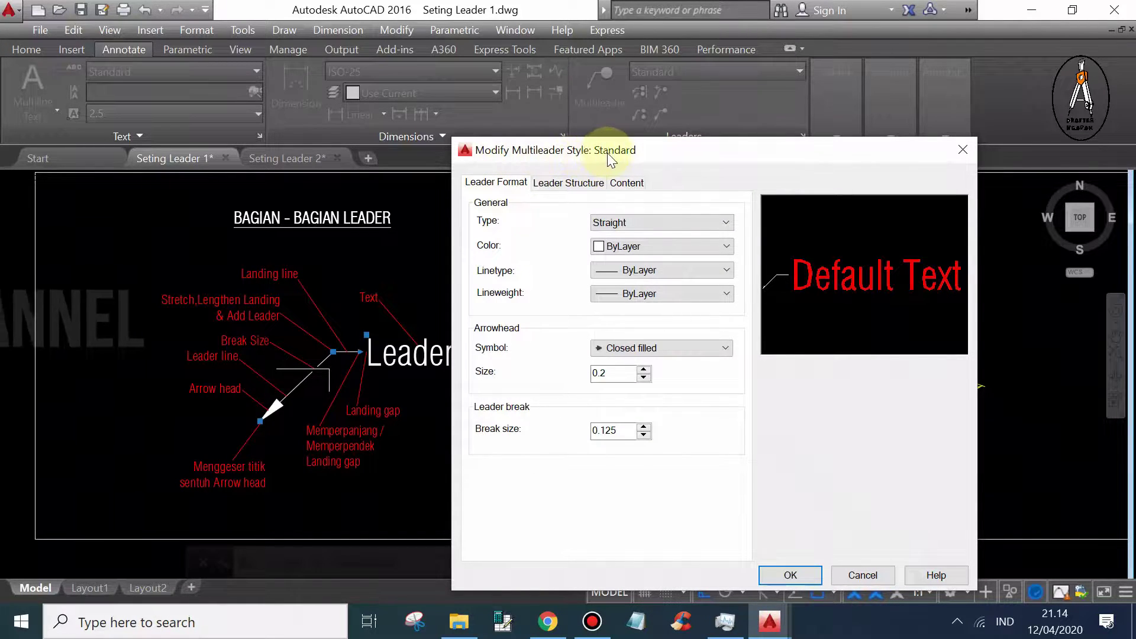
pyautogui.moveTo(679, 151); pyautogui.dragTo(691, 87)
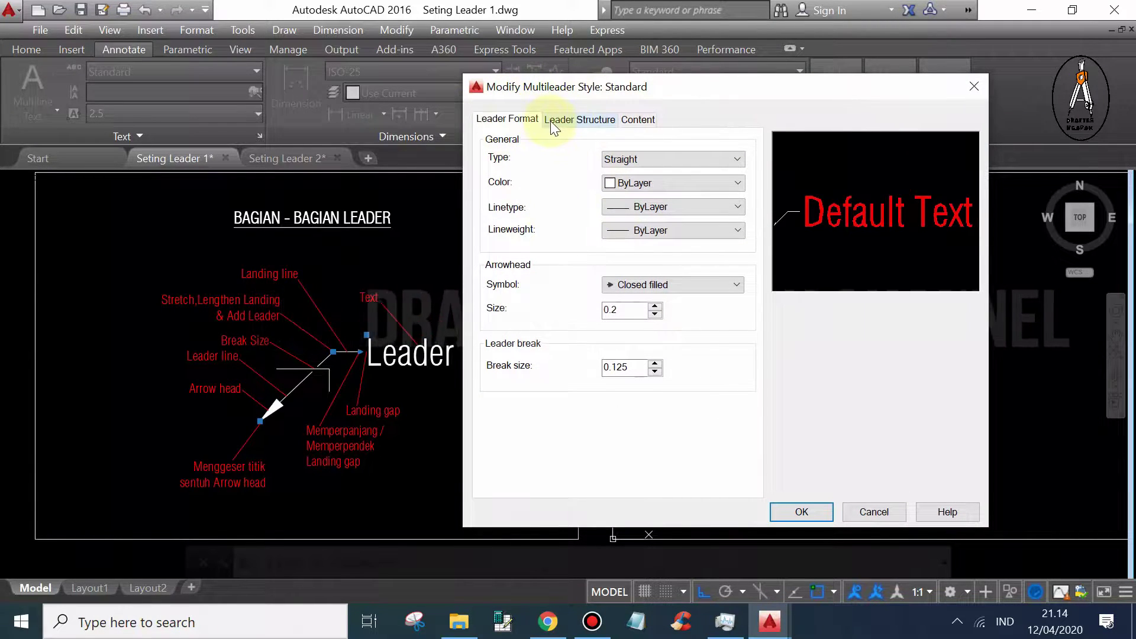
pyautogui.click(568, 119)
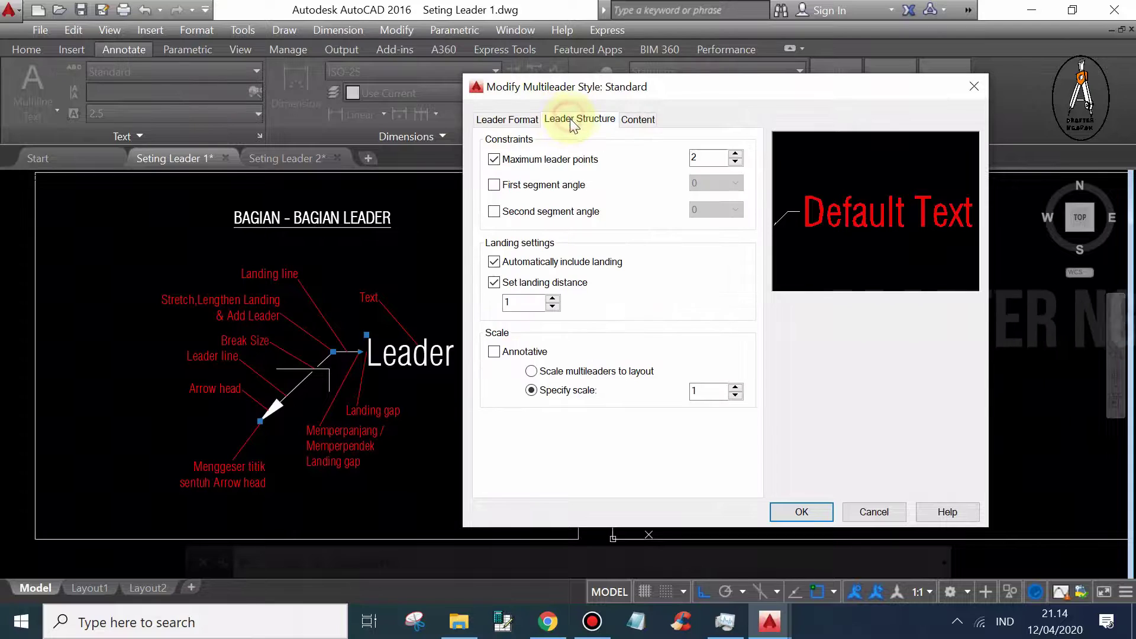
pyautogui.click(645, 122)
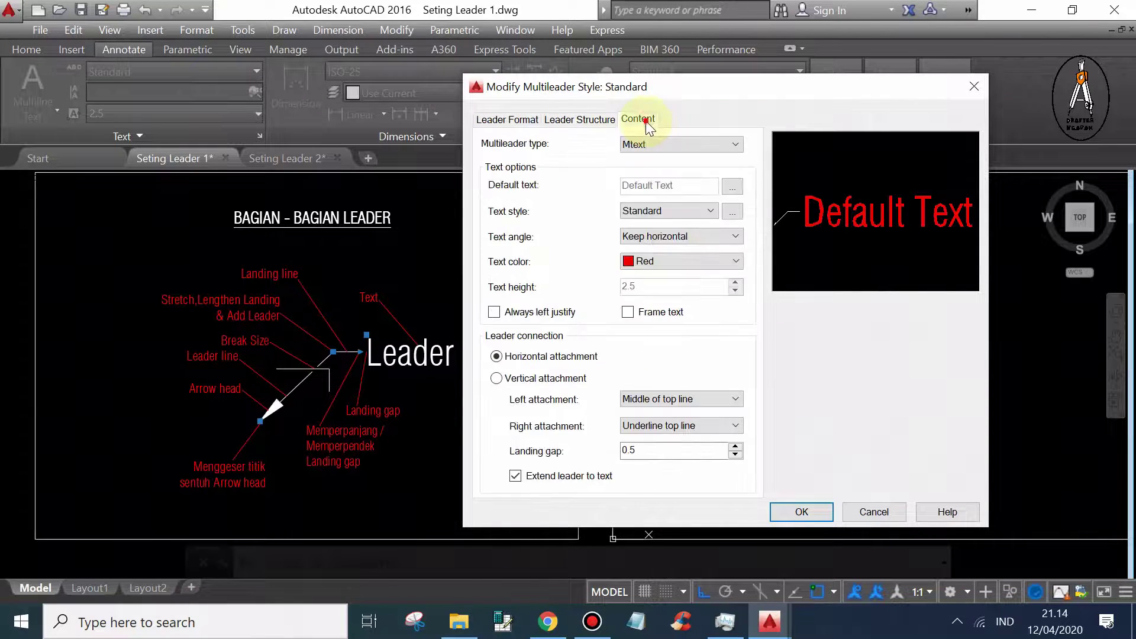
pyautogui.click(503, 119)
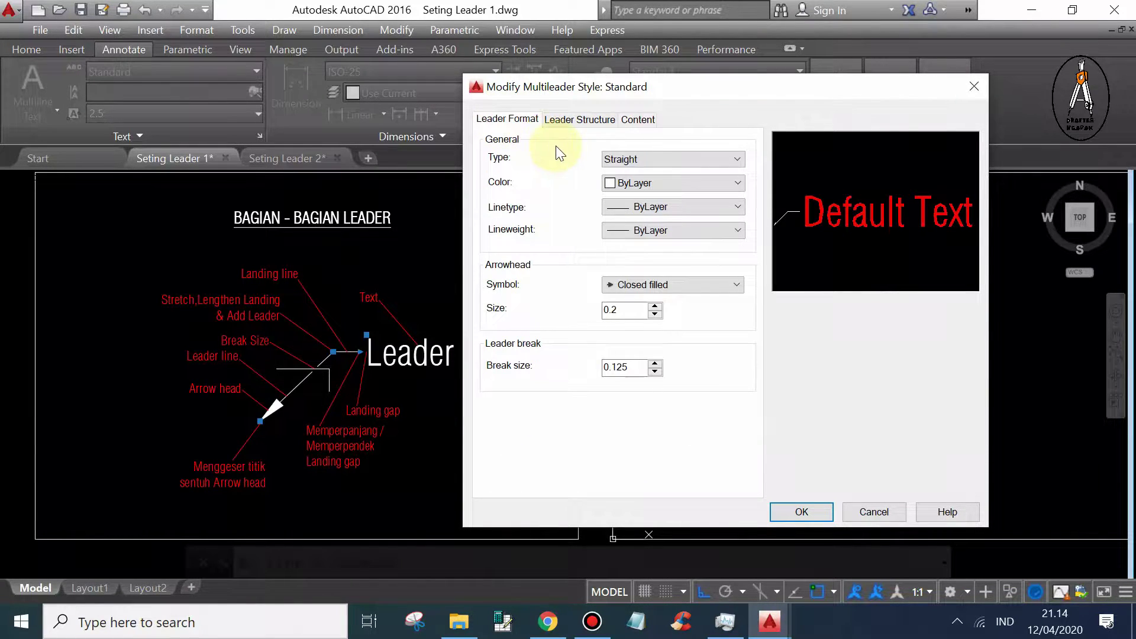
pyautogui.moveTo(649, 90); pyautogui.dragTo(593, 110)
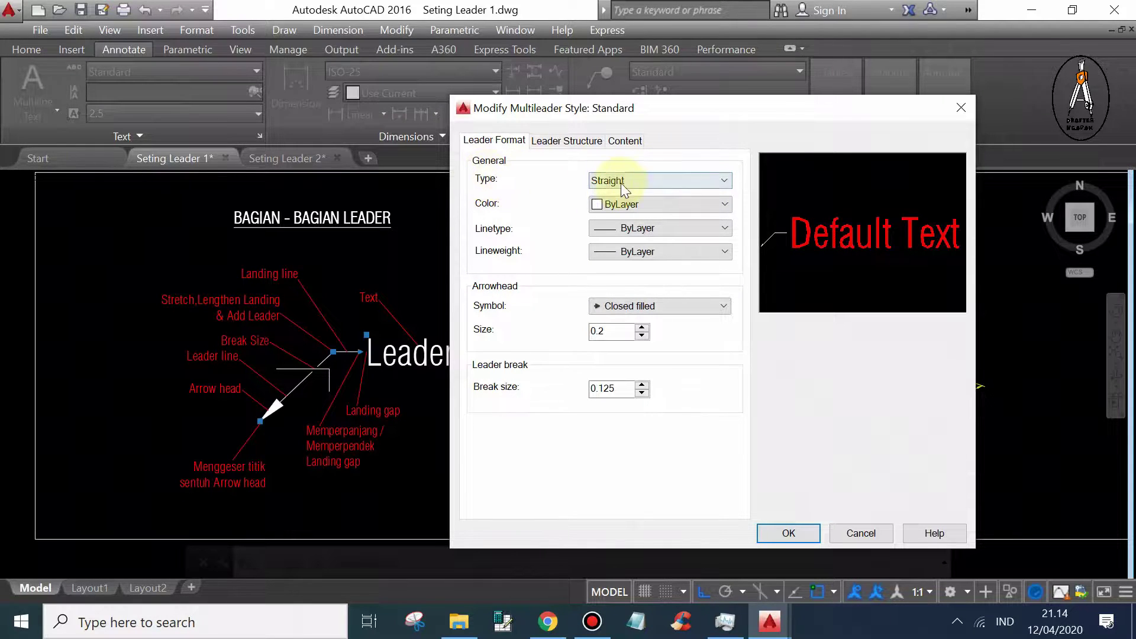
pyautogui.click(657, 182)
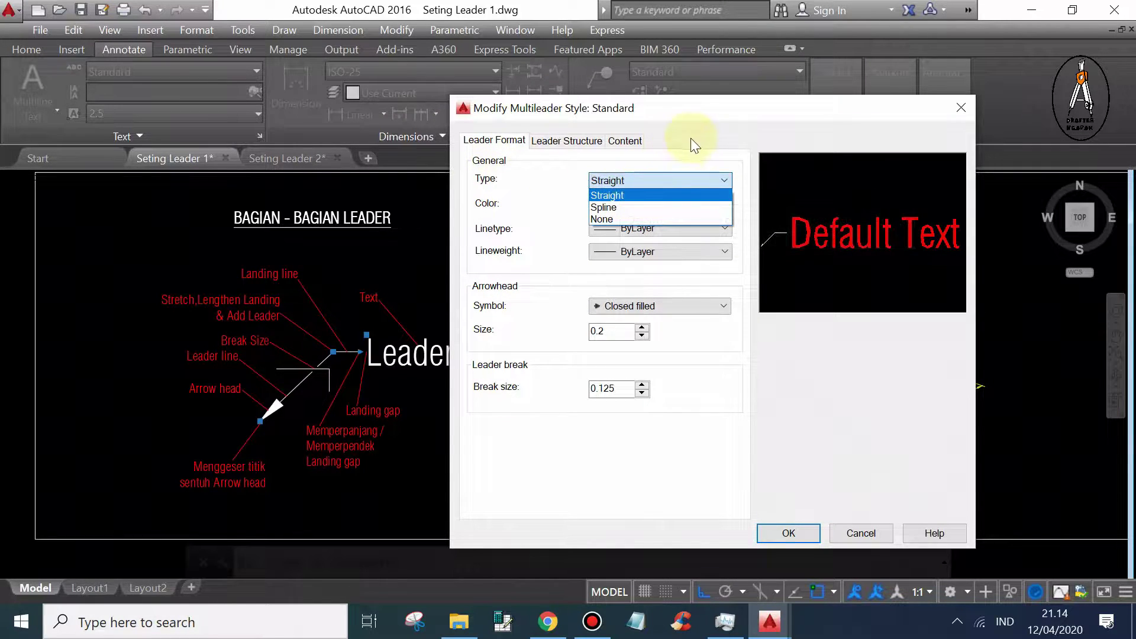
pyautogui.click(717, 145)
pyautogui.click(652, 178)
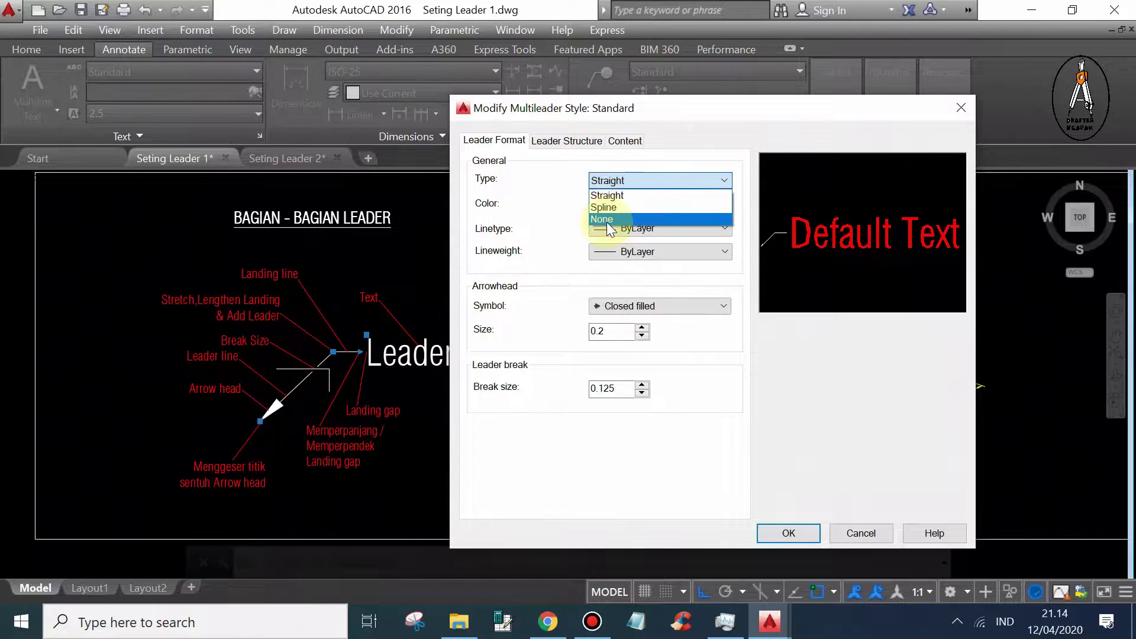
pyautogui.click(704, 132)
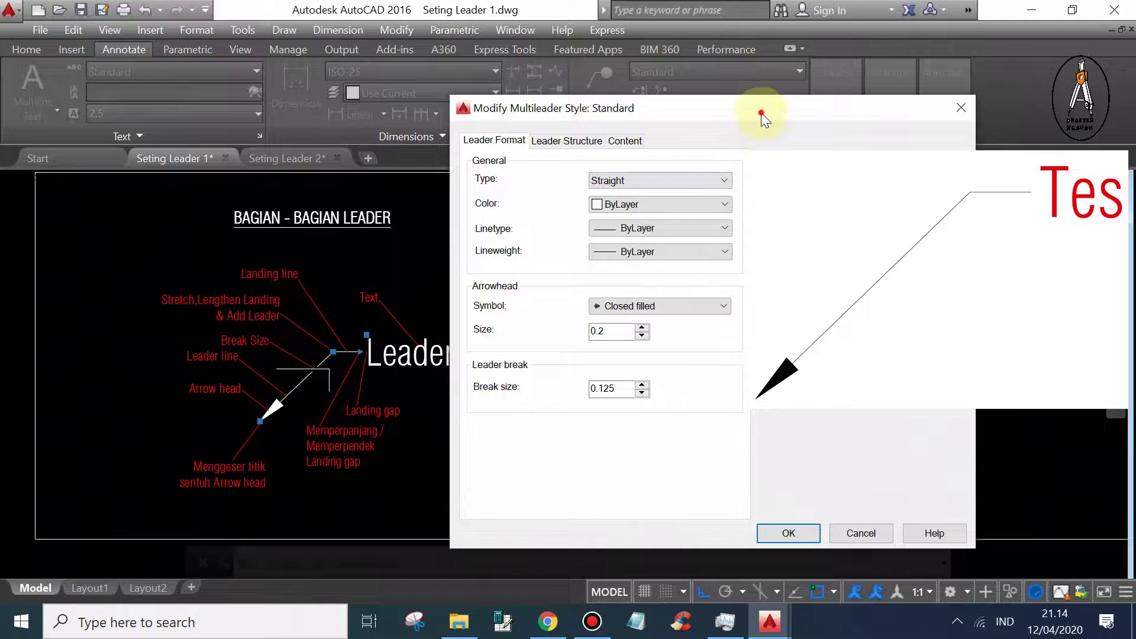
pyautogui.moveTo(762, 117); pyautogui.dragTo(575, 143)
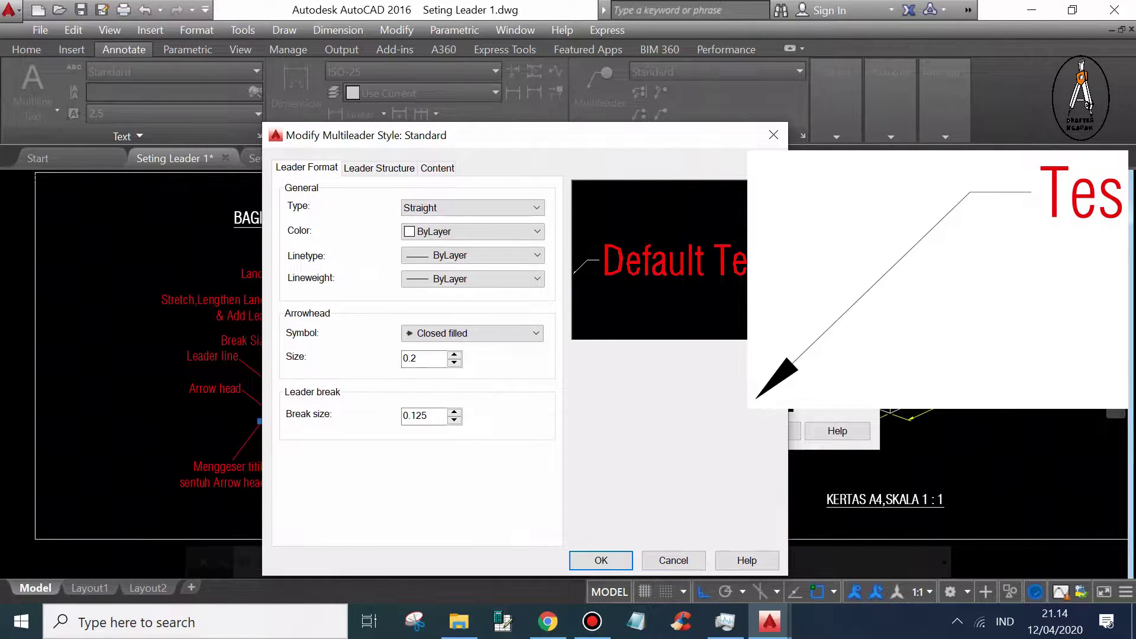
pyautogui.click(450, 208)
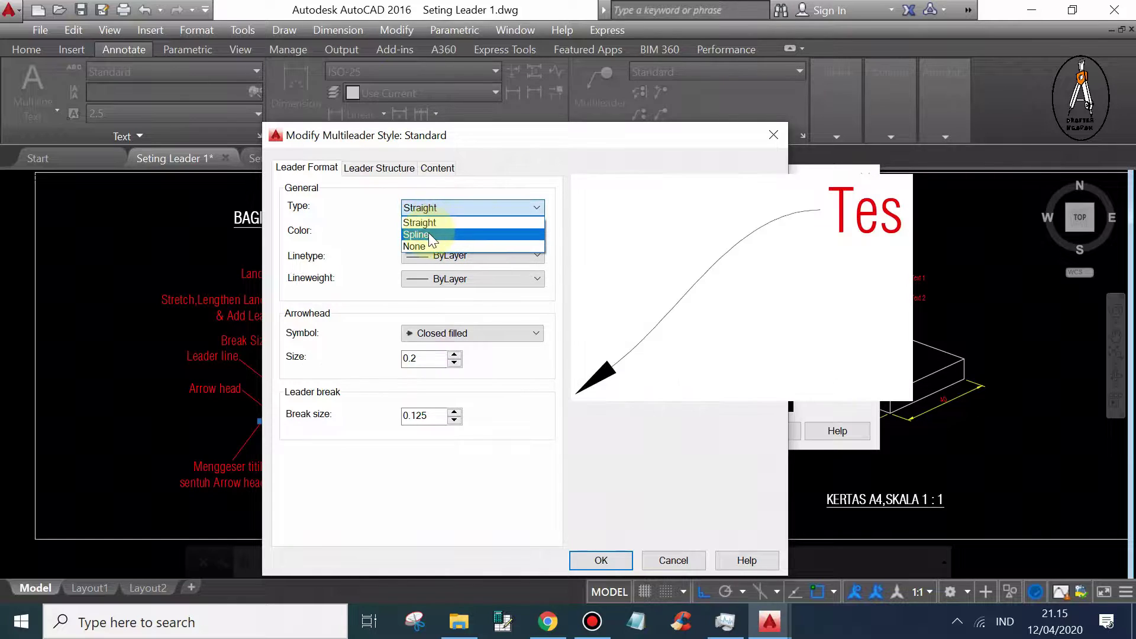
pyautogui.click(428, 233)
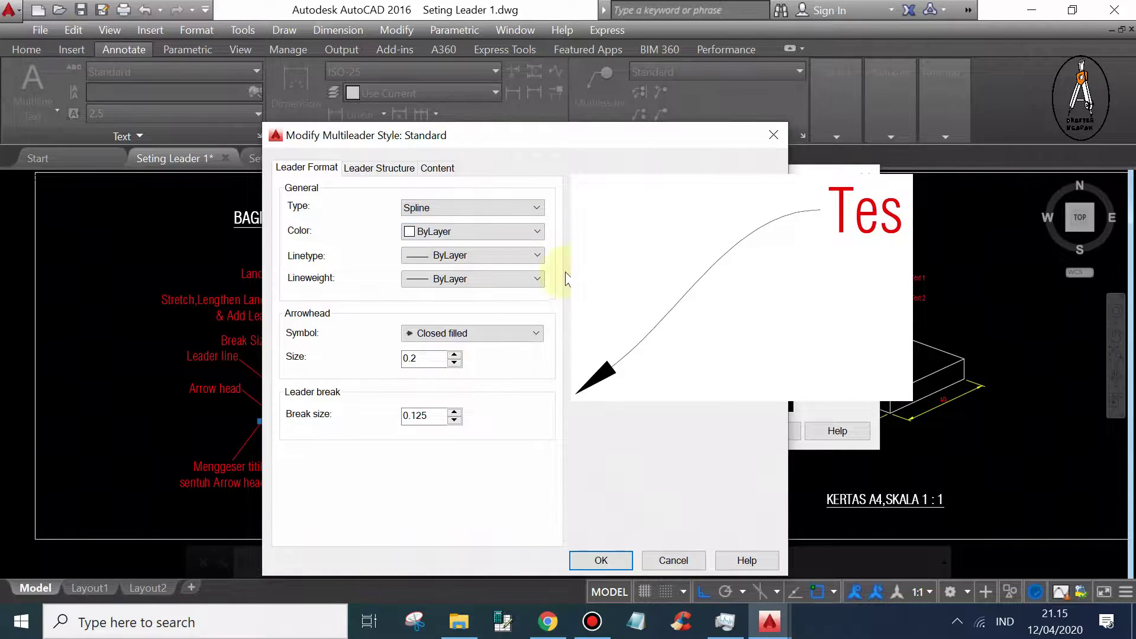
pyautogui.click(471, 210)
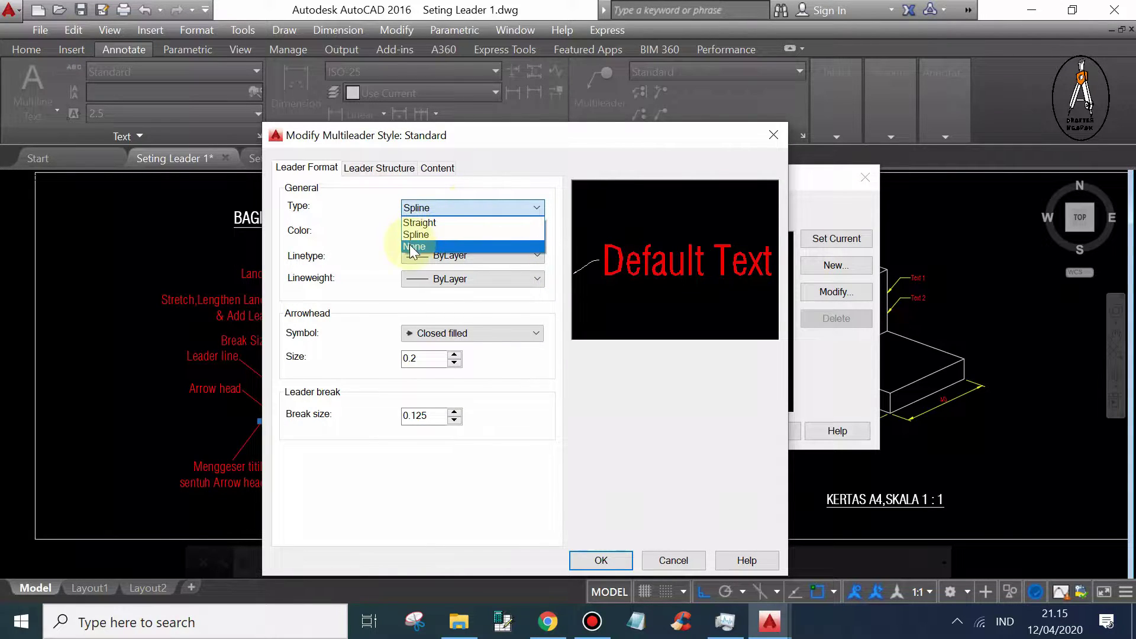
pyautogui.click(414, 242)
pyautogui.click(473, 212)
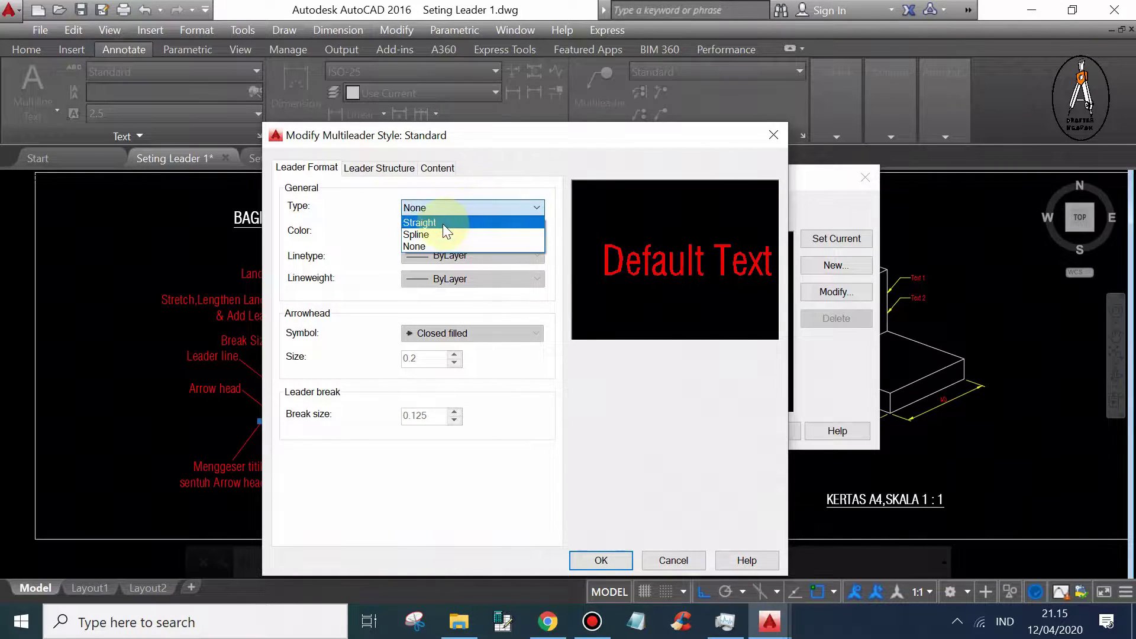
pyautogui.click(442, 223)
pyautogui.moveTo(505, 145); pyautogui.dragTo(495, 109)
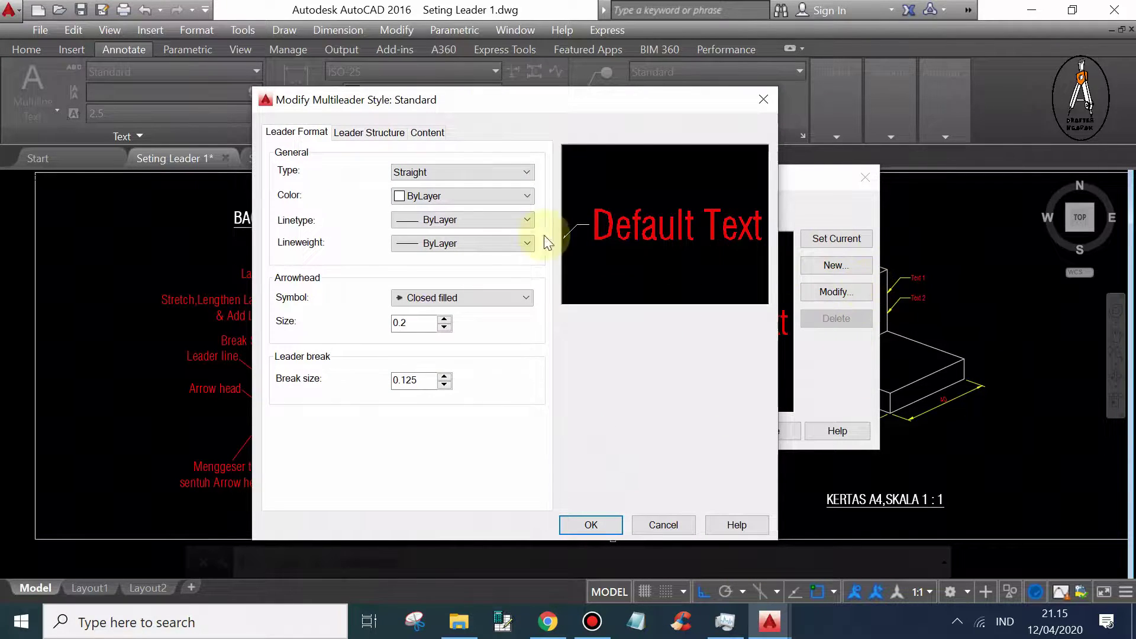
pyautogui.click(441, 198)
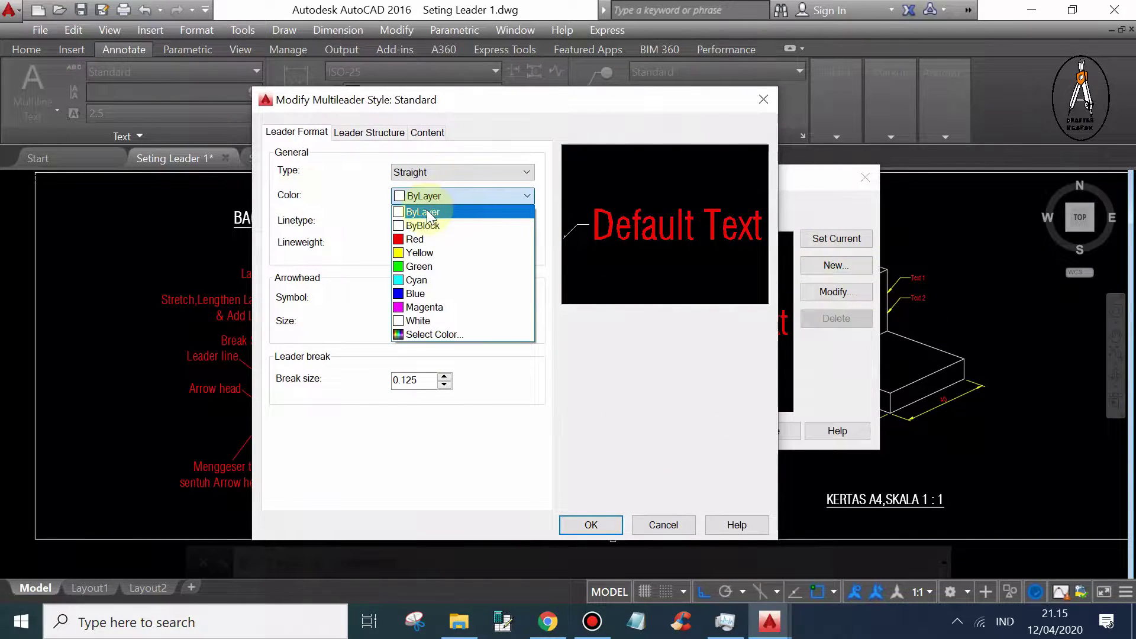
pyautogui.click(457, 236)
pyautogui.moveTo(535, 102); pyautogui.dragTo(681, 94)
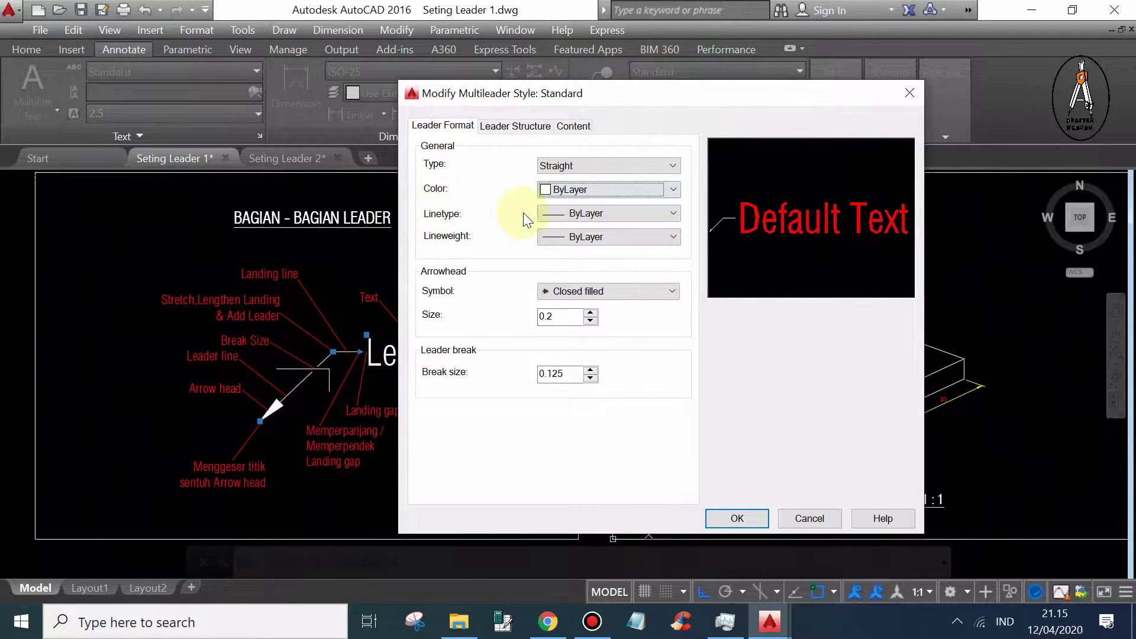
pyautogui.click(572, 214)
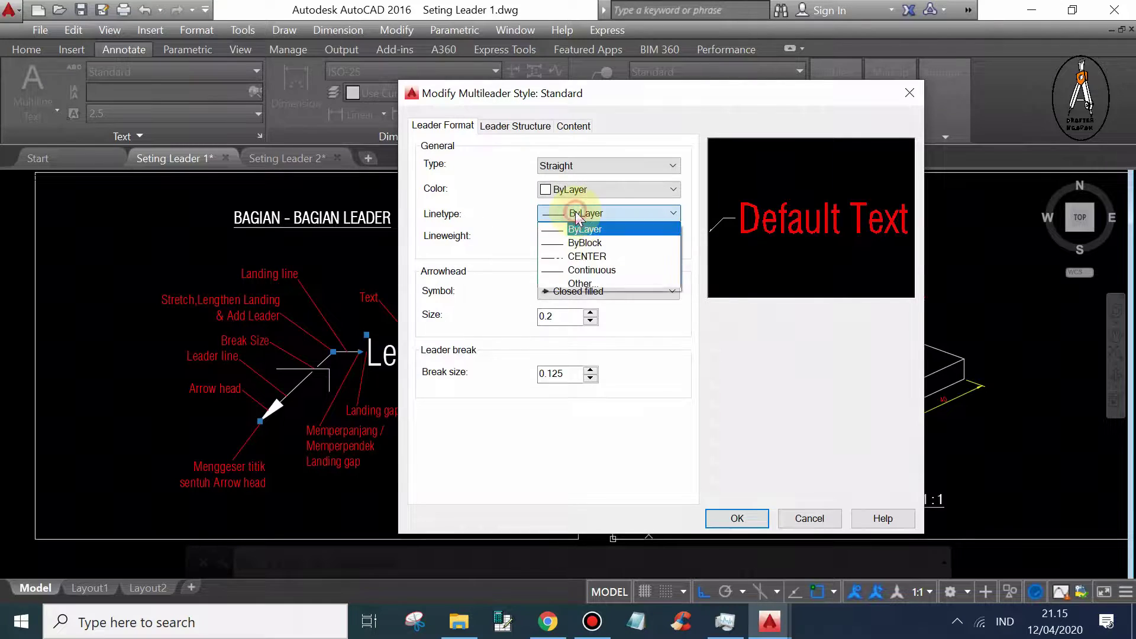
pyautogui.click(571, 230)
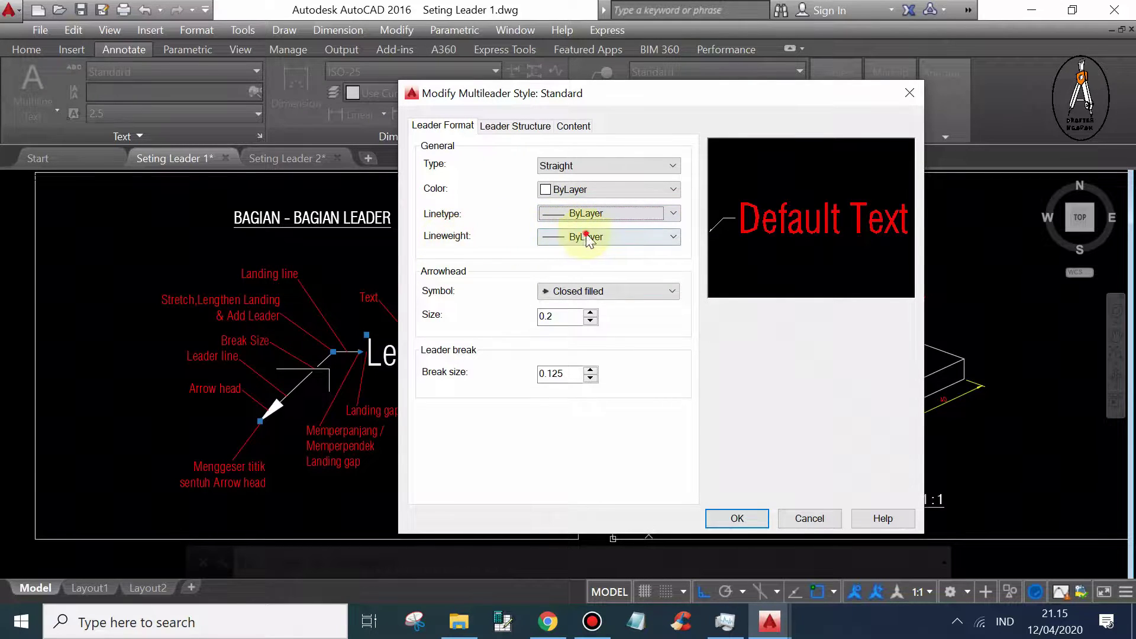
pyautogui.click(579, 238)
pyautogui.click(575, 251)
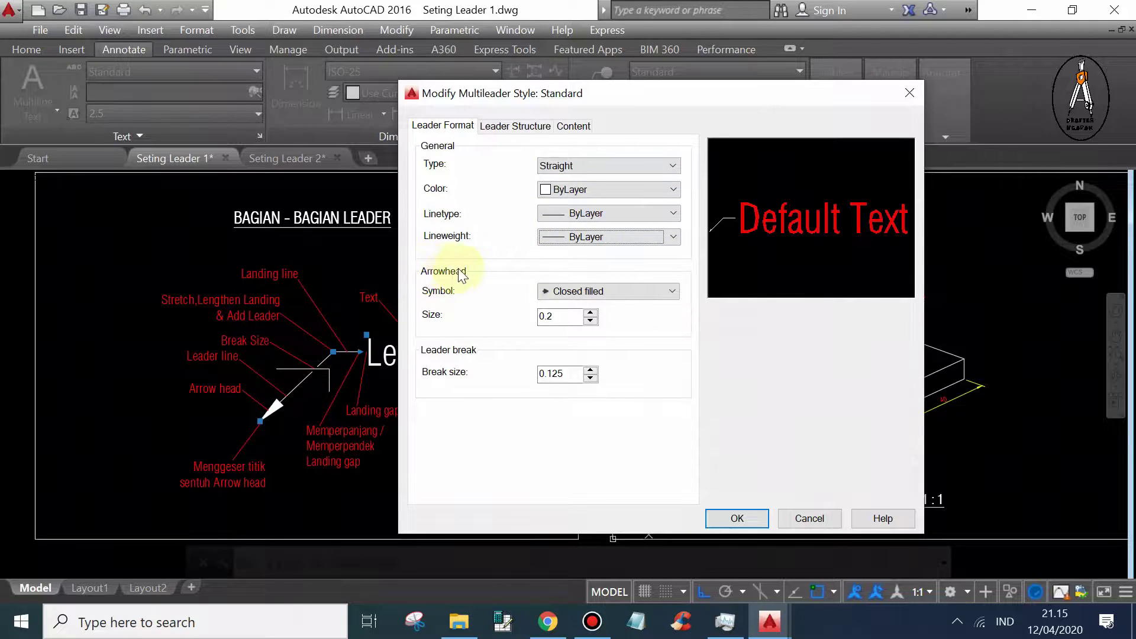
pyautogui.click(612, 290)
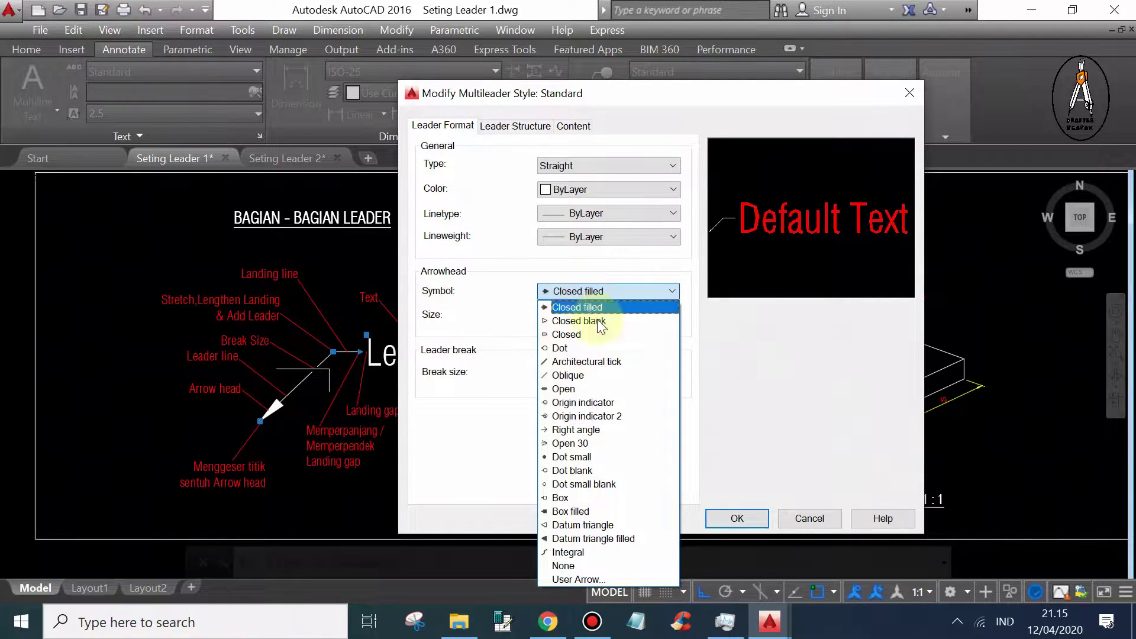
pyautogui.click(727, 322)
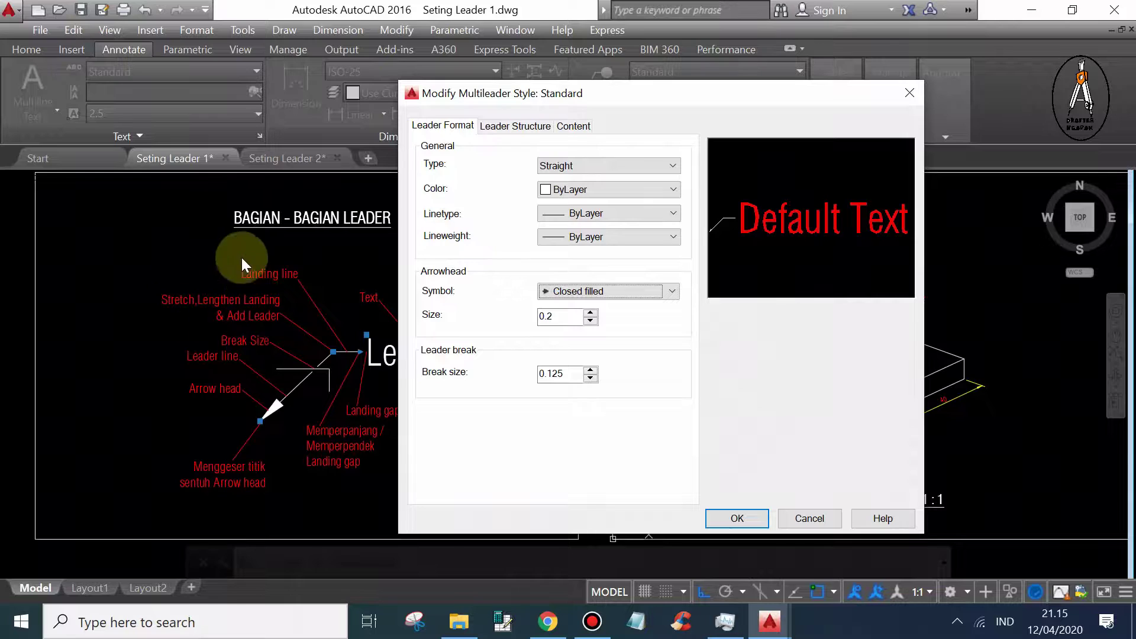
# Give the Standard style a 2.5 arrowhead size and a break size of 2
pyautogui.doubleClick(559, 315)
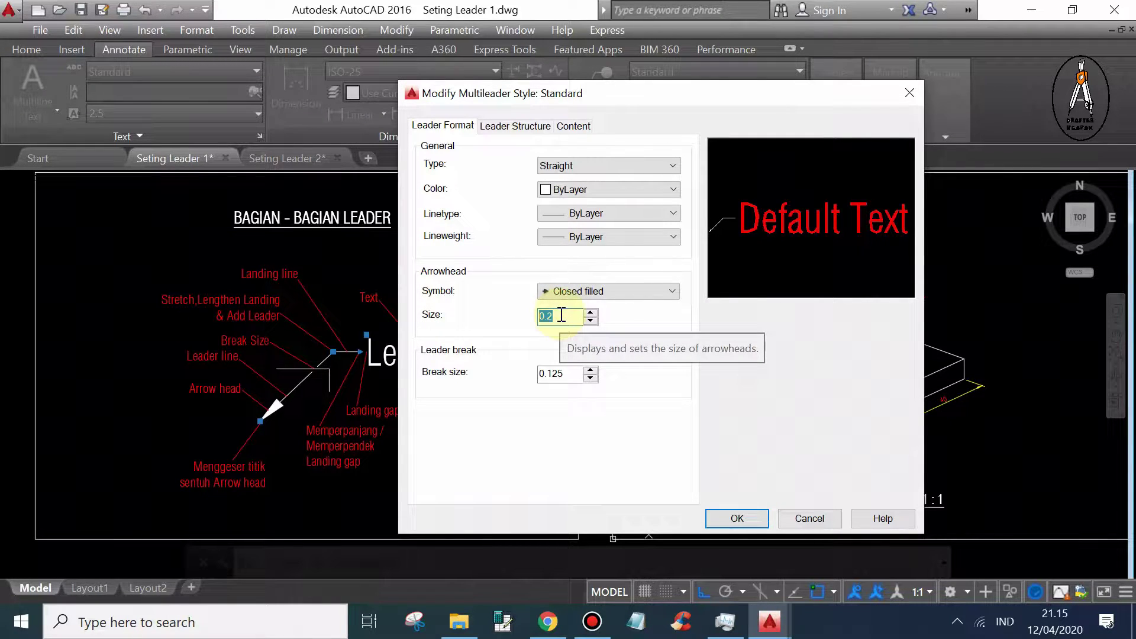
pyautogui.write('2.5')
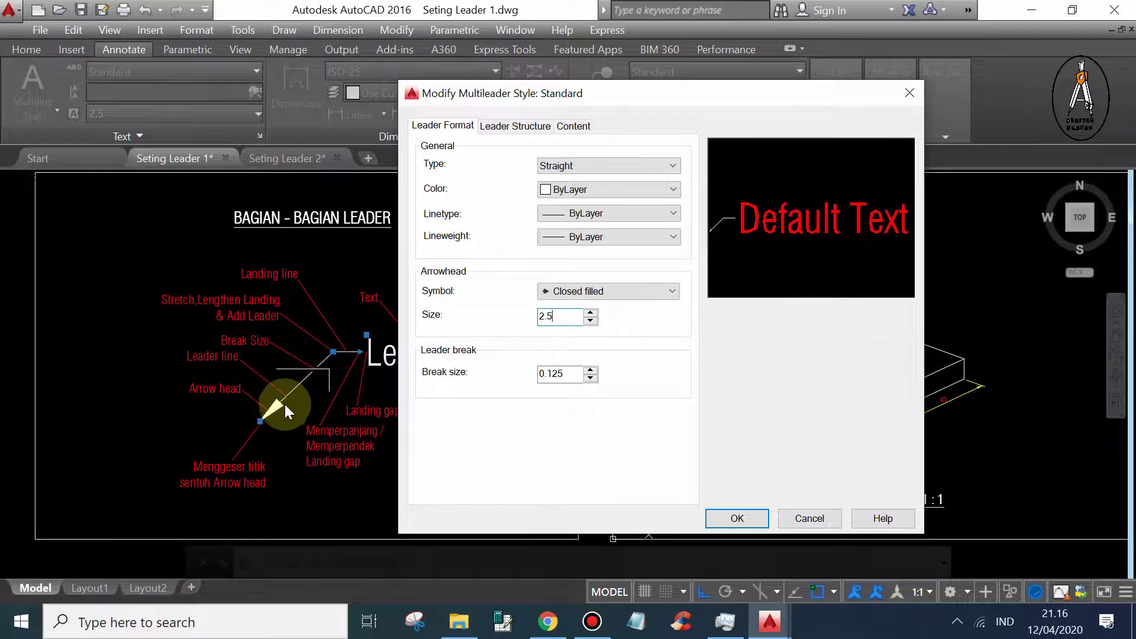
pyautogui.moveTo(840, 105); pyautogui.dragTo(709, 118)
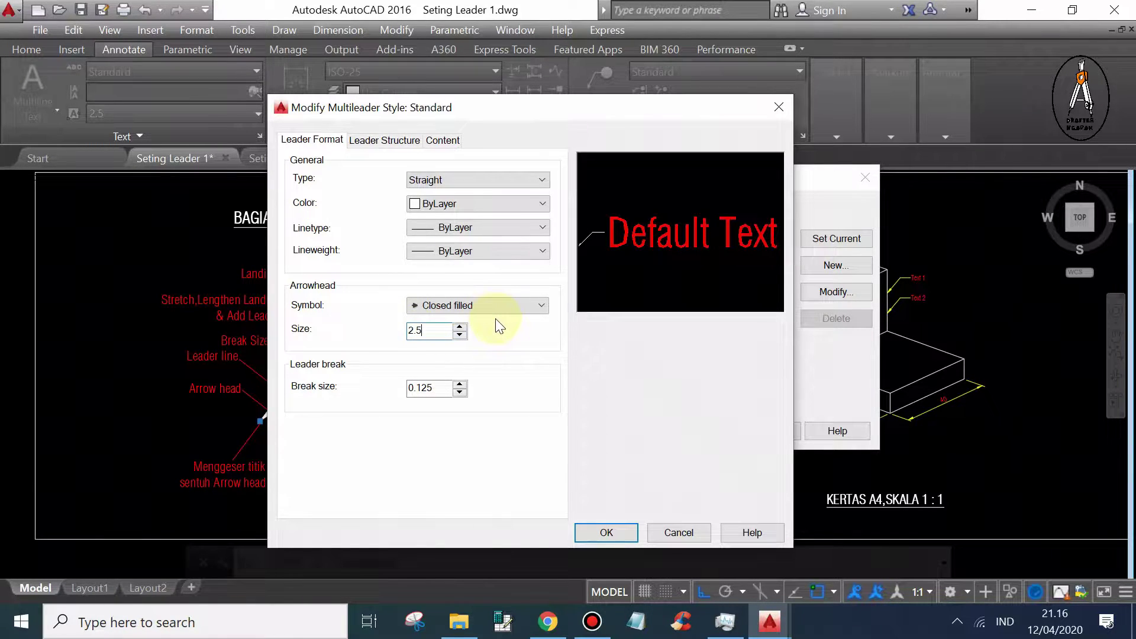
pyautogui.moveTo(527, 112); pyautogui.dragTo(841, 115)
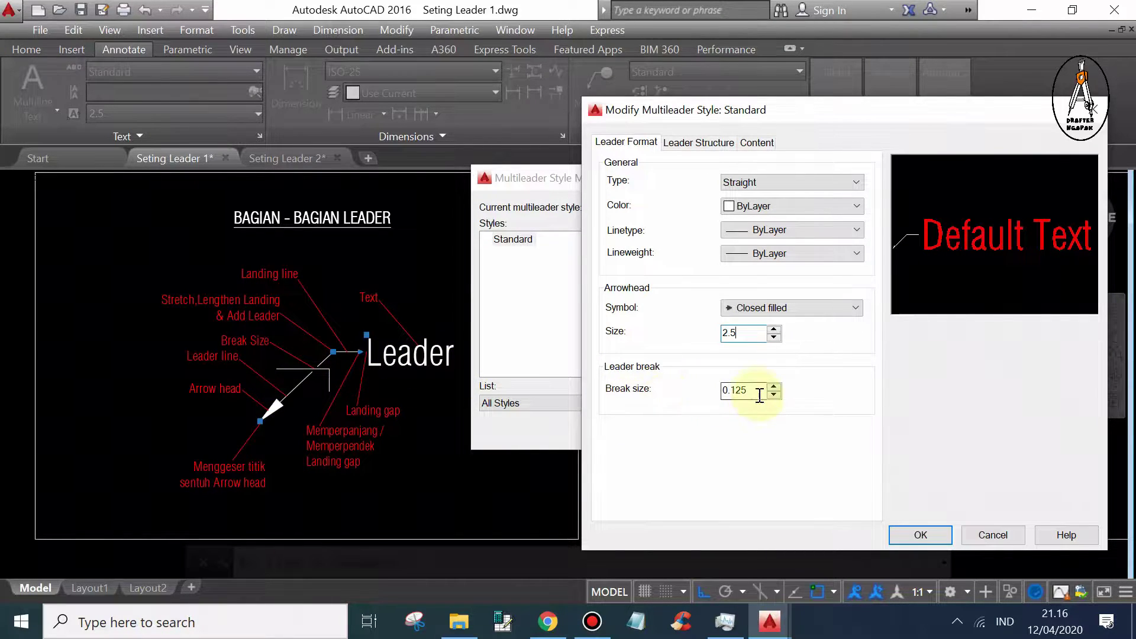
pyautogui.moveTo(753, 392); pyautogui.dragTo(685, 394)
pyautogui.write('2')
pyautogui.moveTo(878, 116); pyautogui.dragTo(720, 120)
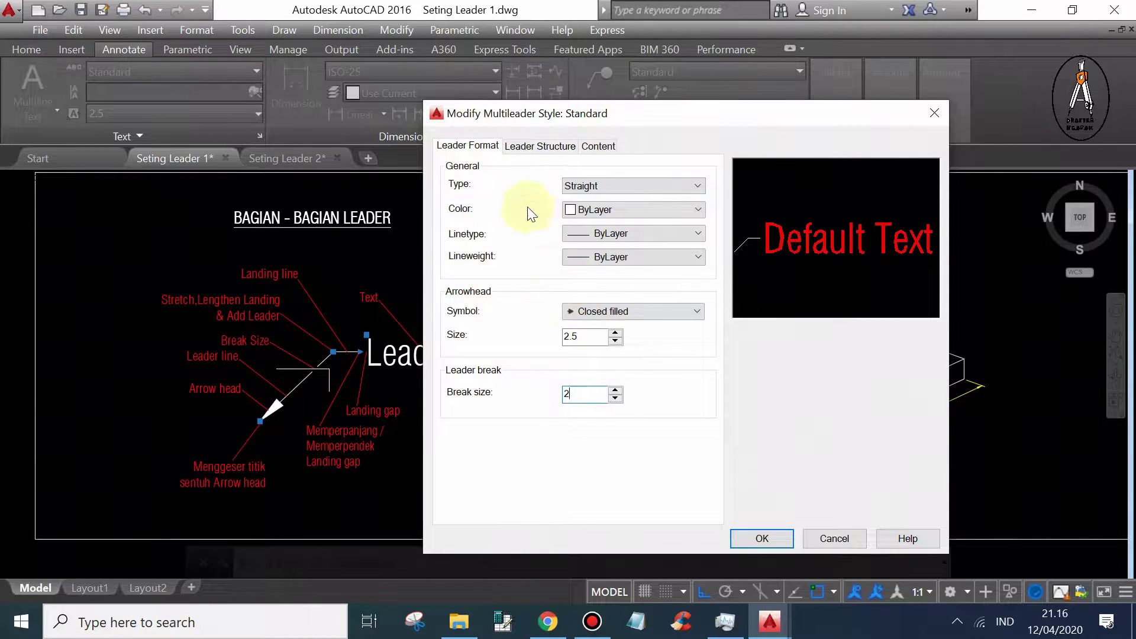
pyautogui.click(541, 144)
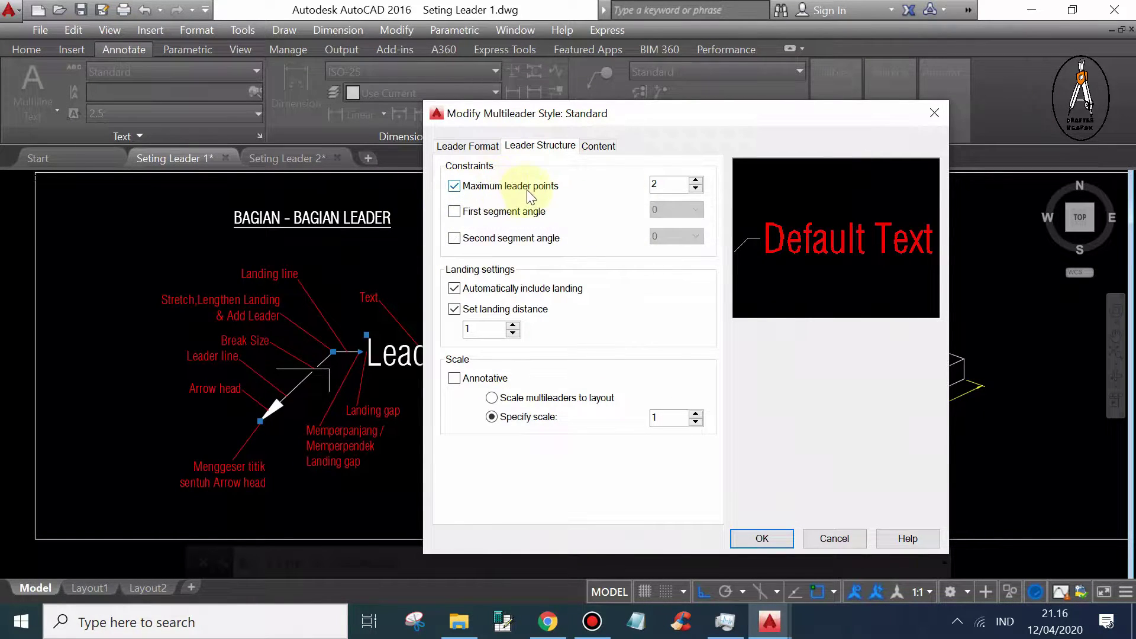
pyautogui.click(664, 184)
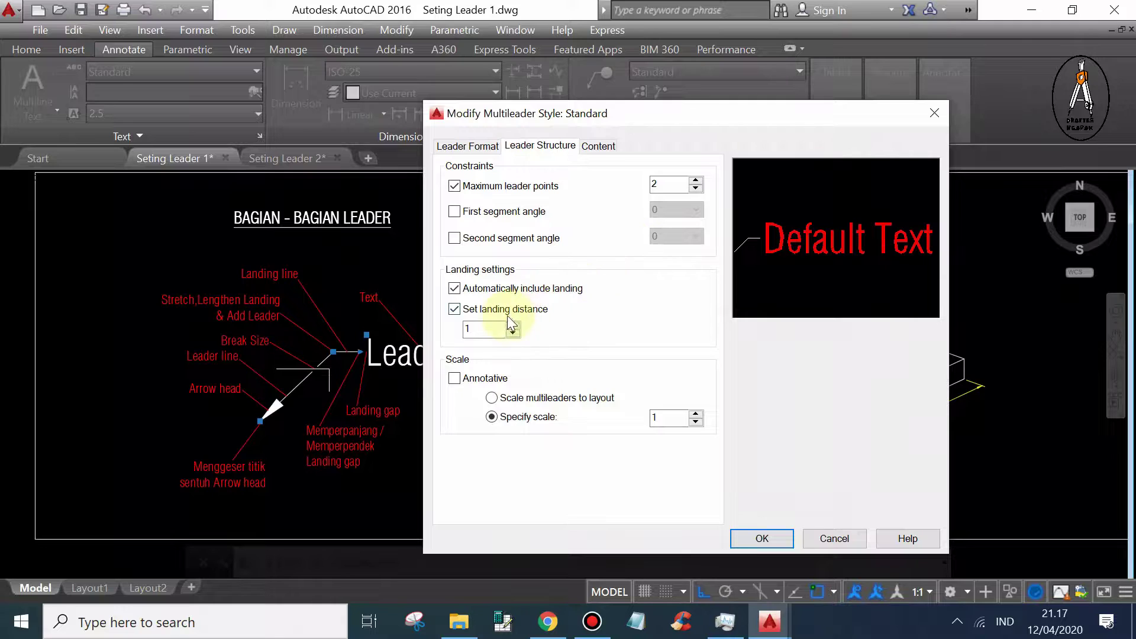
pyautogui.moveTo(606, 113); pyautogui.dragTo(717, 97)
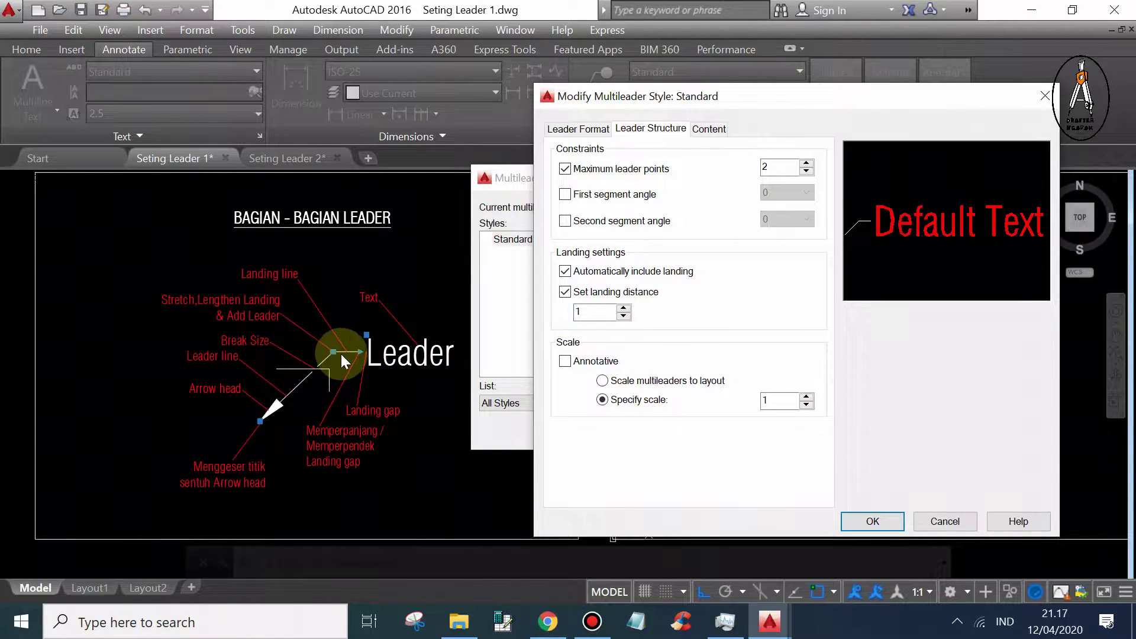
# Try landing distances 5 and 2 in the preview, settling on a landing distance of 3
pyautogui.doubleClick(589, 312)
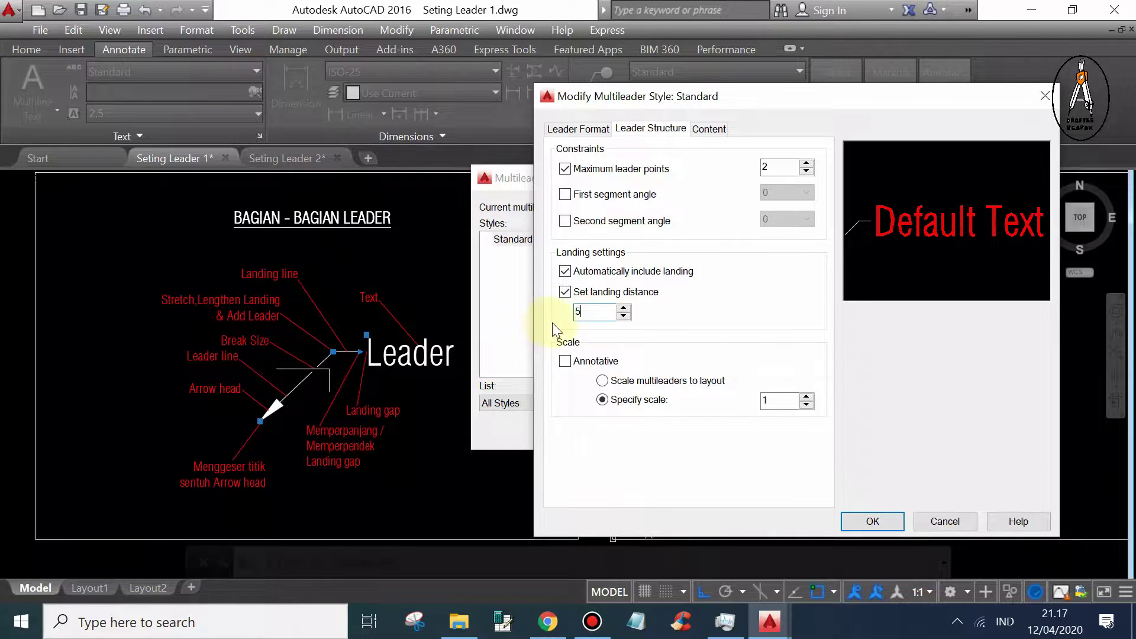
pyautogui.write('5')
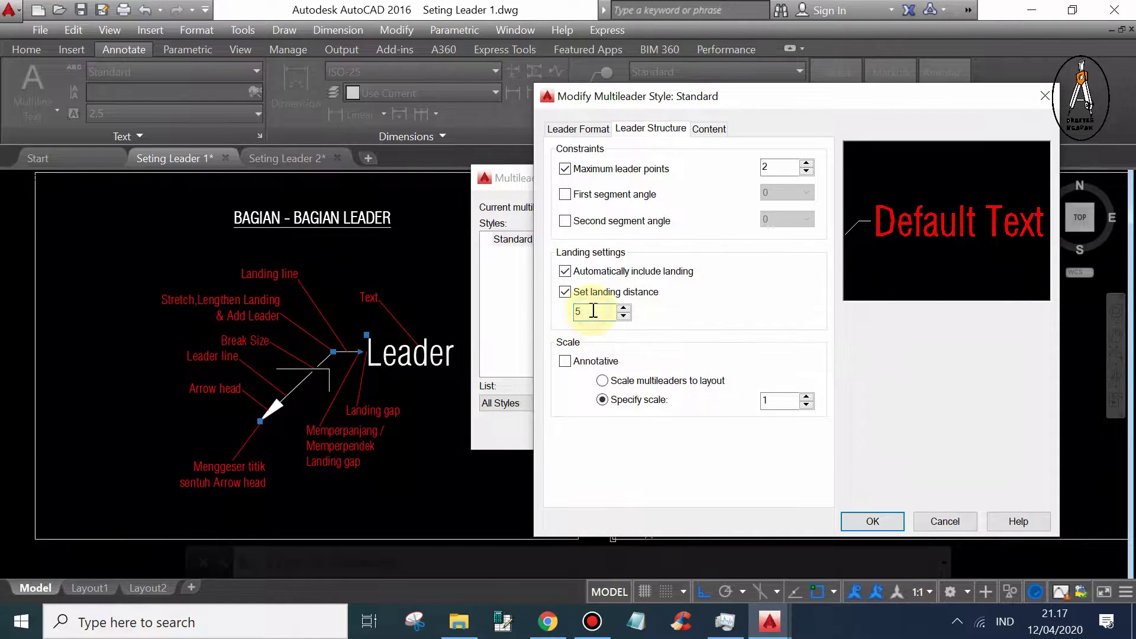
pyautogui.click(776, 400)
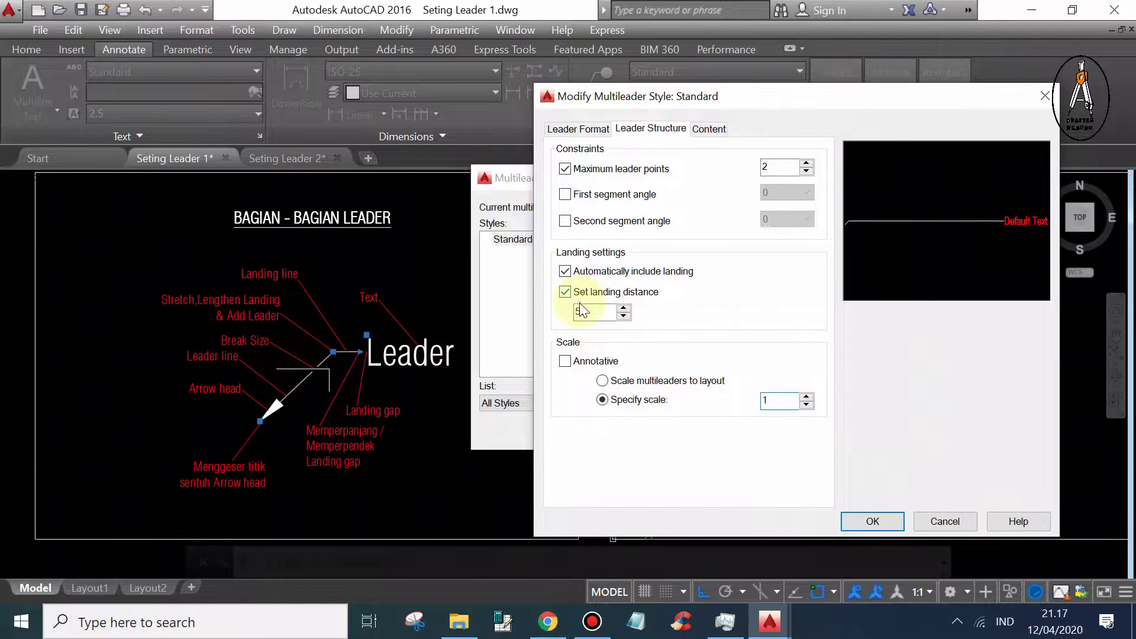
pyautogui.click(780, 399)
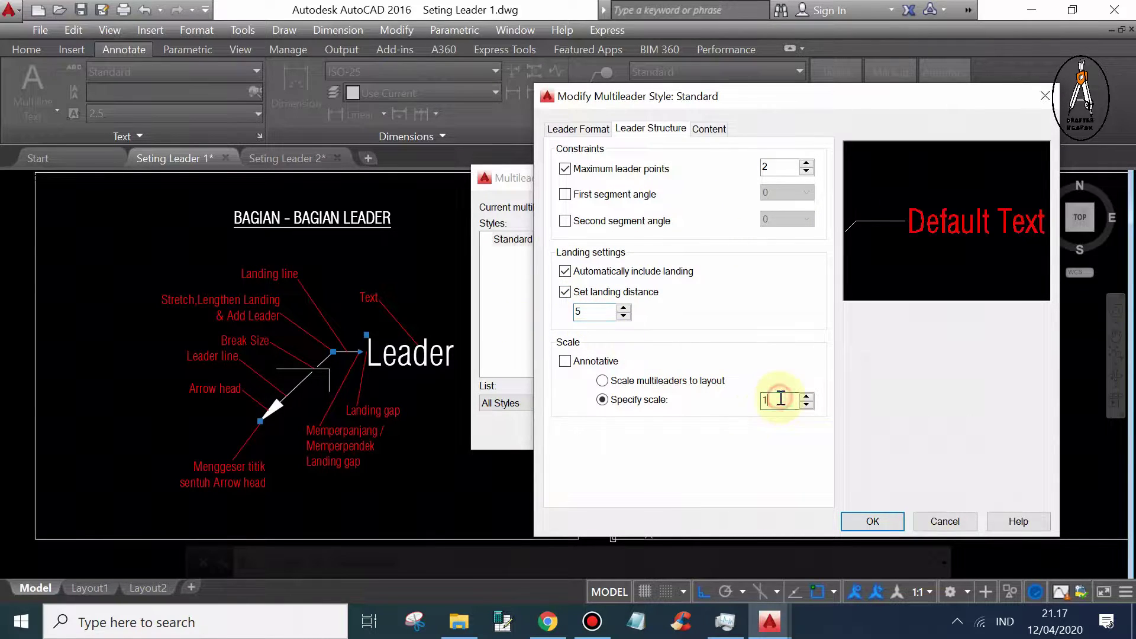
pyautogui.doubleClick(586, 312)
pyautogui.write('2')
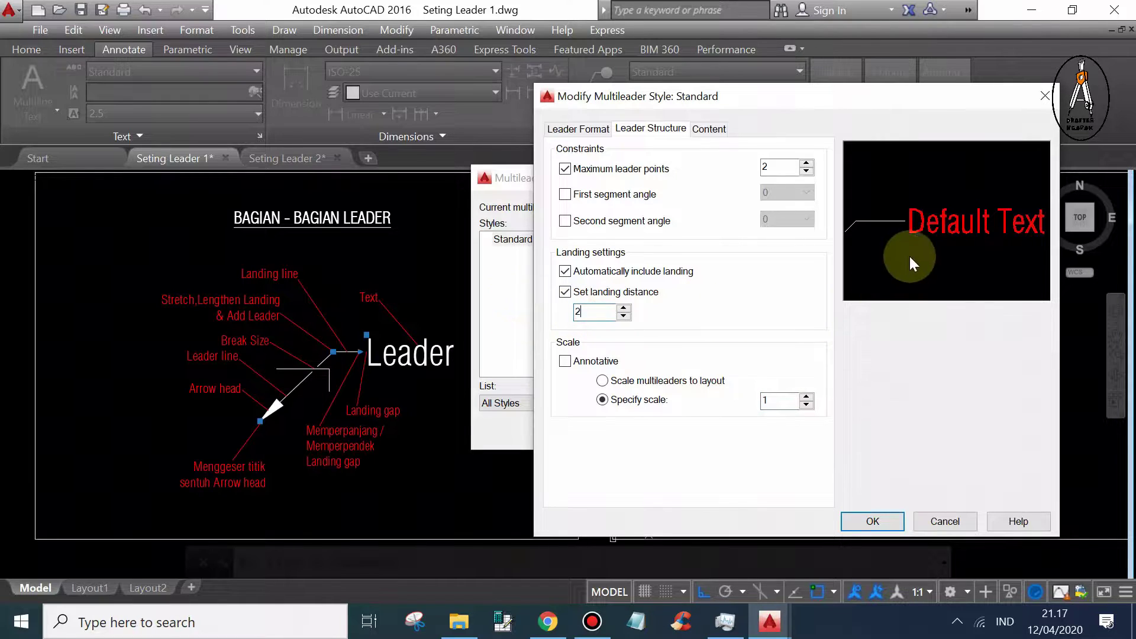
pyautogui.click(780, 398)
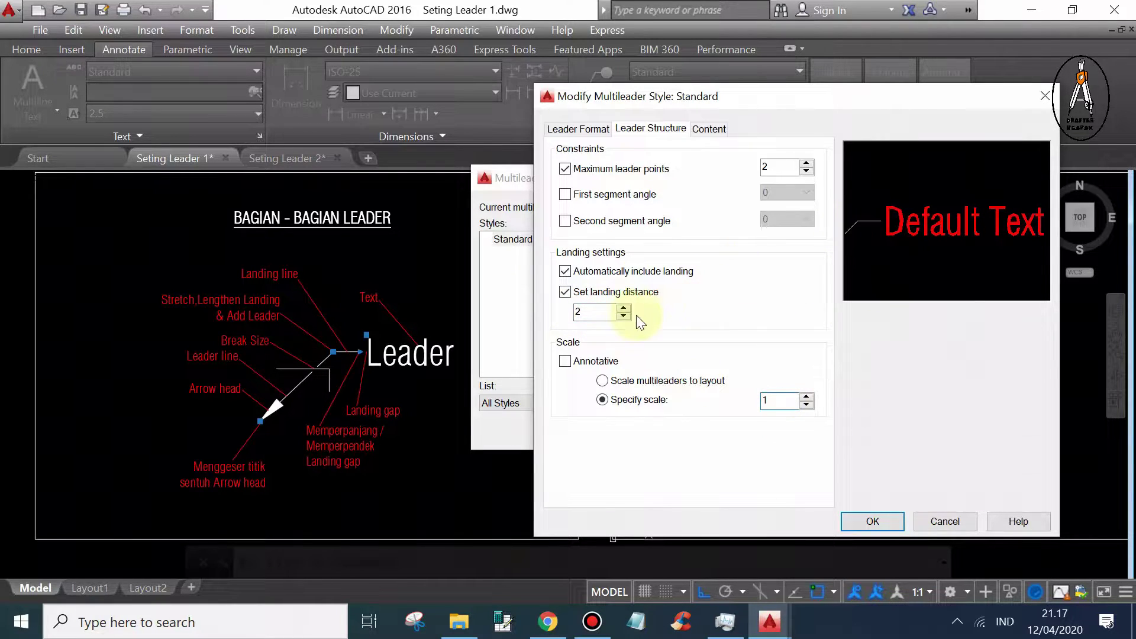
pyautogui.doubleClick(590, 309)
pyautogui.write('3')
pyautogui.click(781, 402)
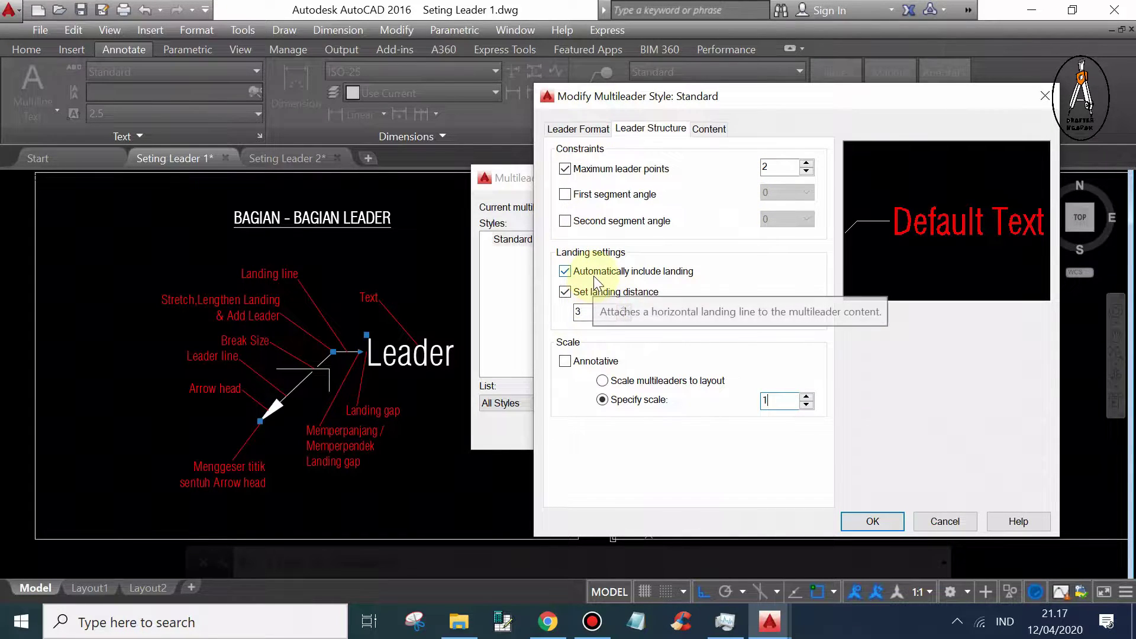
pyautogui.click(709, 127)
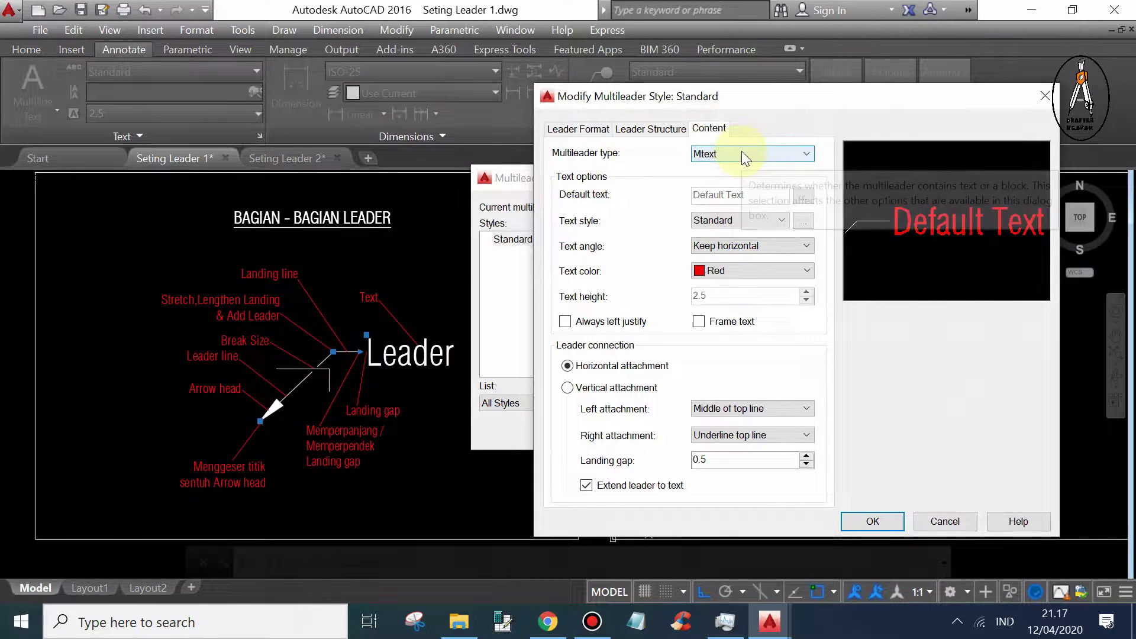
# Compare Block and Mtext content types, keeping Mtext for the Standard style
pyautogui.click(741, 153)
pyautogui.click(703, 170)
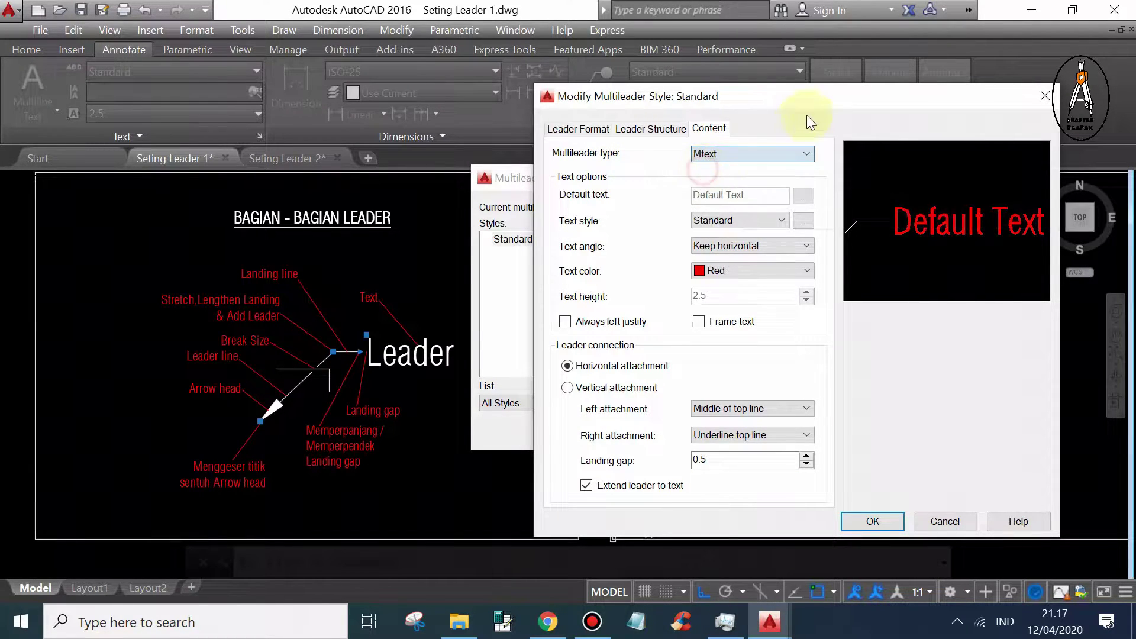
pyautogui.click(709, 153)
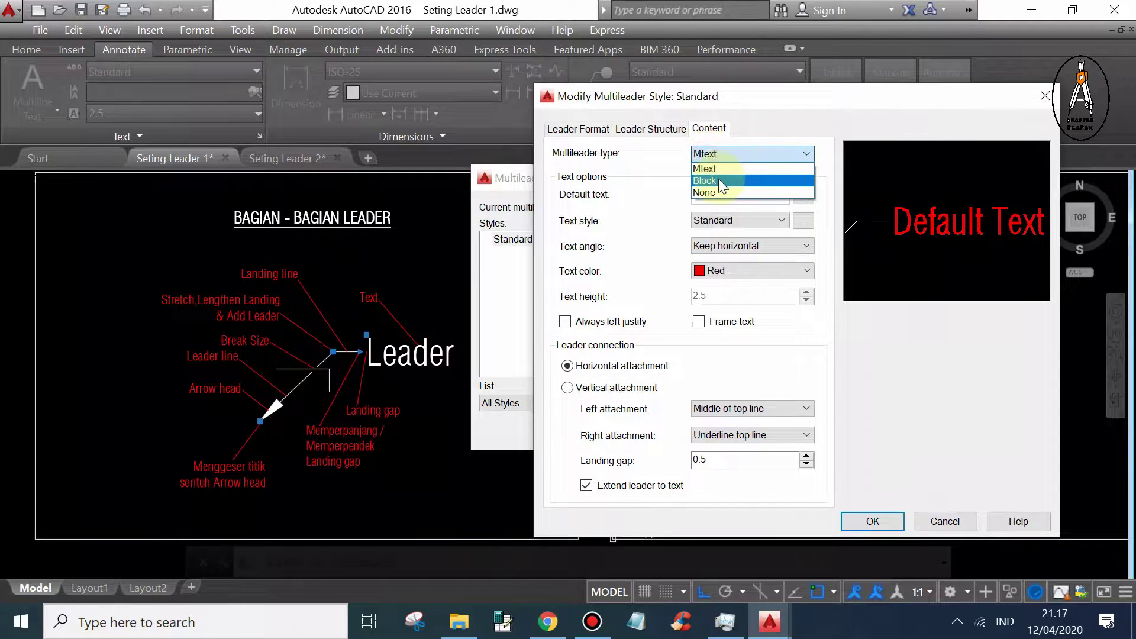
pyautogui.click(718, 178)
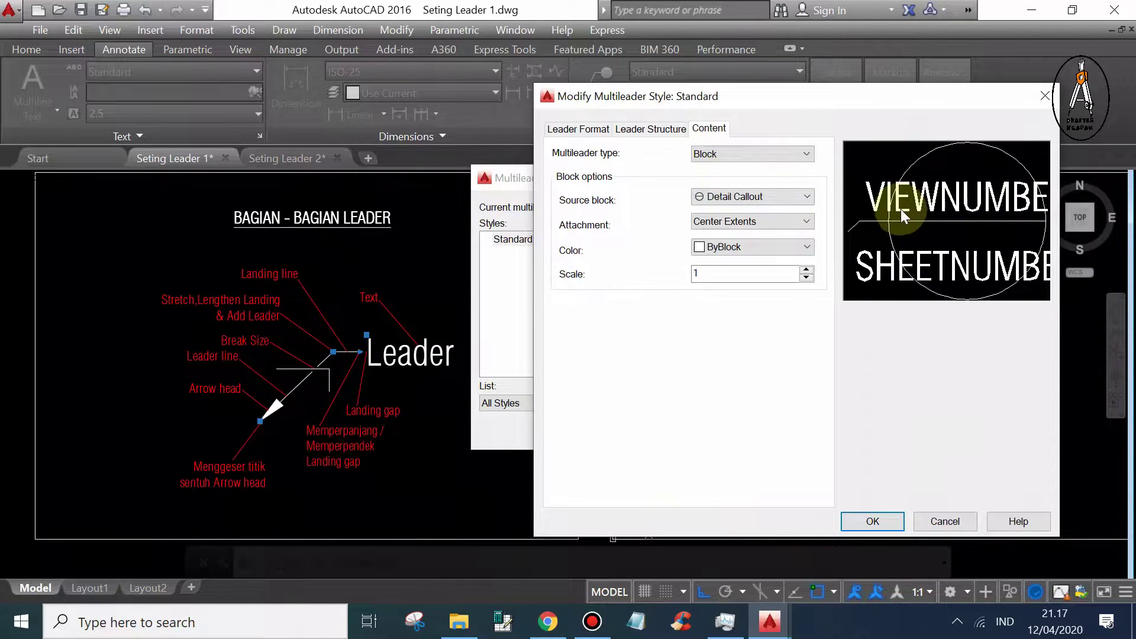
pyautogui.click(718, 155)
pyautogui.click(714, 169)
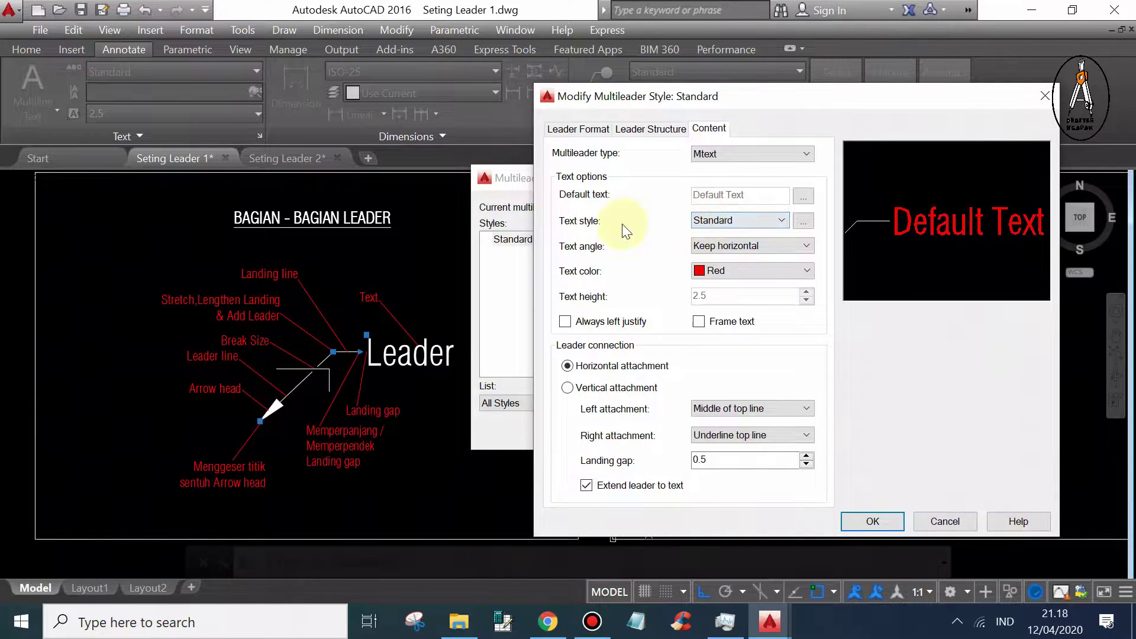
# Set the multileader text angle to Always right-reading
pyautogui.click(733, 247)
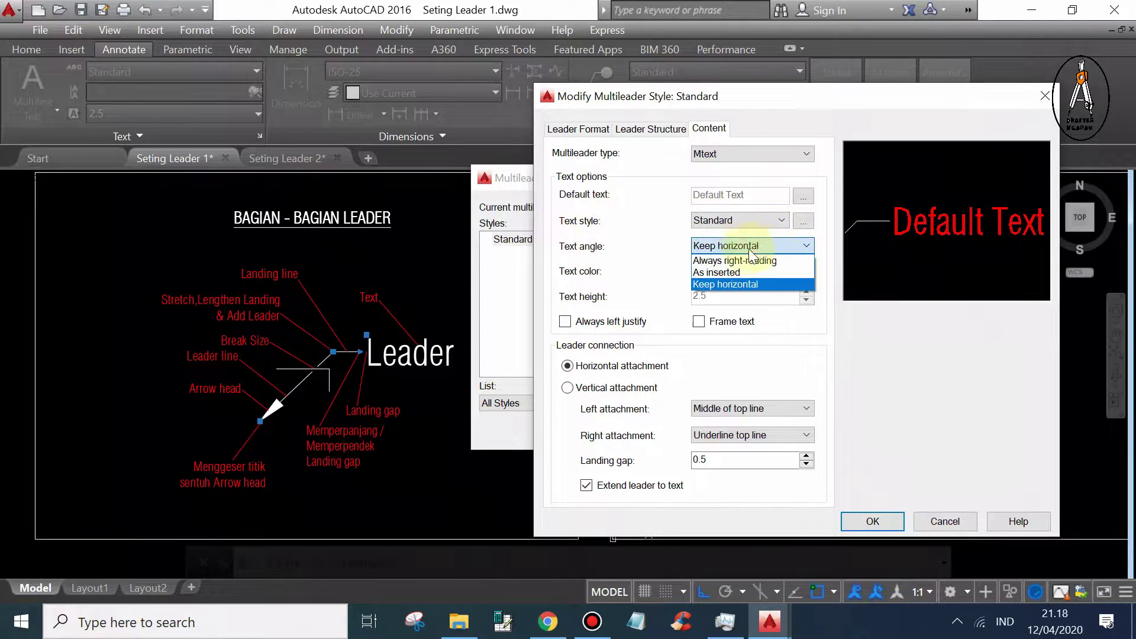
pyautogui.click(760, 255)
pyautogui.click(751, 245)
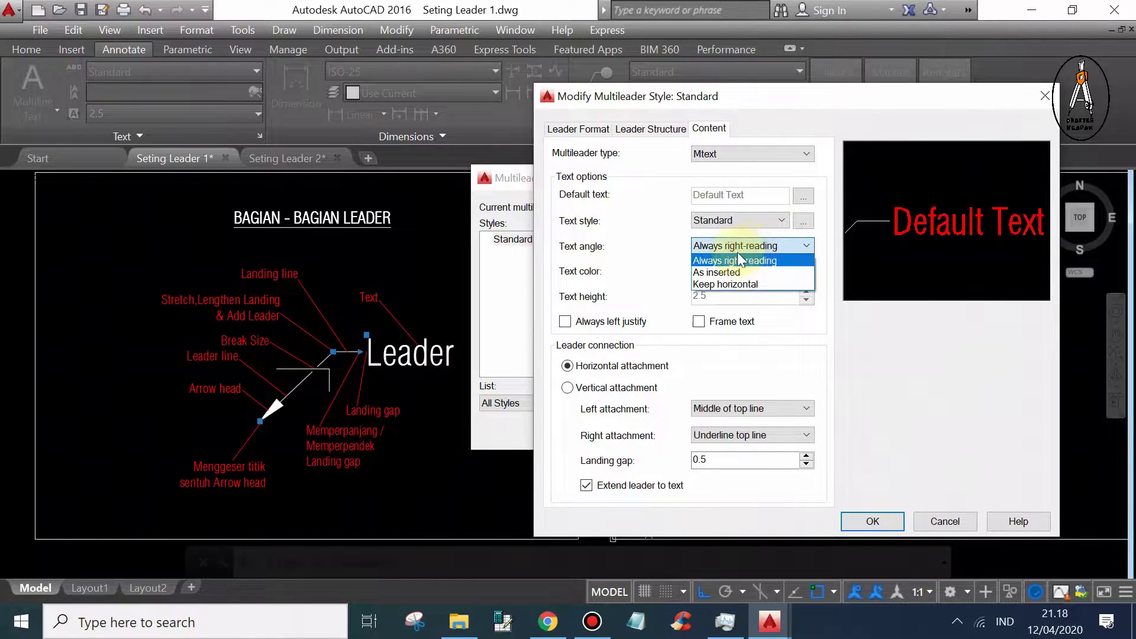
pyautogui.click(770, 261)
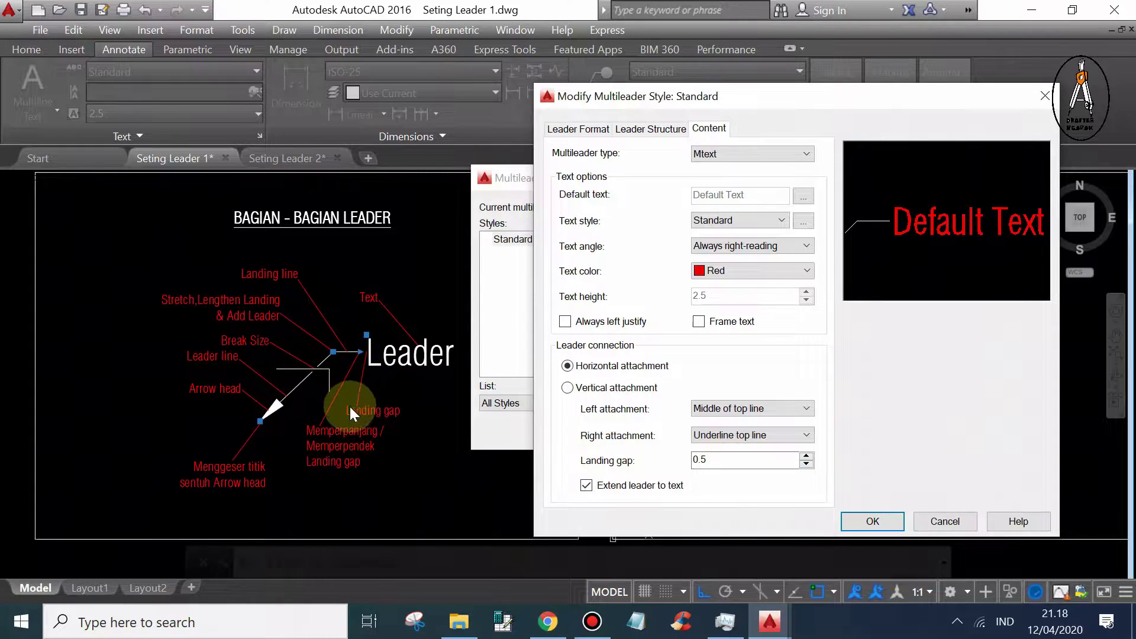
# Set the landing gap to 0.5 and save the Standard style
pyautogui.doubleClick(713, 459)
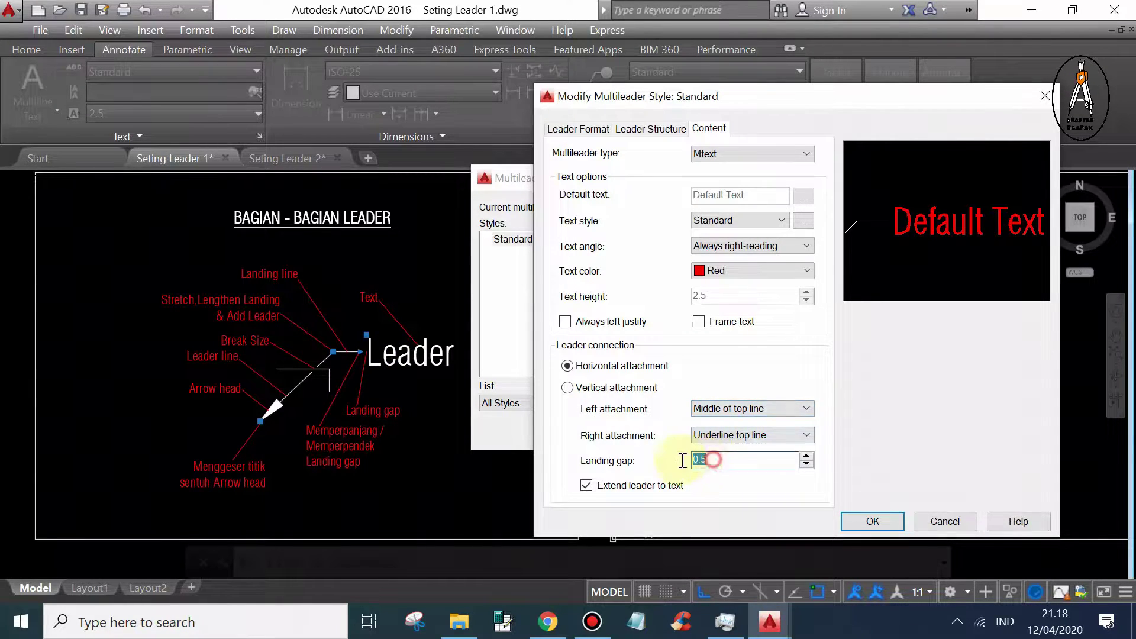
pyautogui.write('1')
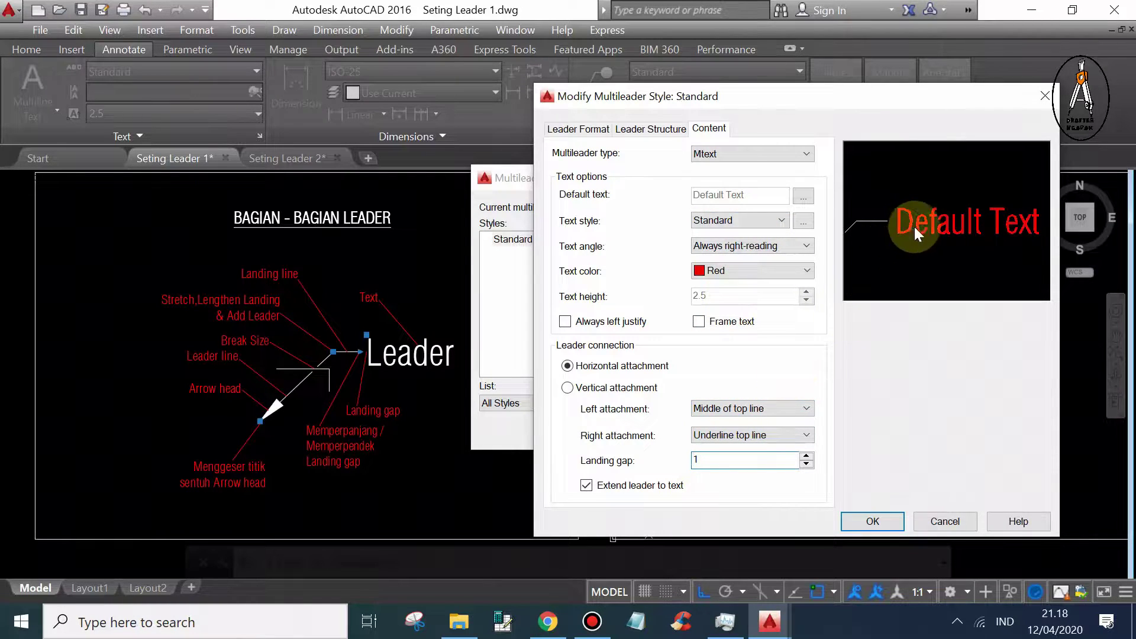
pyautogui.doubleClick(704, 460)
pyautogui.write('.')
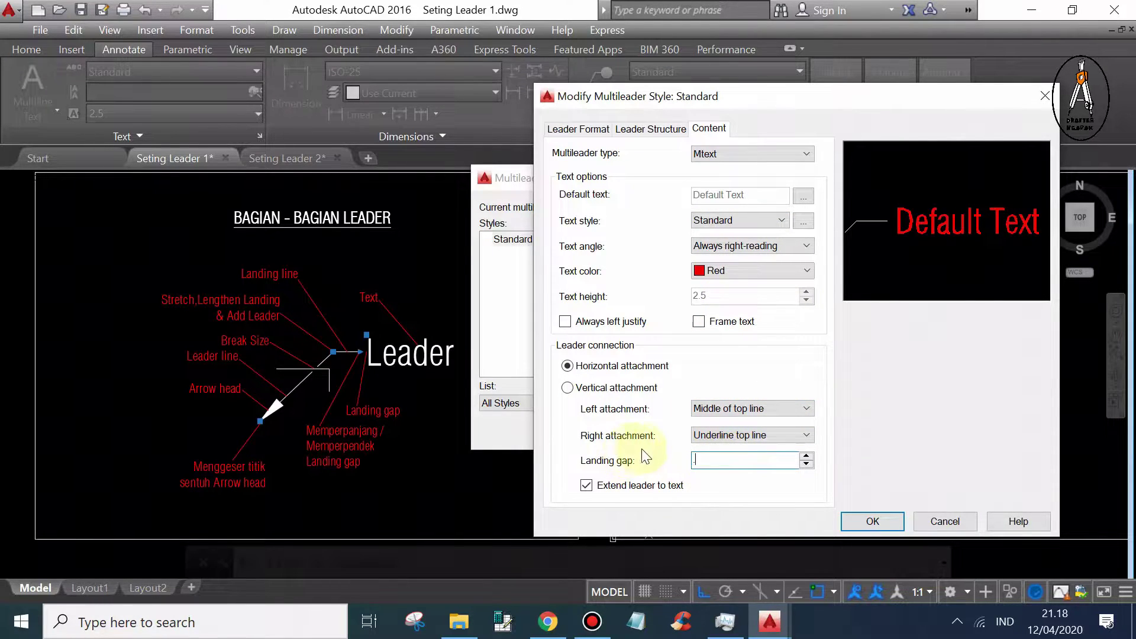
pyautogui.write('5')
pyautogui.click(873, 523)
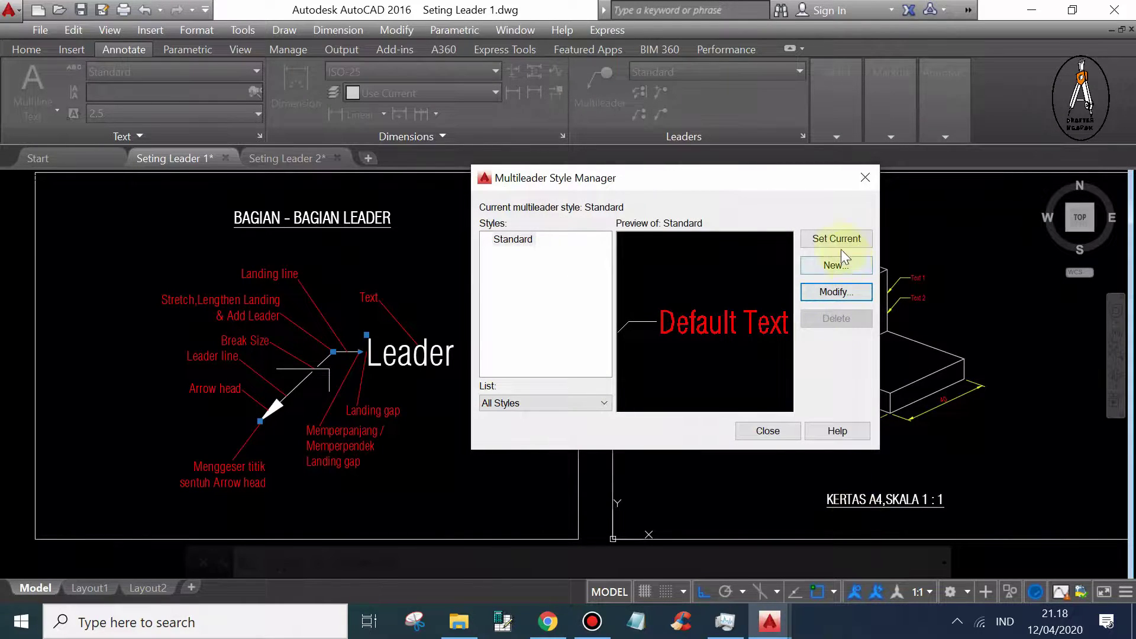
# Close the style manager and zoom in on the isometric L-block
pyautogui.click(767, 430)
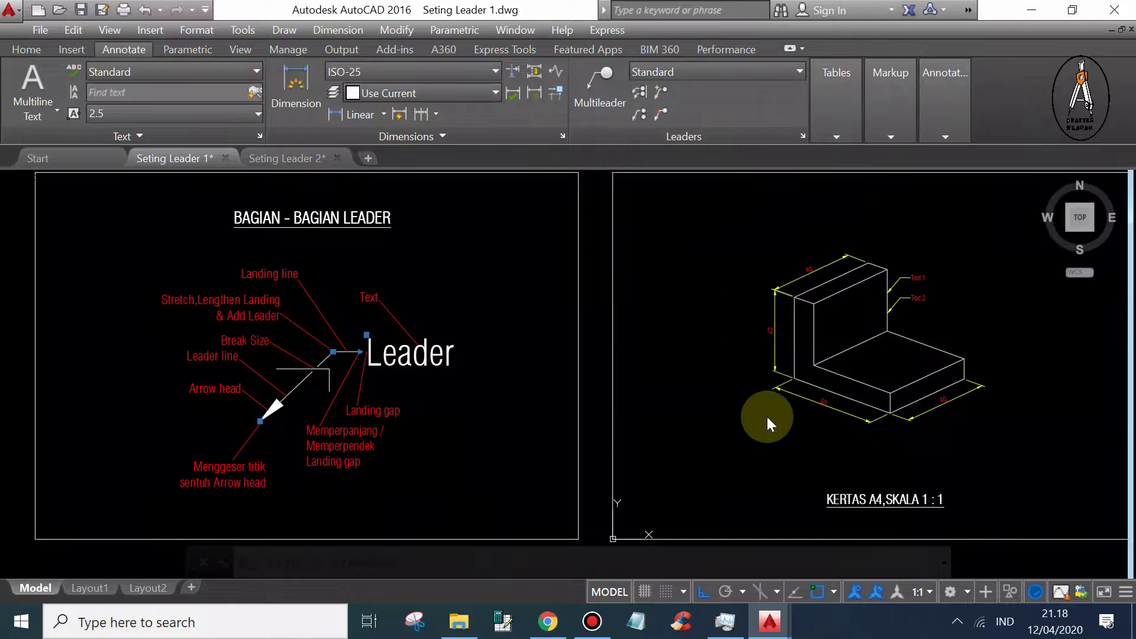
pyautogui.moveTo(652, 440); pyautogui.dragTo(522, 441, button='middle')
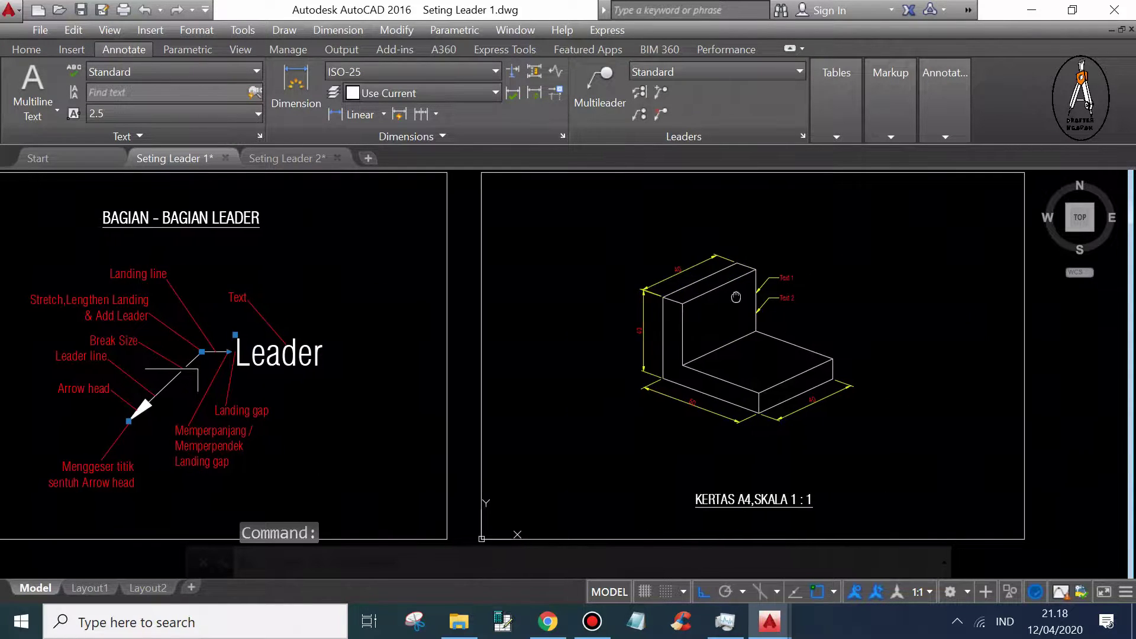
pyautogui.scroll(5, 762, 297)
pyautogui.moveTo(761, 297); pyautogui.dragTo(695, 268, button='middle')
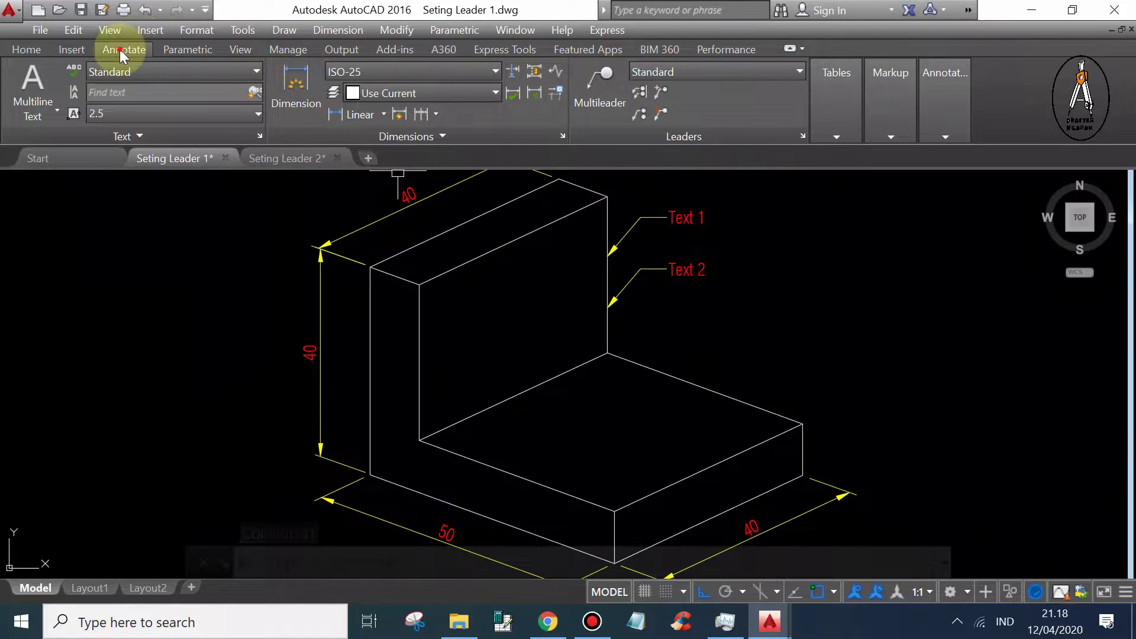
# Add a diagonal multileader from the block's base edge labelled 'Text 3'
pyautogui.click(582, 111)
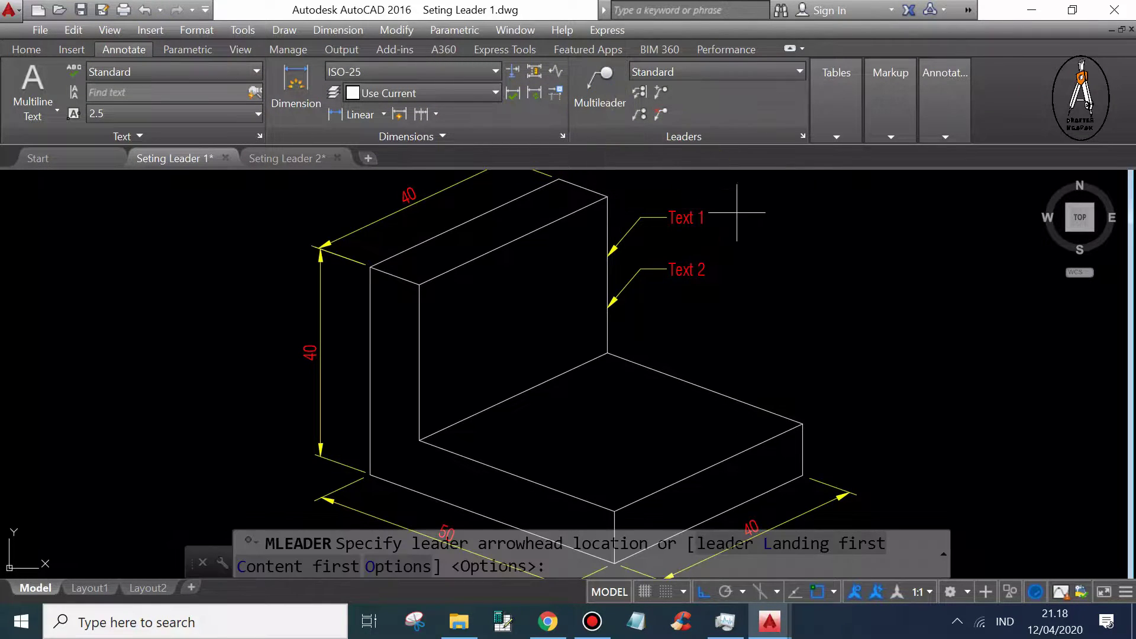
pyautogui.click(709, 387)
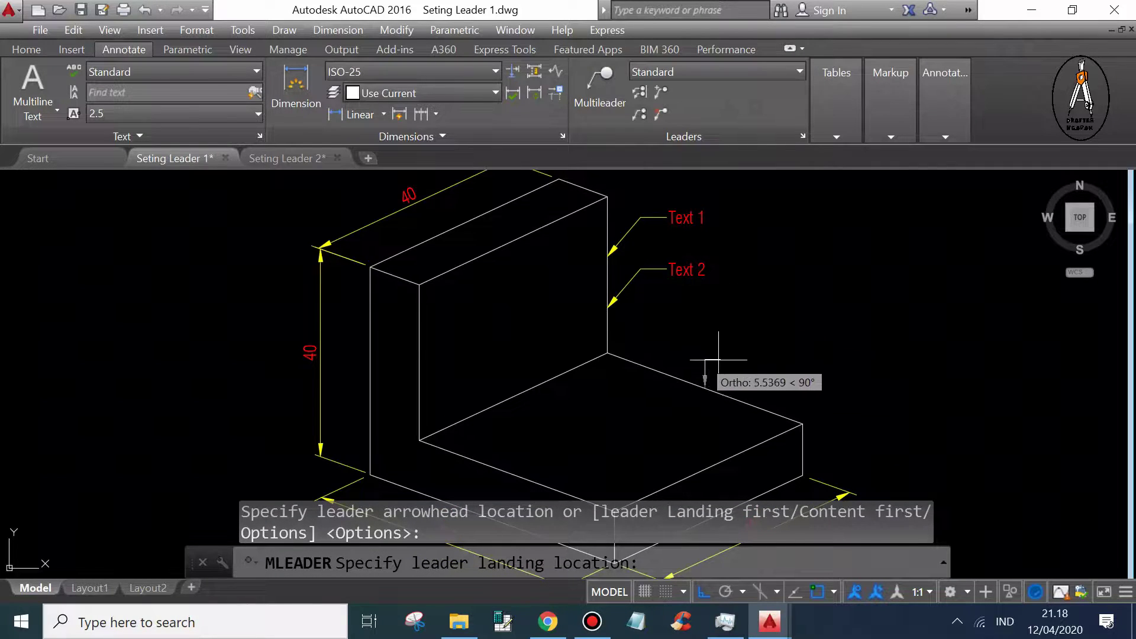
pyautogui.press('F8')
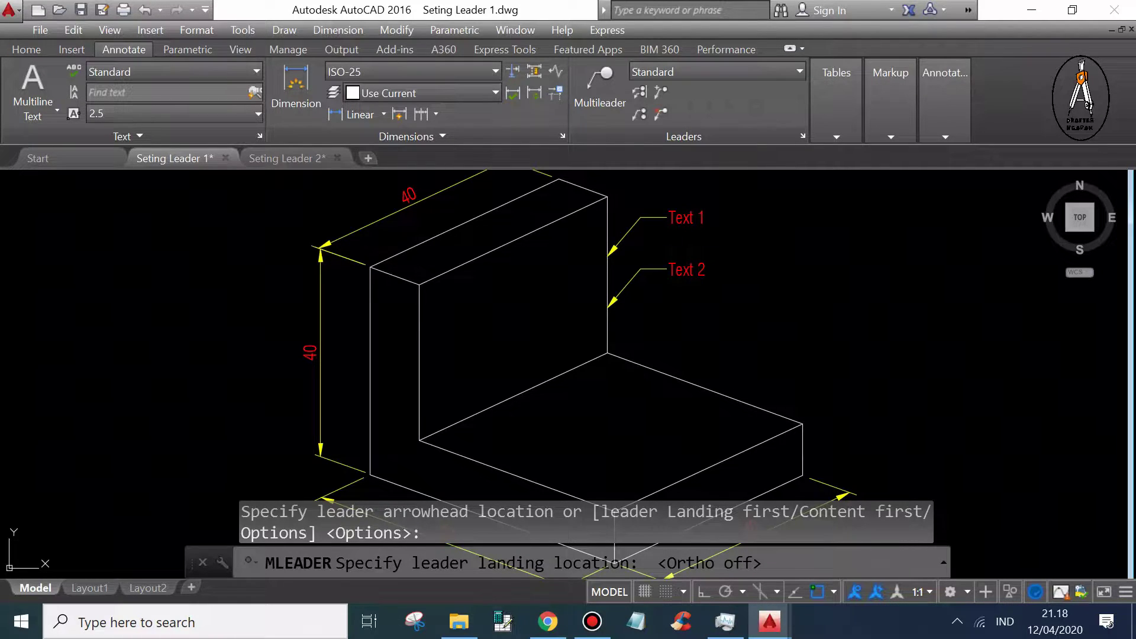
pyautogui.click(817, 336)
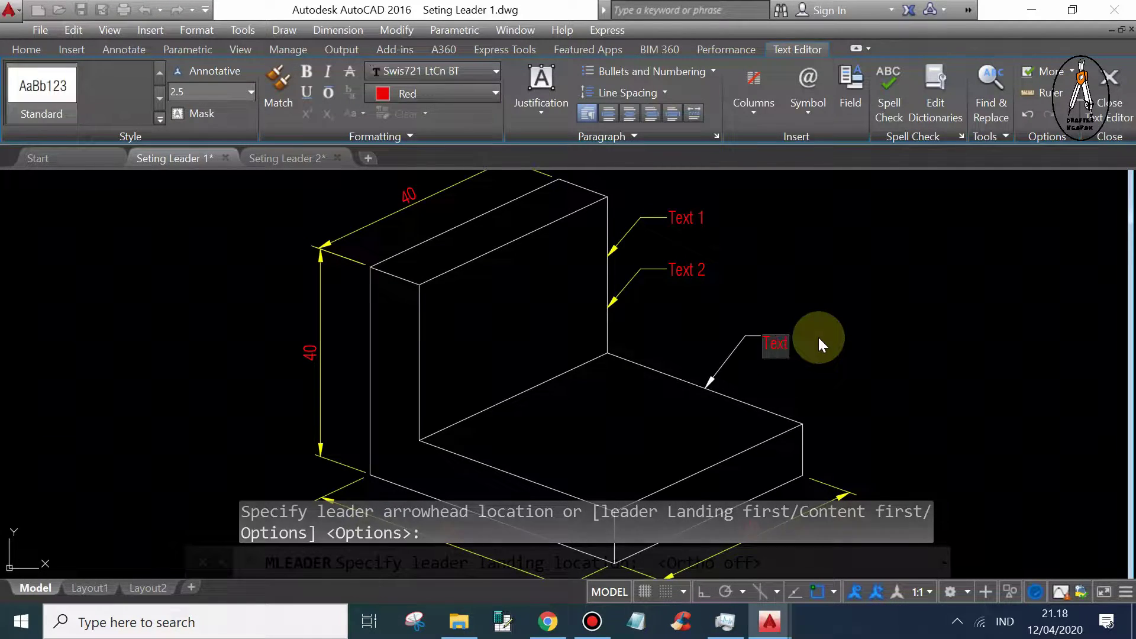
pyautogui.write(' 3')
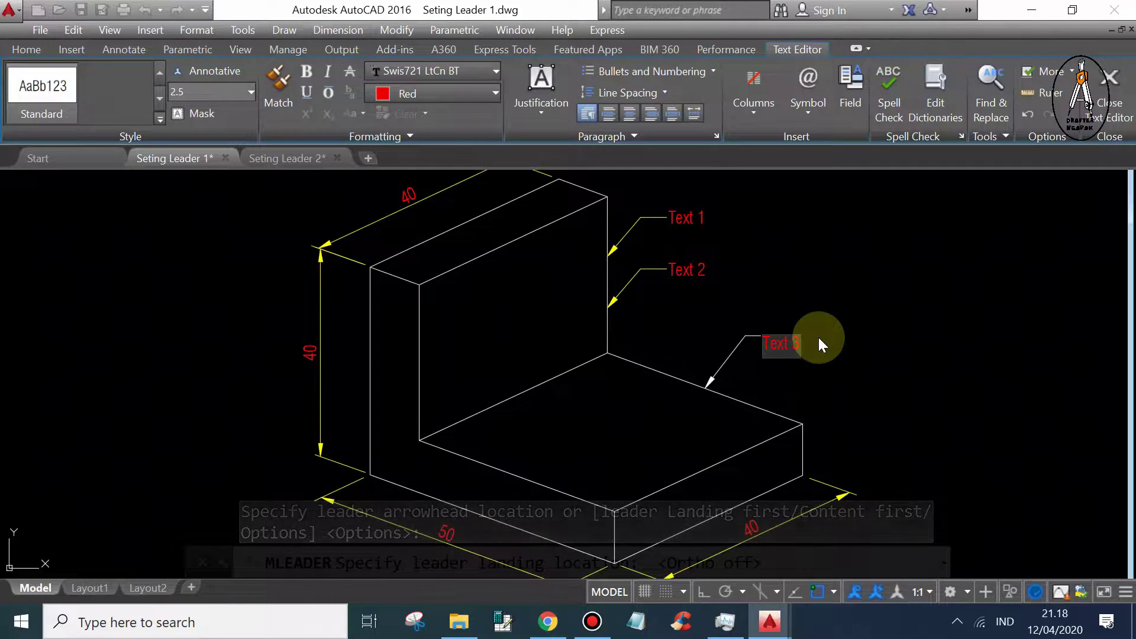
pyautogui.click(856, 305)
pyautogui.scroll(-2, 870, 307)
pyautogui.scroll(2, 769, 355)
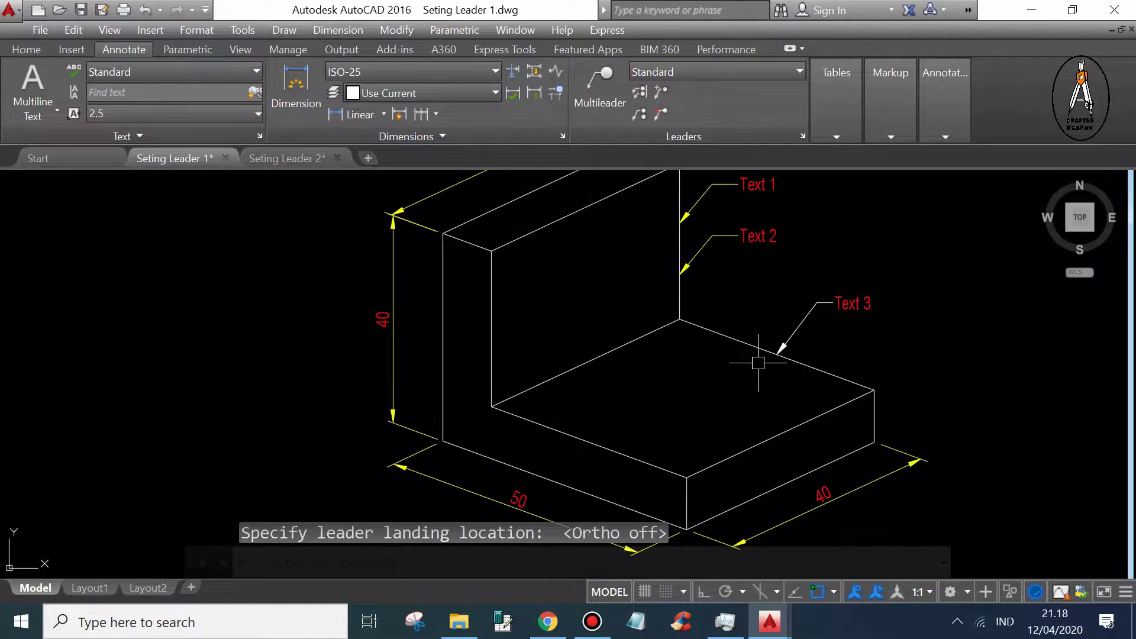
pyautogui.scroll(-1, 769, 355)
pyautogui.scroll(-2, 799, 330)
pyautogui.scroll(-3, 828, 322)
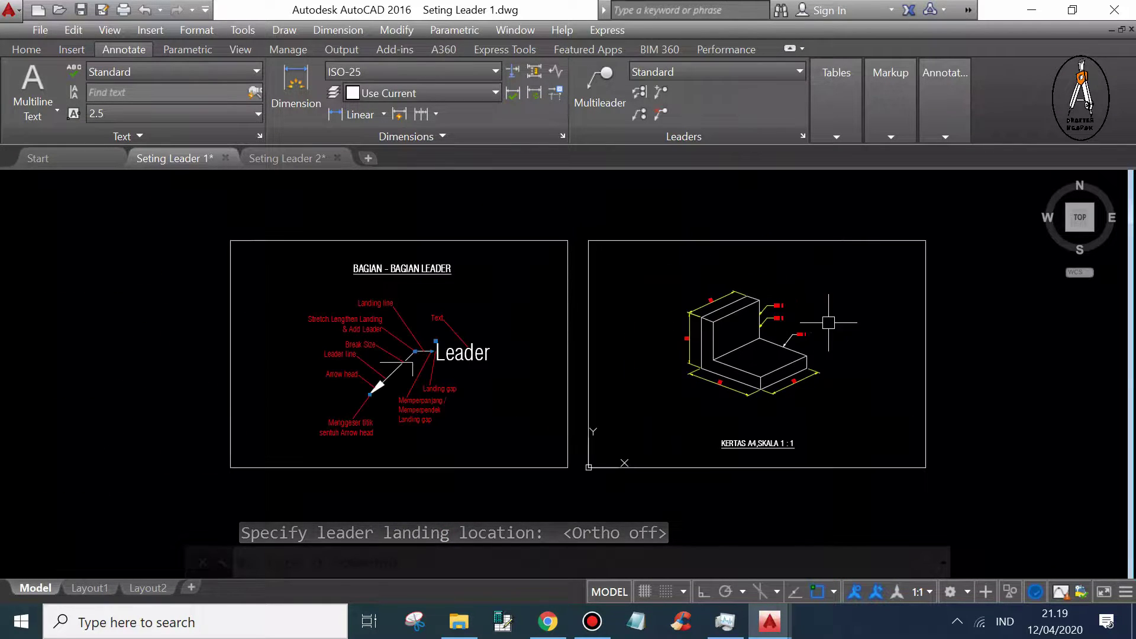
pyautogui.scroll(4, 828, 323)
pyautogui.scroll(2, 675, 408)
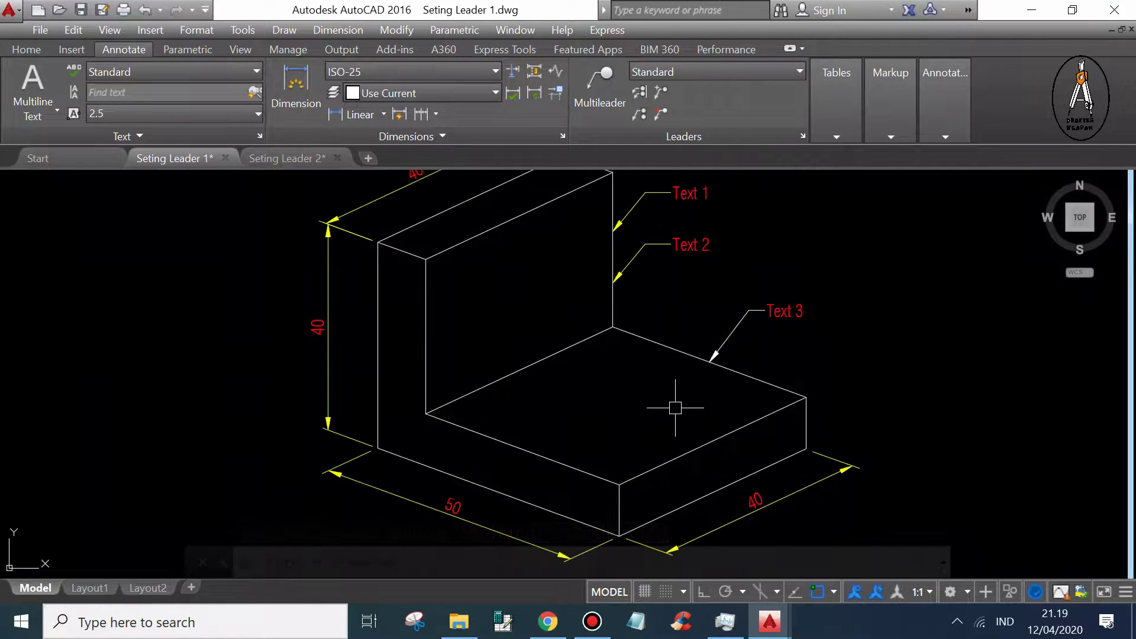
# Change the Standard style's leader type to Spline, leaving the colour unchanged
pyautogui.write('ml')
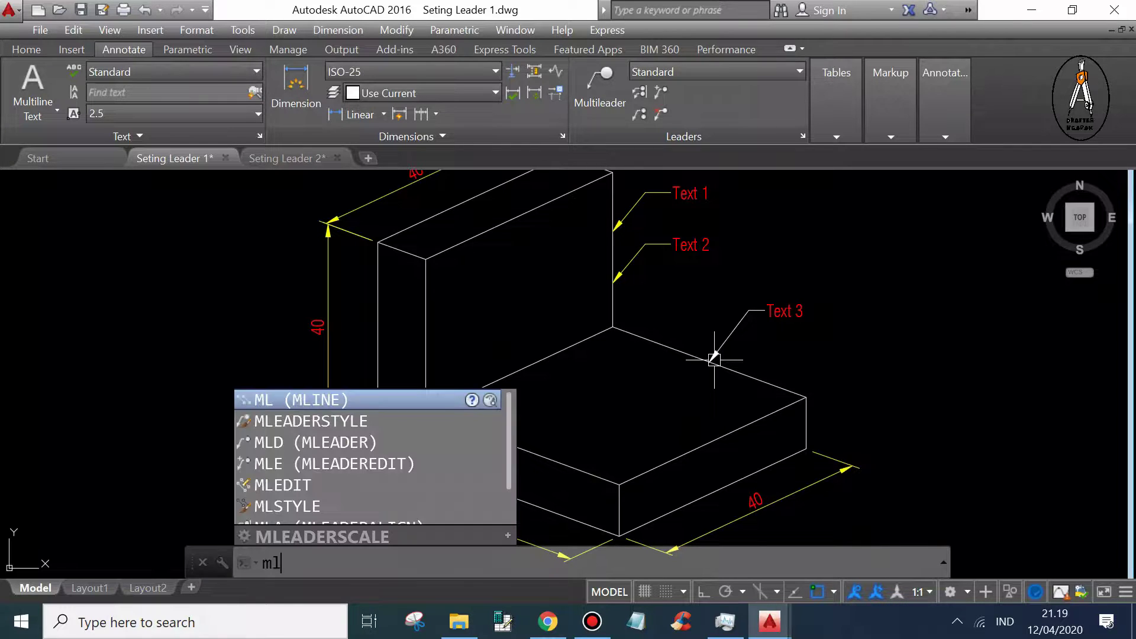
pyautogui.click(346, 421)
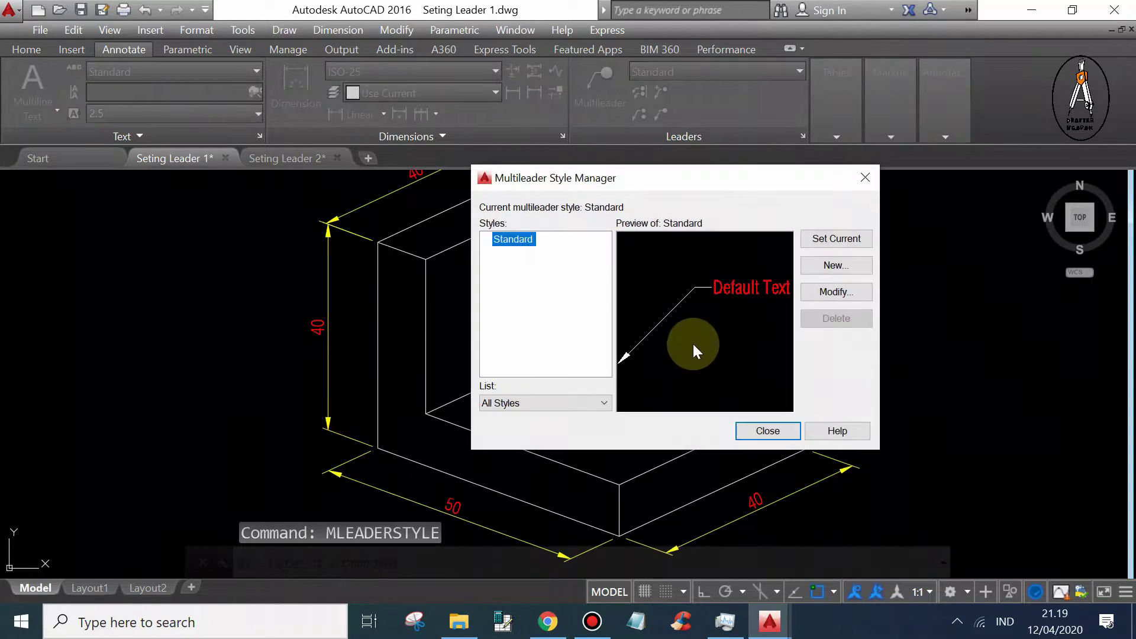
pyautogui.click(835, 292)
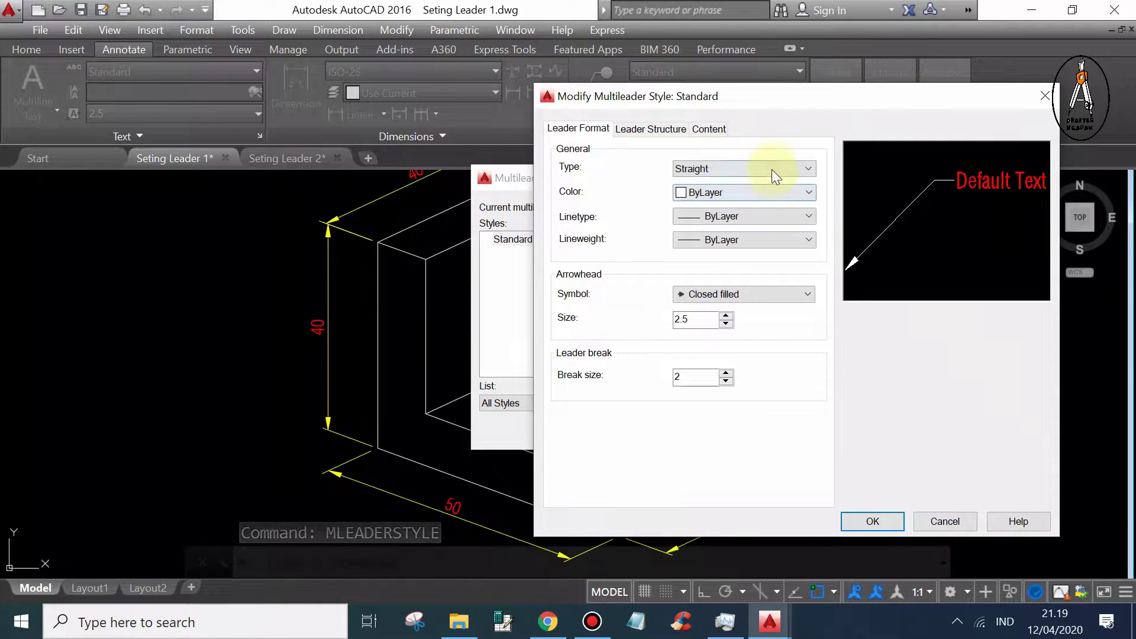
pyautogui.click(763, 169)
pyautogui.click(697, 196)
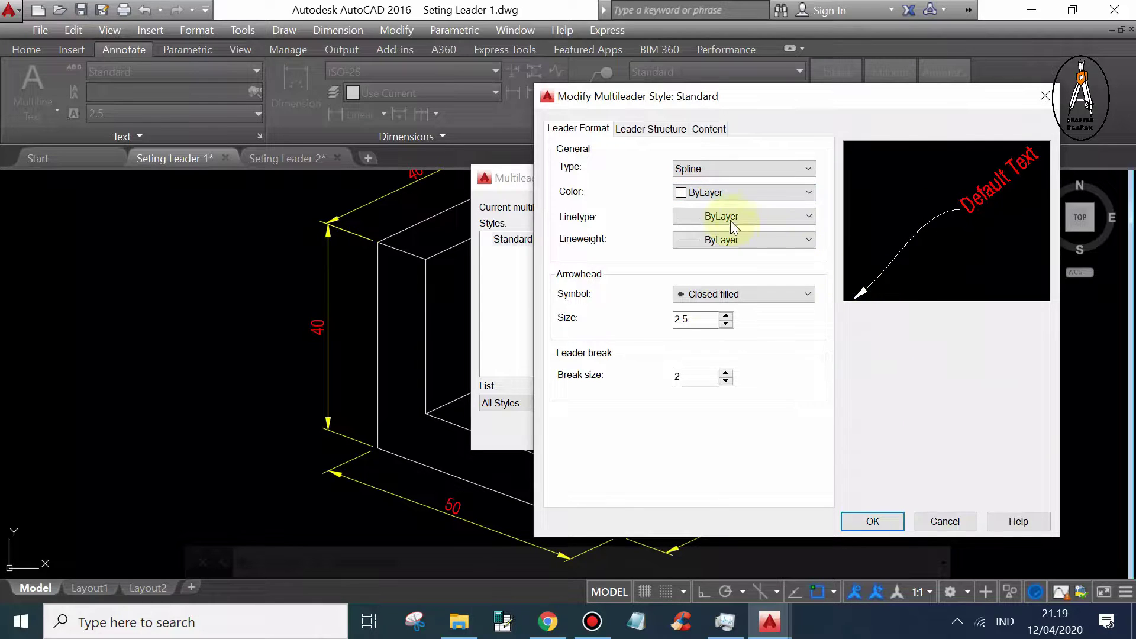
pyautogui.click(746, 192)
pyautogui.click(709, 207)
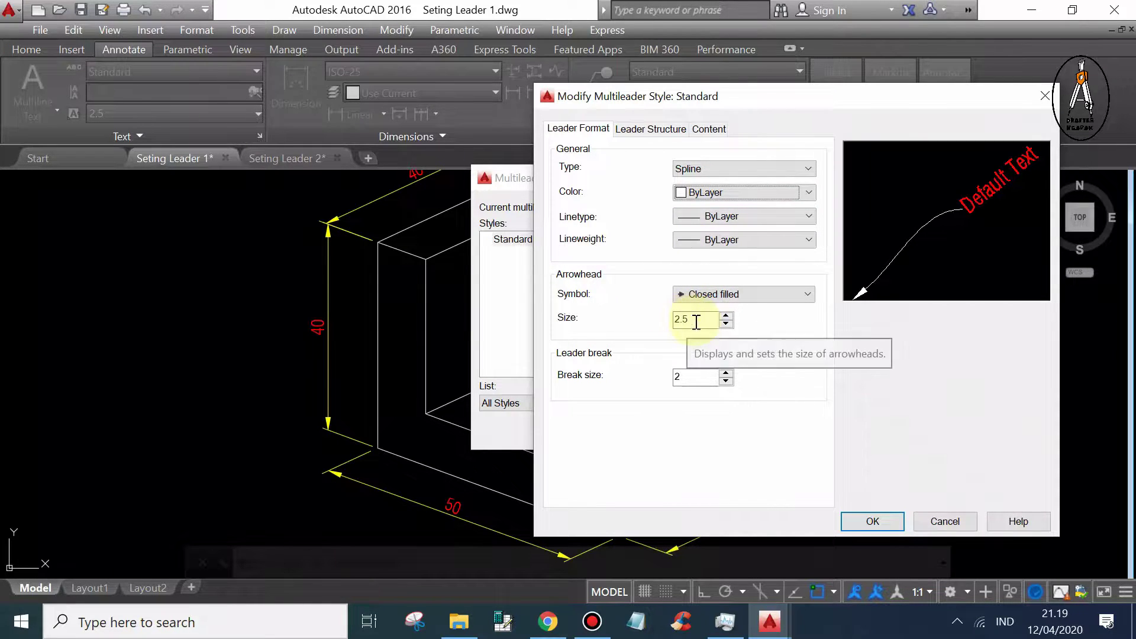
# Adjust the arrowhead size (trying 5) and set the break size to 4
pyautogui.moveTo(700, 319); pyautogui.dragTo(654, 328)
pyautogui.write('5')
pyautogui.click(680, 375)
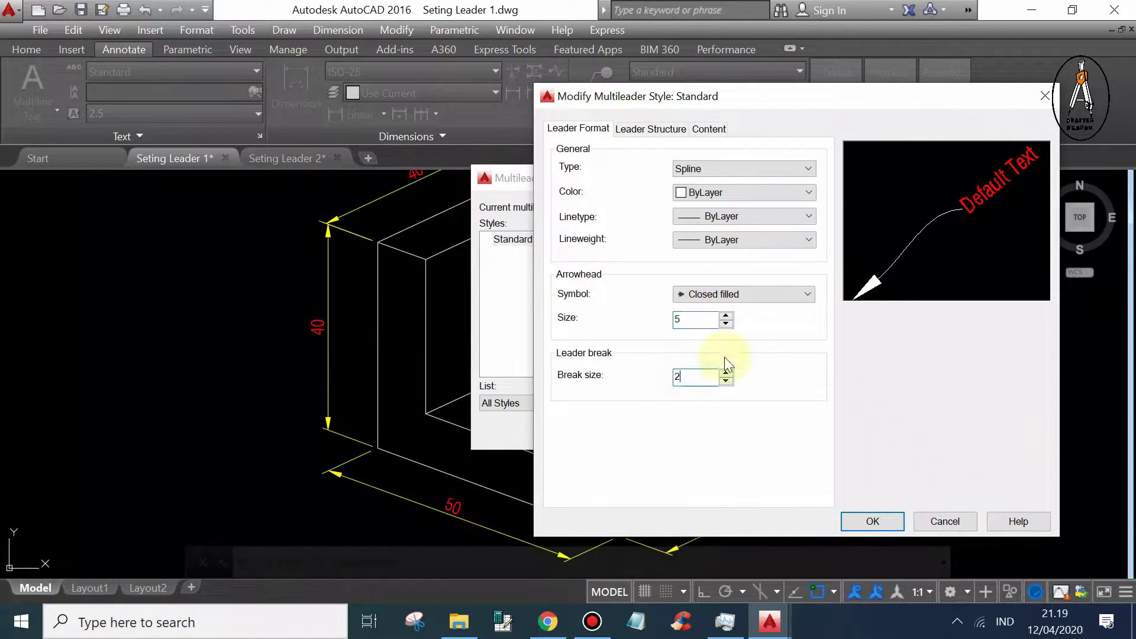
pyautogui.moveTo(687, 320); pyautogui.dragTo(579, 320)
pyautogui.moveTo(689, 377); pyautogui.dragTo(651, 381)
pyautogui.write('4')
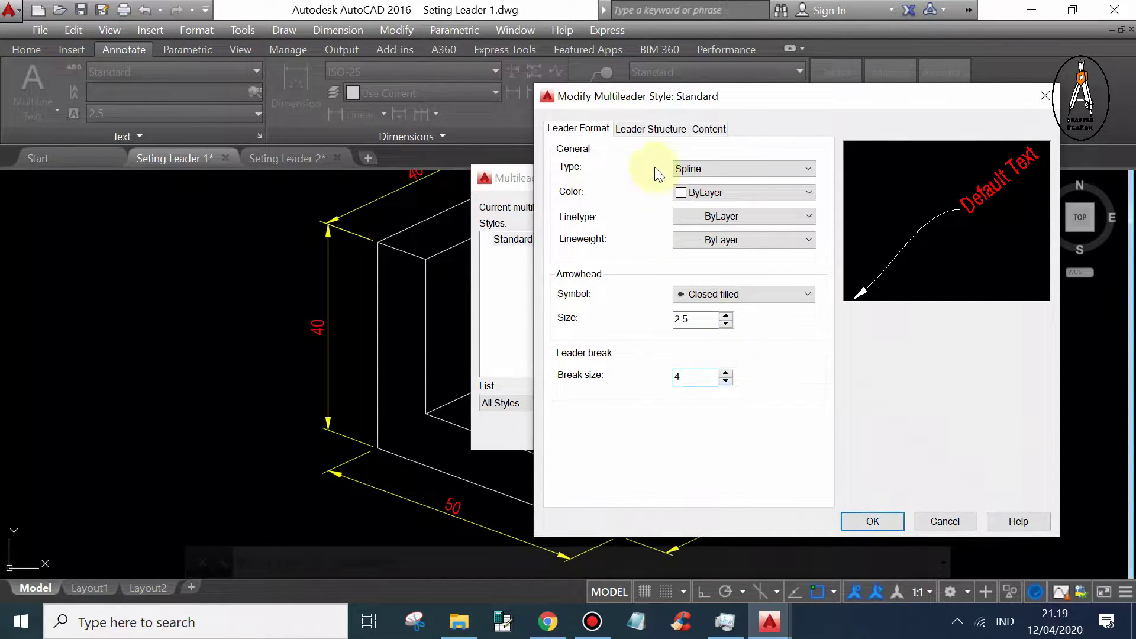
# Raise maximum leader points to 5 and save the Standard style
pyautogui.click(651, 129)
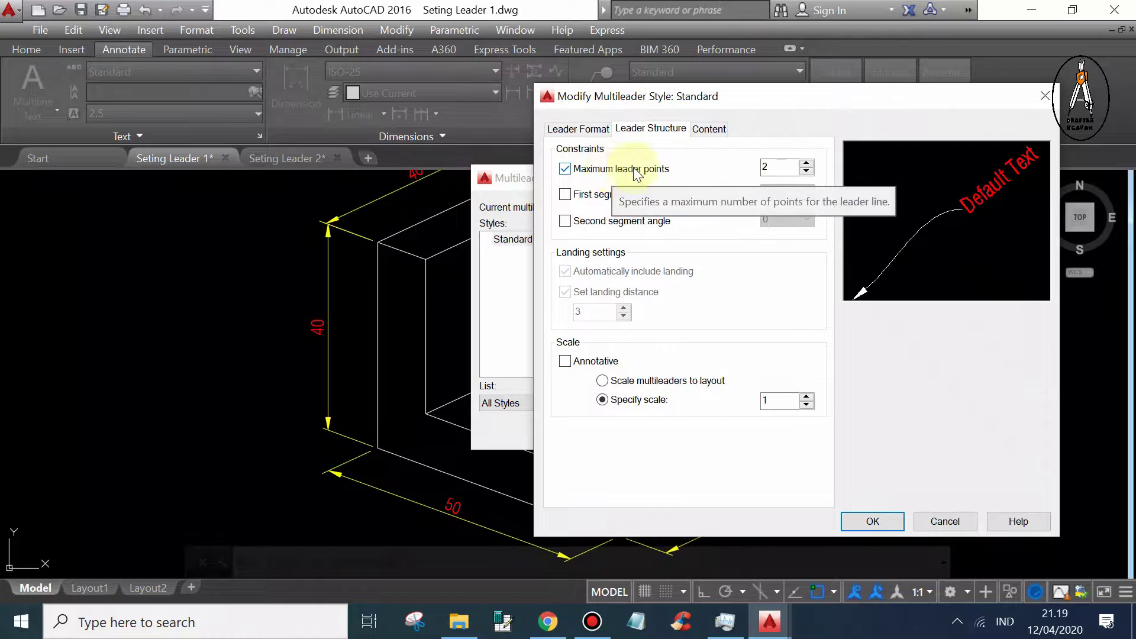
pyautogui.click(806, 163)
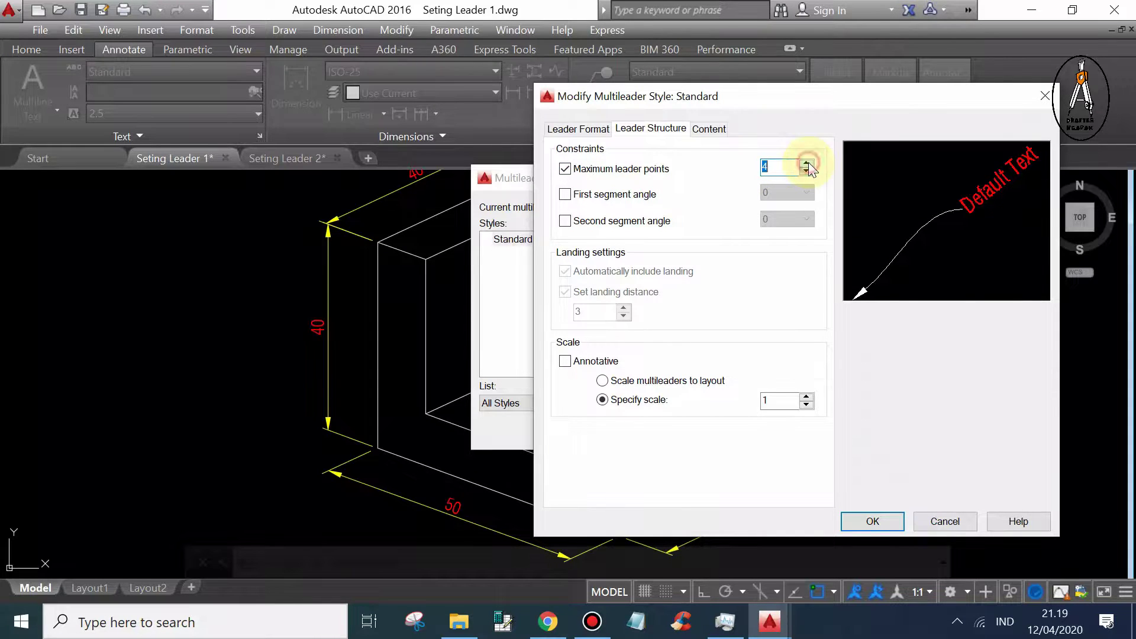
pyautogui.click(807, 164)
pyautogui.click(858, 523)
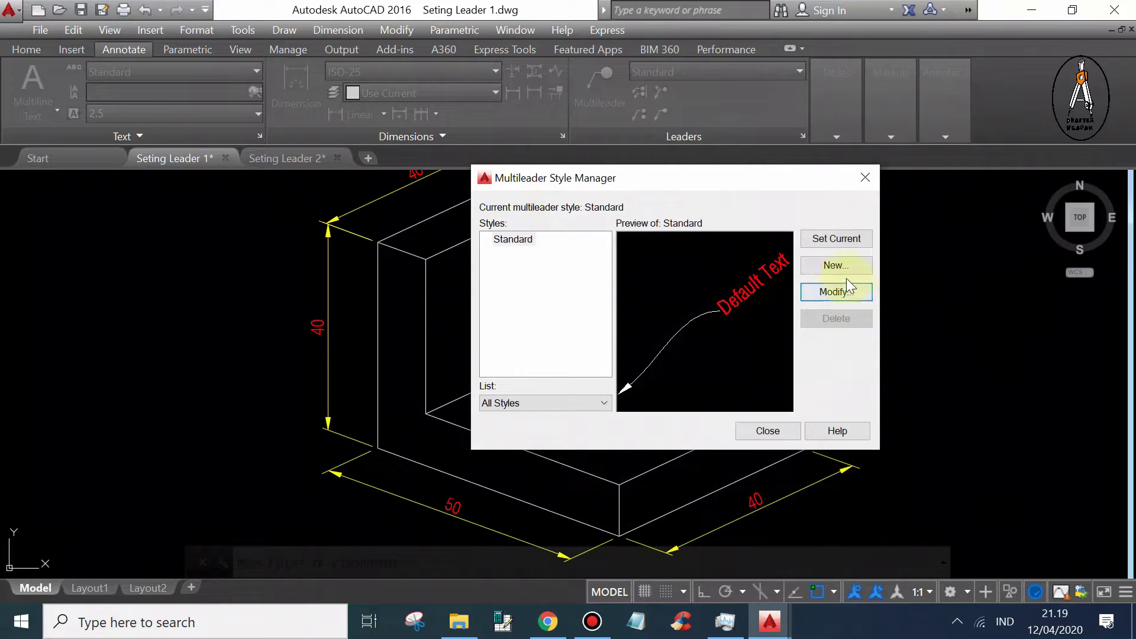
pyautogui.click(793, 430)
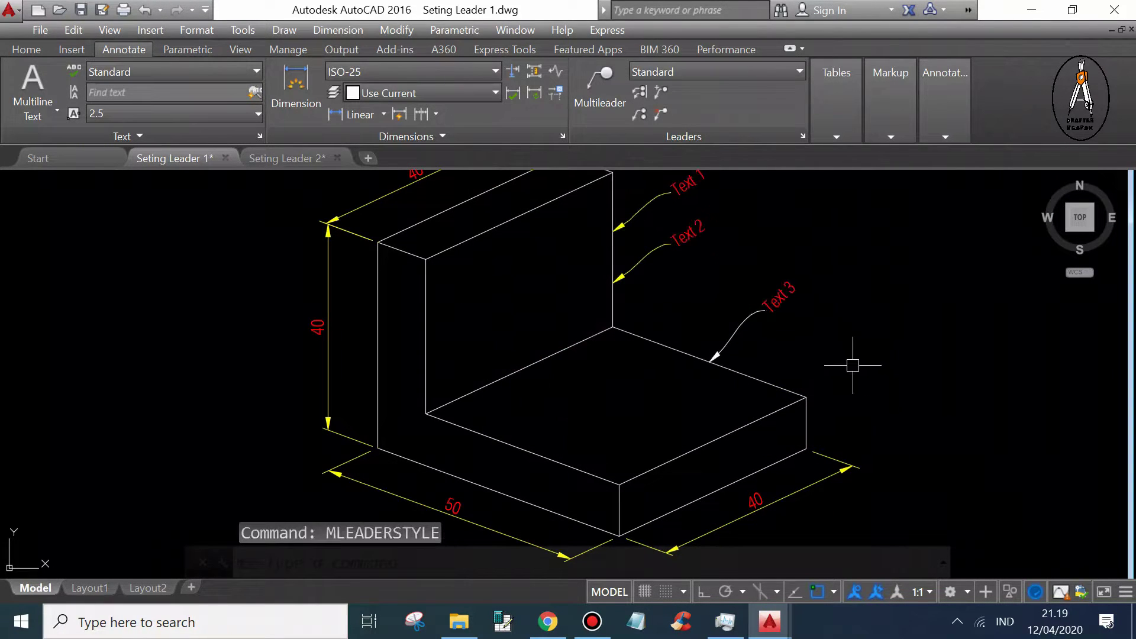
# Draw a test spline leader labelled 'dfddsf' from the base's front edge, then delete it
pyautogui.moveTo(746, 265); pyautogui.dragTo(634, 309, button='middle')
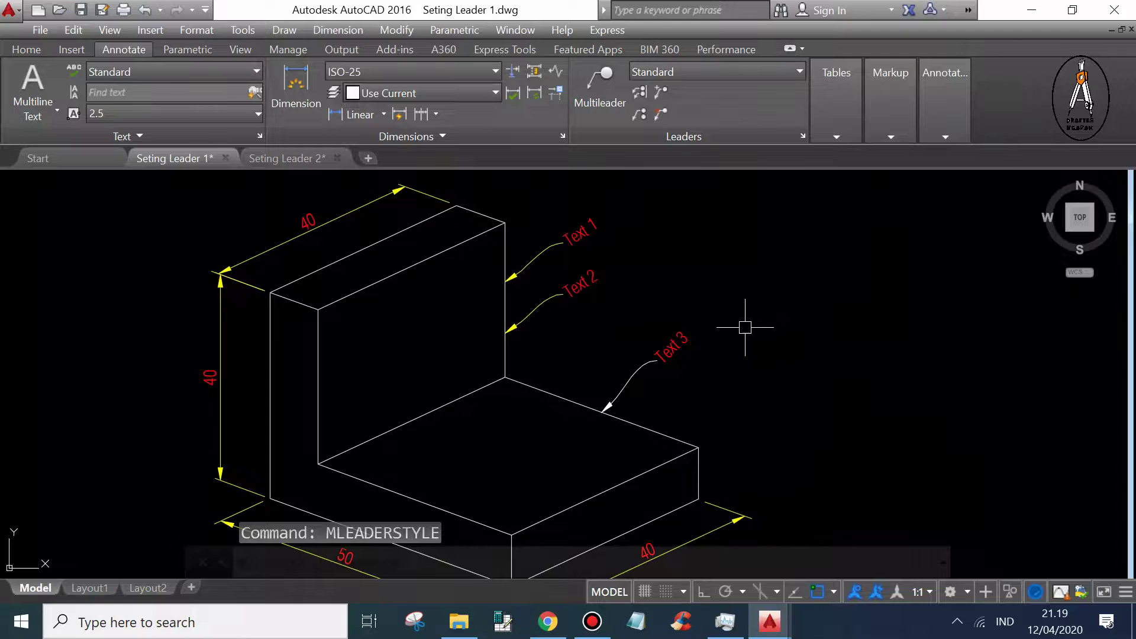
pyautogui.scroll(-2, 743, 322)
pyautogui.scroll(2, 675, 415)
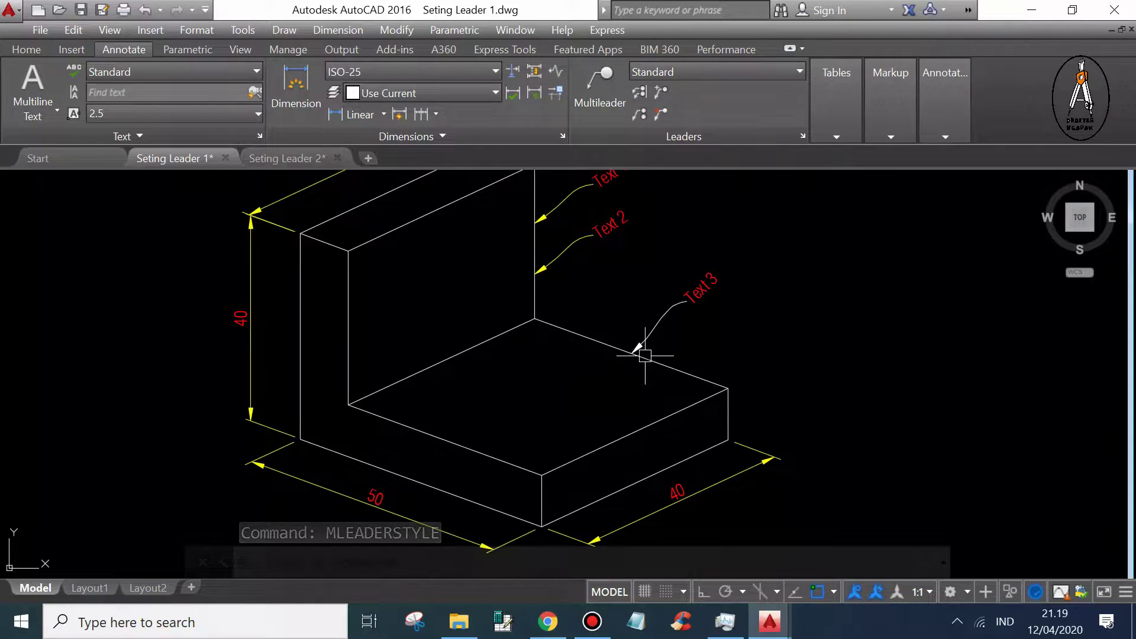
pyautogui.click(593, 74)
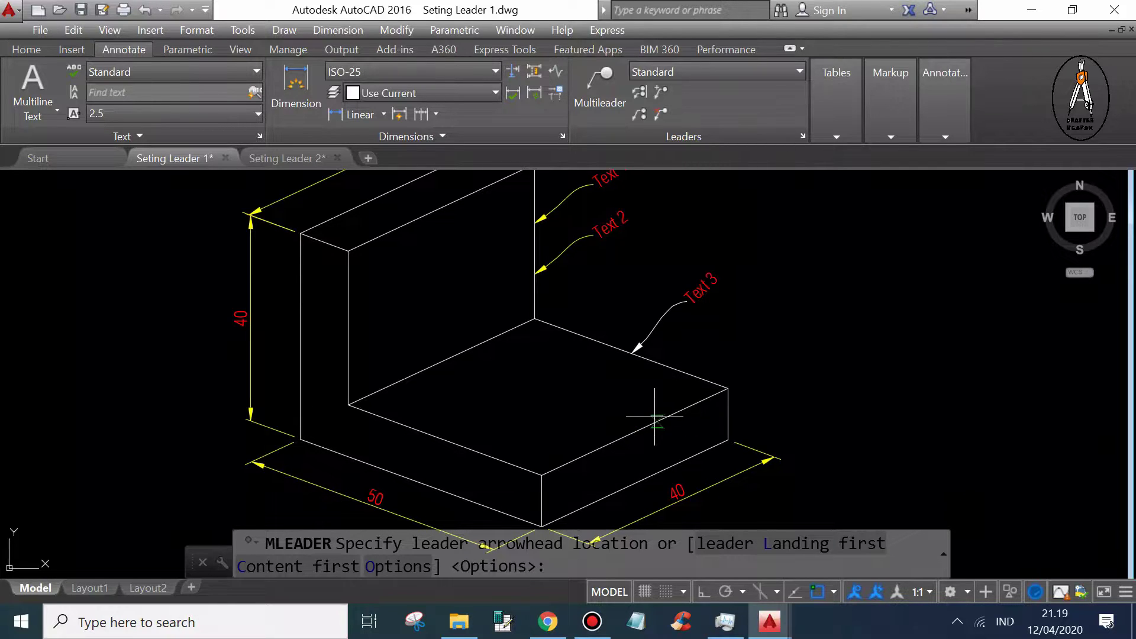
pyautogui.click(654, 417)
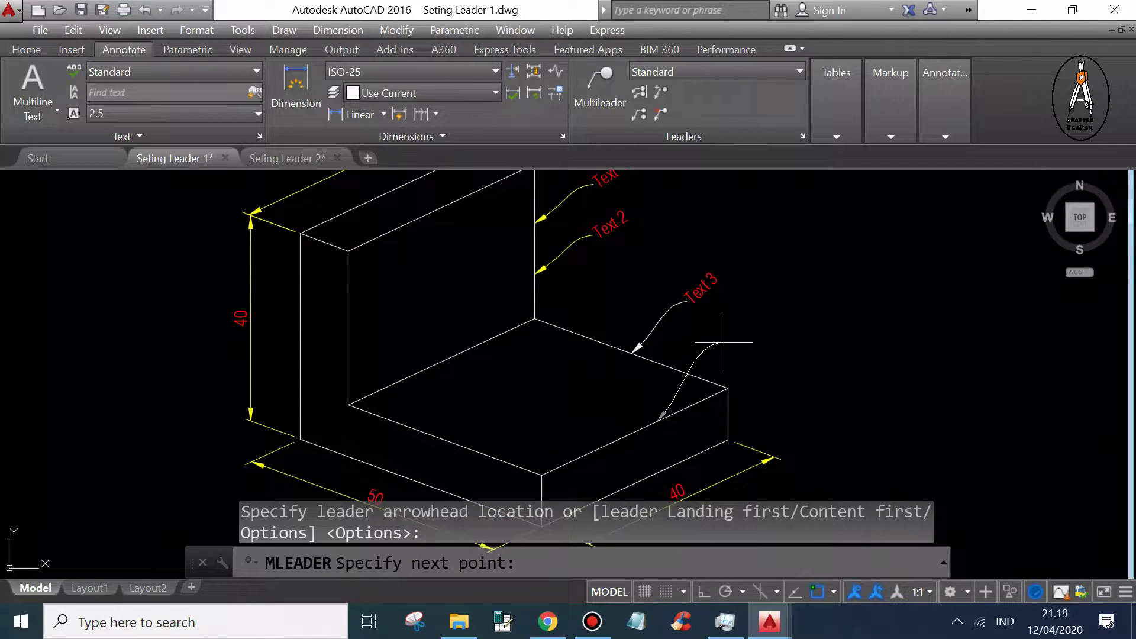
pyautogui.click(801, 364)
pyautogui.click(869, 379)
pyautogui.write('d')
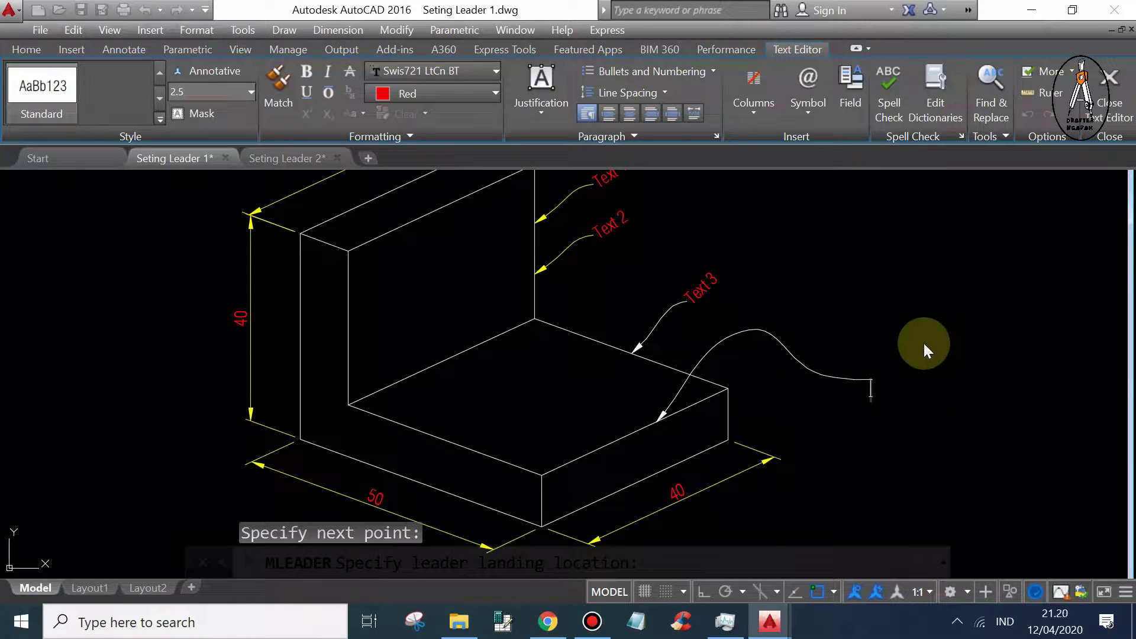
pyautogui.write('fddsf')
pyautogui.click(927, 347)
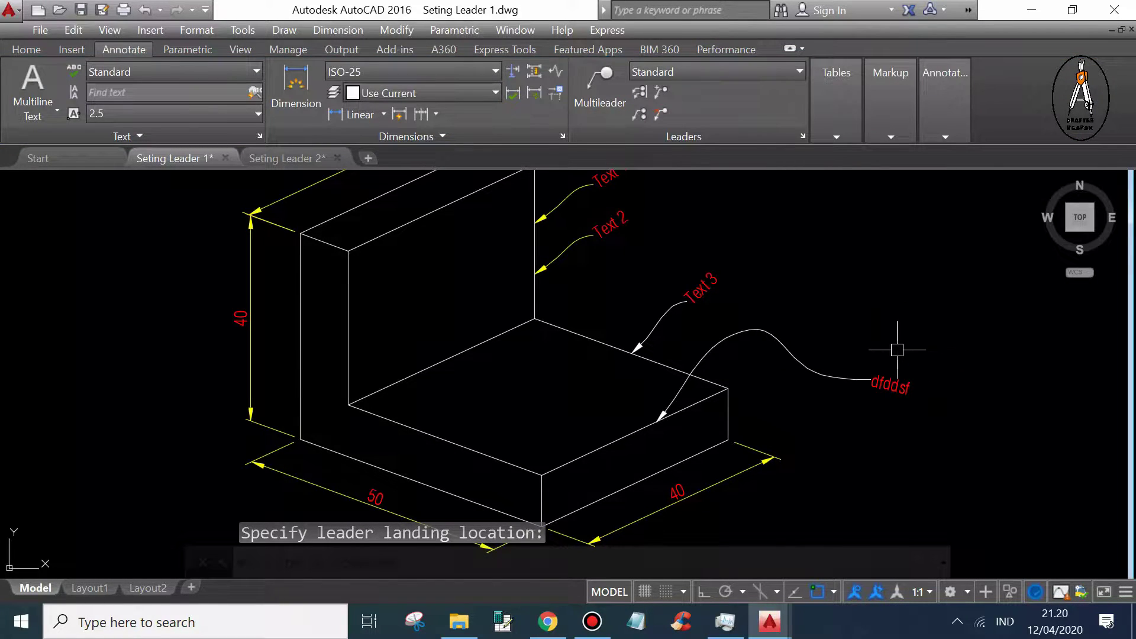
pyautogui.scroll(2, 839, 392)
pyautogui.click(923, 416)
pyautogui.click(698, 350)
pyautogui.press('Delete')
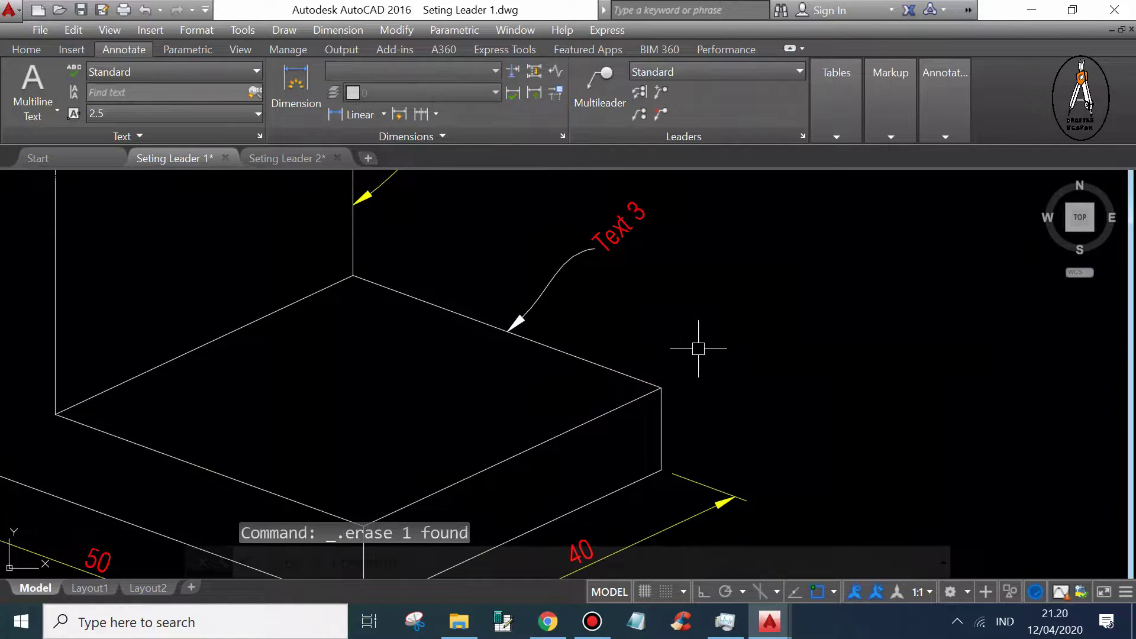
# Draw a multi-bend spline leader from the base's front edge labelled 'fdsgds'
pyautogui.click(589, 94)
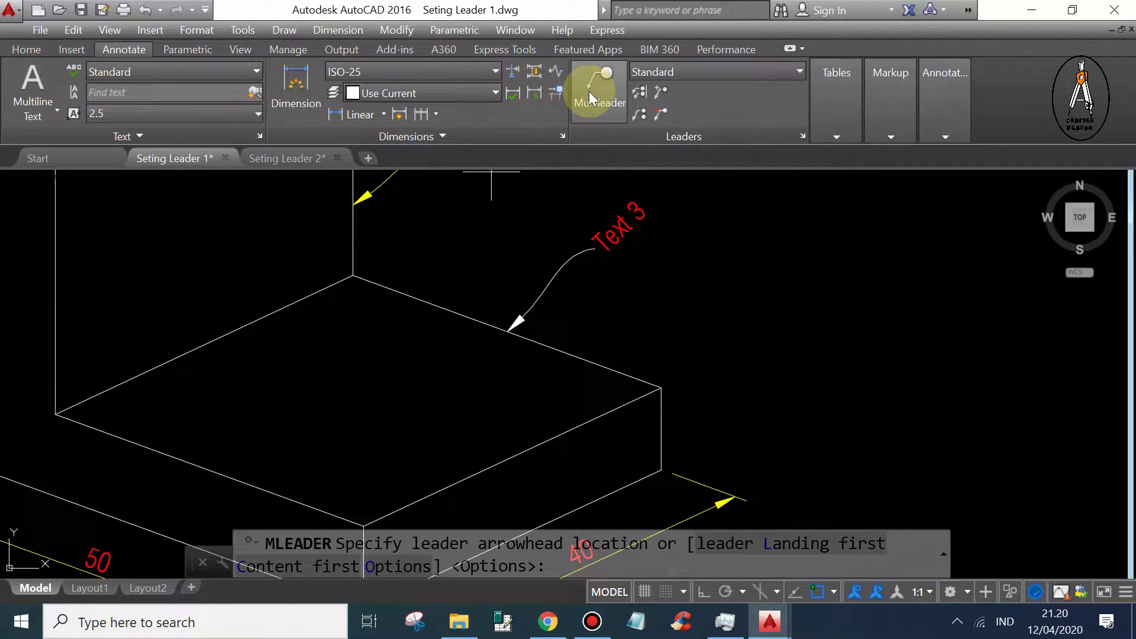
pyautogui.click(580, 423)
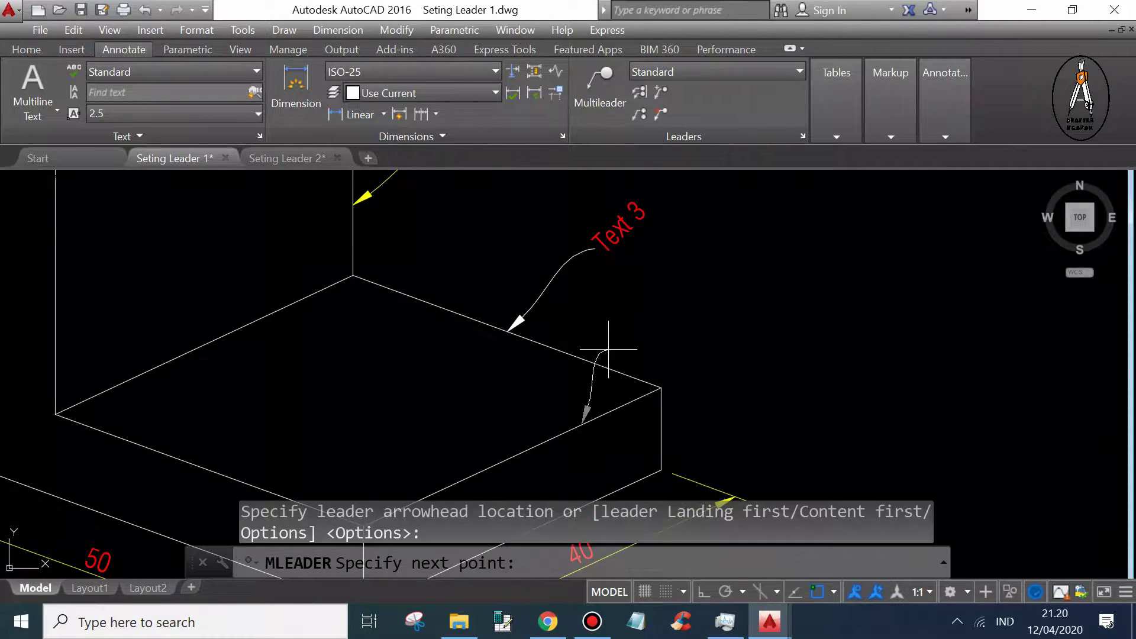
pyautogui.click(651, 320)
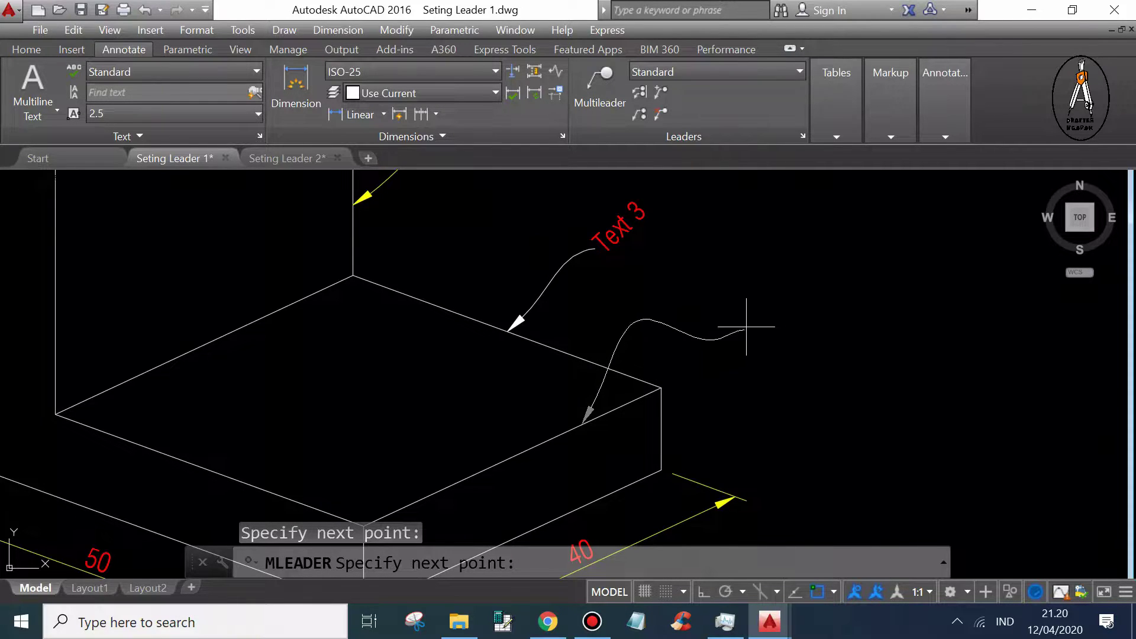
pyautogui.click(716, 338)
pyautogui.click(832, 323)
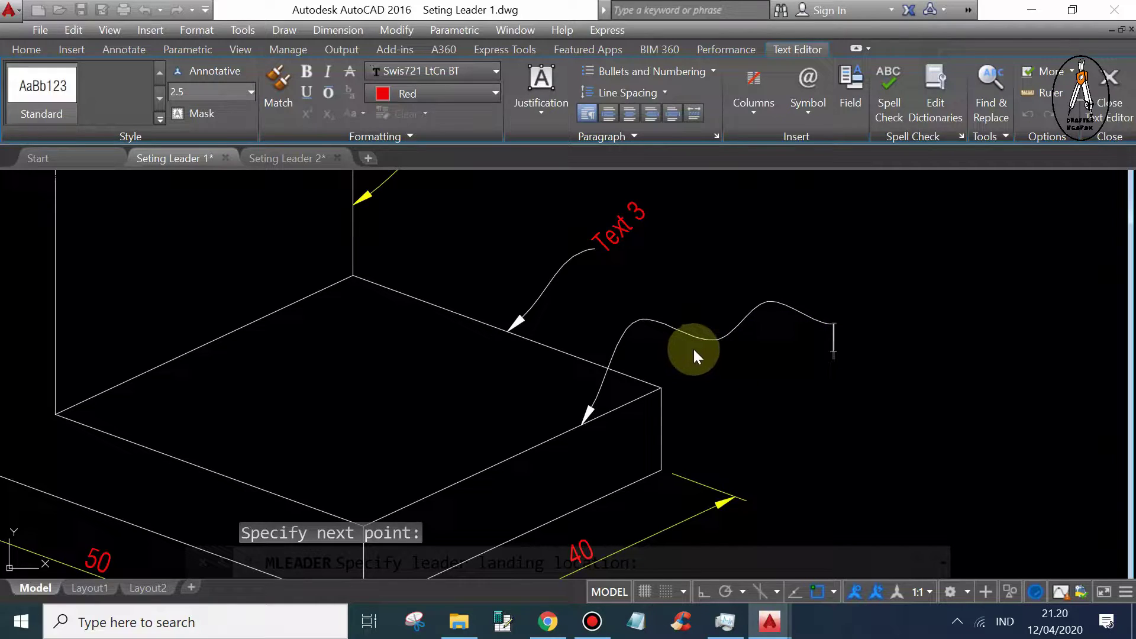
pyautogui.write('fdsgds')
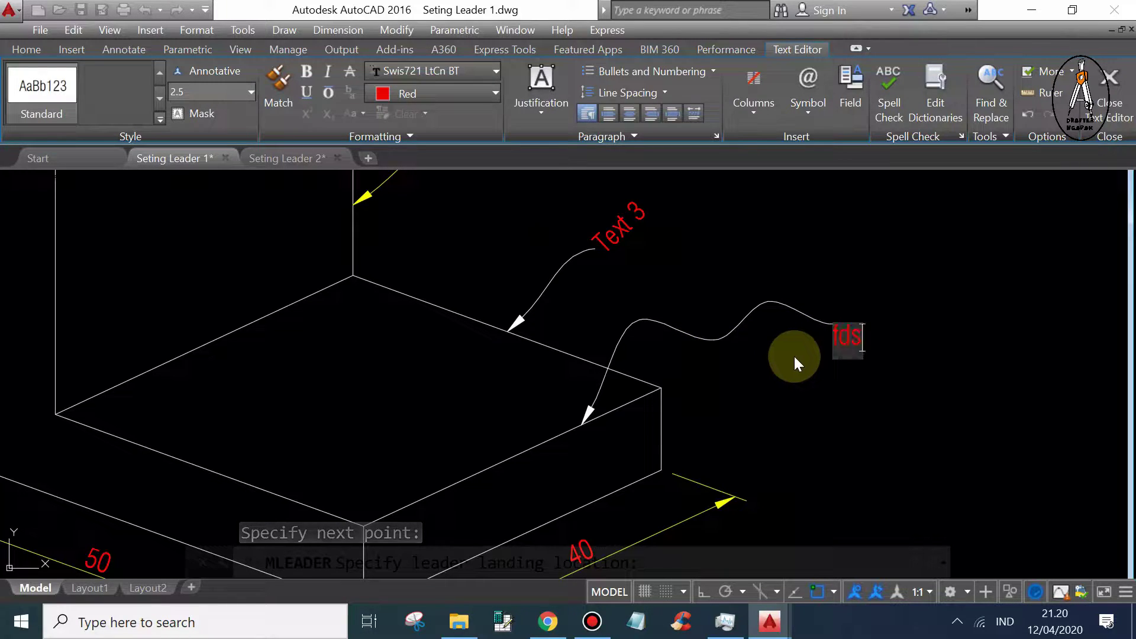
pyautogui.click(796, 363)
pyautogui.press('Escape')
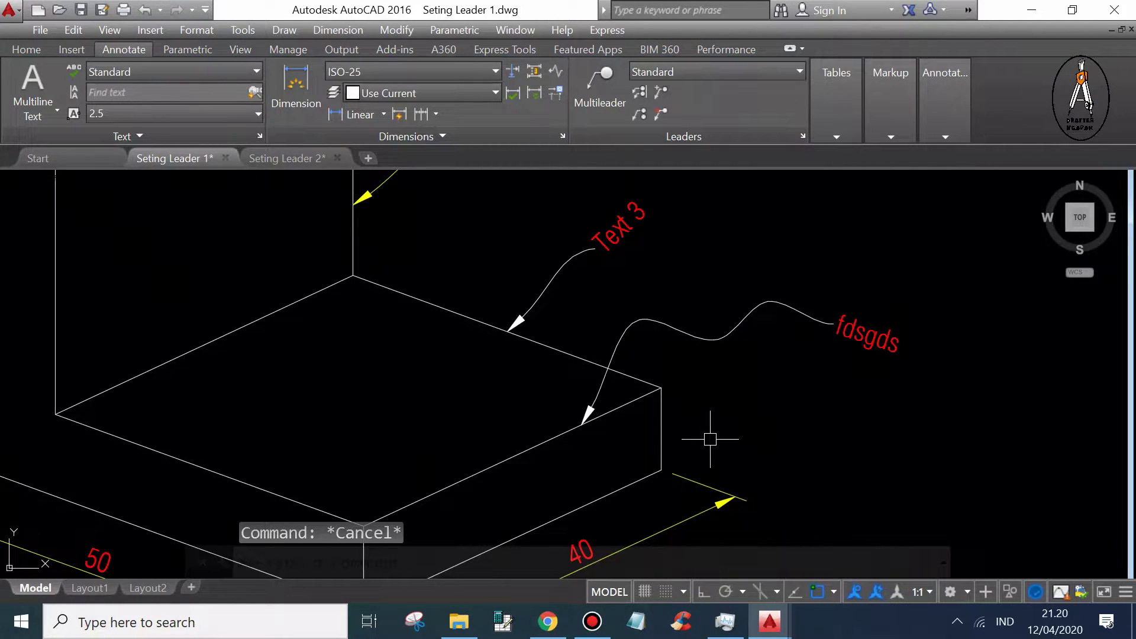
pyautogui.write('m')
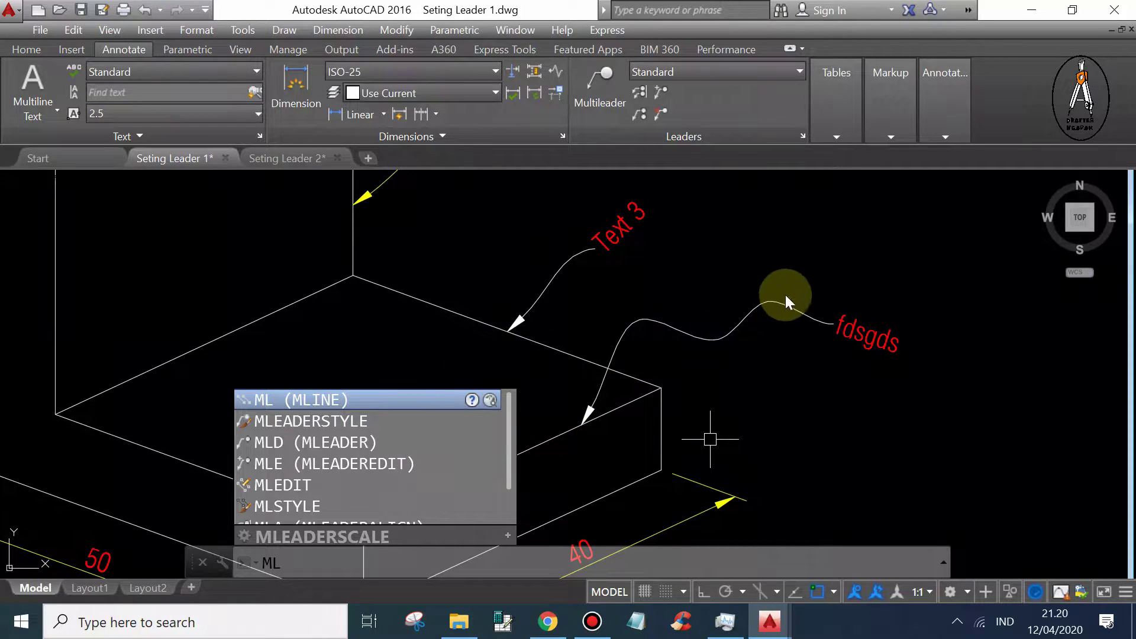
# Set the Standard style's maximum leader points to 2 and save the edits
pyautogui.click(379, 420)
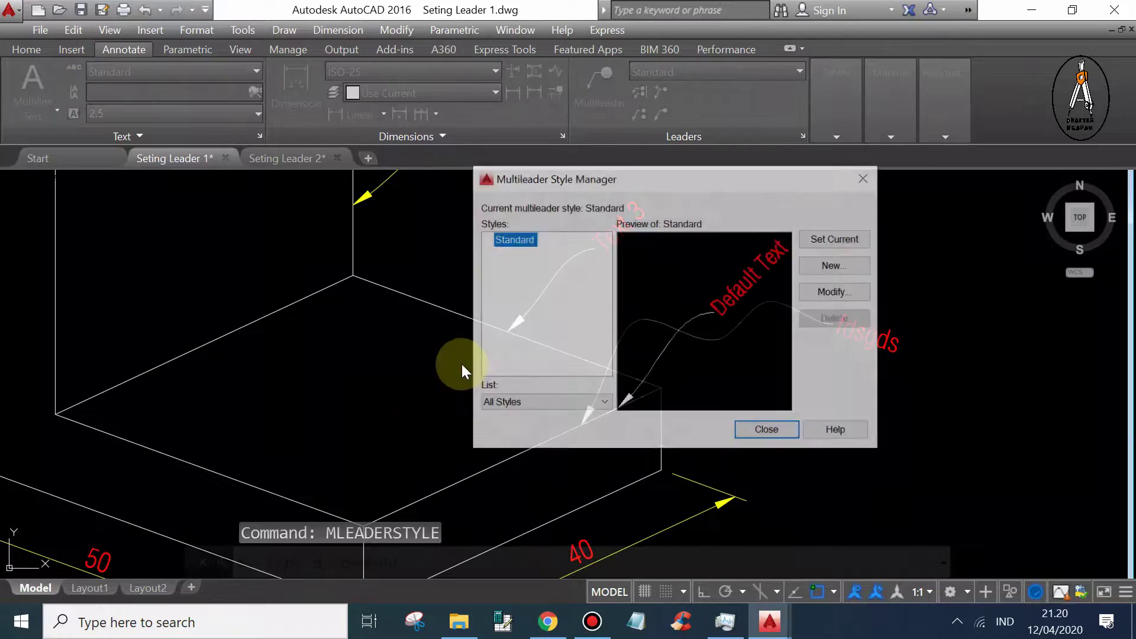
pyautogui.click(840, 292)
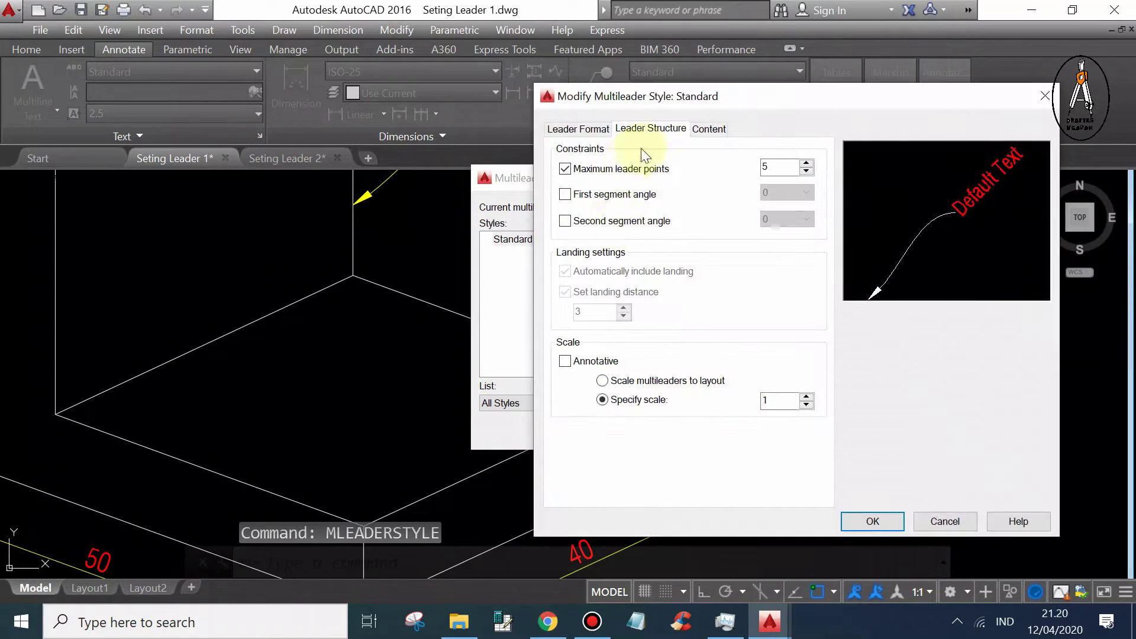
pyautogui.doubleClick(773, 167)
pyautogui.write('2')
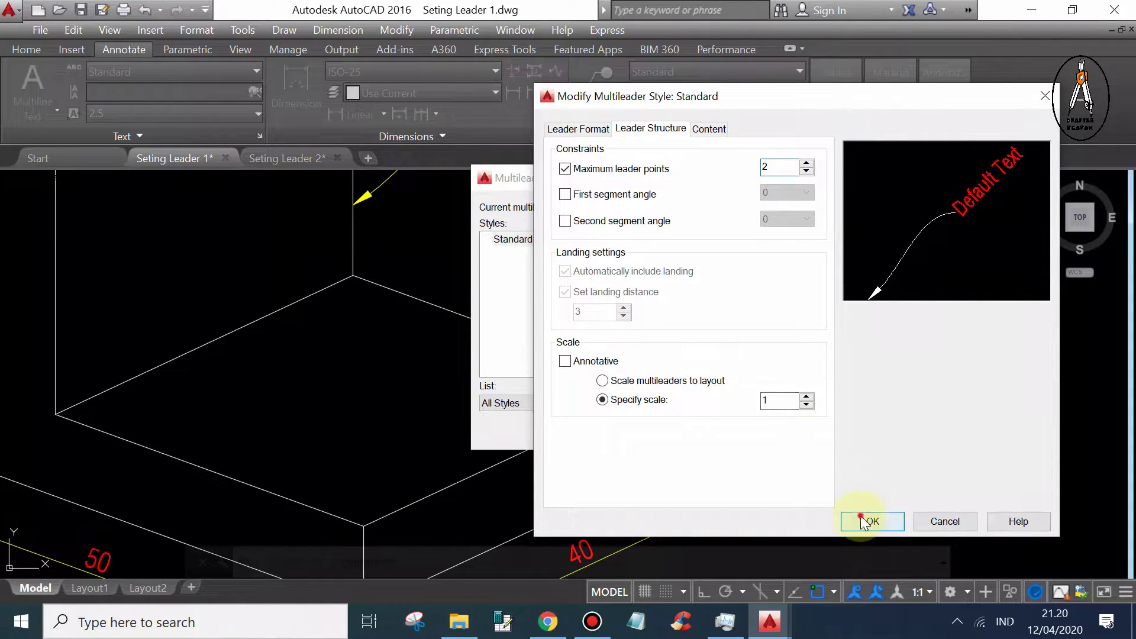
pyautogui.click(872, 521)
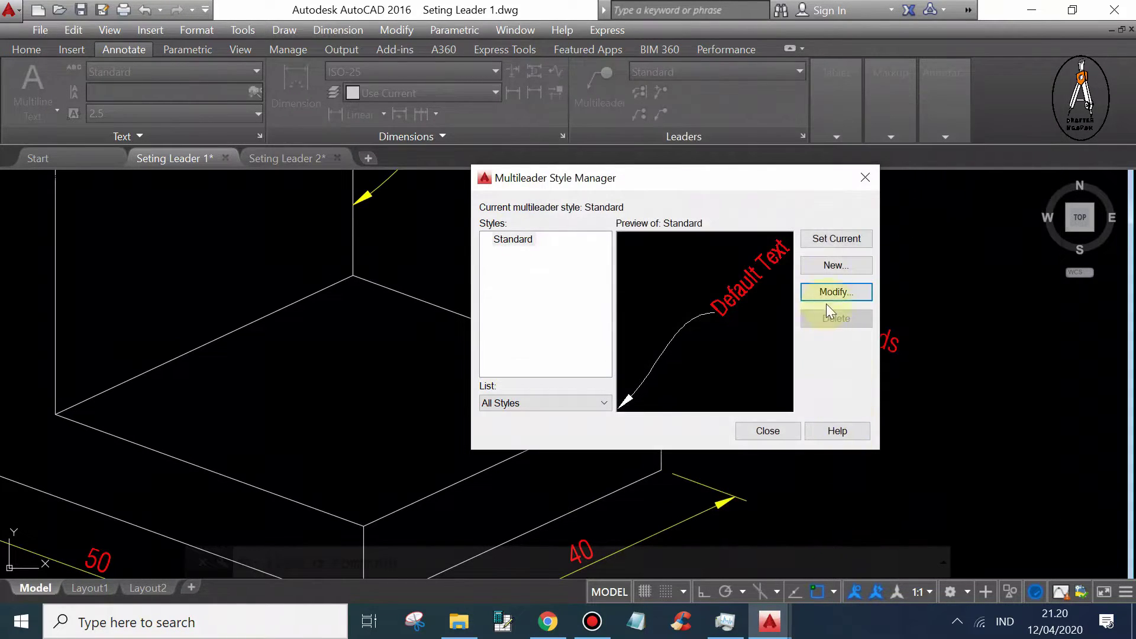
# Add a multileader labelled 'dsadas' pointing at the block's top edge, beside Text 3
pyautogui.click(760, 430)
pyautogui.click(599, 88)
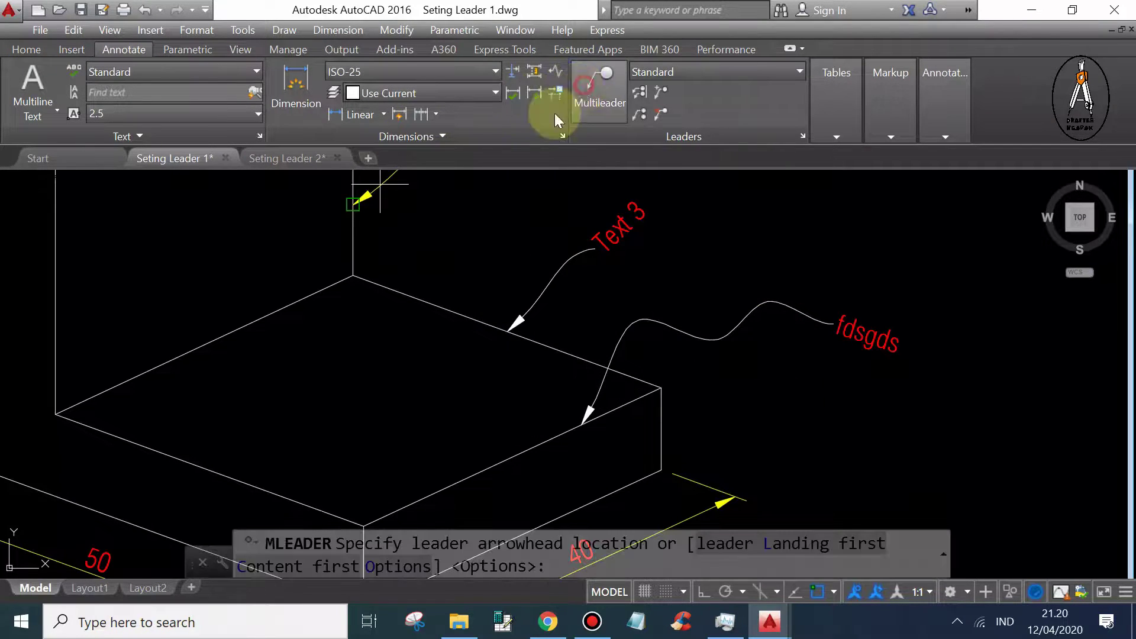
pyautogui.click(430, 300)
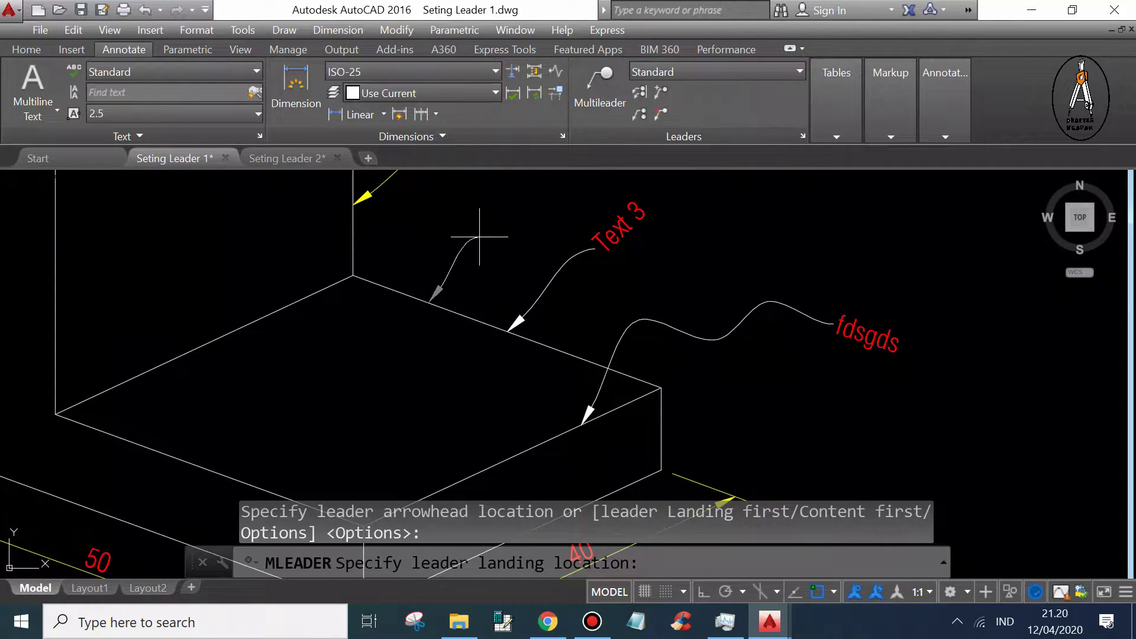
pyautogui.click(479, 236)
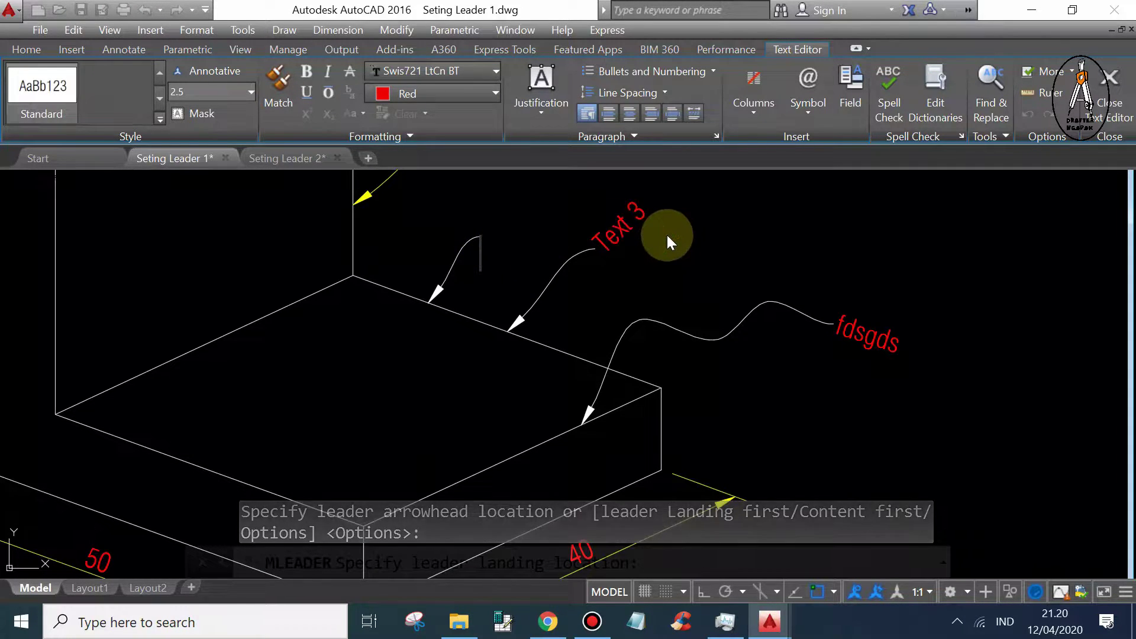
pyautogui.write('dsadas')
pyautogui.click(707, 301)
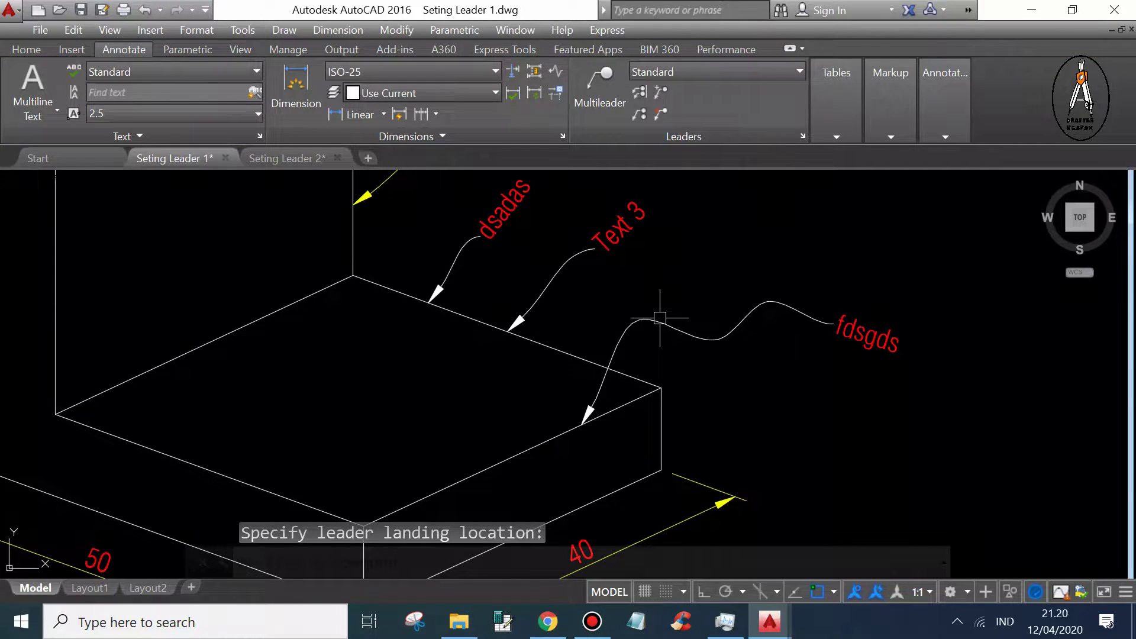
# Set the Standard multileader style's text angle to Keep horizontal
pyautogui.write('m')
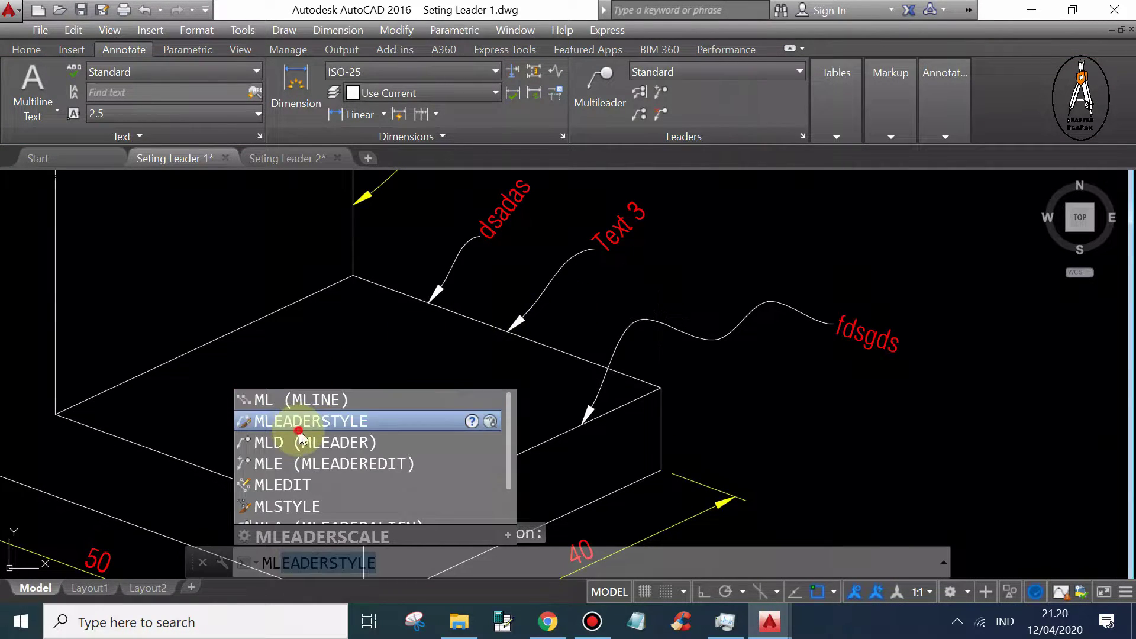
pyautogui.click(296, 421)
pyautogui.click(836, 291)
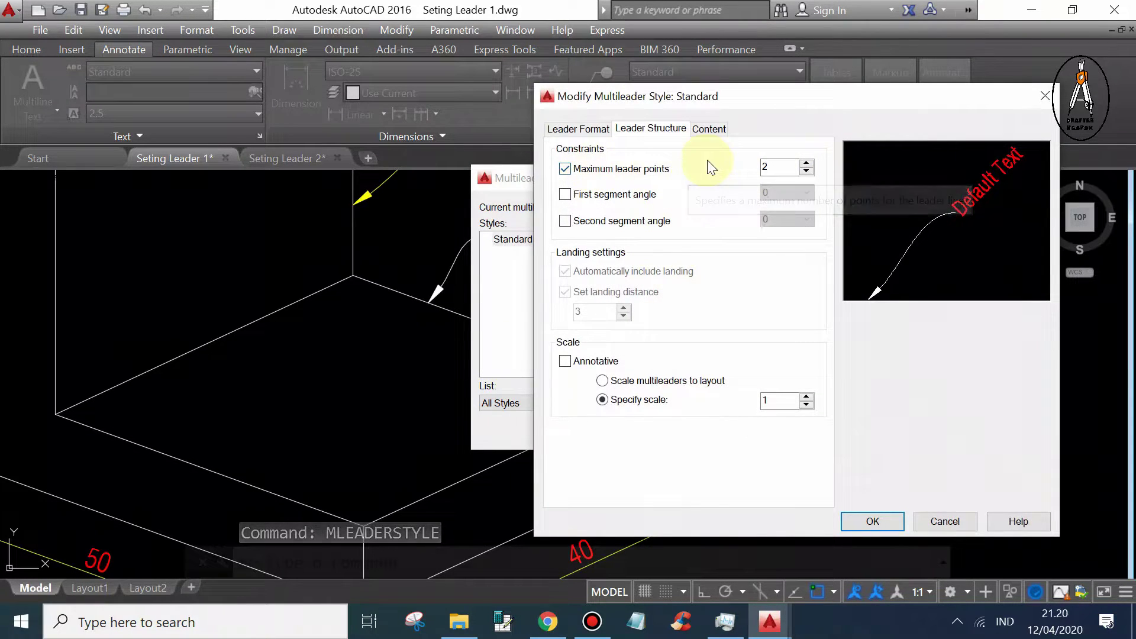
pyautogui.click(708, 128)
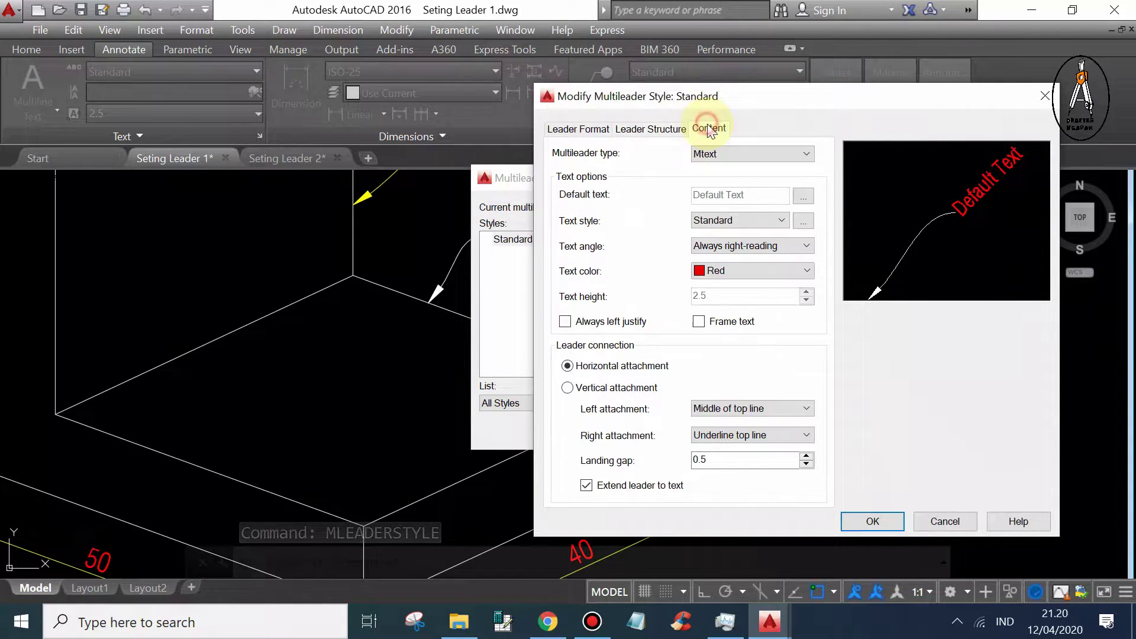
pyautogui.click(735, 246)
pyautogui.click(722, 272)
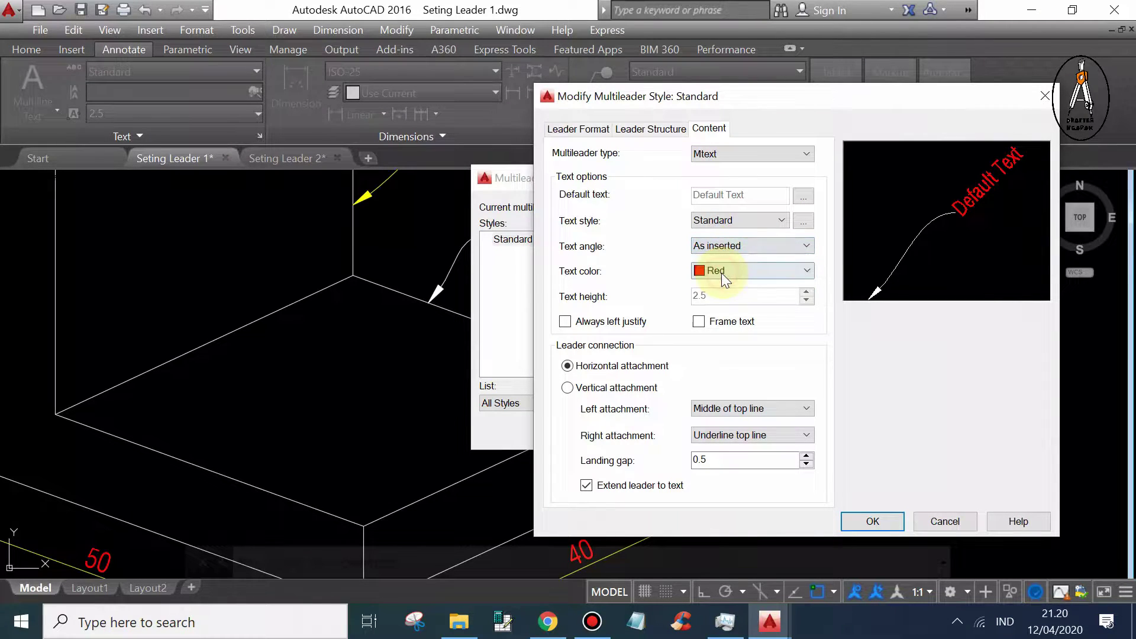
pyautogui.click(728, 248)
pyautogui.click(721, 284)
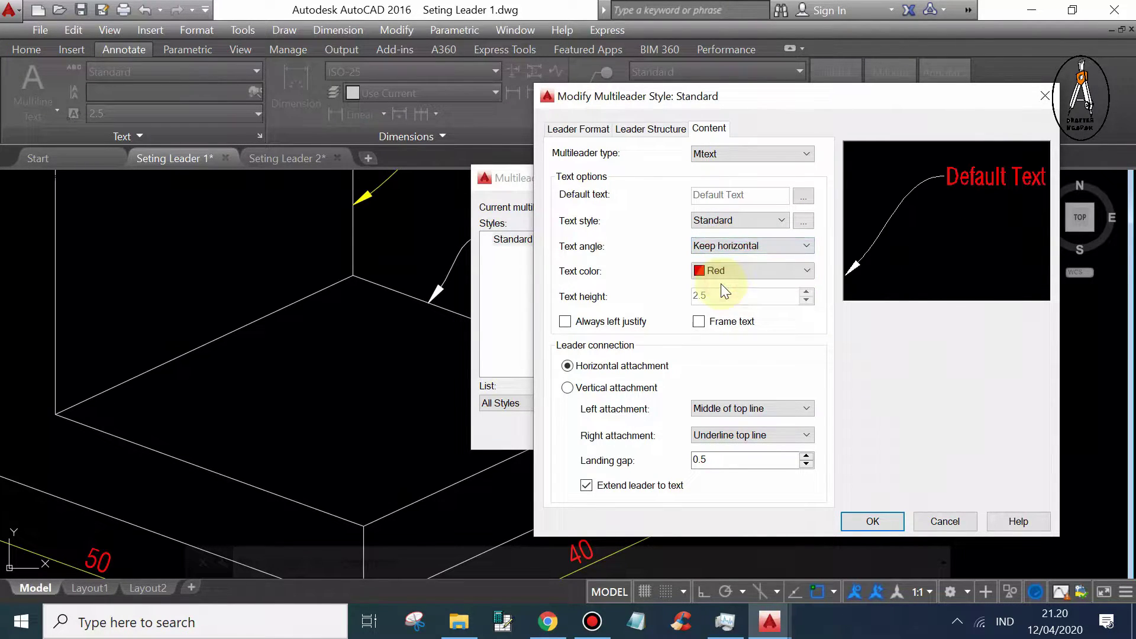
# Change the leader type to Straight and save the style
pyautogui.click(593, 131)
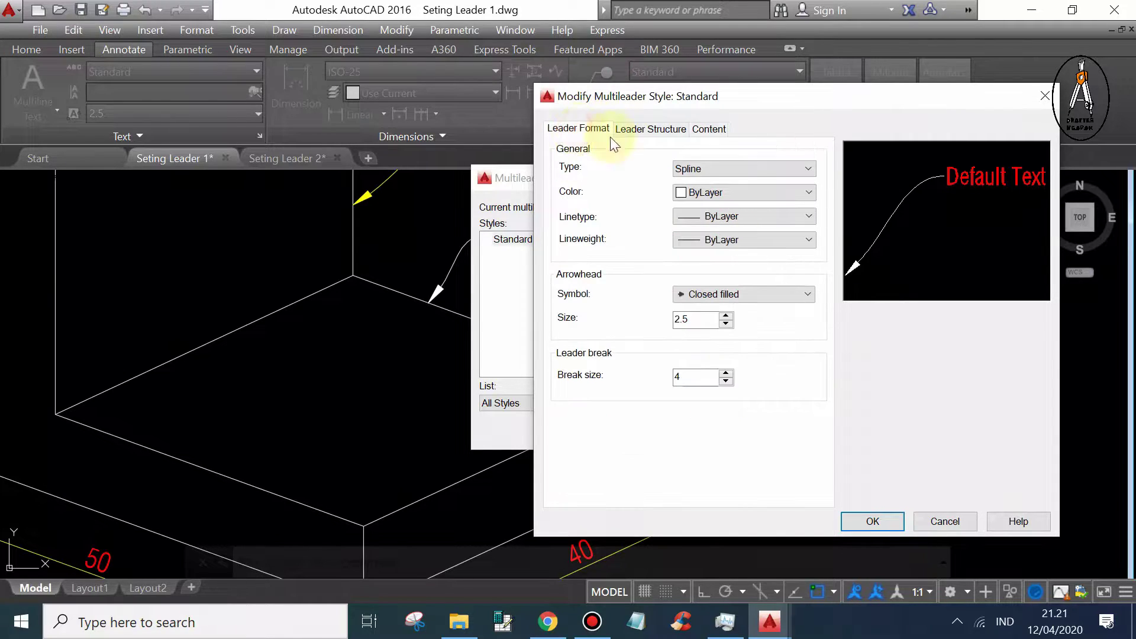
pyautogui.click(703, 180)
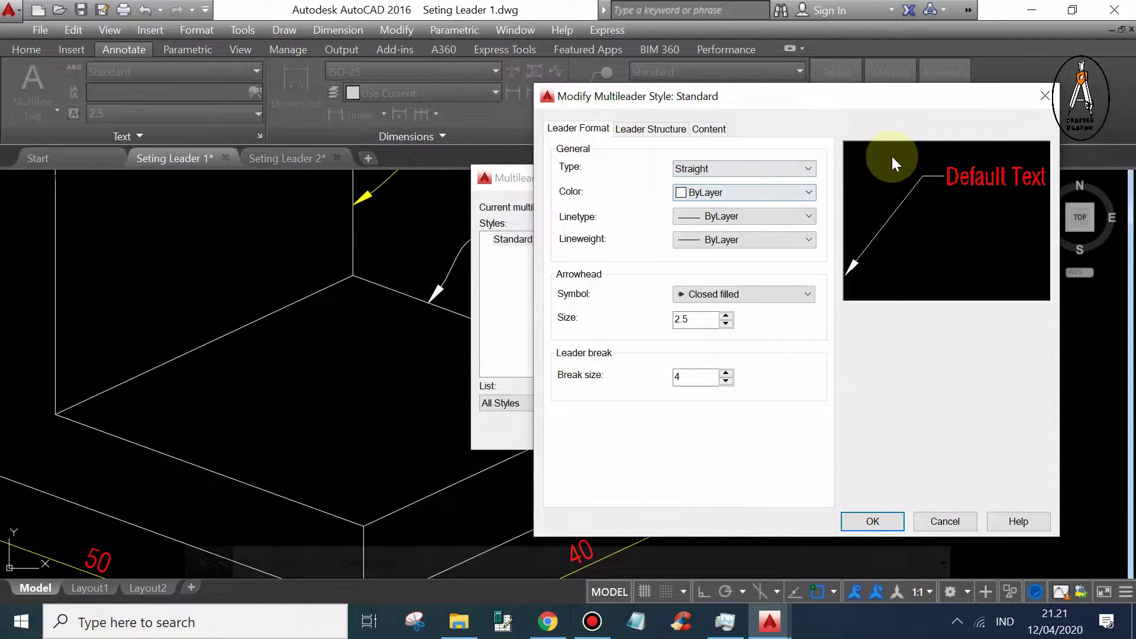
pyautogui.click(868, 522)
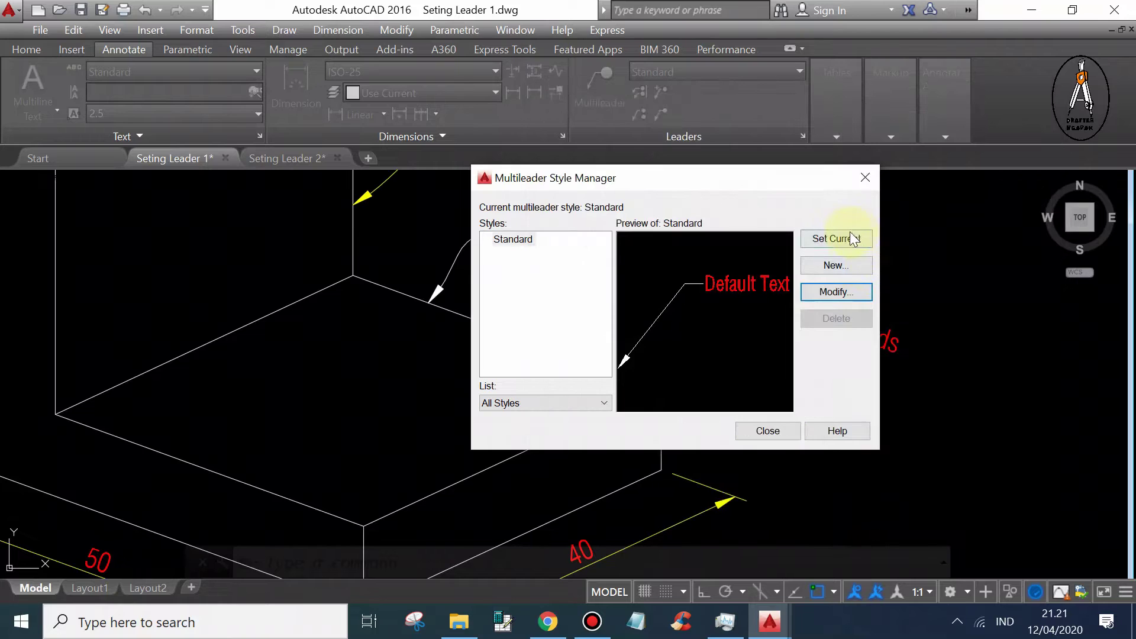
pyautogui.click(766, 432)
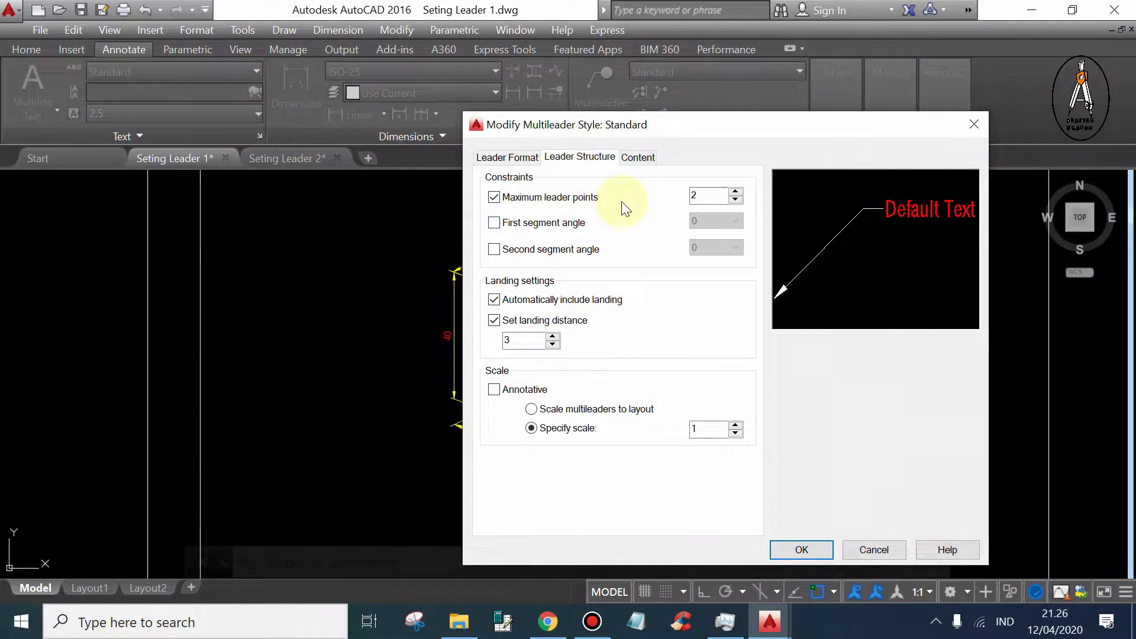
# Enable First segment angle at 45° in Leader Structure and save the style
pyautogui.click(509, 224)
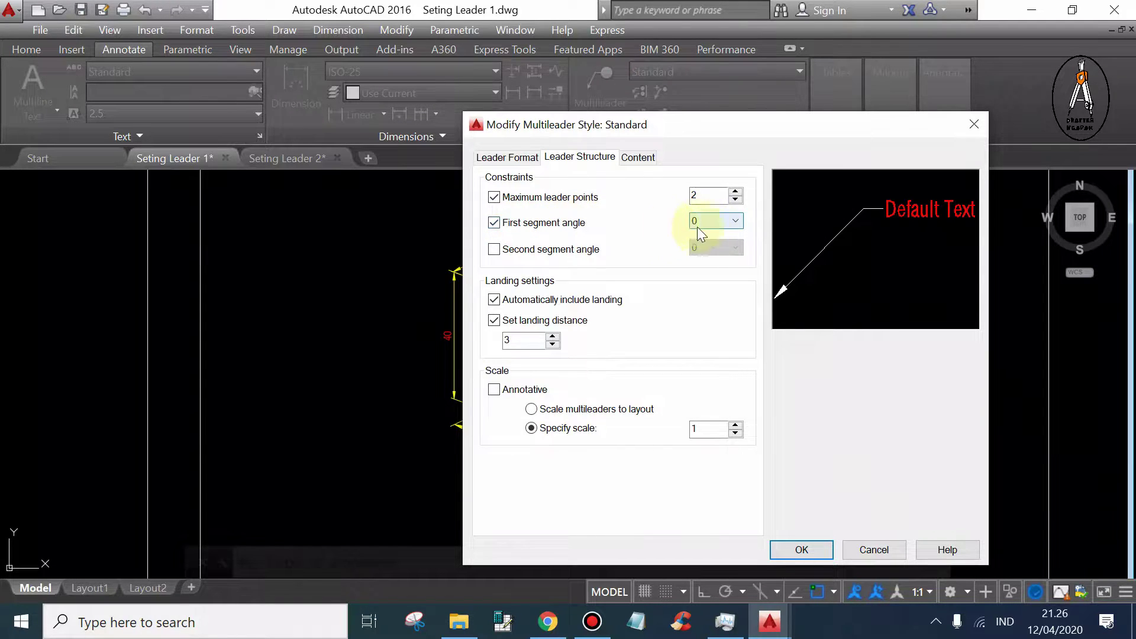
pyautogui.click(721, 225)
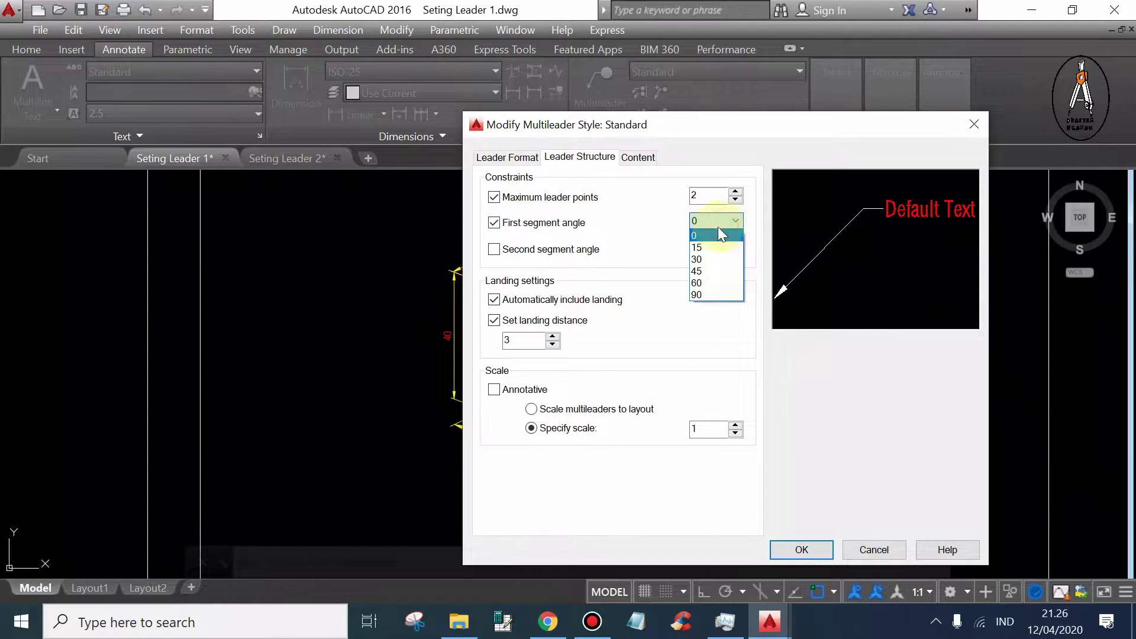
pyautogui.click(710, 273)
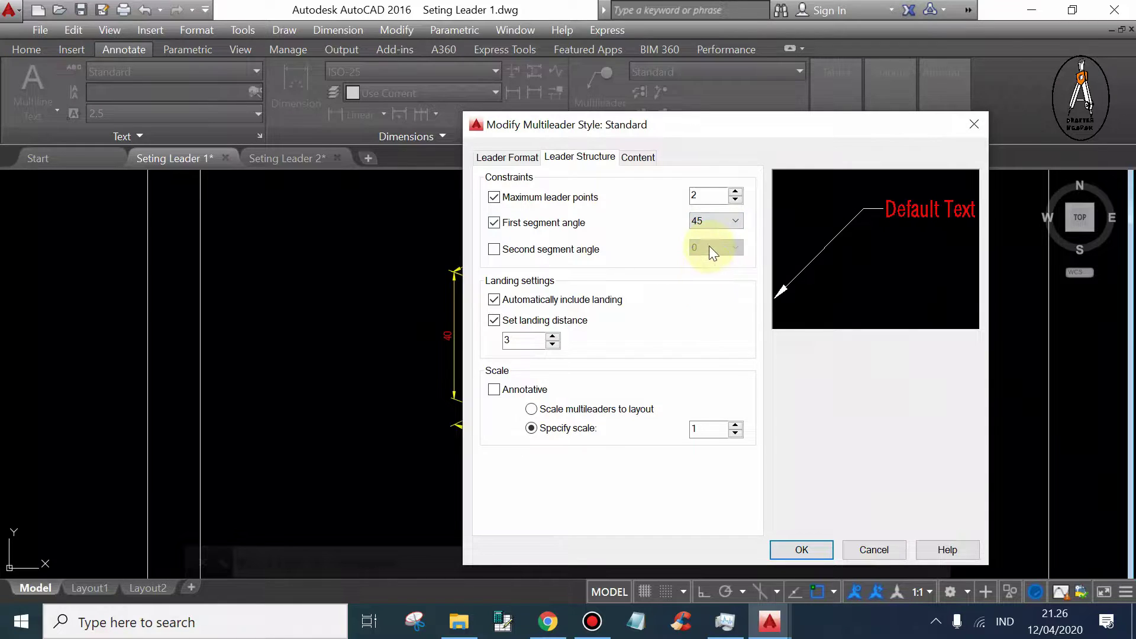
pyautogui.click(802, 550)
# Start a new multileader with its arrowhead near the block's right corner
pyautogui.click(769, 433)
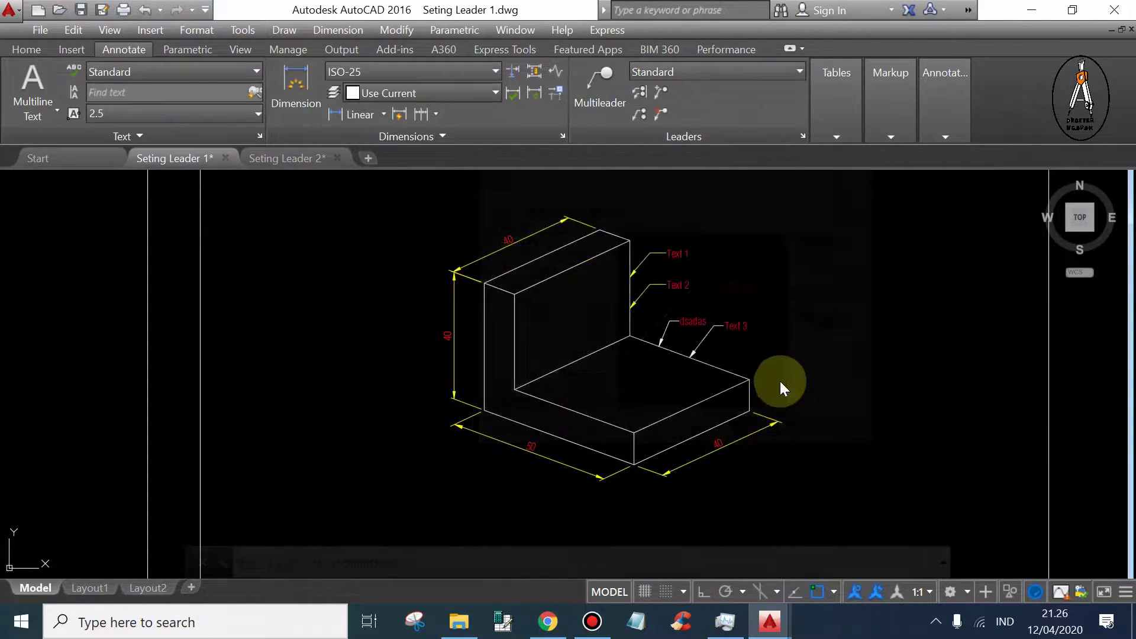
pyautogui.scroll(2, 794, 361)
pyautogui.click(600, 82)
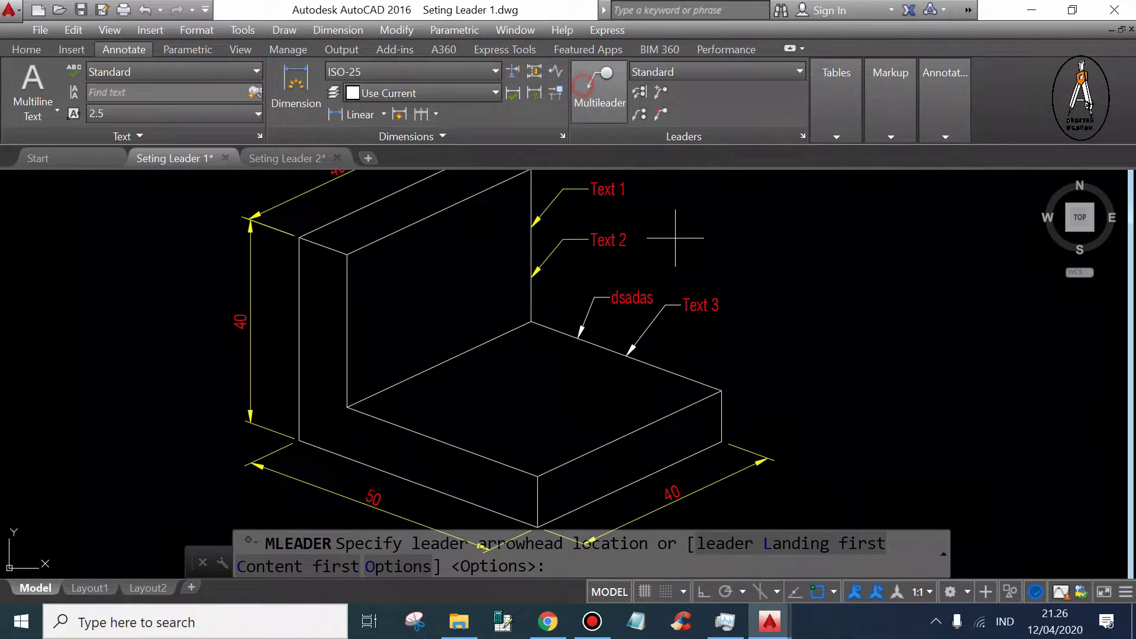
pyautogui.click(702, 383)
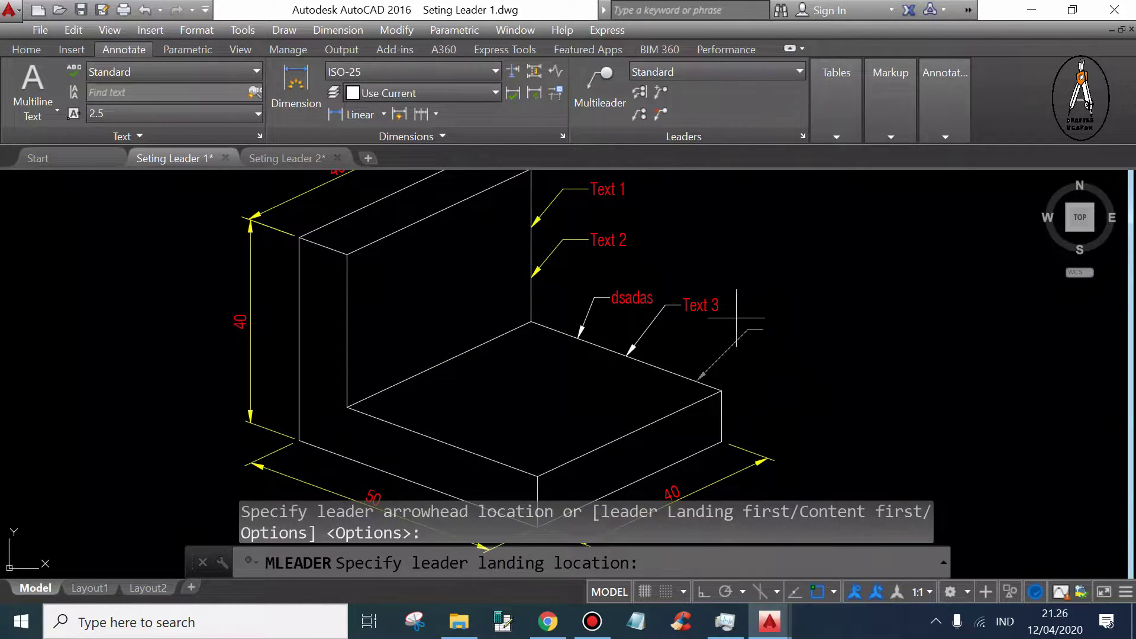
# Place the landing at 45° using Ortho (F8) and label it 'hdgfdf'
pyautogui.press('F8')
pyautogui.press('F8')
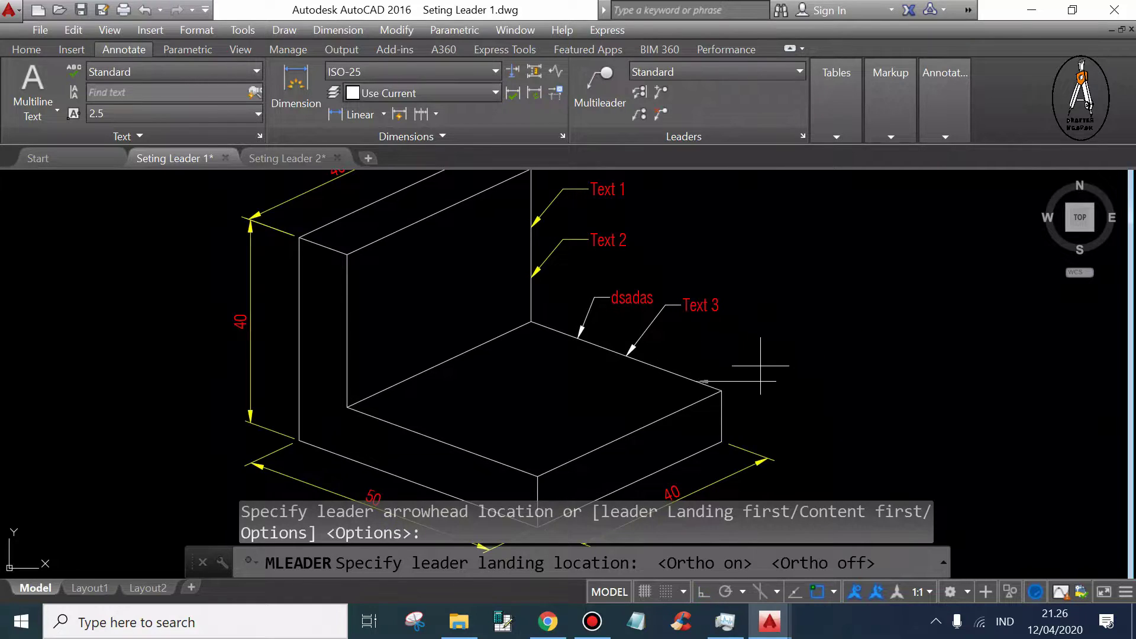
pyautogui.scroll(4, 749, 340)
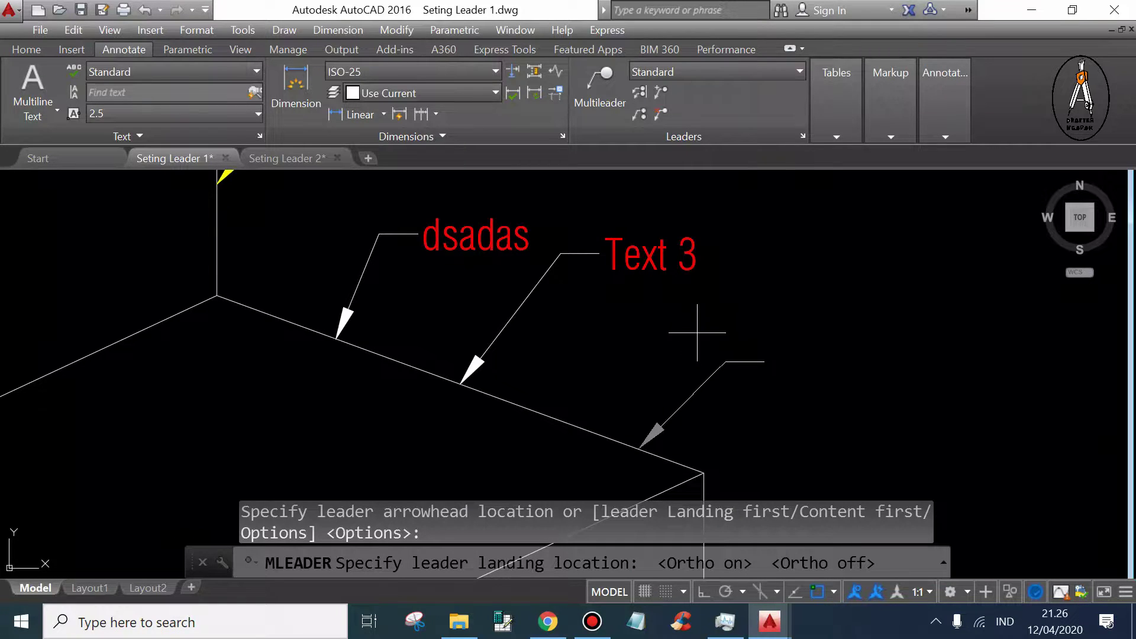
pyautogui.press('F8')
pyautogui.press('F8')
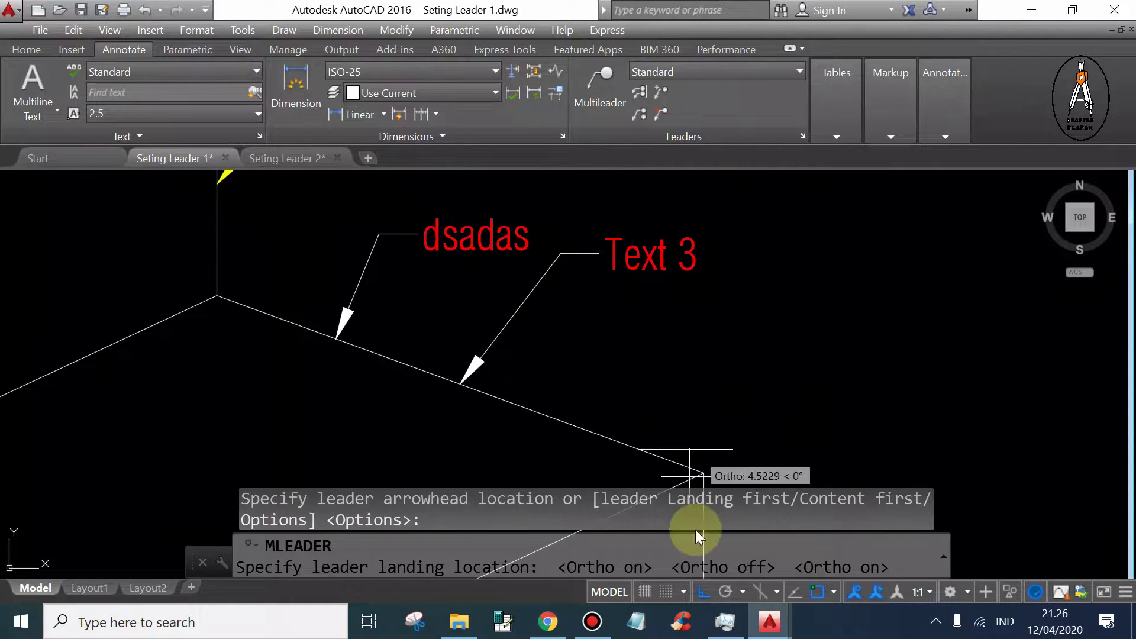
pyautogui.press('F8')
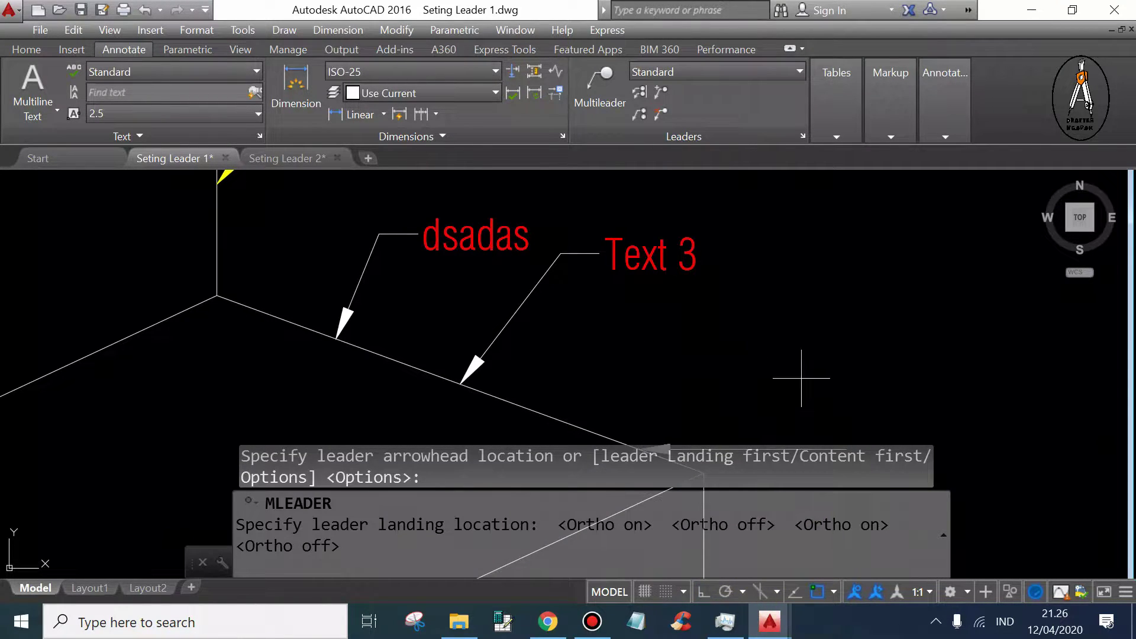
pyautogui.press('F8')
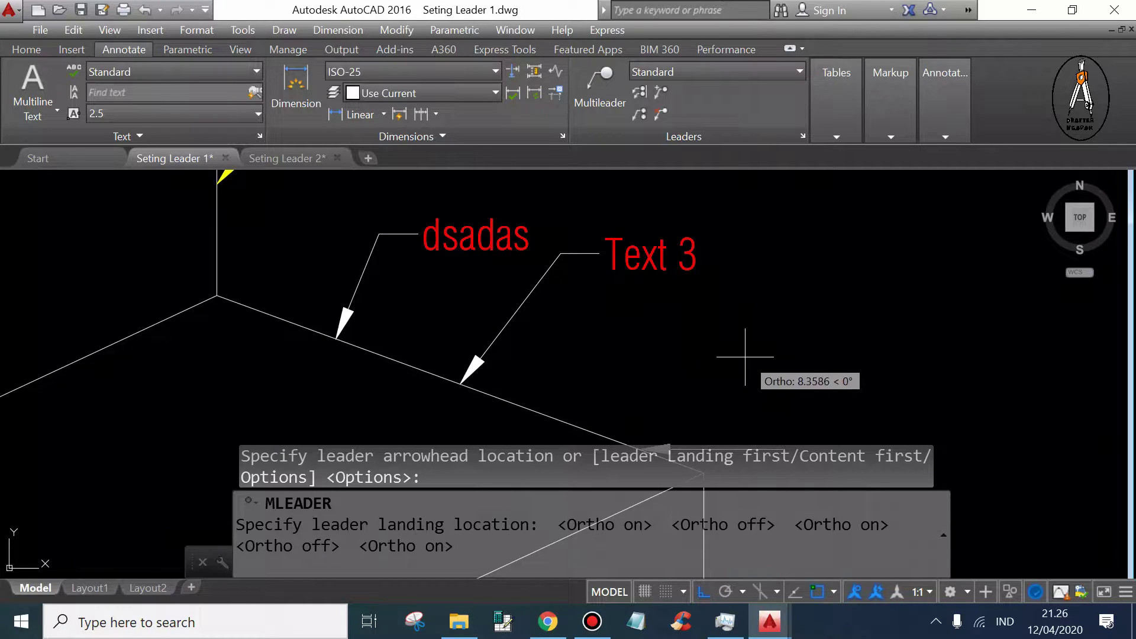
pyautogui.press('F8')
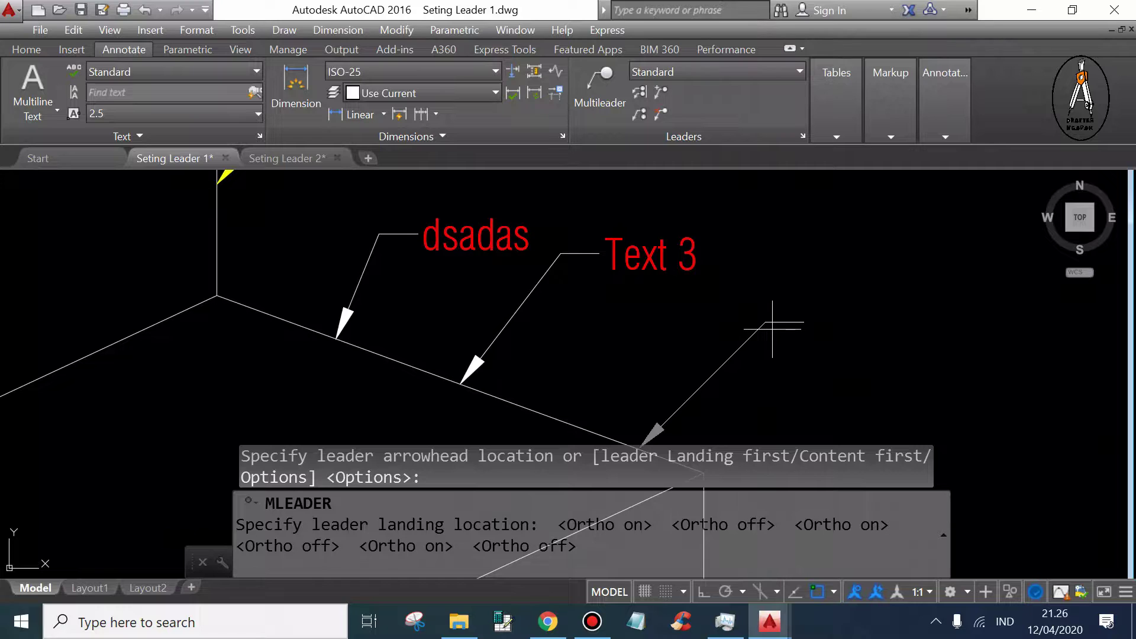
pyautogui.click(772, 326)
pyautogui.write('hdgfdf')
pyautogui.click(940, 391)
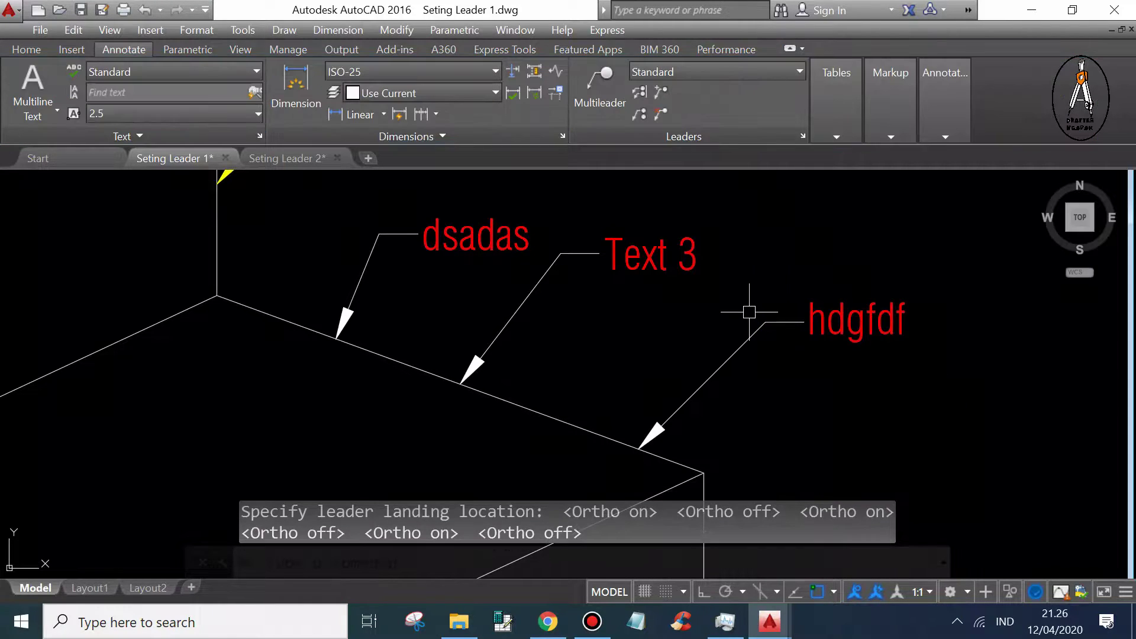
# Edit the Standard multileader style and remove the first segment angle constraint
pyautogui.write('M')
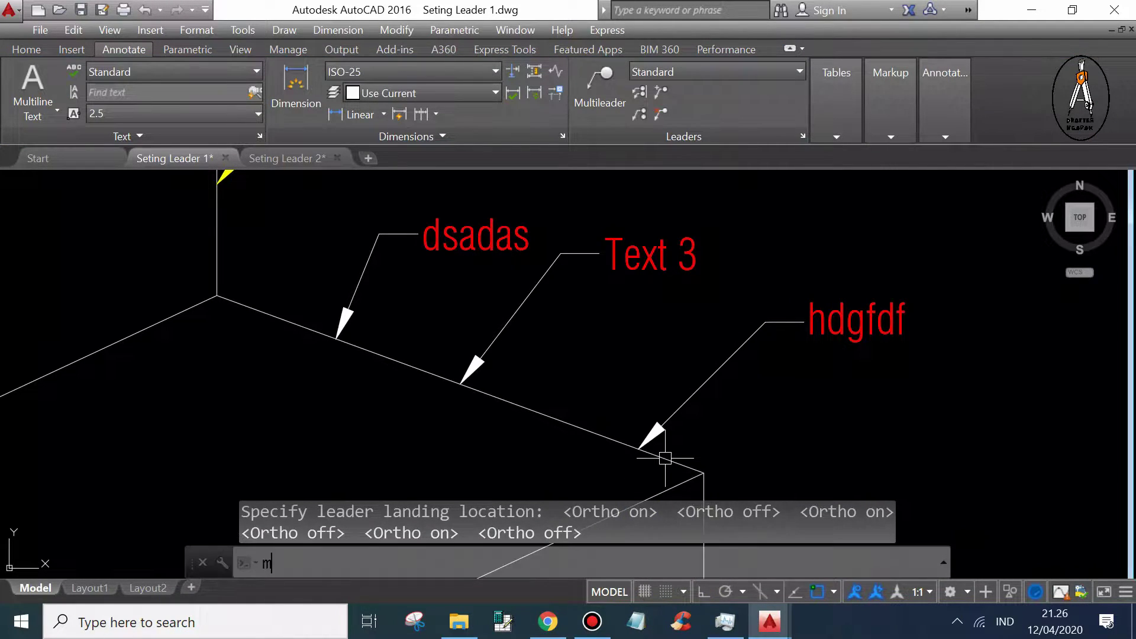
pyautogui.write('L')
pyautogui.click(358, 426)
pyautogui.press('Return')
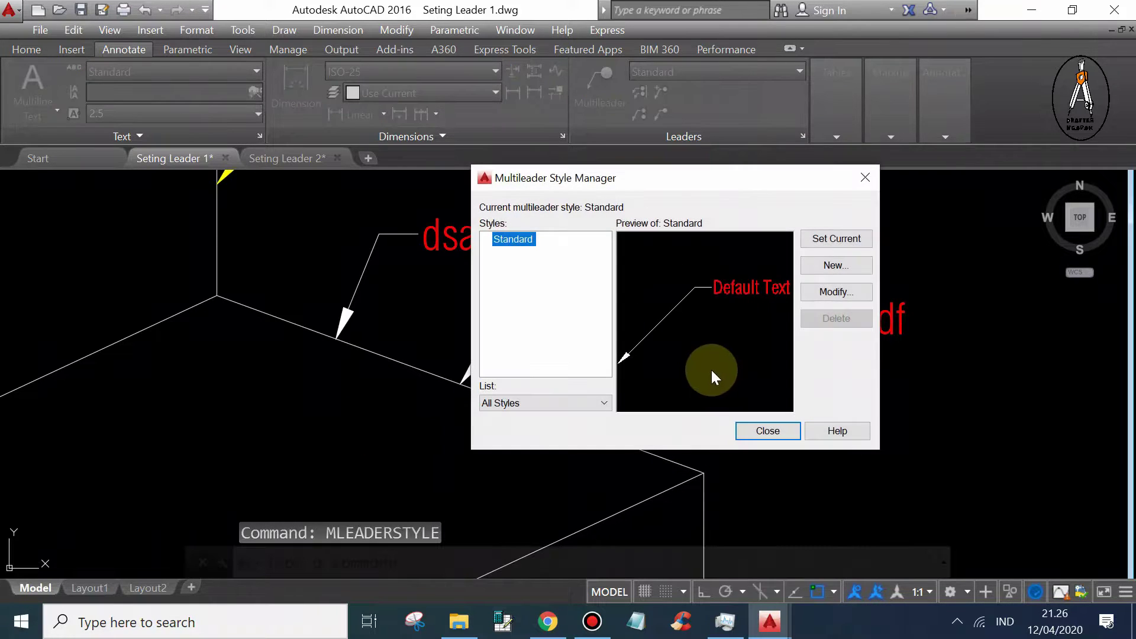
pyautogui.click(861, 299)
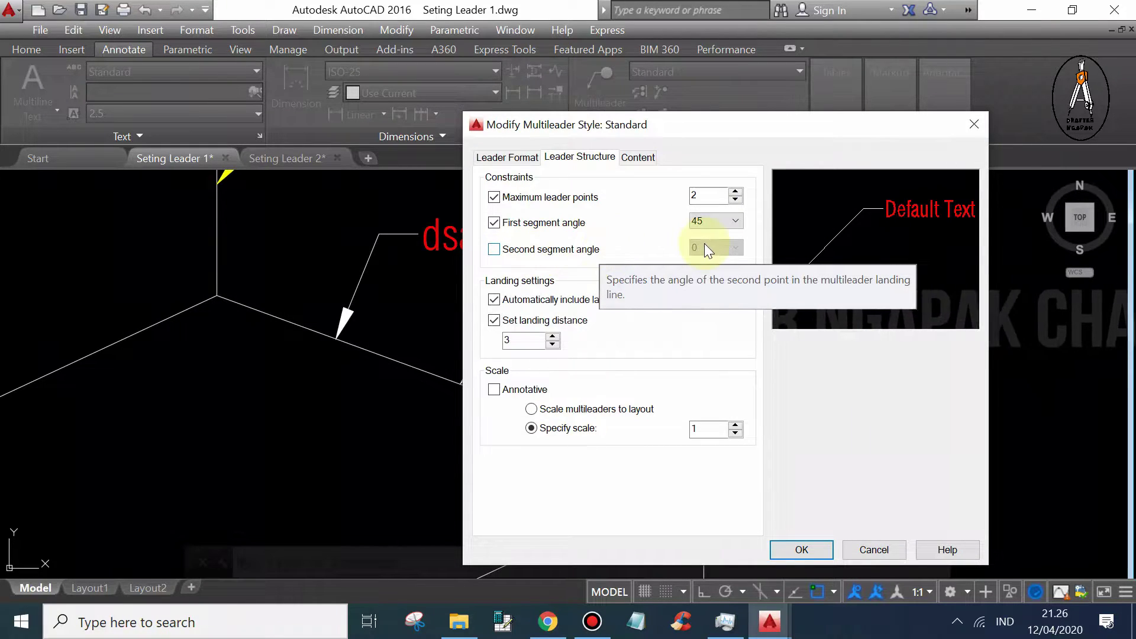
pyautogui.click(551, 223)
pyautogui.click(550, 223)
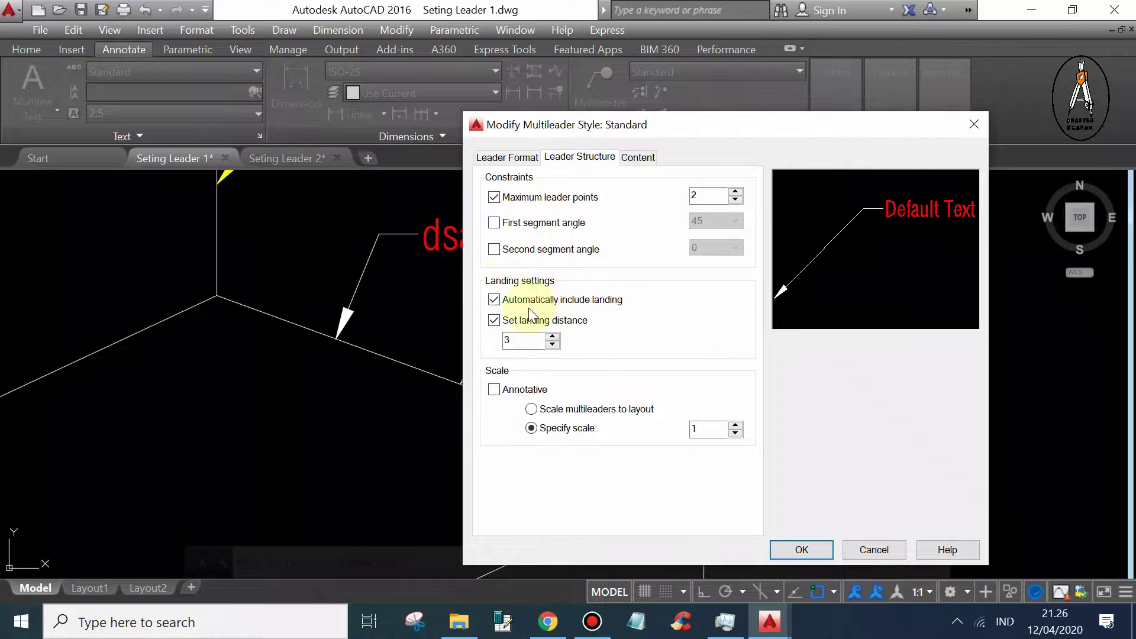
pyautogui.moveTo(610, 302)
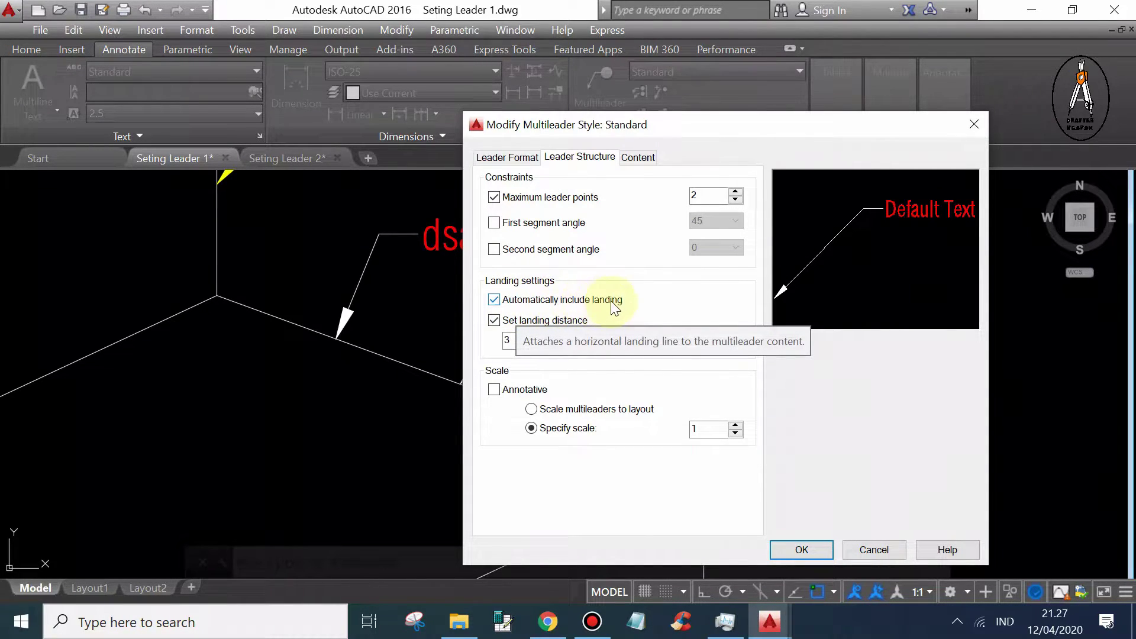
# Keep Automatically include landing switched on in Leader Structure
pyautogui.click(539, 302)
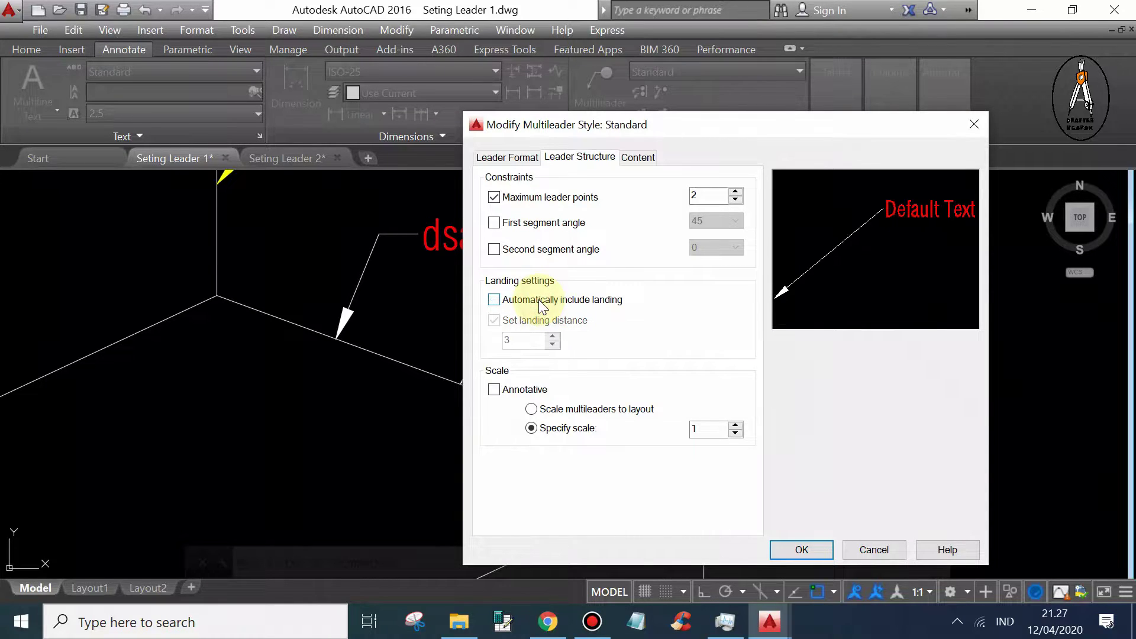
pyautogui.click(538, 301)
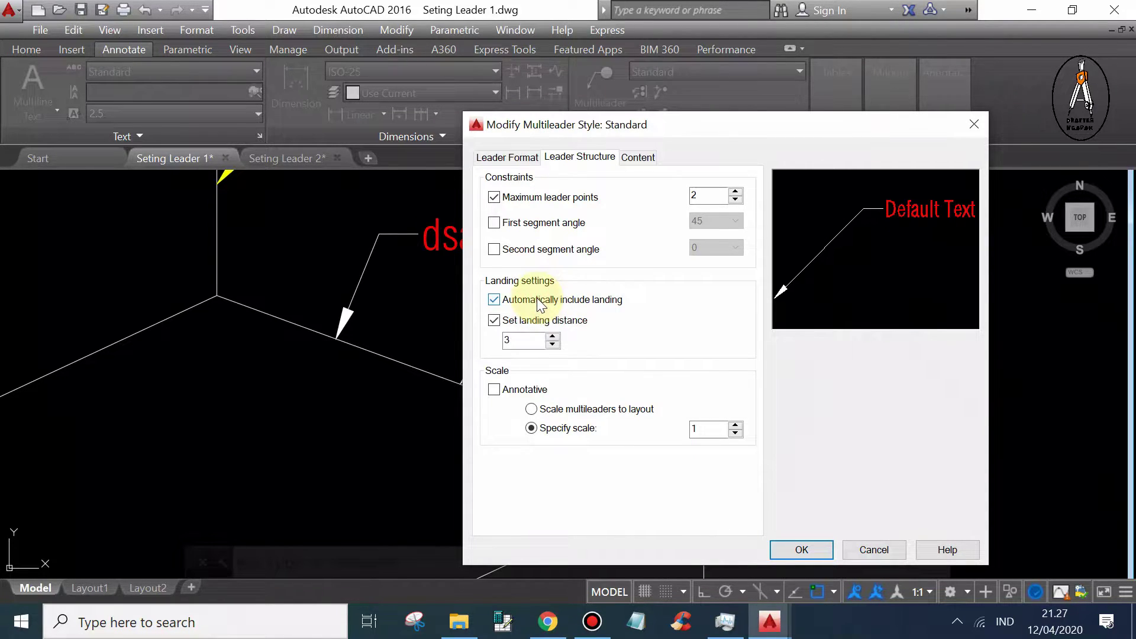
pyautogui.click(531, 296)
pyautogui.moveTo(562, 300)
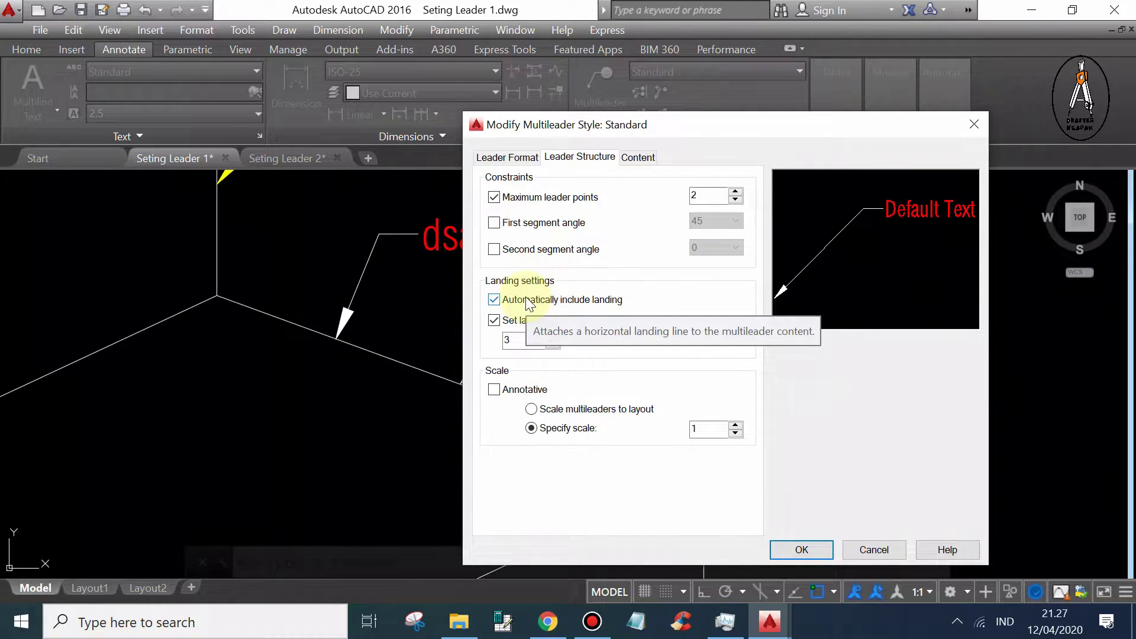
pyautogui.click(526, 301)
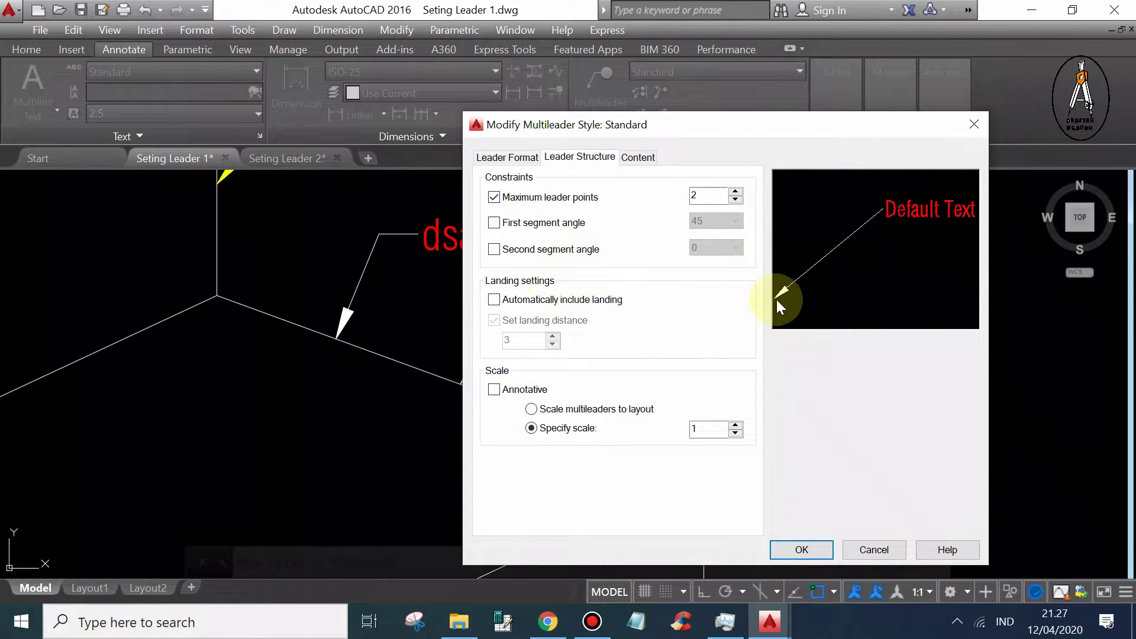
pyautogui.click(524, 297)
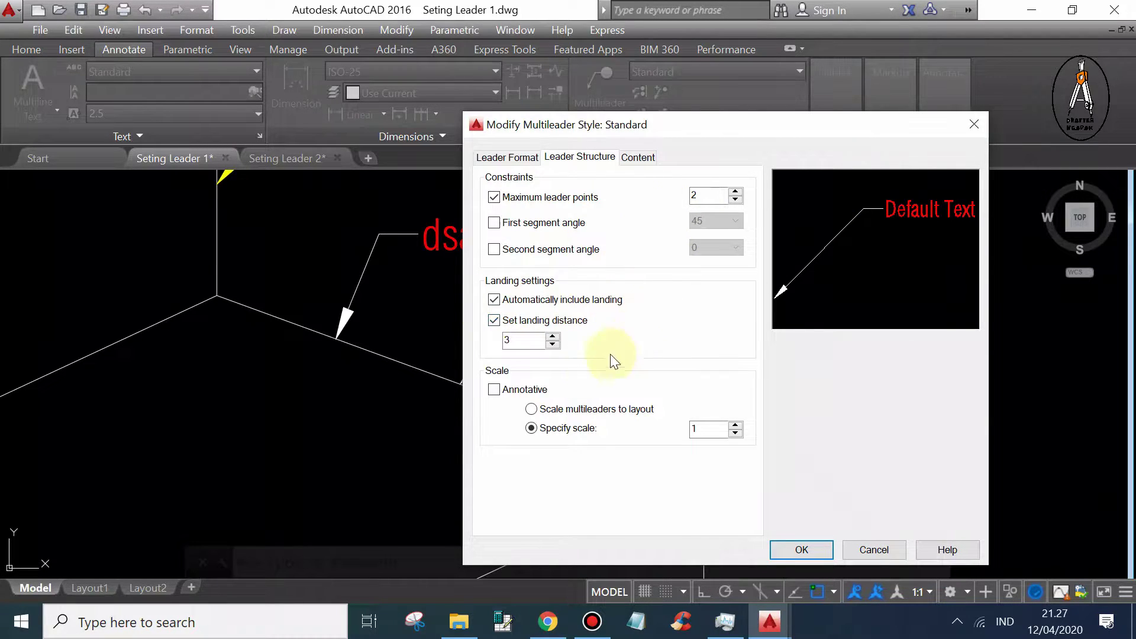
# Make the style Annotative, save it and close the style manager
pyautogui.click(494, 389)
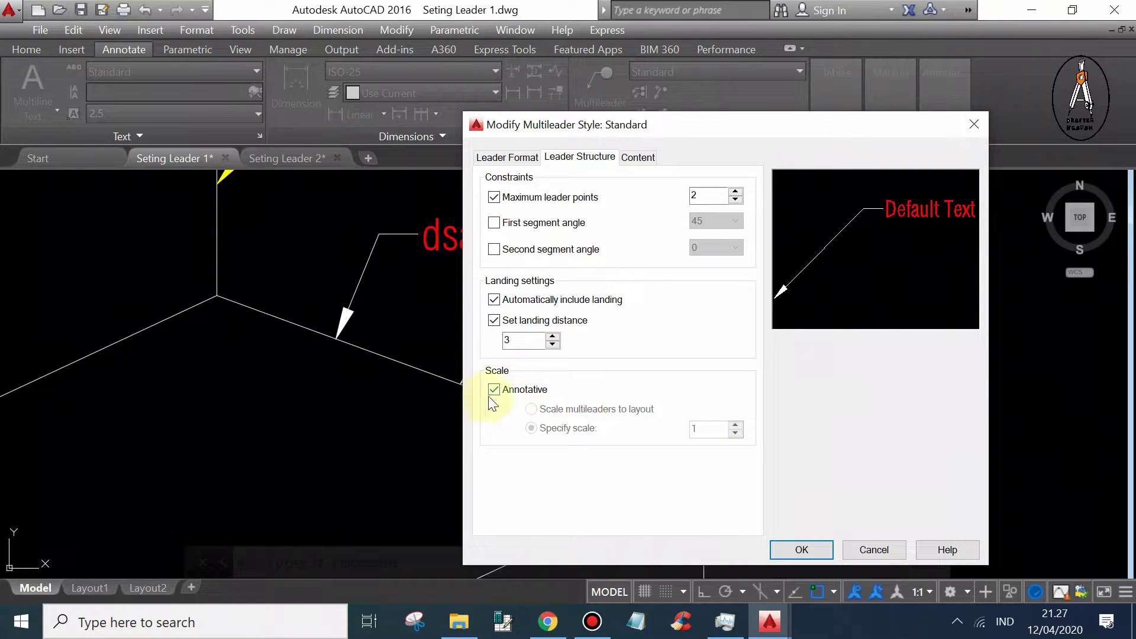
pyautogui.click(815, 550)
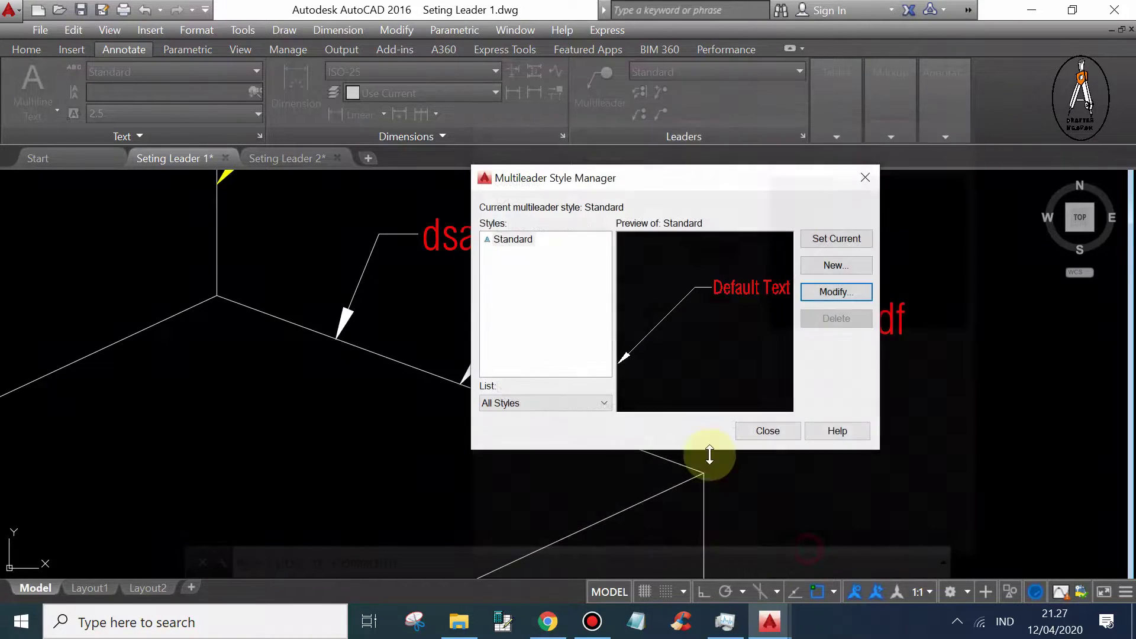
pyautogui.click(777, 424)
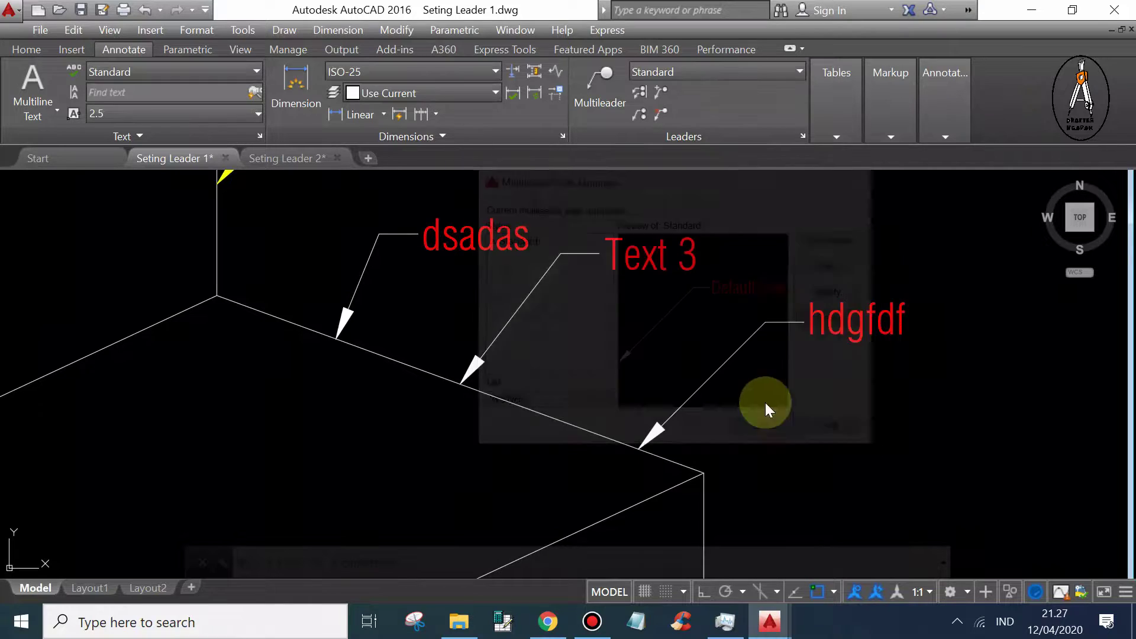
pyautogui.scroll(-3, 718, 367)
pyautogui.scroll(3, 646, 362)
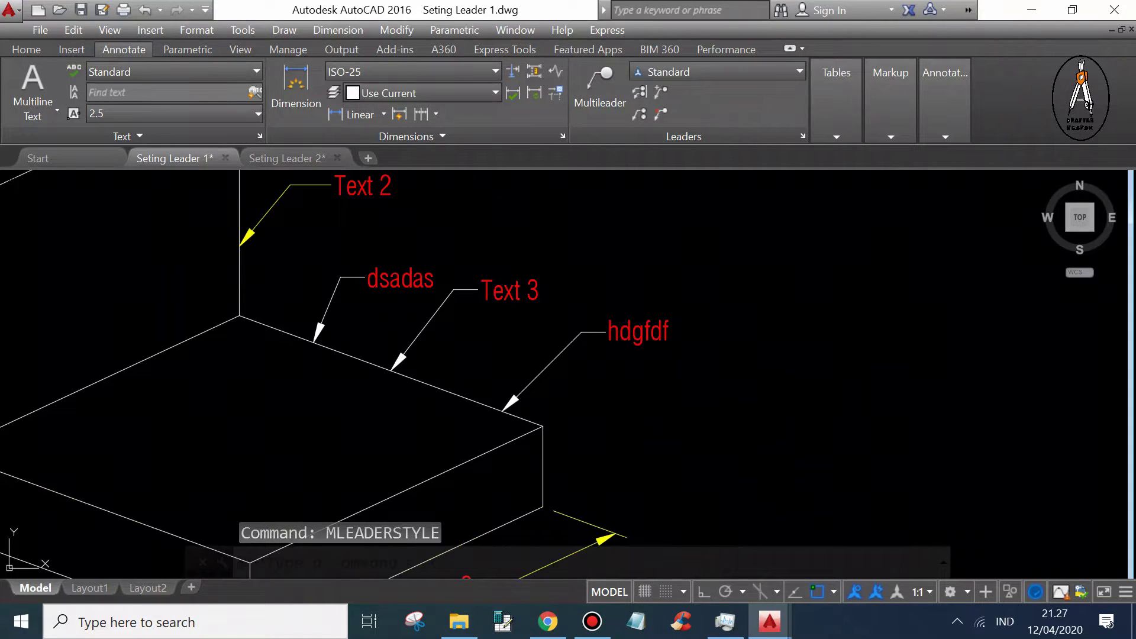
# Erase the hdgfdf leader and draw an annotative 'sdfsadsa' leader at 1:1 on the box edge
pyautogui.click(608, 327)
pyautogui.press('Delete')
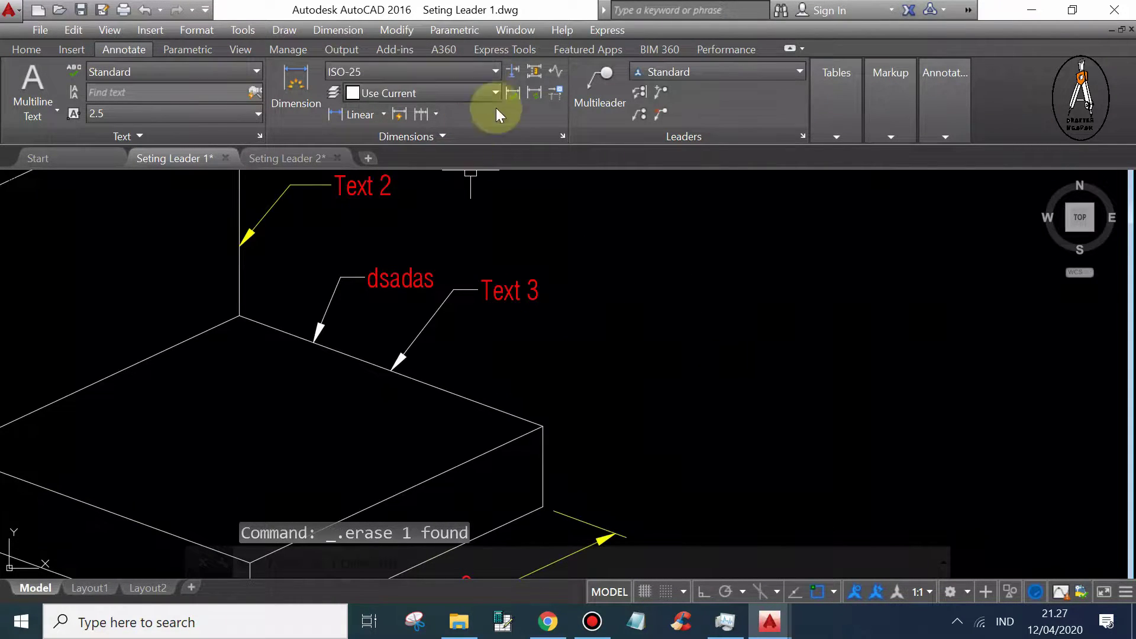
pyautogui.click(598, 88)
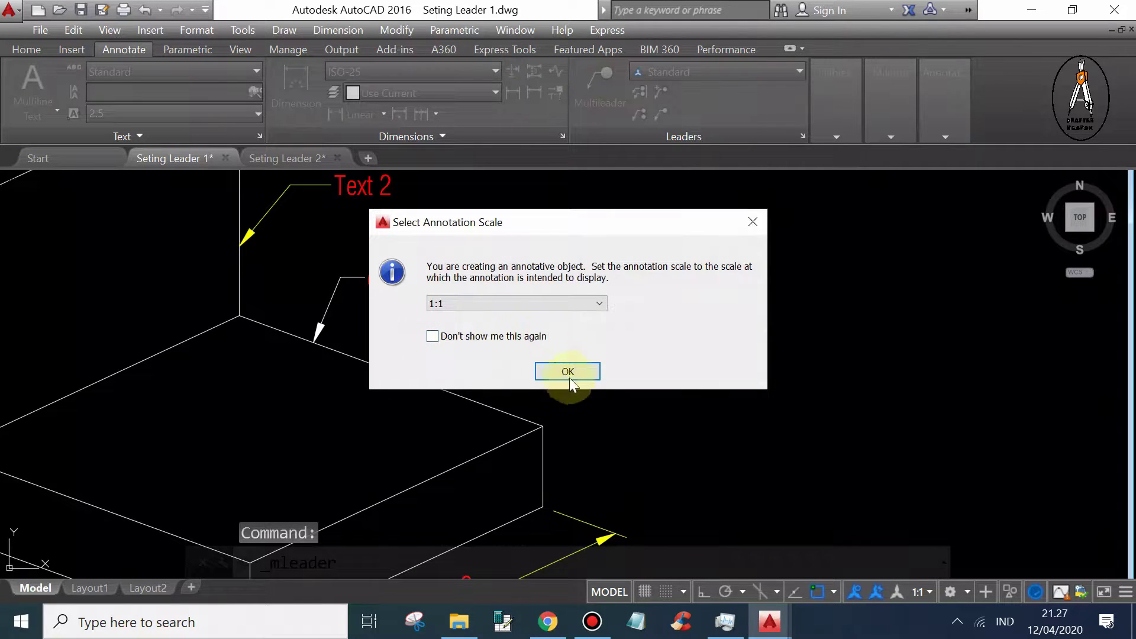
pyautogui.click(569, 372)
pyautogui.click(492, 406)
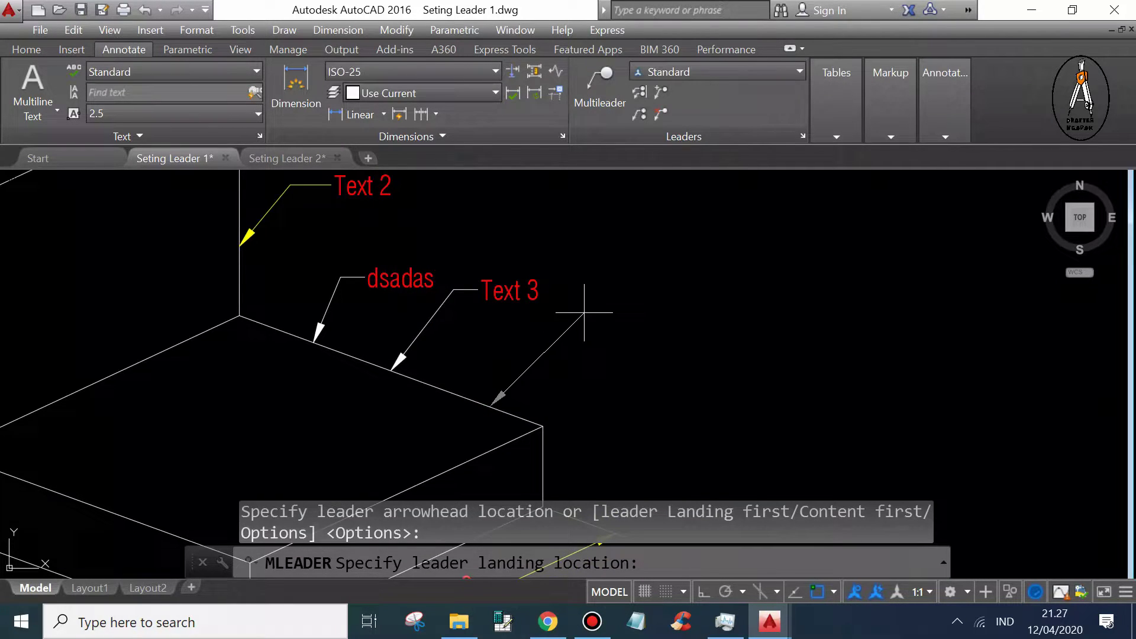
pyautogui.click(626, 316)
pyautogui.write('sdfsadsa')
pyautogui.click(802, 339)
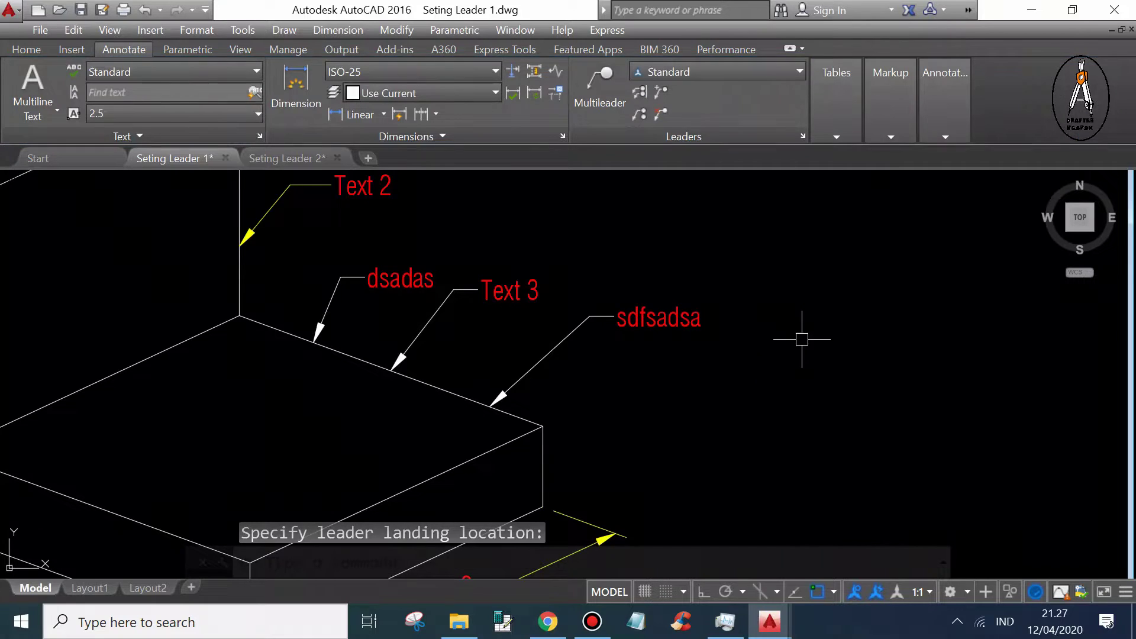
# Select the sdfsadsa leader and set the annotation scale to 1:2
pyautogui.click(674, 377)
pyautogui.click(663, 300)
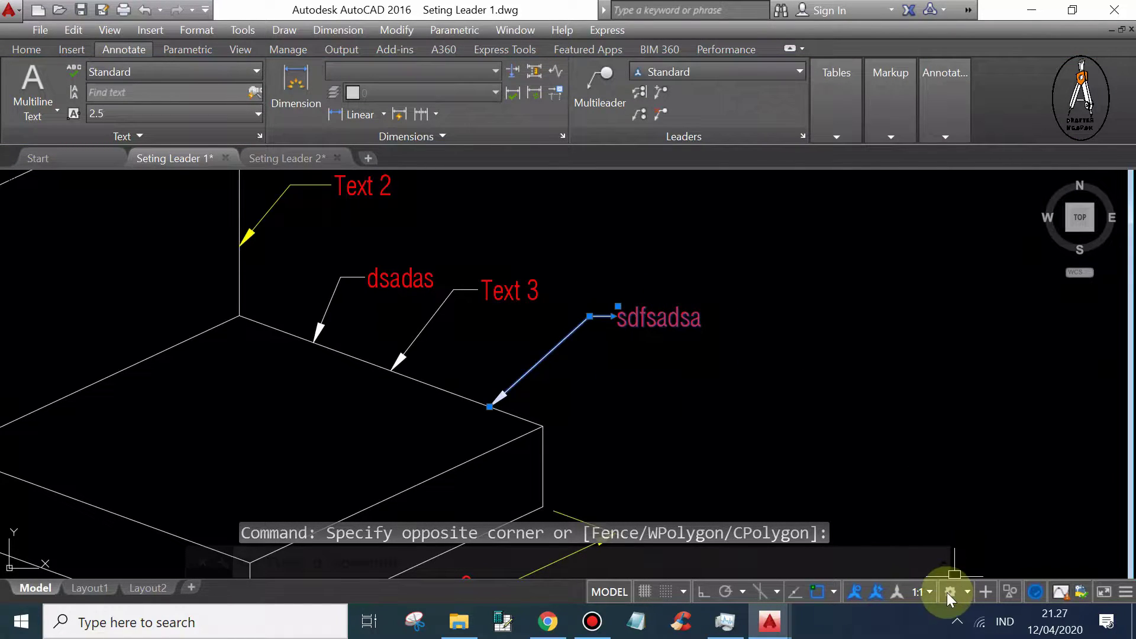
pyautogui.click(925, 595)
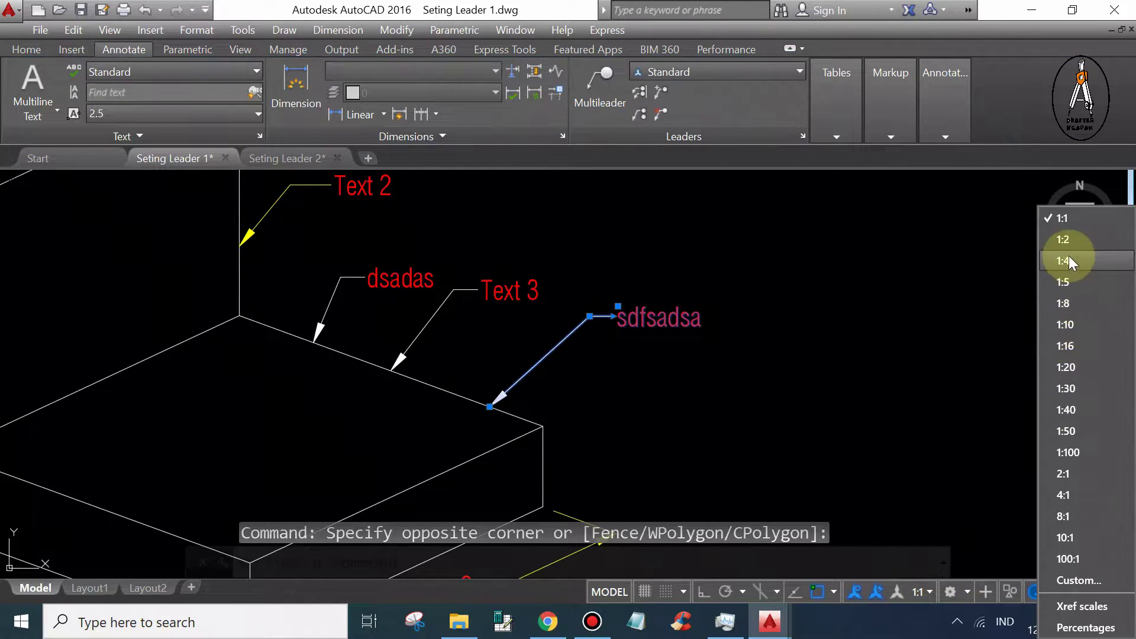
pyautogui.click(1063, 239)
pyautogui.scroll(-2, 675, 373)
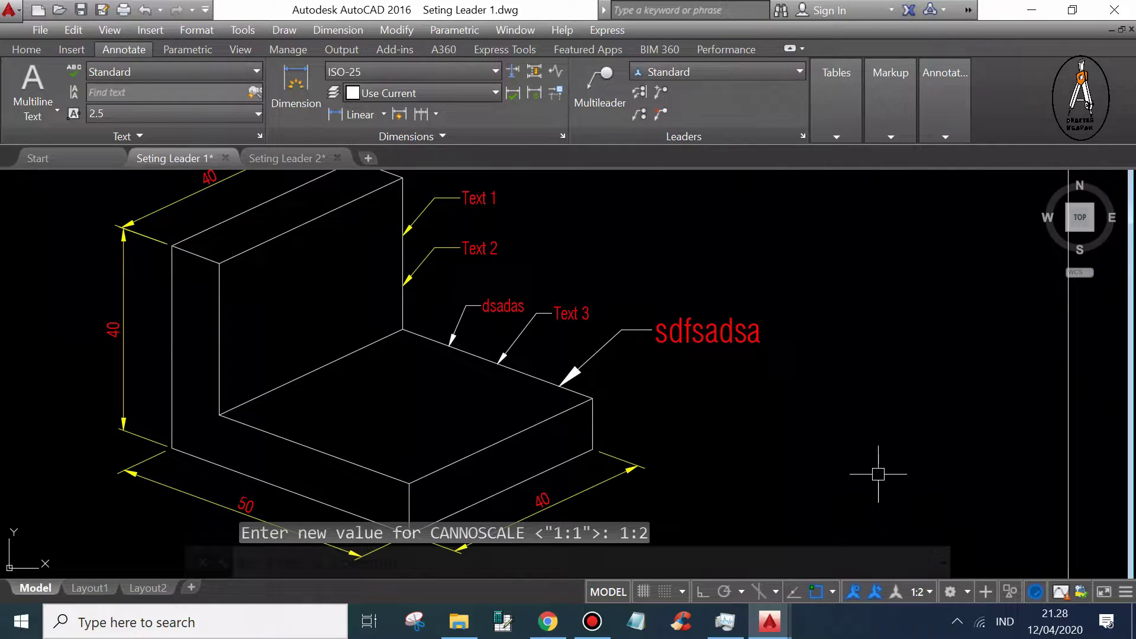
# Edit the Standard multileader style and uncheck Annotative
pyautogui.write('m')
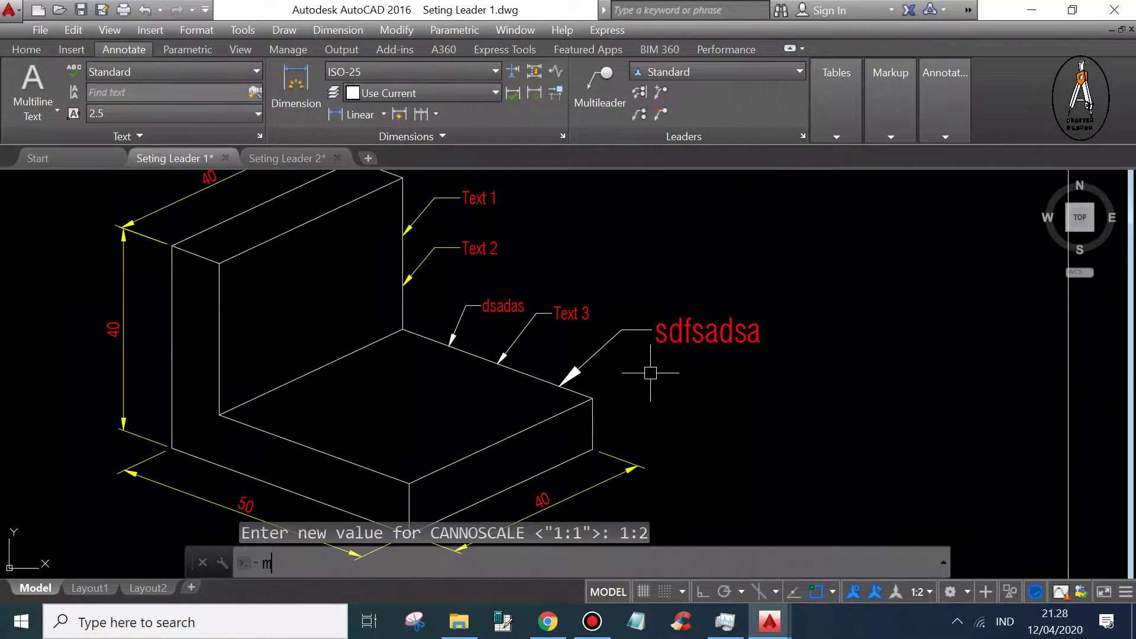
pyautogui.click(347, 418)
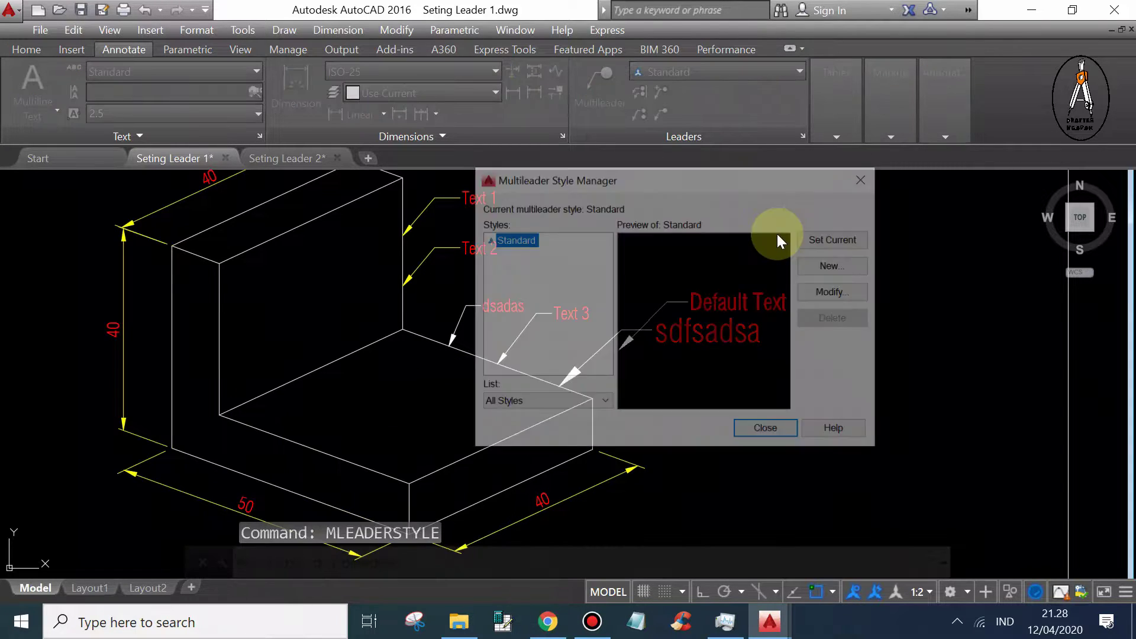
pyautogui.click(835, 290)
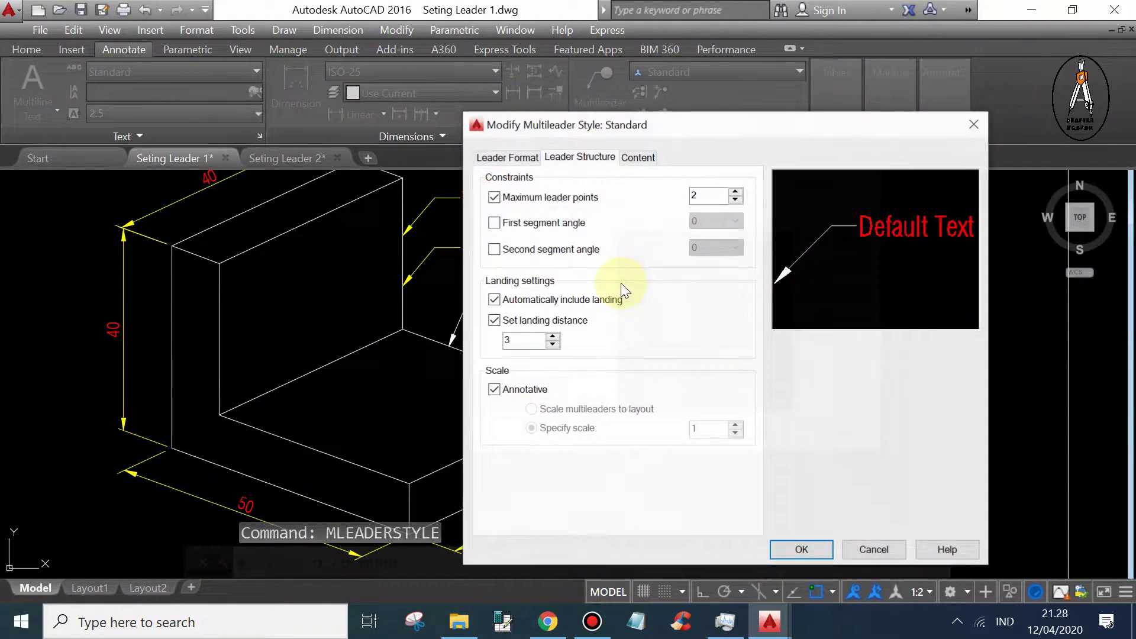
pyautogui.click(511, 397)
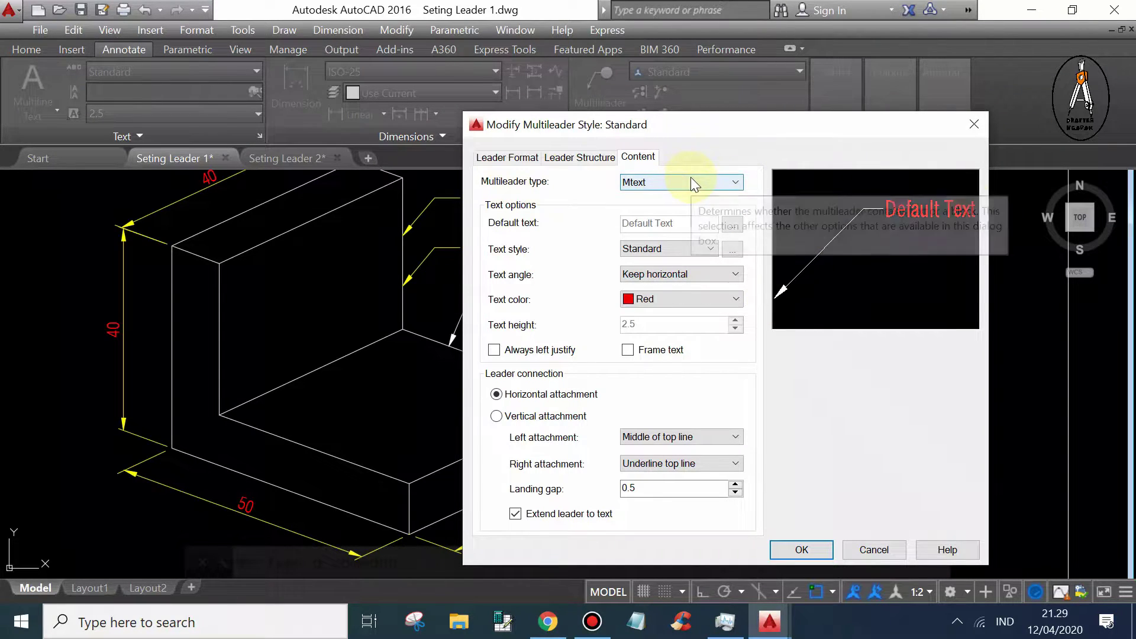
# Set the multileader type to Block with Circle as the source block
pyautogui.click(657, 176)
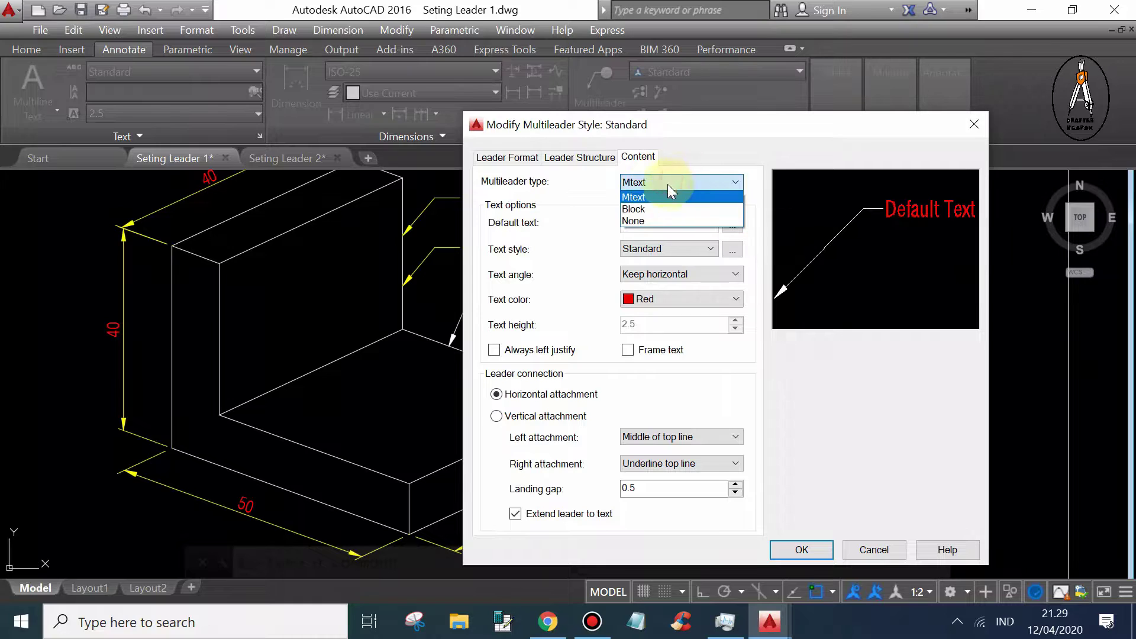
pyautogui.click(662, 209)
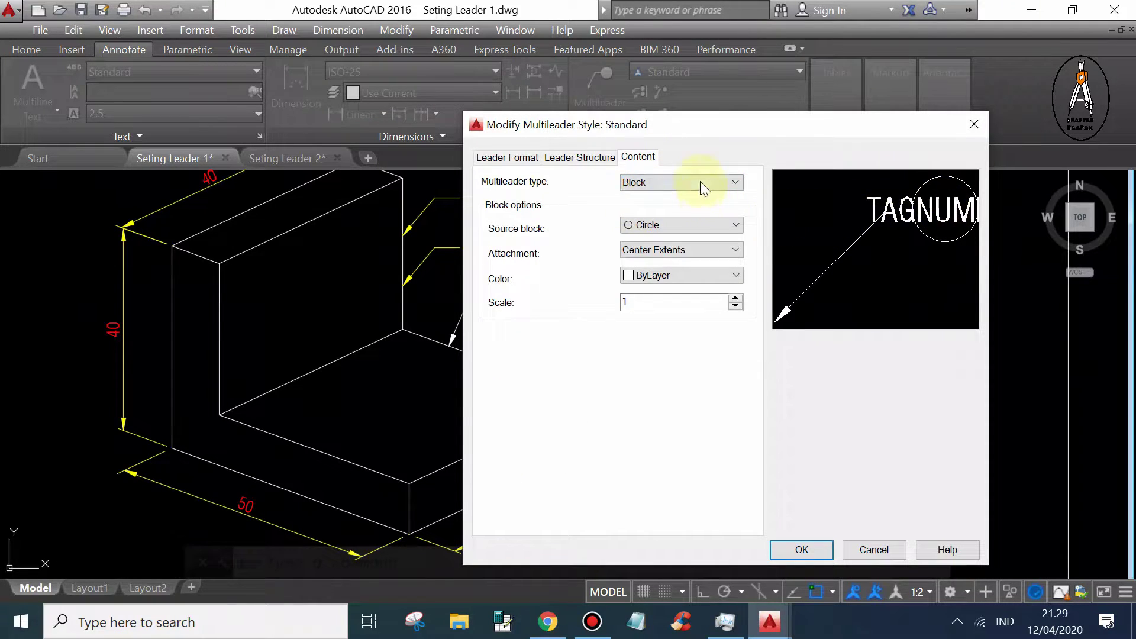
pyautogui.click(662, 225)
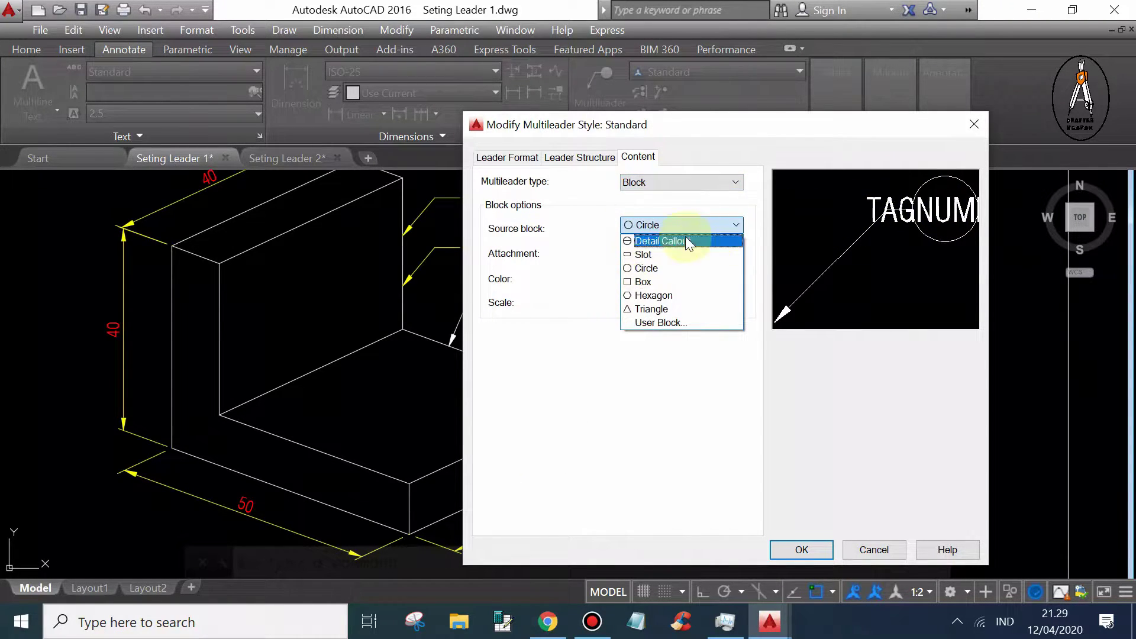
pyautogui.click(584, 193)
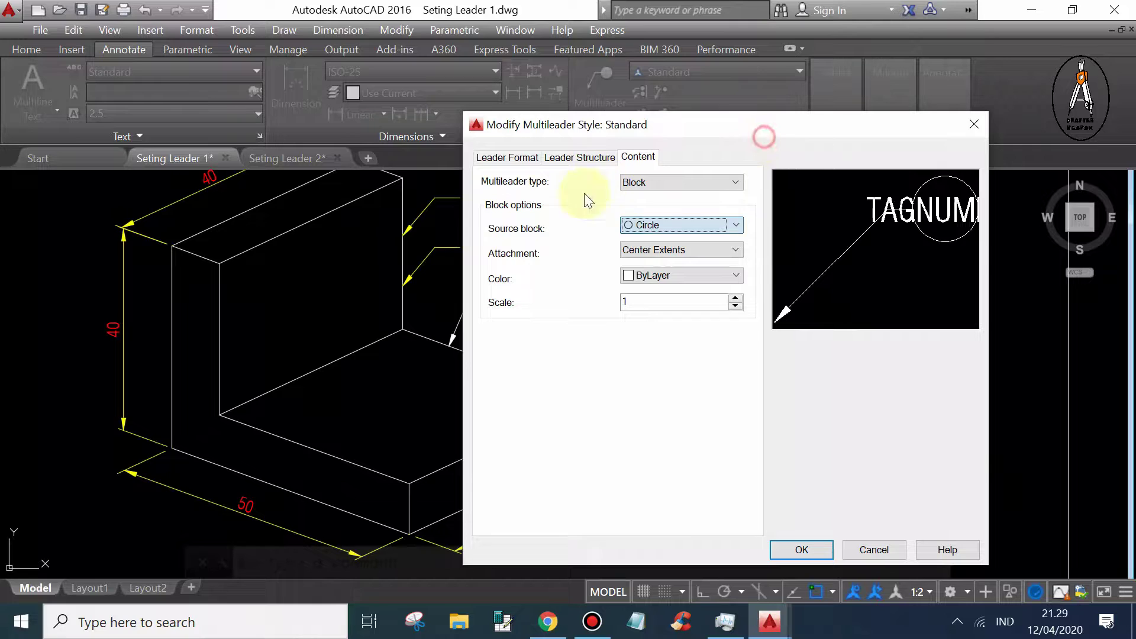
pyautogui.click(684, 184)
pyautogui.click(768, 144)
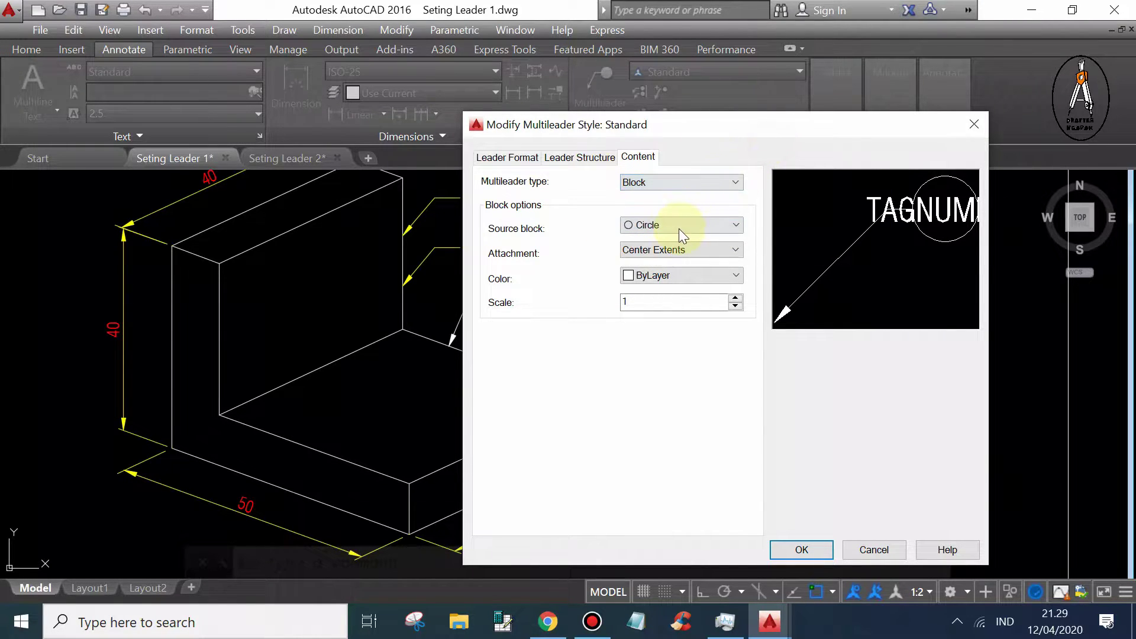
pyautogui.click(679, 230)
pyautogui.click(736, 153)
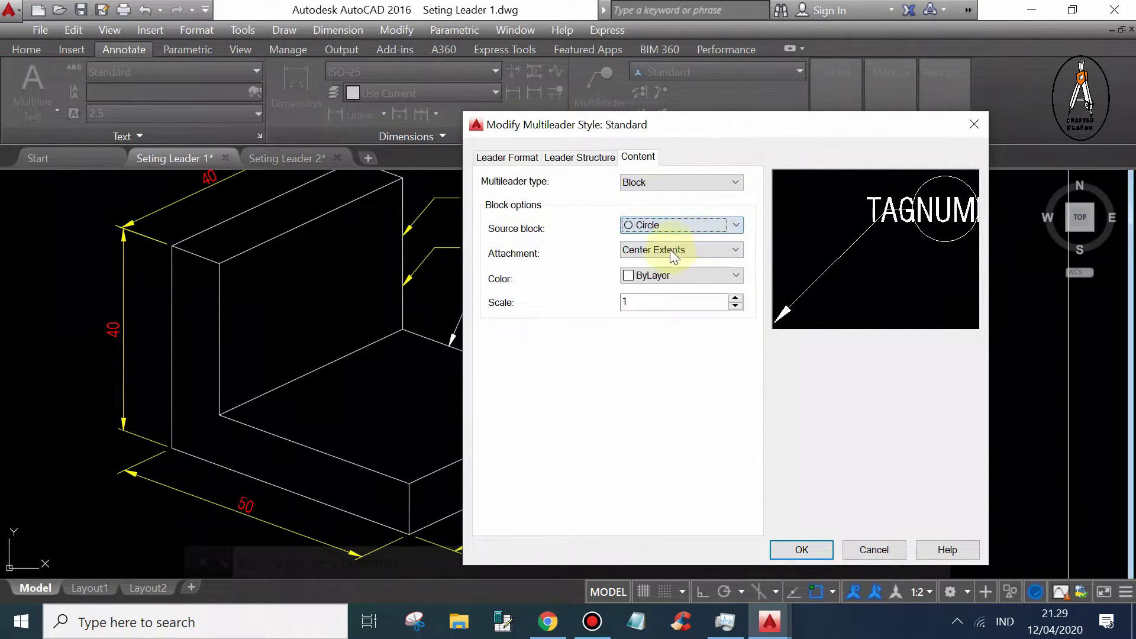
# Set block attachment to Center Extents and save the style
pyautogui.click(733, 249)
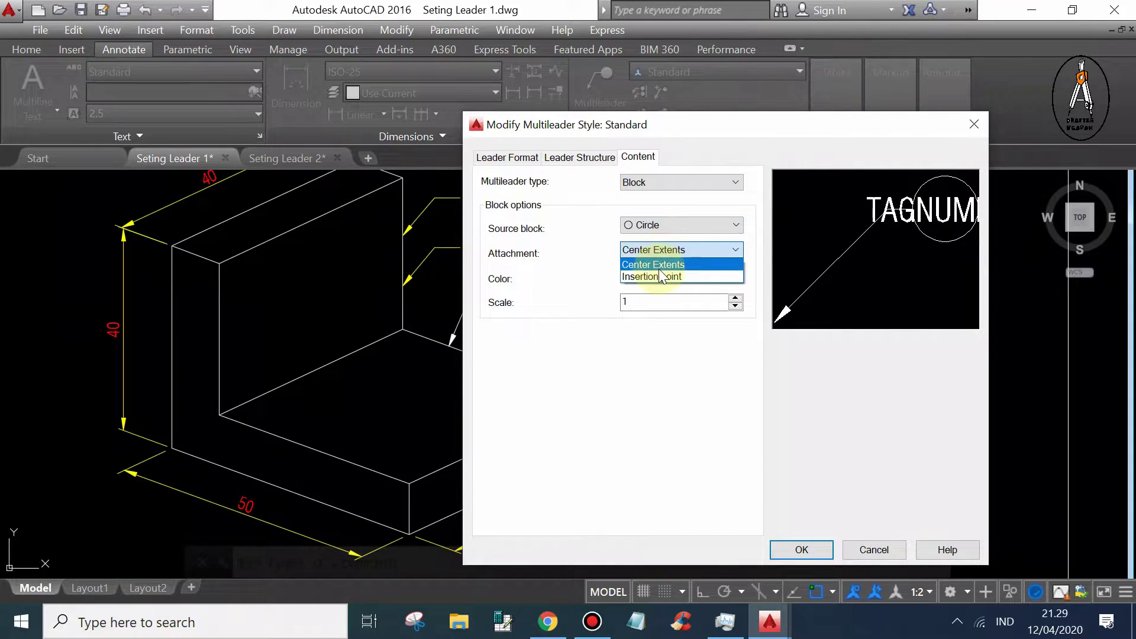
pyautogui.click(661, 275)
pyautogui.click(657, 249)
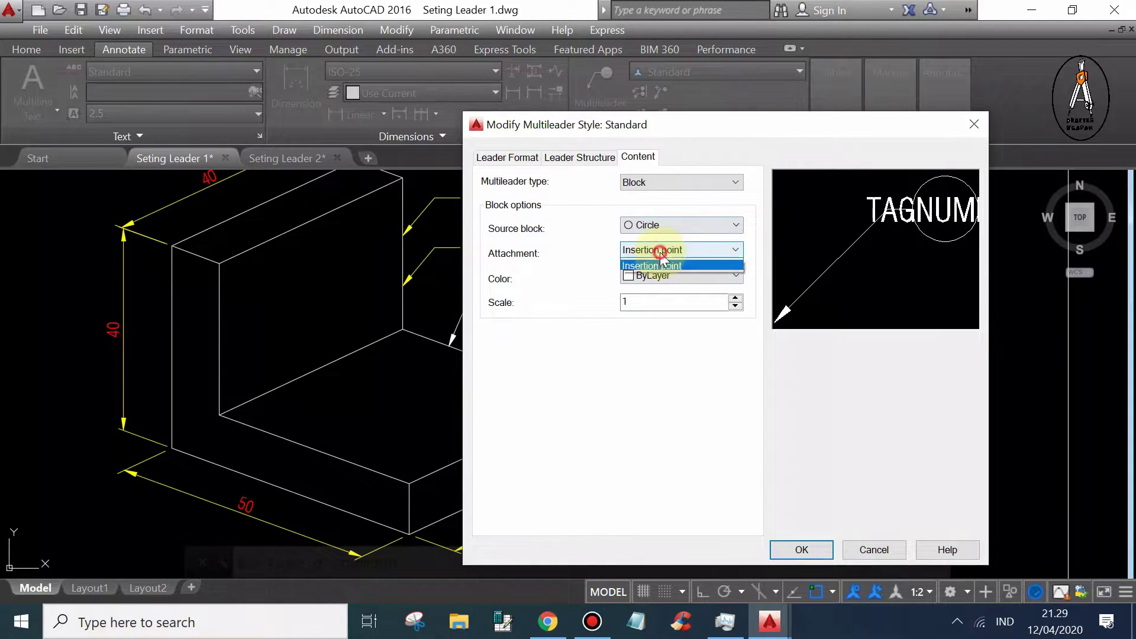
pyautogui.click(655, 262)
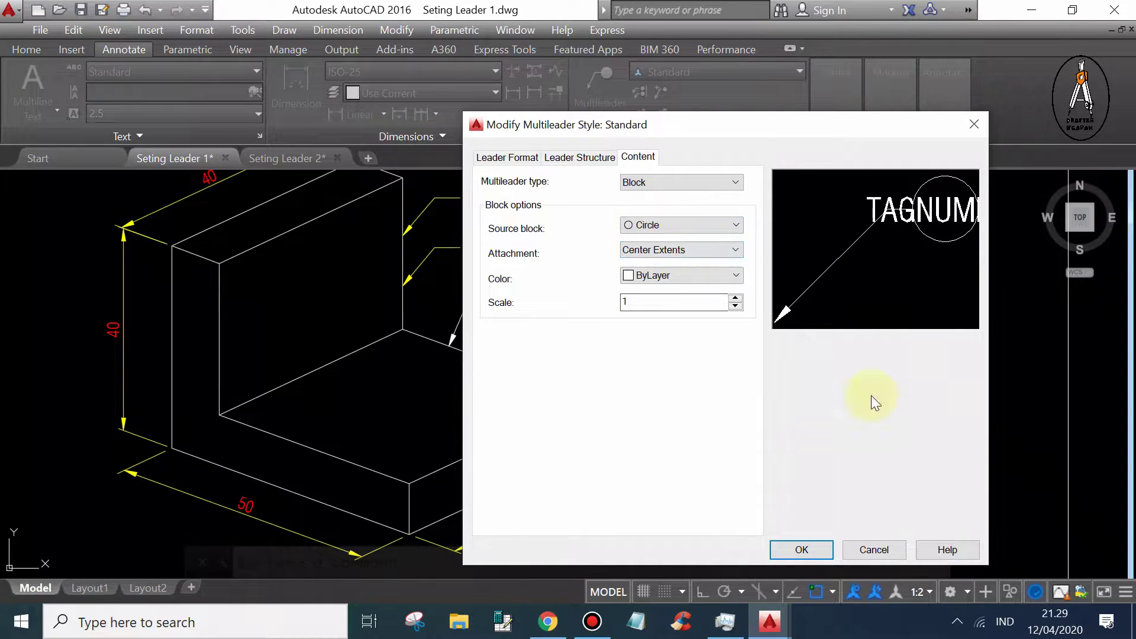
pyautogui.click(816, 549)
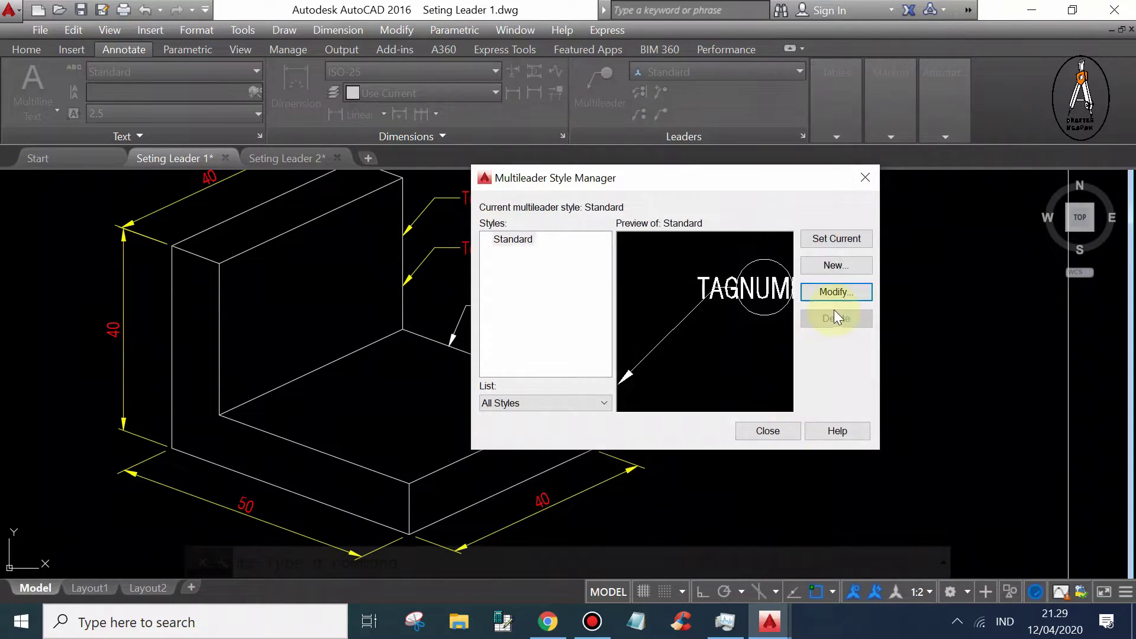
pyautogui.click(842, 241)
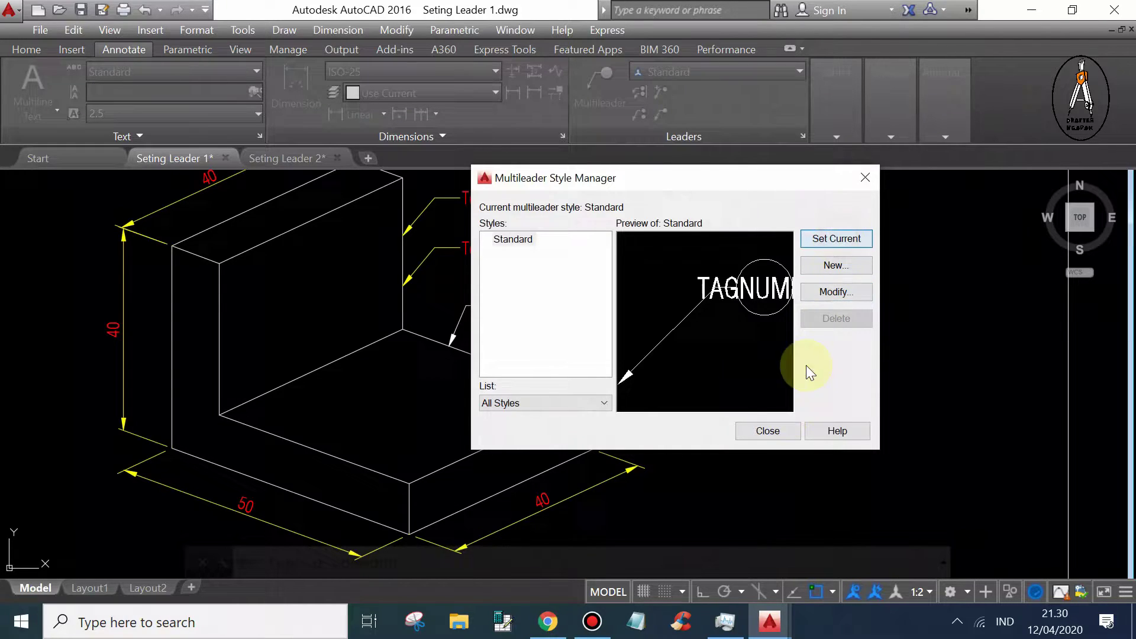
# Close the style manager and erase the sdfsadsa multileader
pyautogui.click(777, 422)
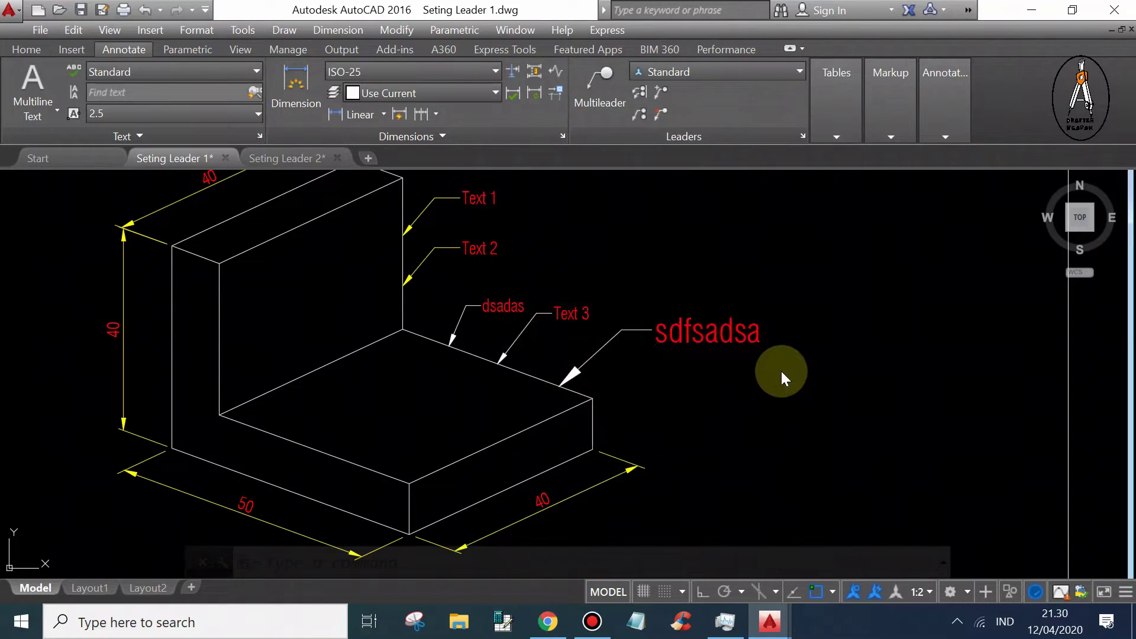
pyautogui.click(600, 89)
pyautogui.press('Escape')
pyautogui.click(705, 373)
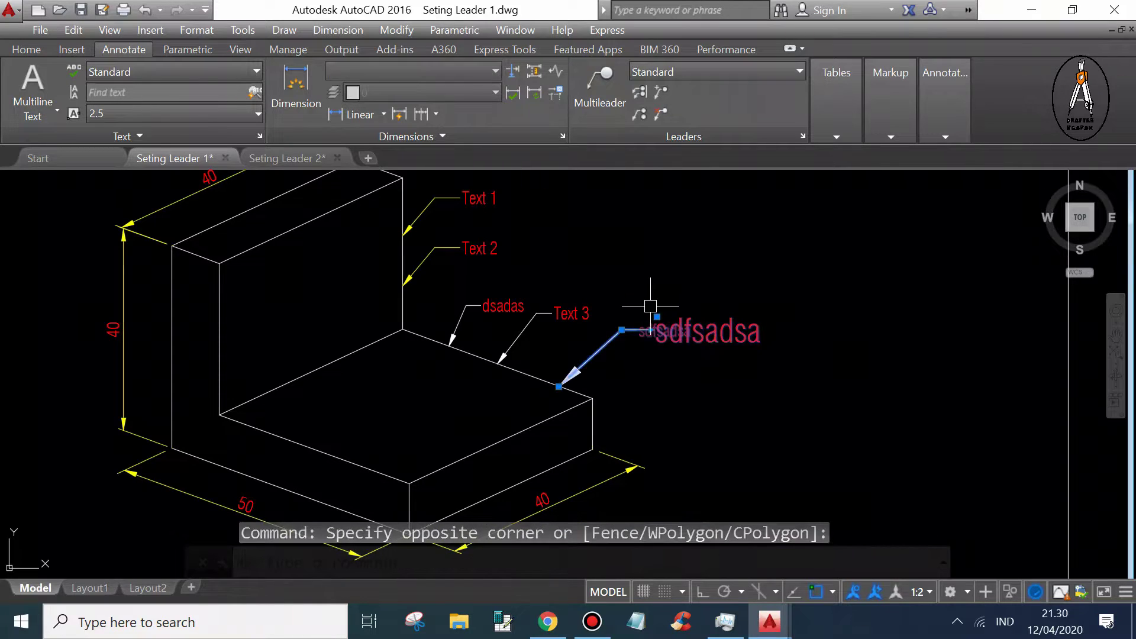
pyautogui.click(650, 308)
pyautogui.press('Delete')
# Place a circled tag 1 leader at the base block's front-right corner
pyautogui.click(599, 89)
pyautogui.click(575, 393)
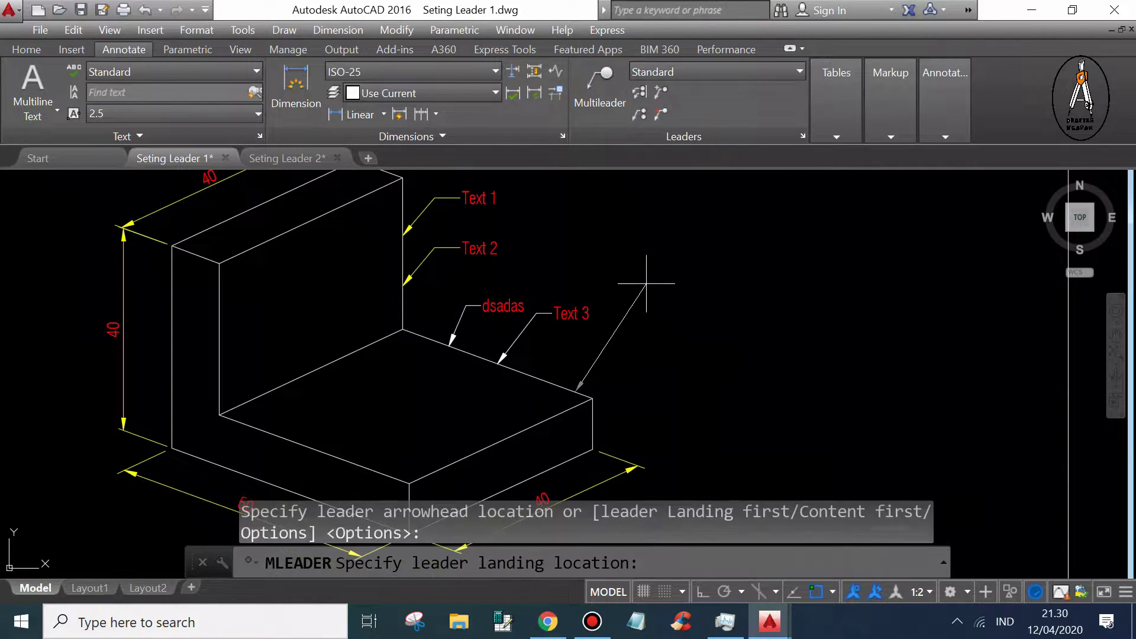
pyautogui.click(667, 304)
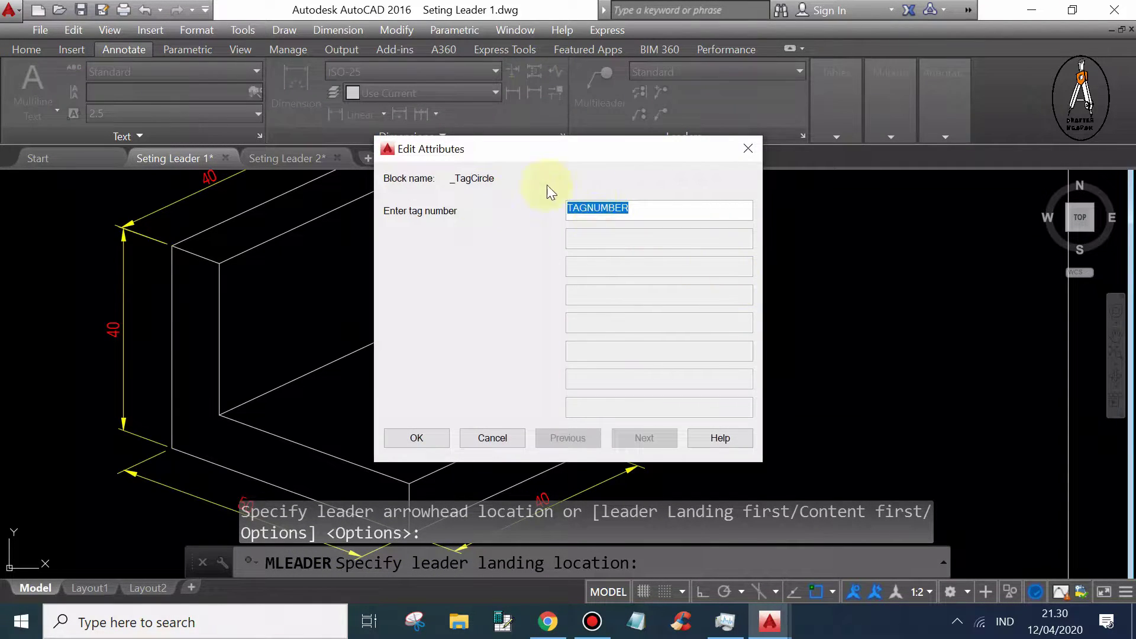
pyautogui.write('1')
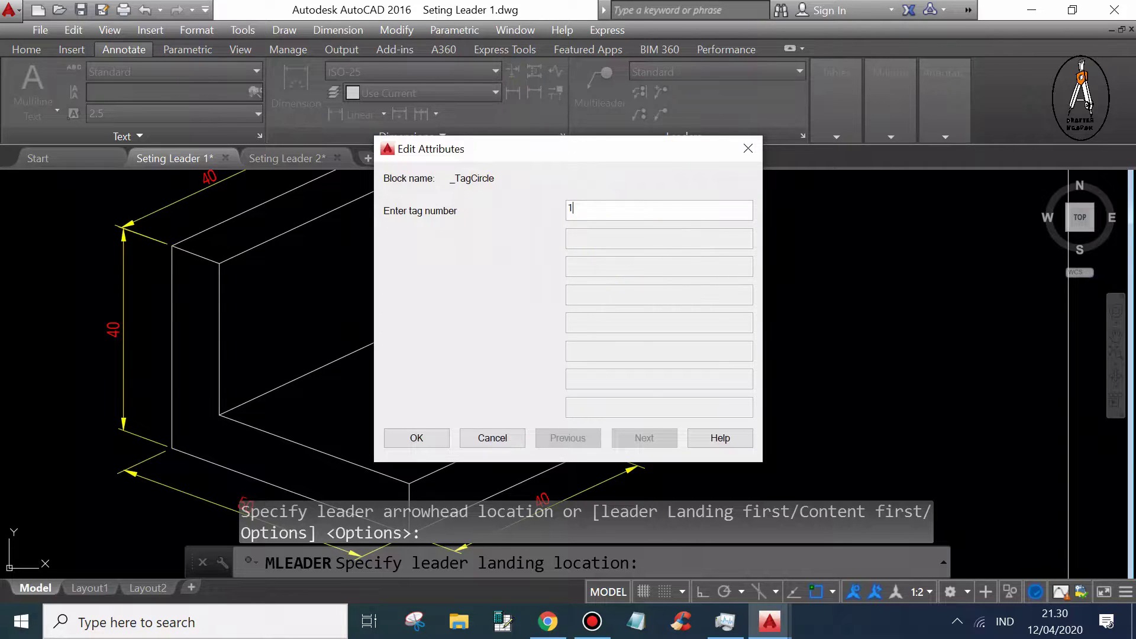
pyautogui.click(438, 438)
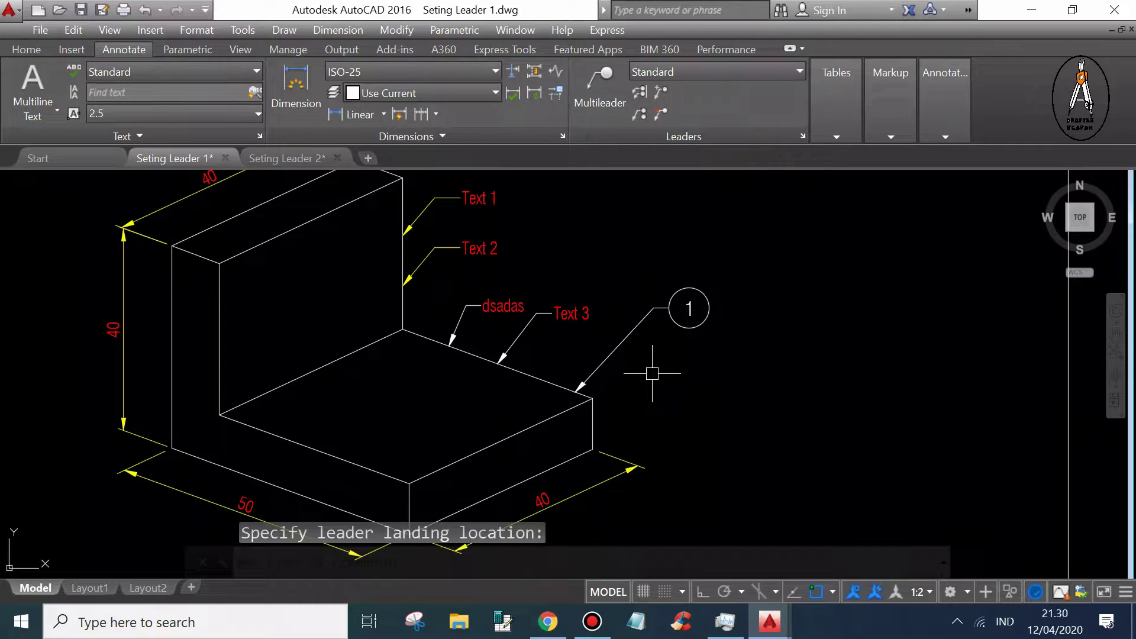
pyautogui.write('ml')
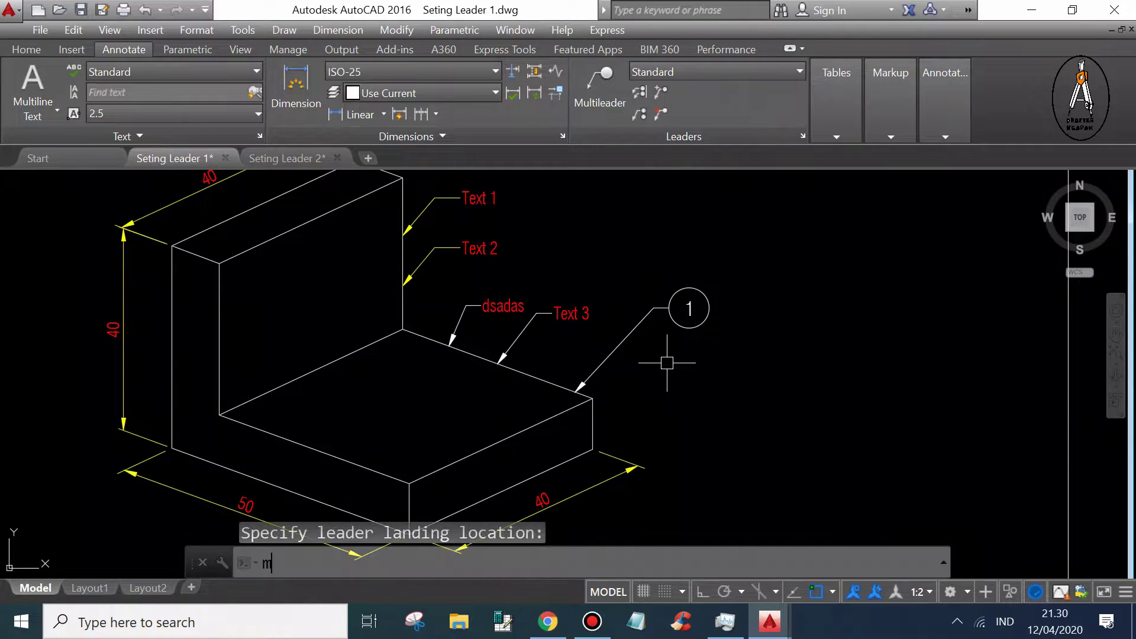
pyautogui.click(667, 364)
# Confirm the Standard style's multileader type is still Block
pyautogui.click(404, 420)
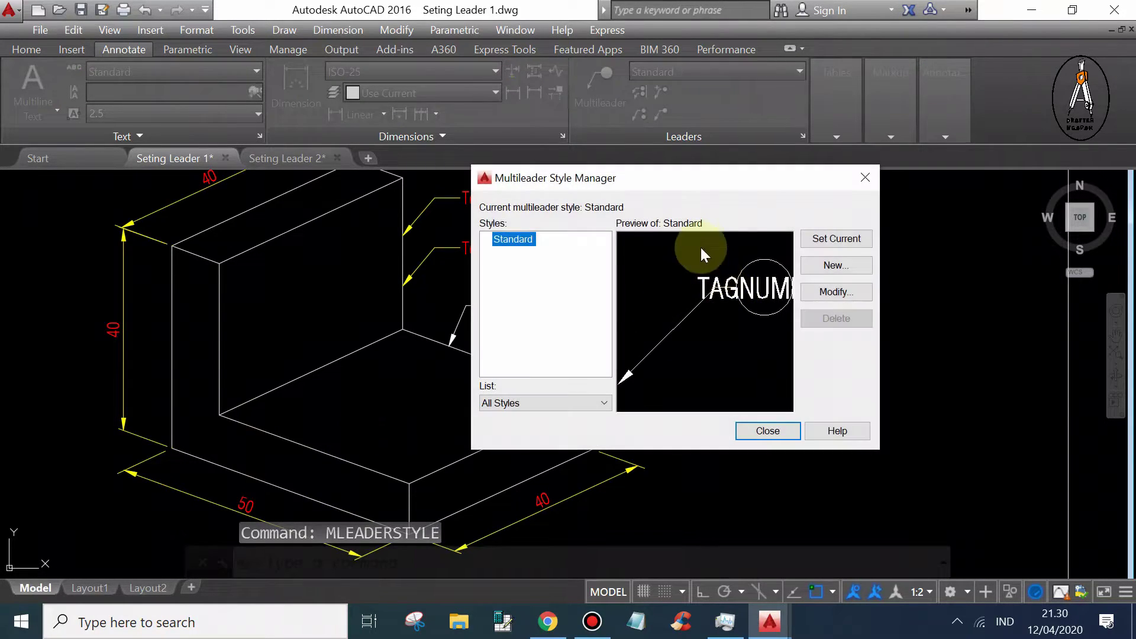
pyautogui.click(825, 293)
pyautogui.click(637, 156)
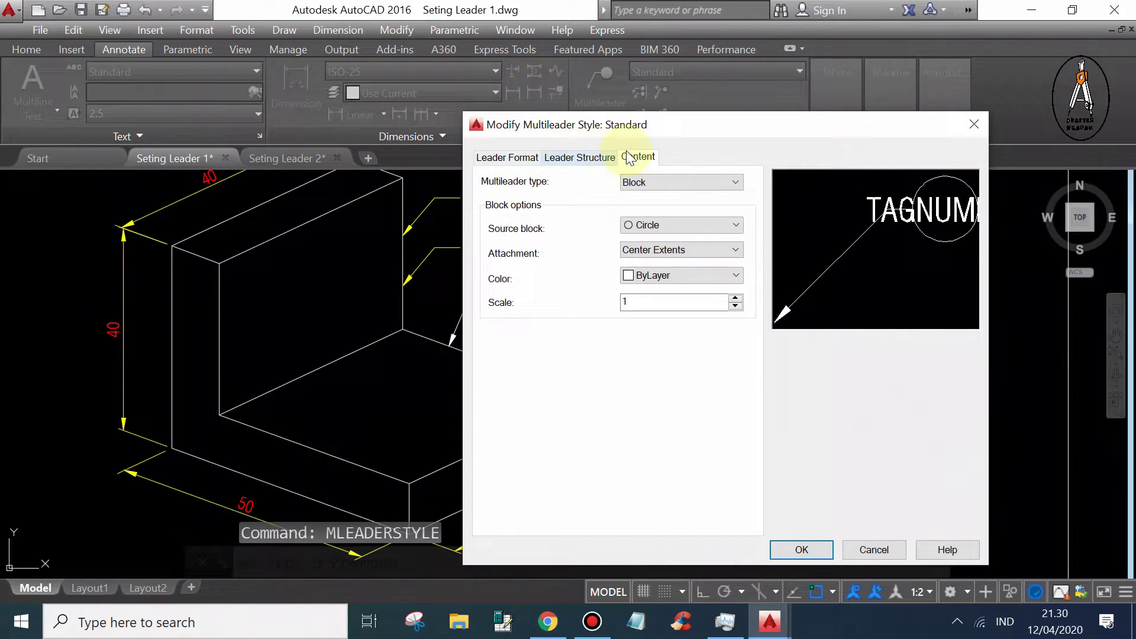
pyautogui.click(653, 183)
pyautogui.click(668, 184)
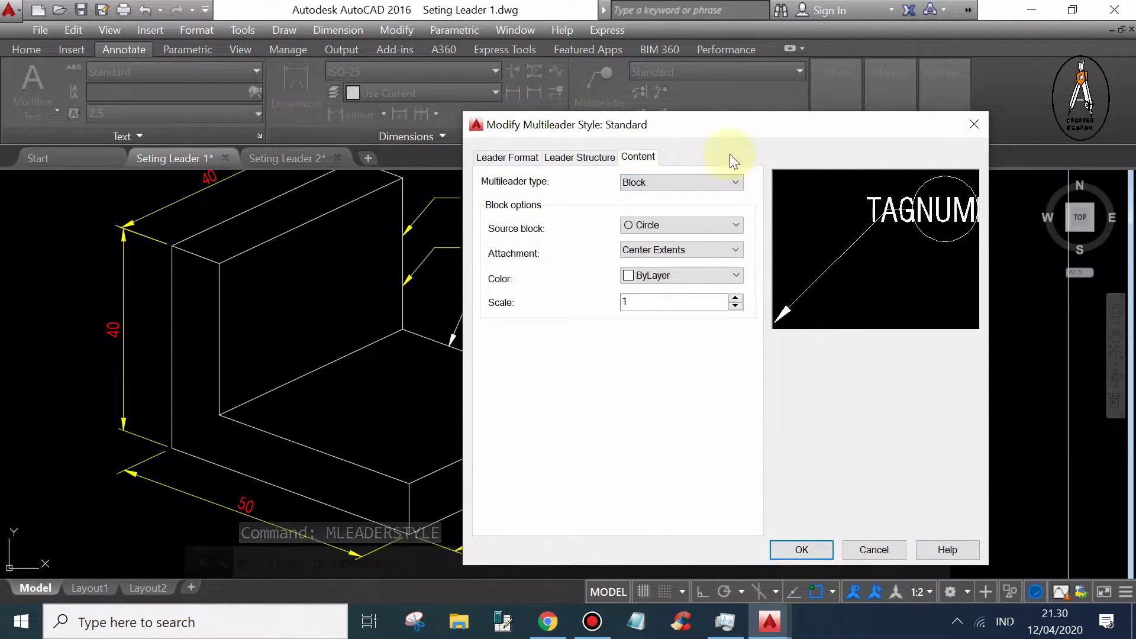
pyautogui.click(801, 552)
pyautogui.click(761, 430)
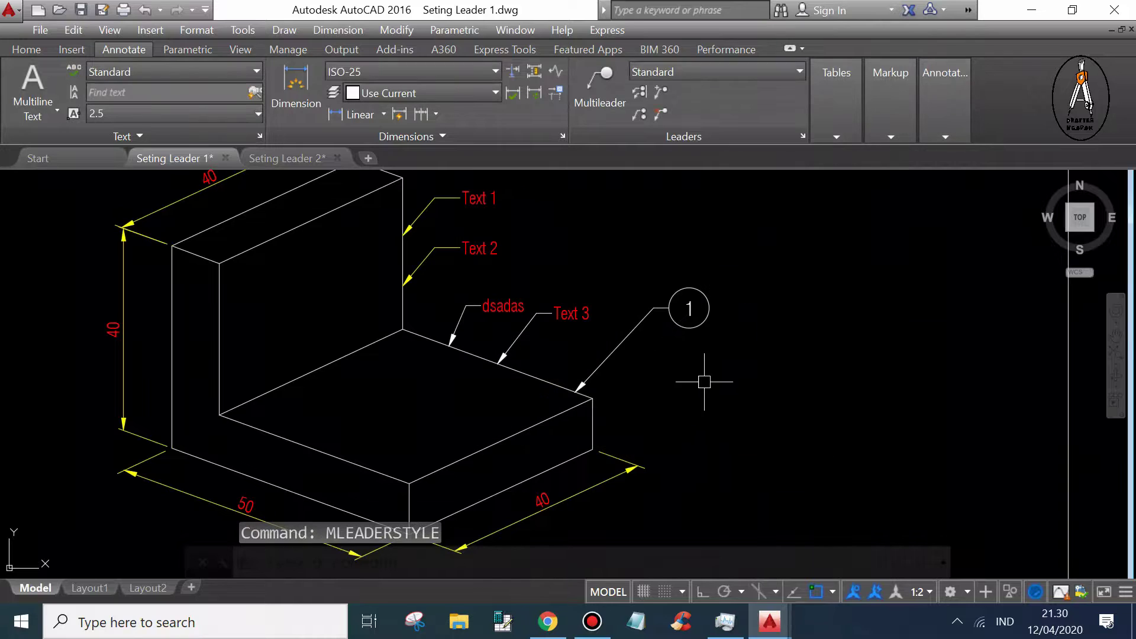
# Place a circled tag 2 leader at the lower corner of the block's right end
pyautogui.click(601, 80)
pyautogui.click(596, 432)
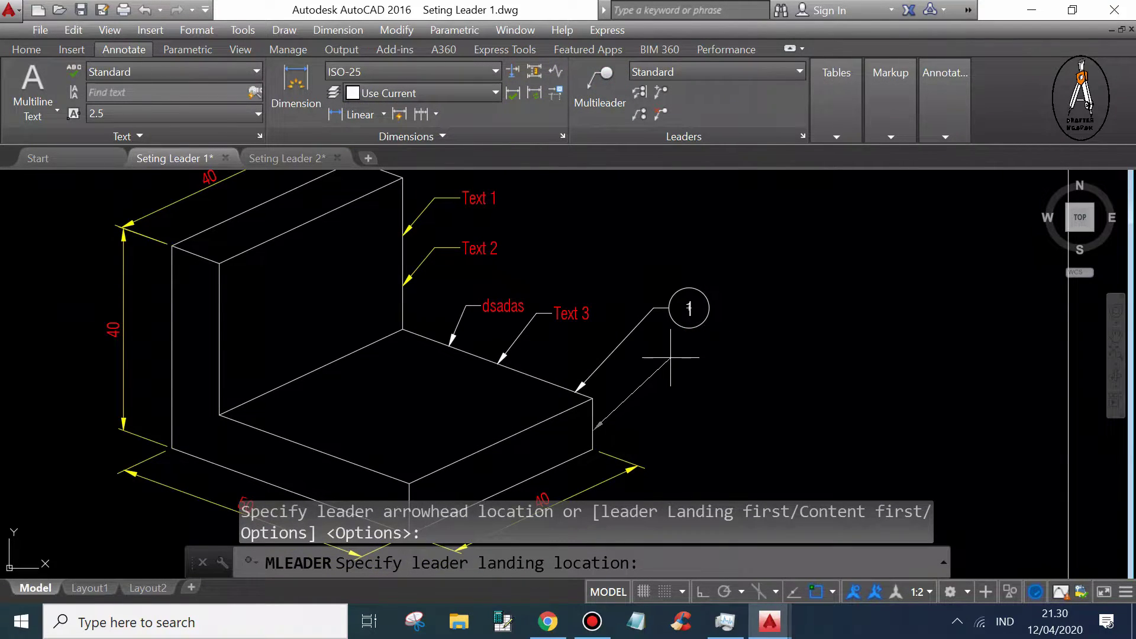
pyautogui.click(741, 354)
pyautogui.write('2')
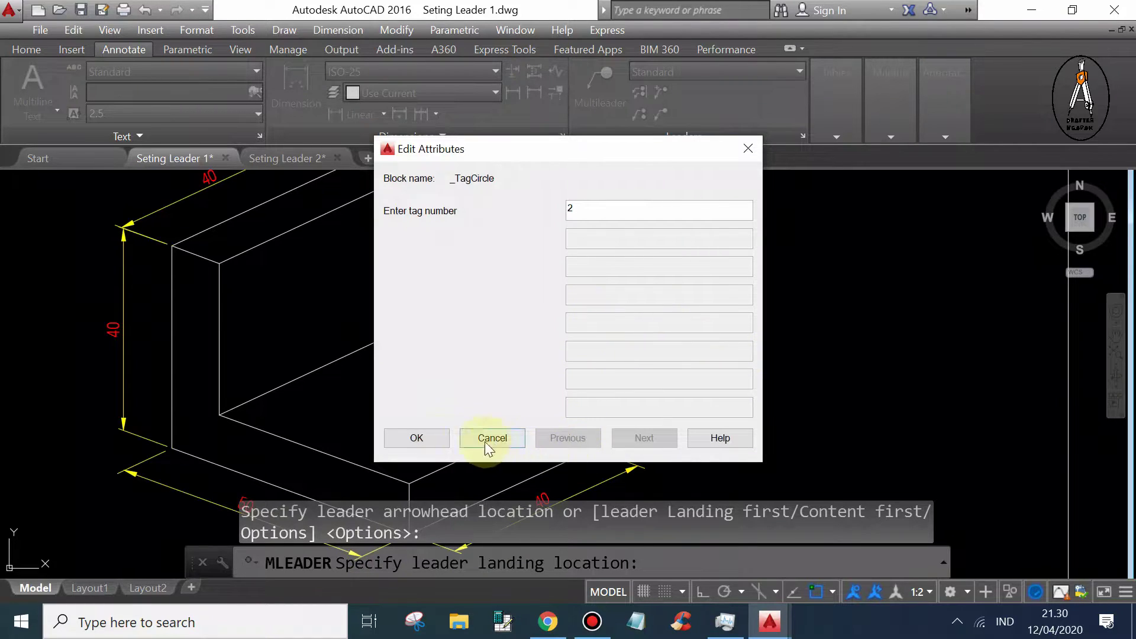
pyautogui.click(417, 438)
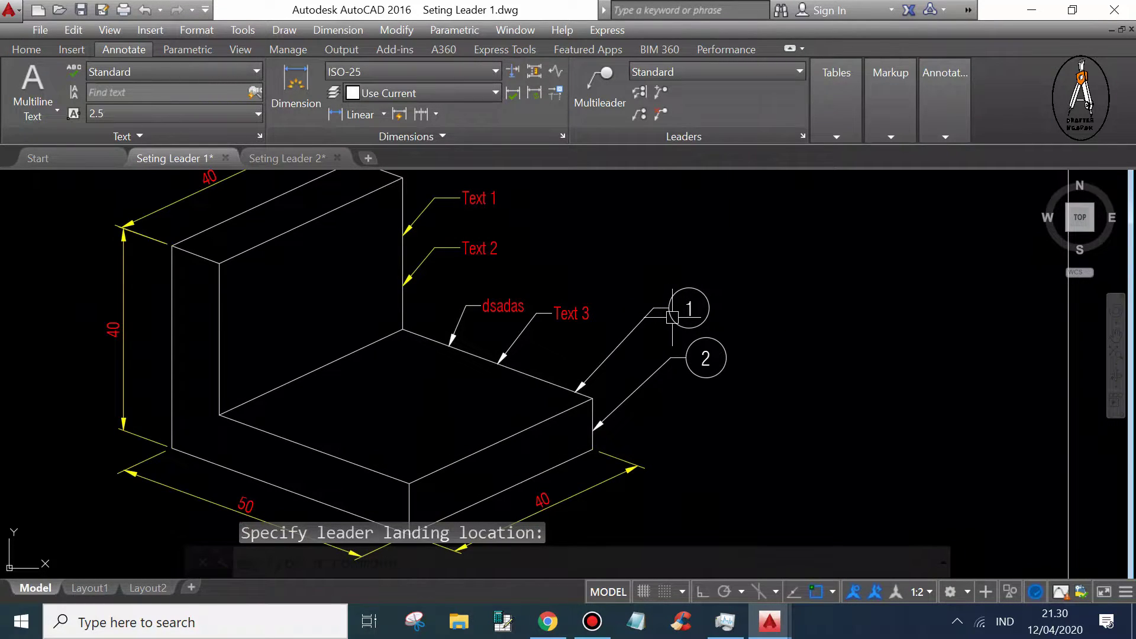
pyautogui.click(592, 563)
pyautogui.write('ml')
pyautogui.press('Escape')
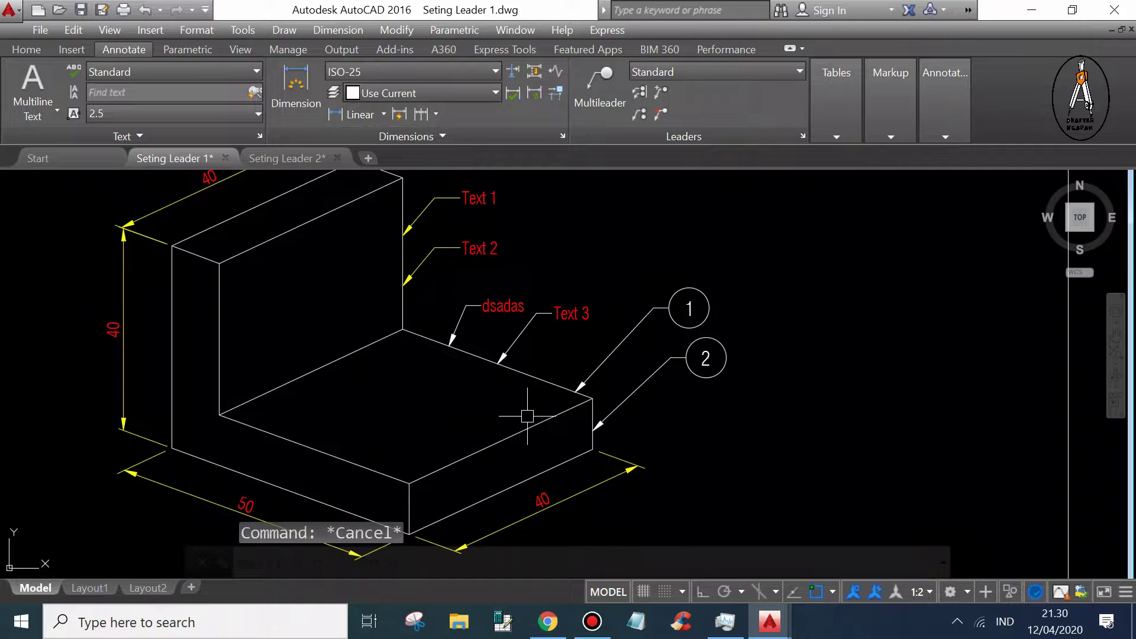
# Switch the Standard style's content type to Mtext and review its text style settings
pyautogui.write('ML')
pyautogui.click(320, 422)
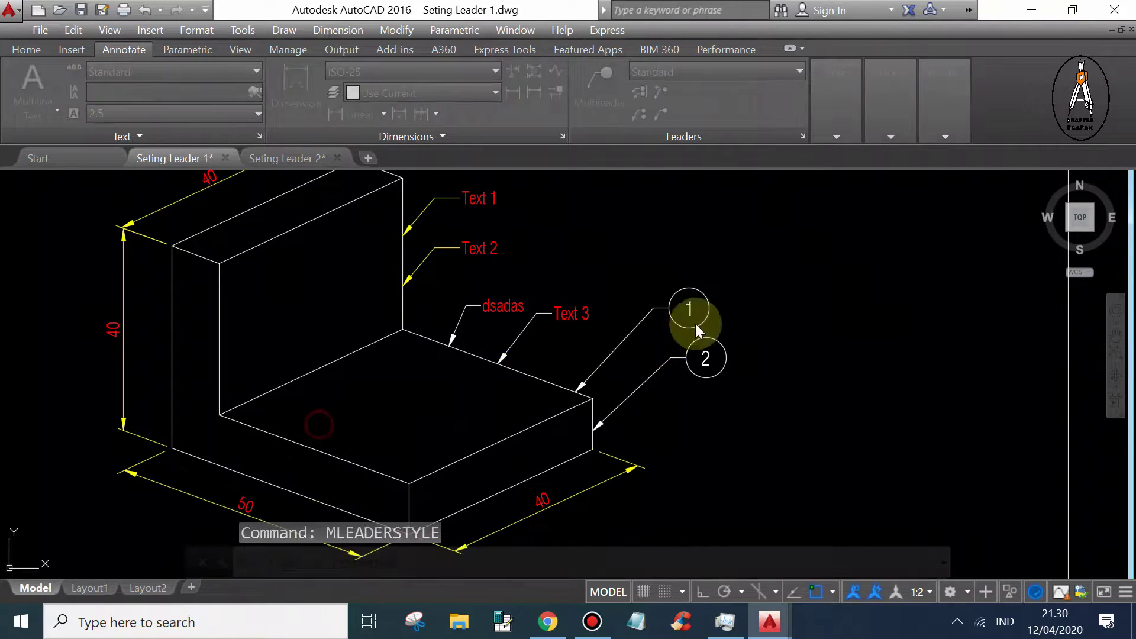
pyautogui.click(816, 288)
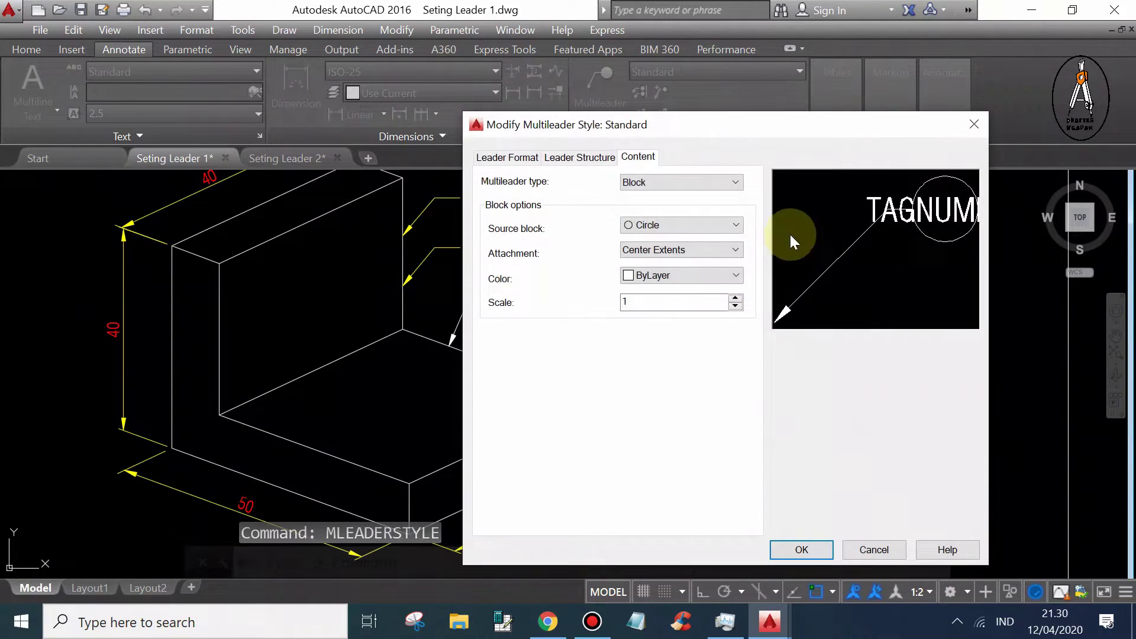
pyautogui.click(648, 183)
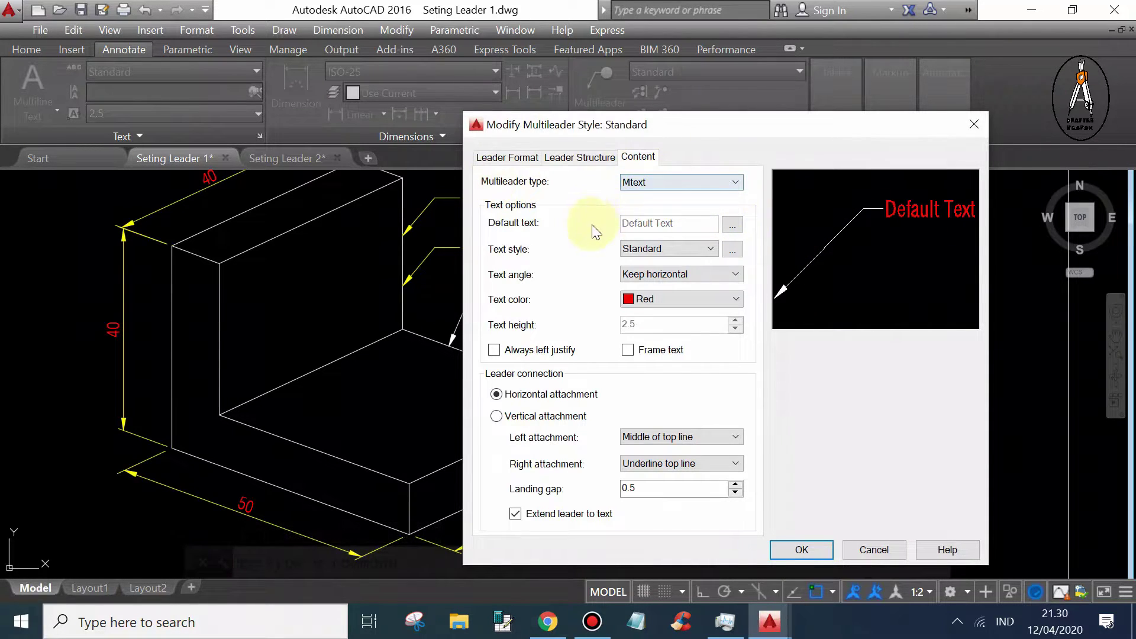
pyautogui.click(744, 250)
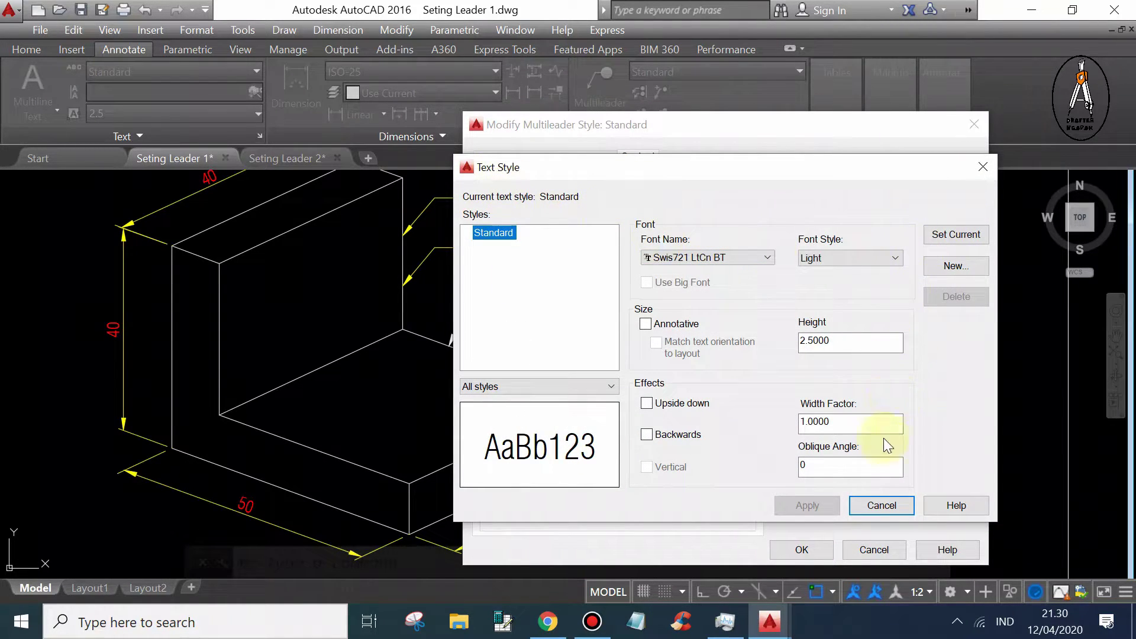
pyautogui.click(881, 506)
pyautogui.click(675, 273)
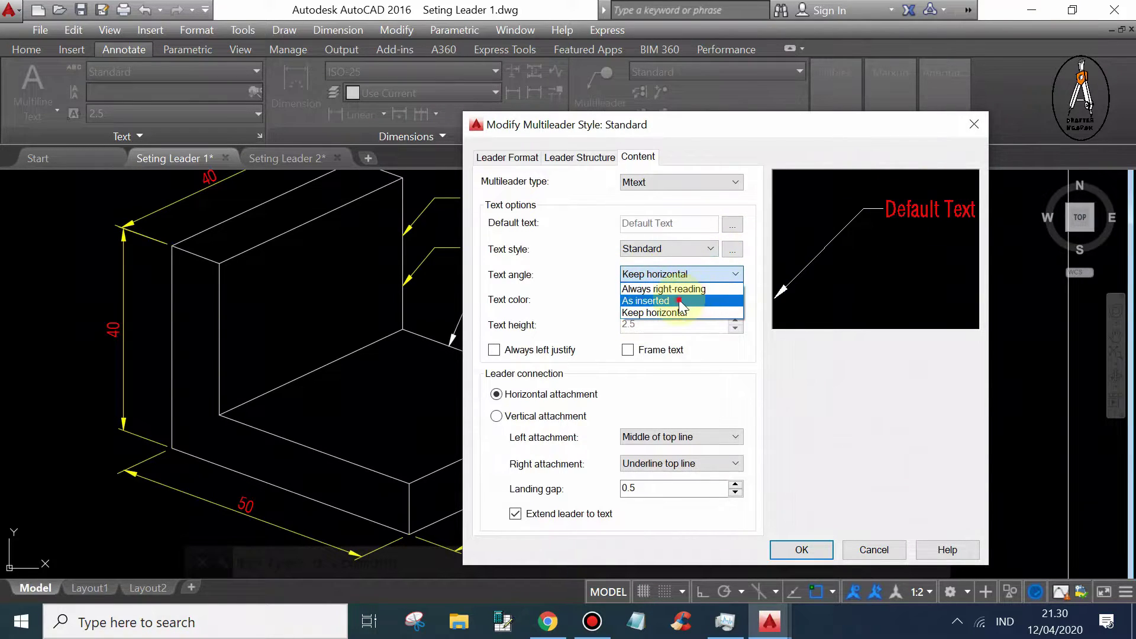
# Keep the leader text angle horizontal and set the text colour to red
pyautogui.click(681, 300)
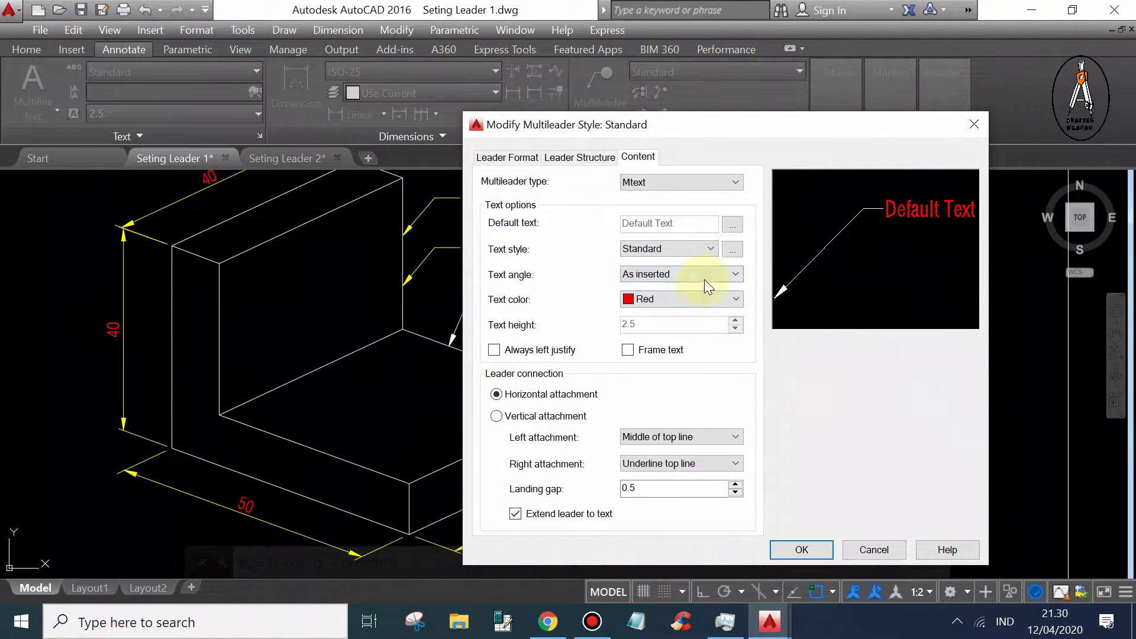
pyautogui.click(671, 274)
pyautogui.click(674, 311)
pyautogui.click(695, 297)
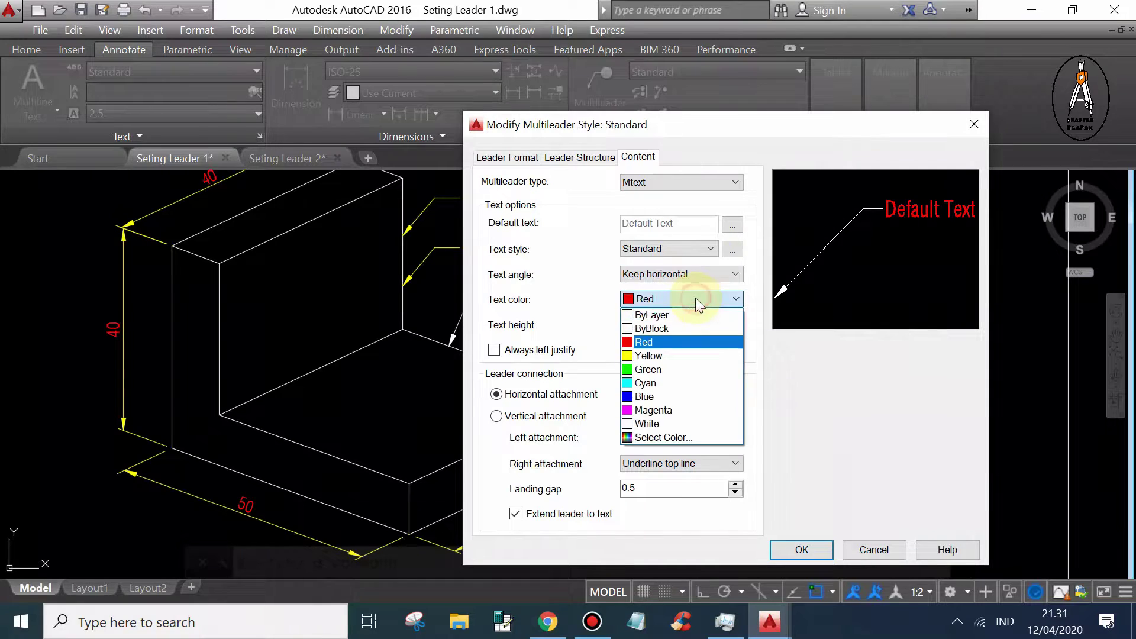
pyautogui.click(666, 316)
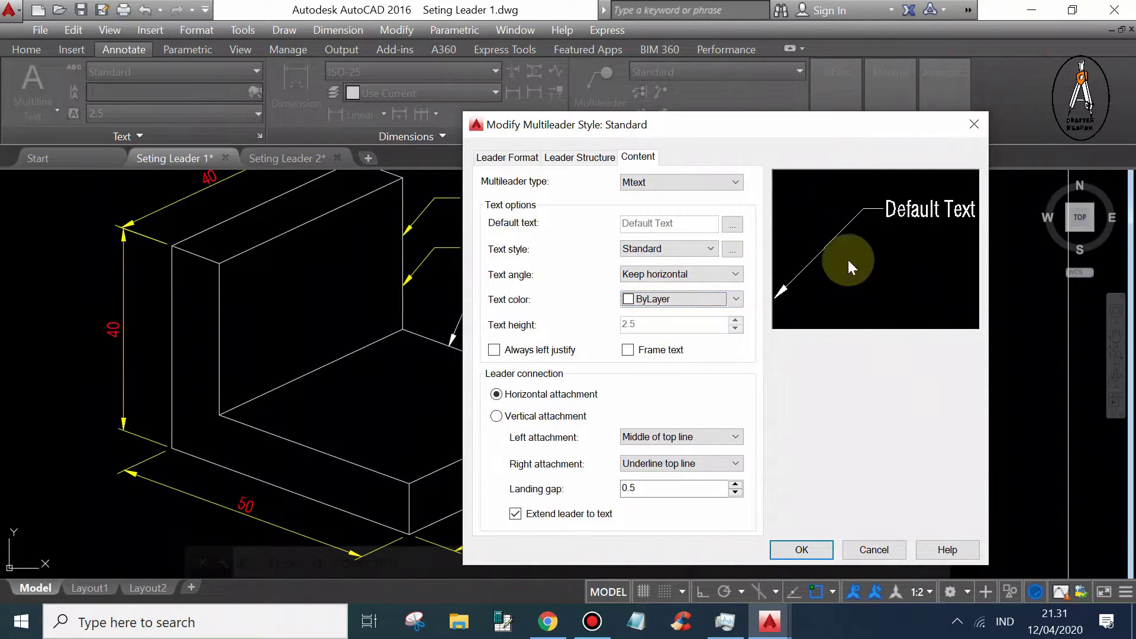
pyautogui.click(691, 298)
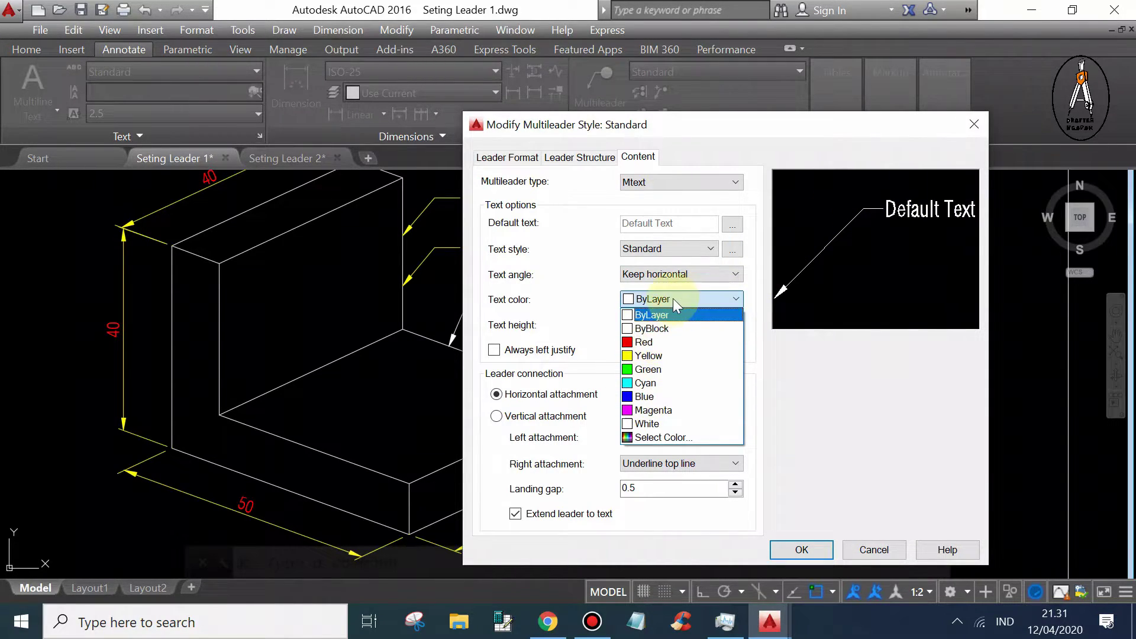
pyautogui.click(658, 342)
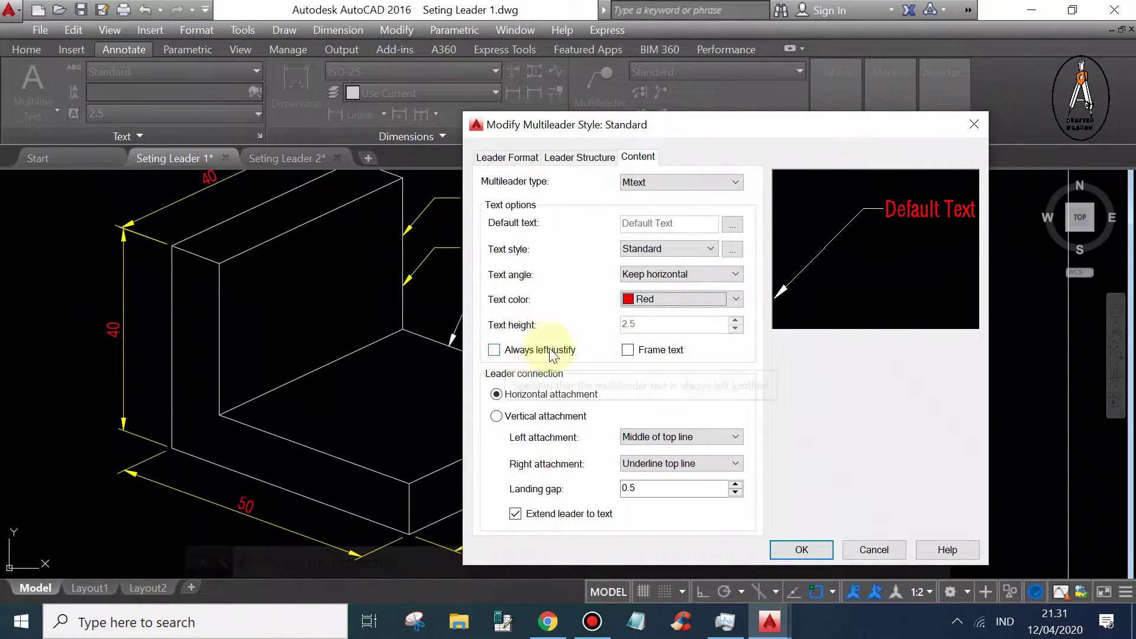
# Frame the leader text and make it always left-justified
pyautogui.click(651, 350)
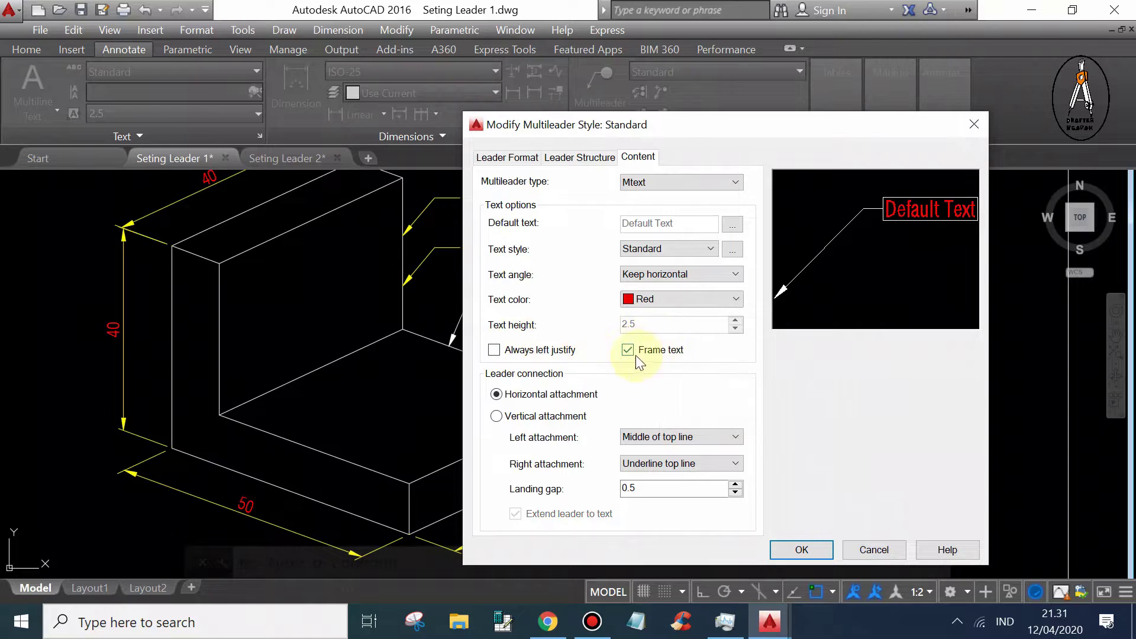
pyautogui.click(642, 349)
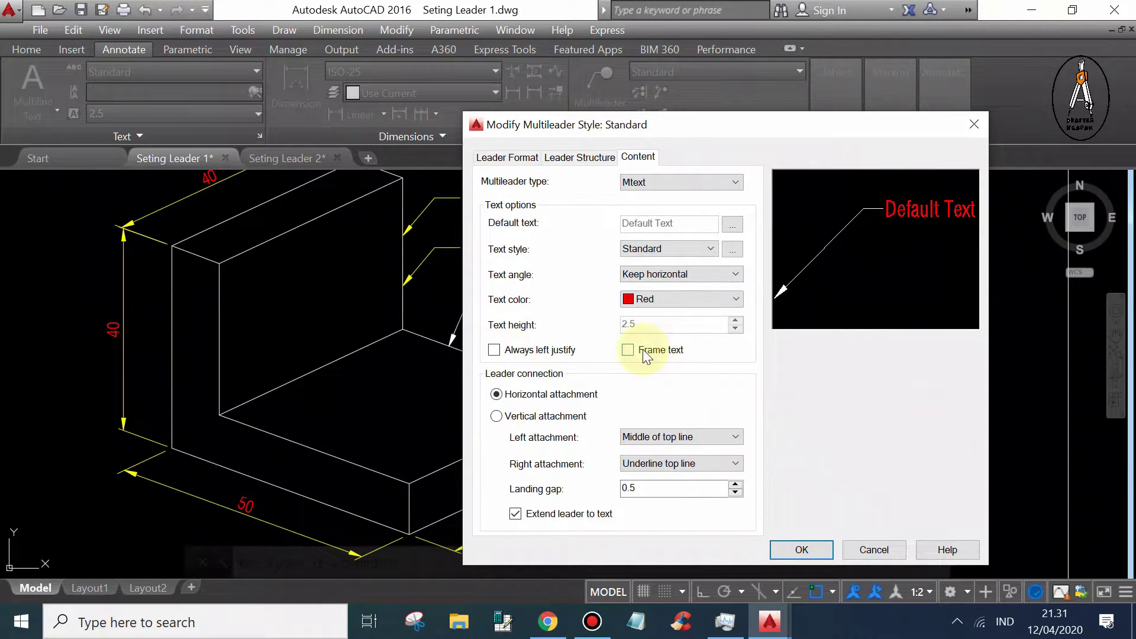
pyautogui.click(531, 350)
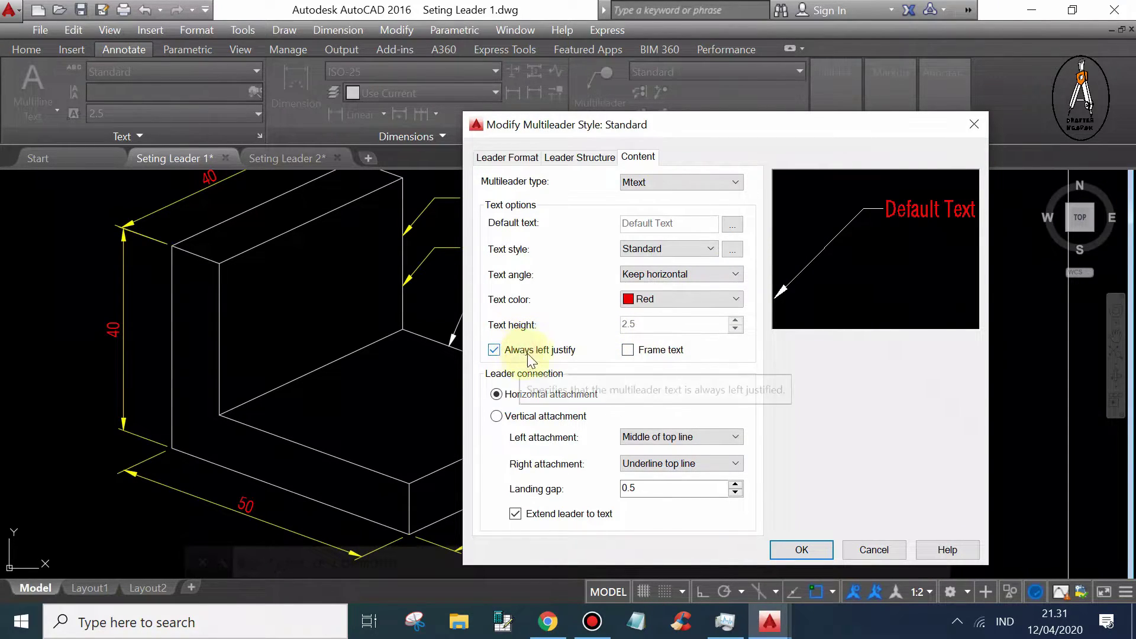
pyautogui.click(662, 349)
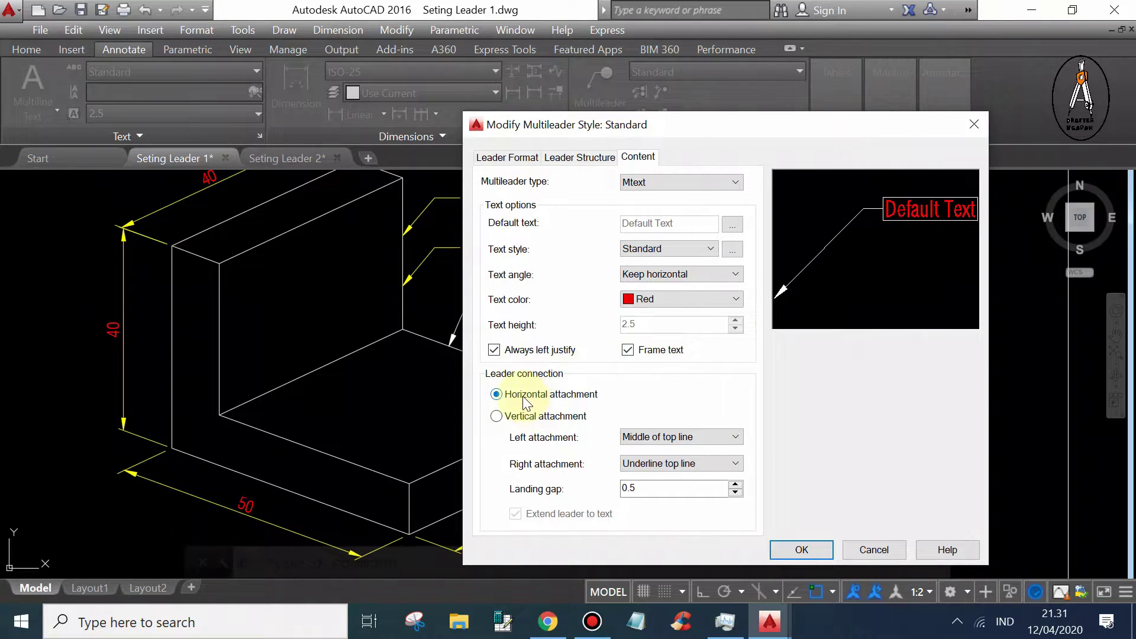
# Set the leader connection to Horizontal attachment after briefly trying Vertical
pyautogui.click(497, 416)
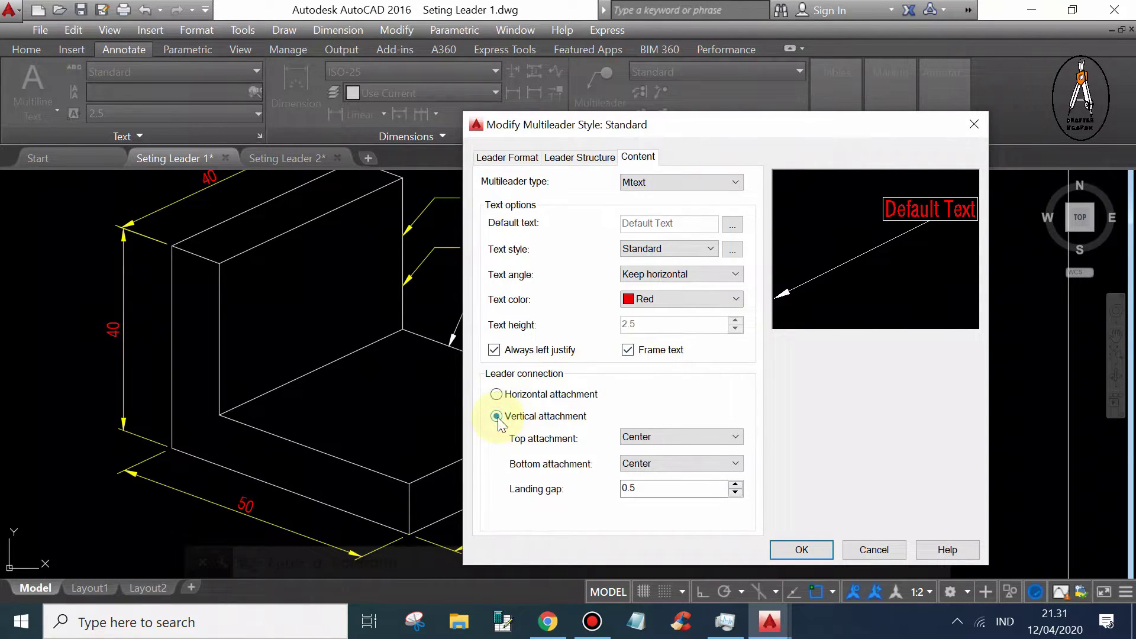
pyautogui.click(497, 394)
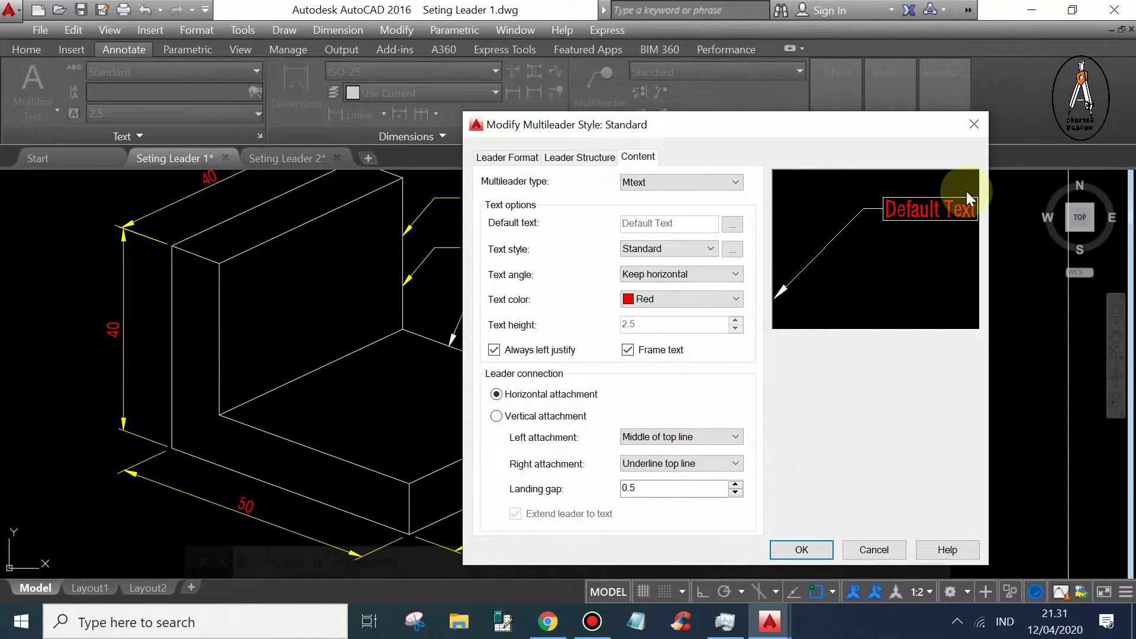
pyautogui.click(497, 416)
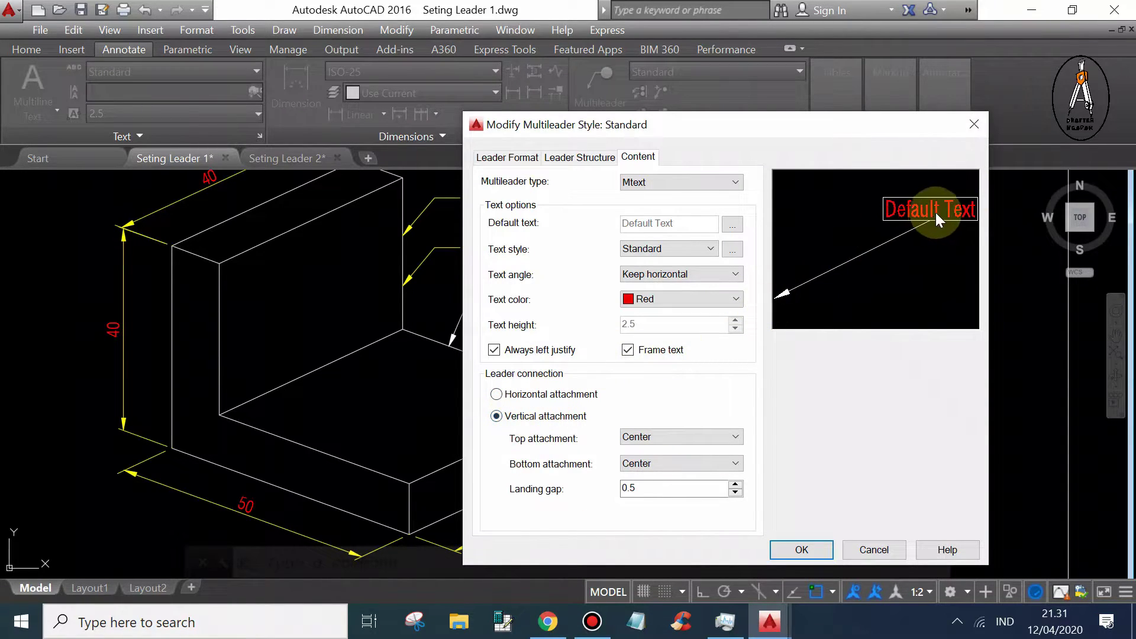
pyautogui.click(506, 395)
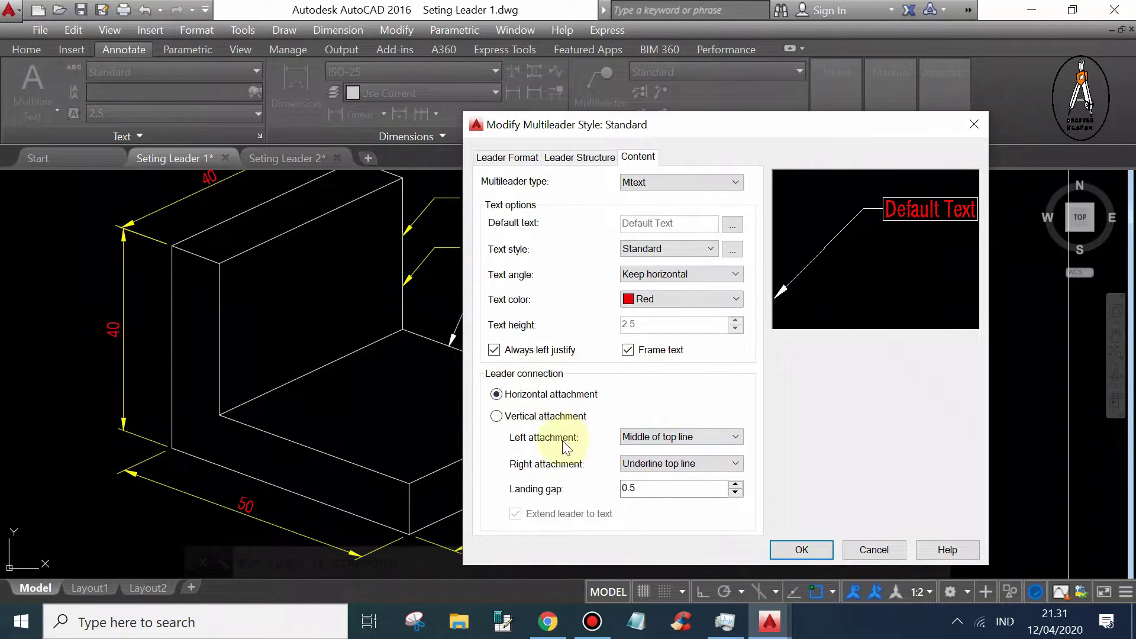
# Try Bottom and Top of top line for left attachment, and turn off Frame text
pyautogui.click(686, 437)
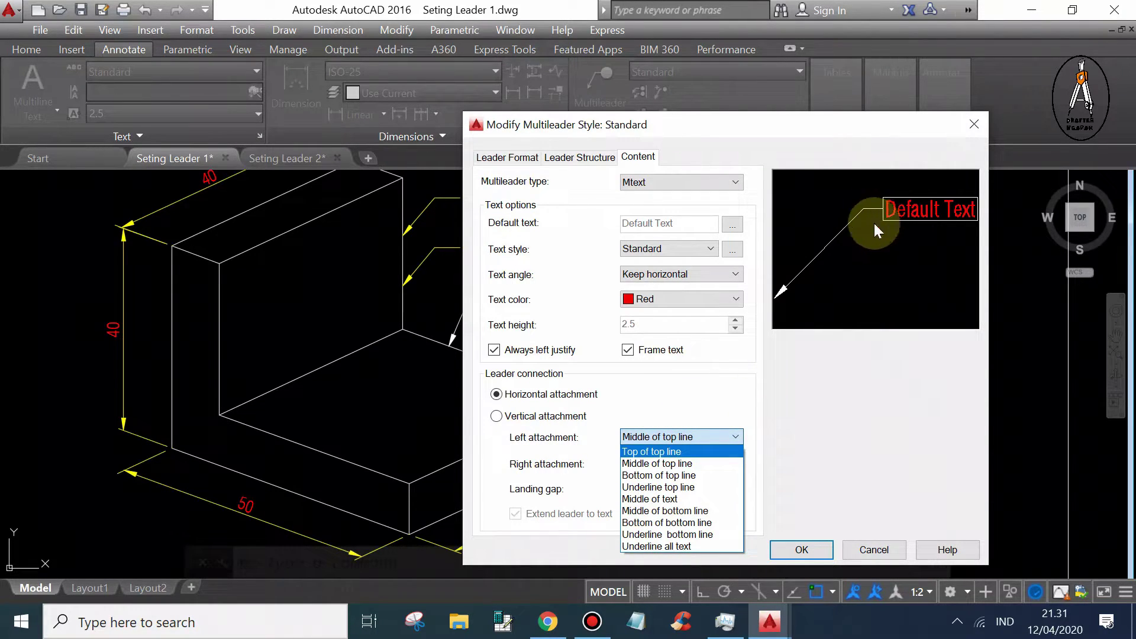
pyautogui.click(658, 437)
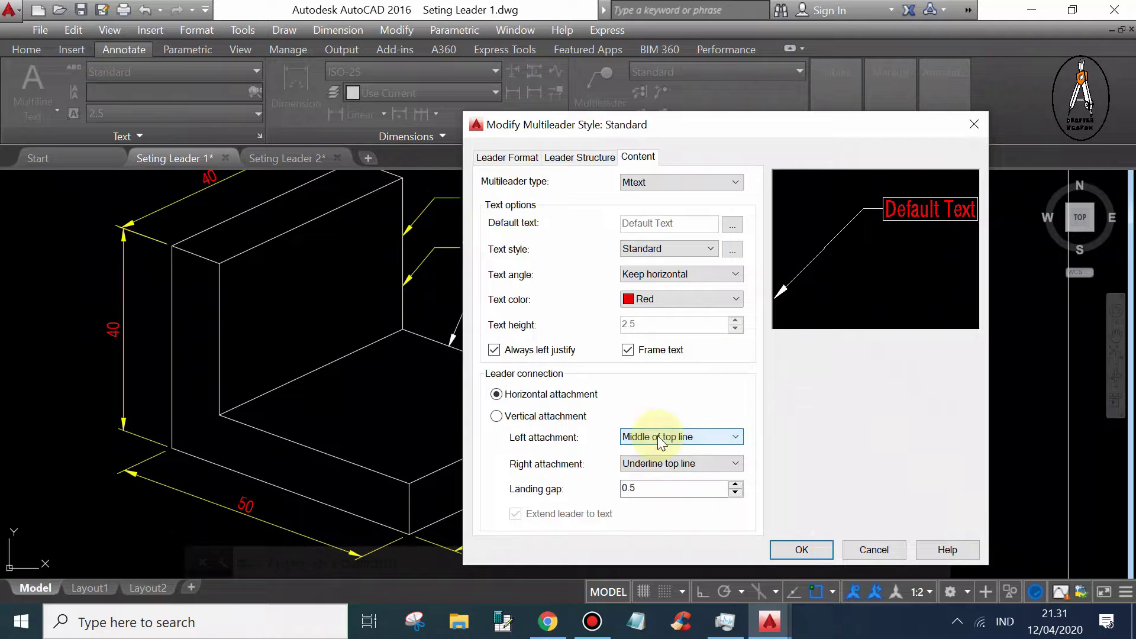
pyautogui.click(674, 433)
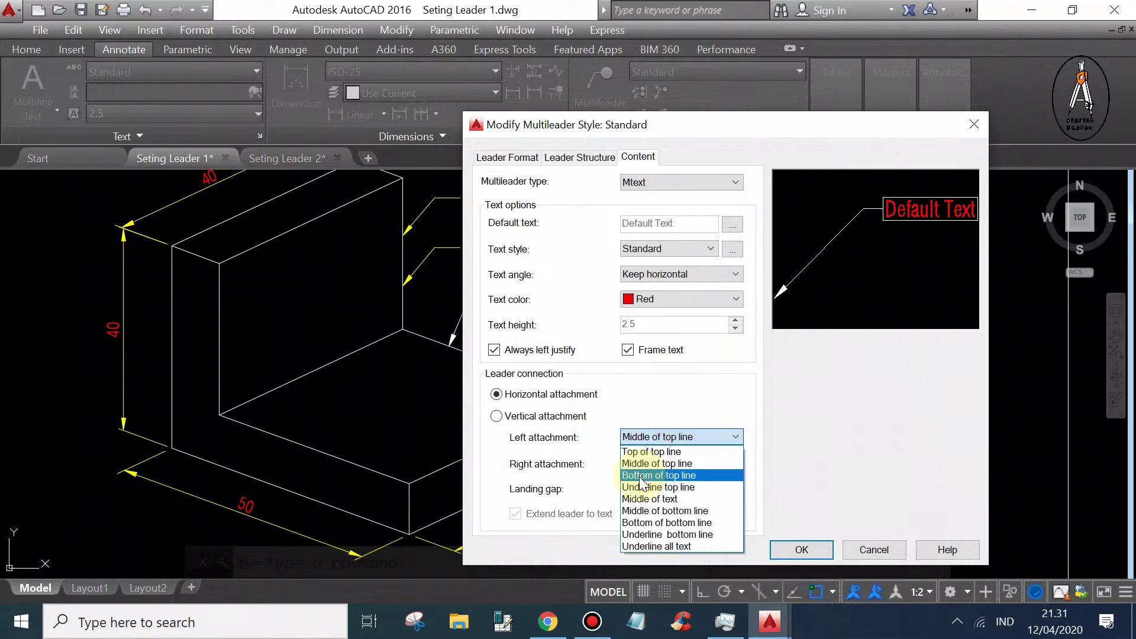
pyautogui.click(641, 475)
pyautogui.click(684, 437)
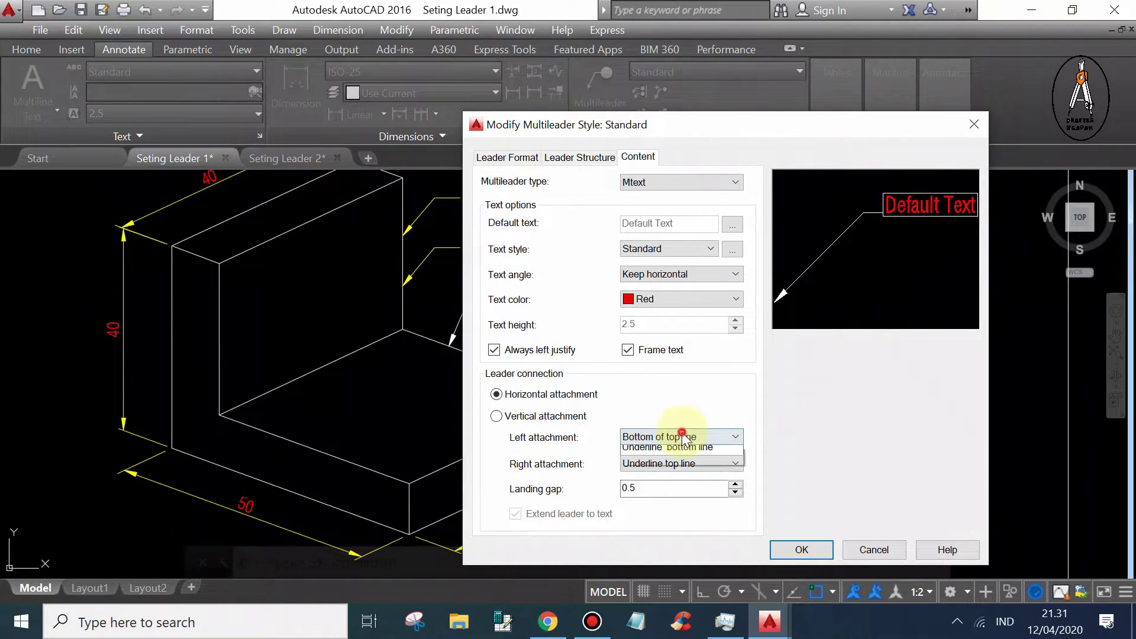
pyautogui.click(646, 452)
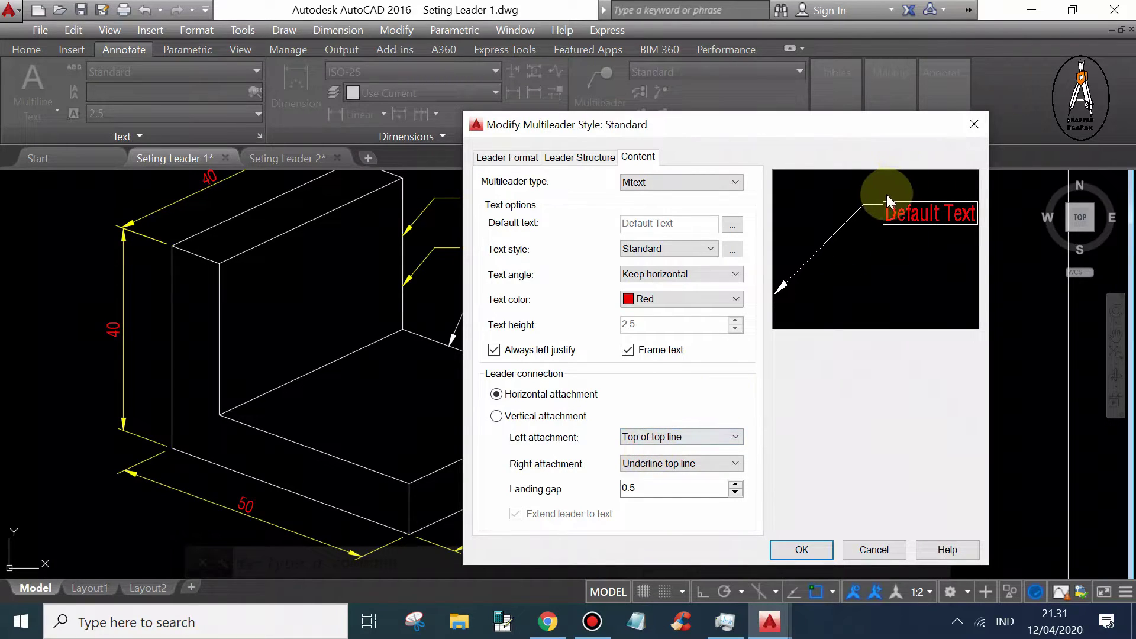
pyautogui.click(626, 349)
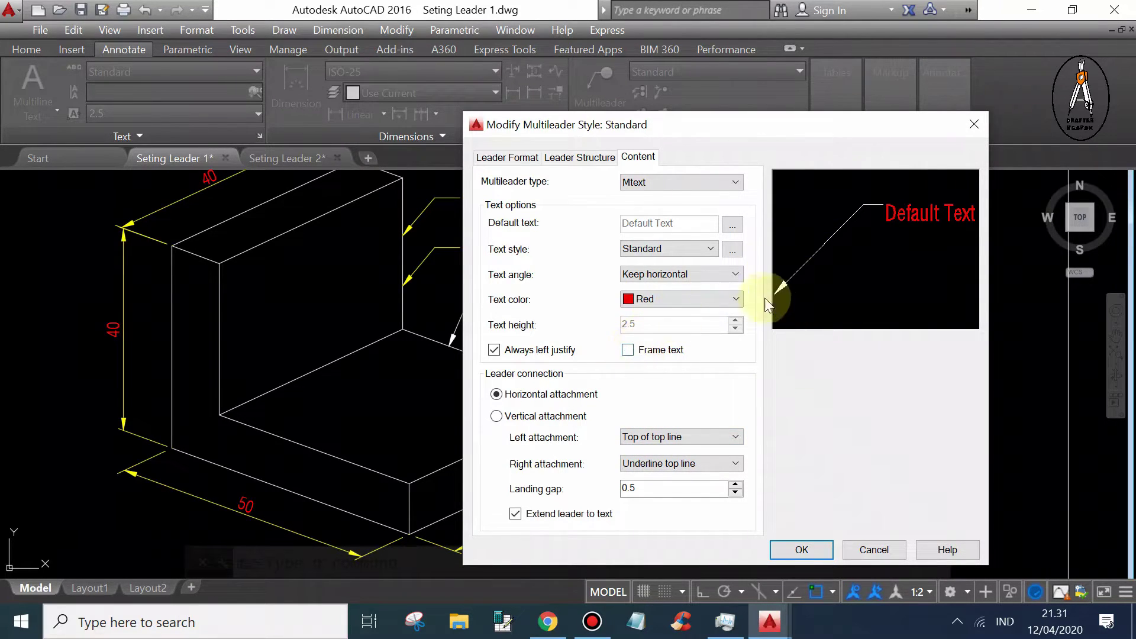
# Set the left-side attachment to Middle of top line
pyautogui.click(670, 437)
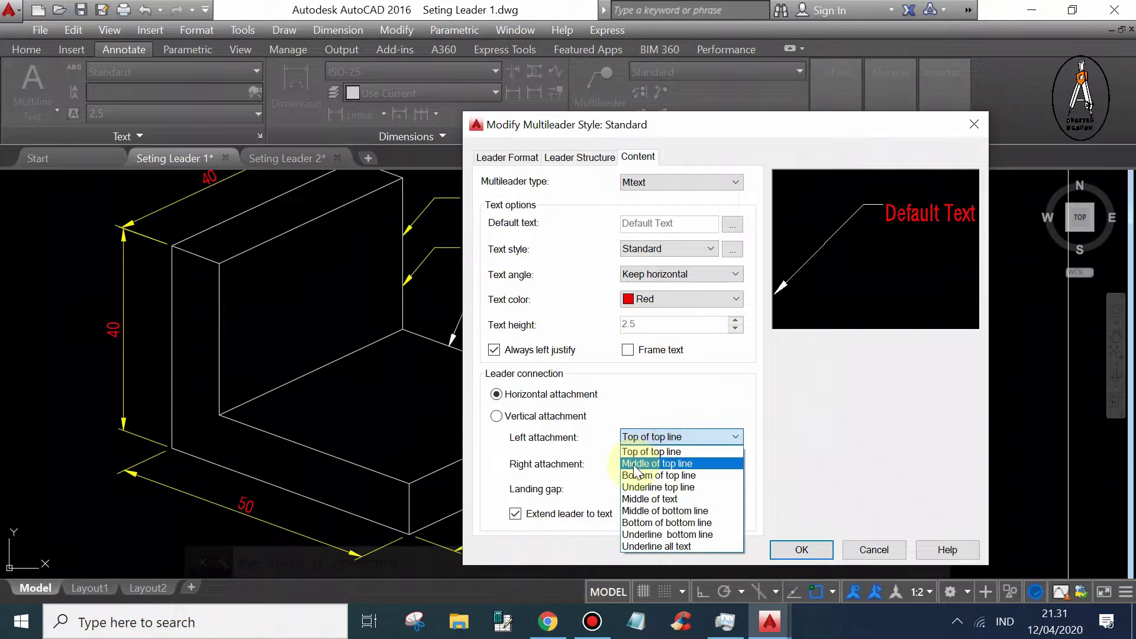
pyautogui.click(639, 463)
pyautogui.click(679, 437)
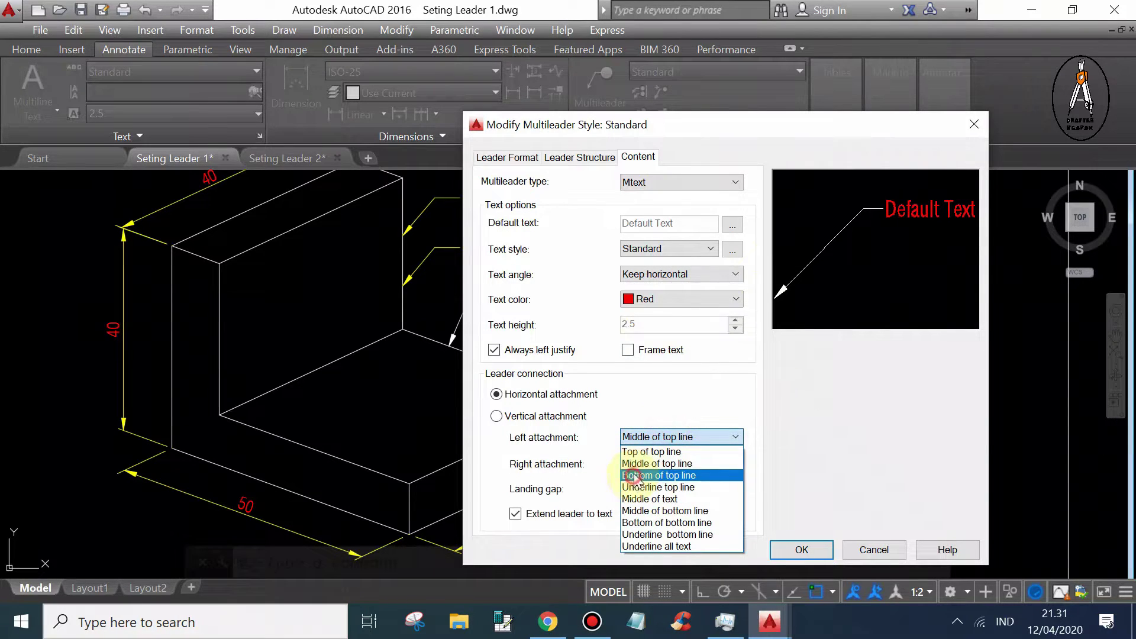
pyautogui.click(634, 476)
pyautogui.click(665, 437)
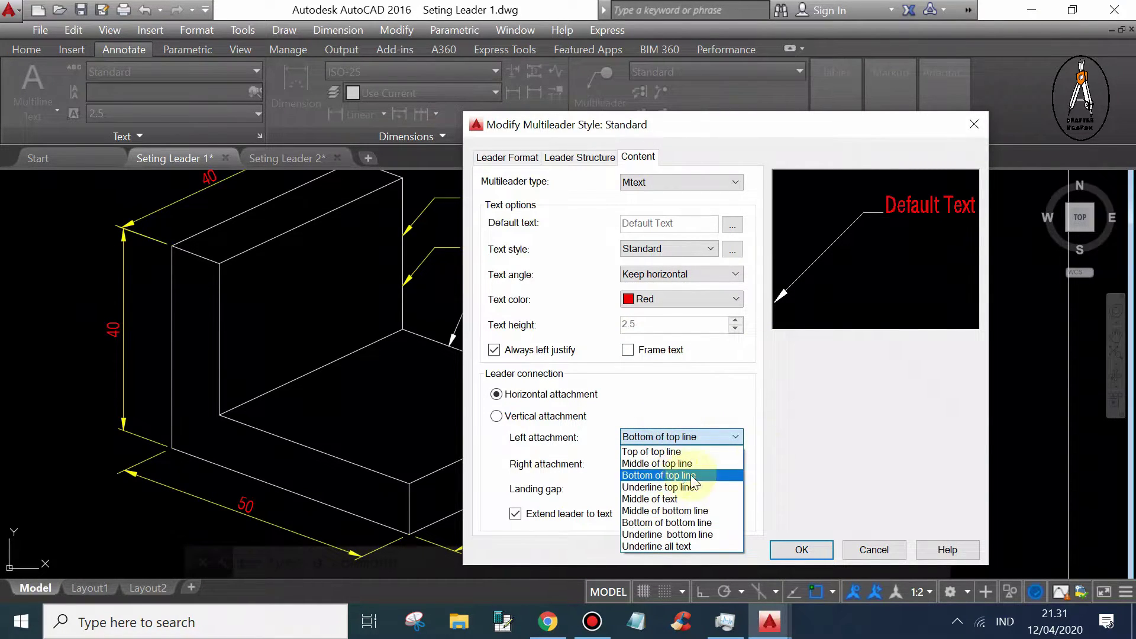
pyautogui.click(827, 435)
pyautogui.click(710, 436)
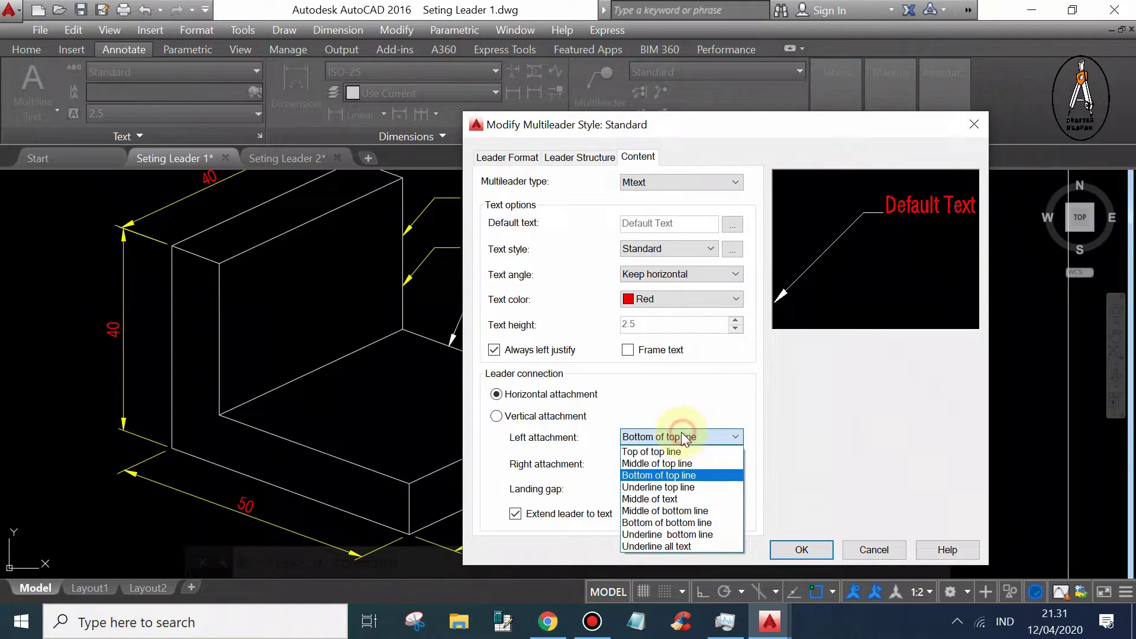
pyautogui.click(658, 460)
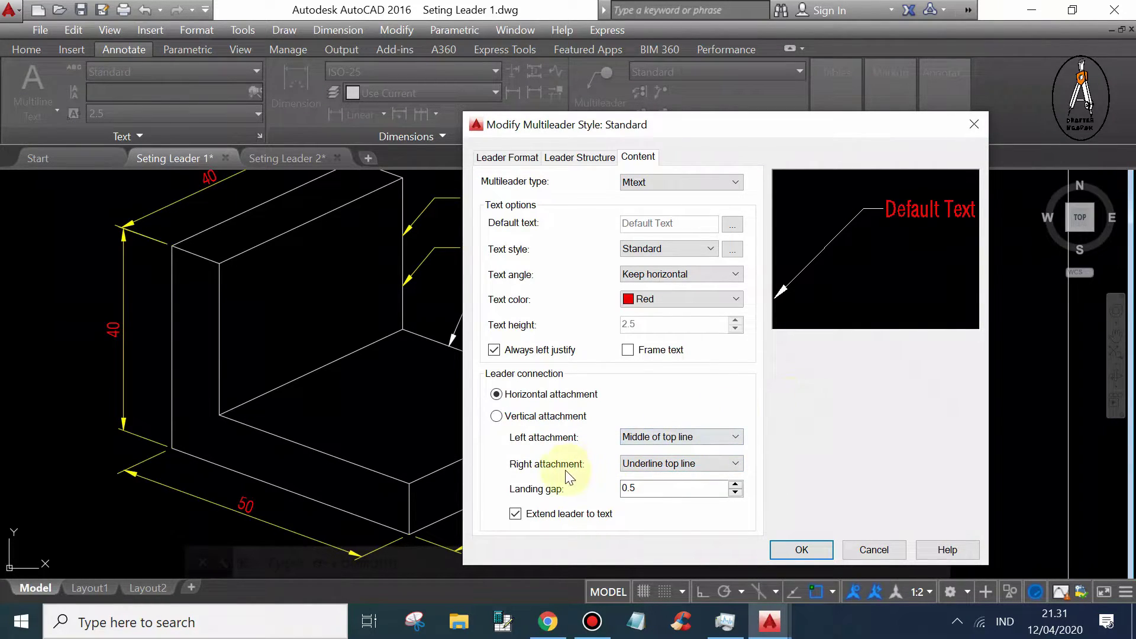
# Set the right-side attachment to Middle of top line after trying Top of top line
pyautogui.click(680, 463)
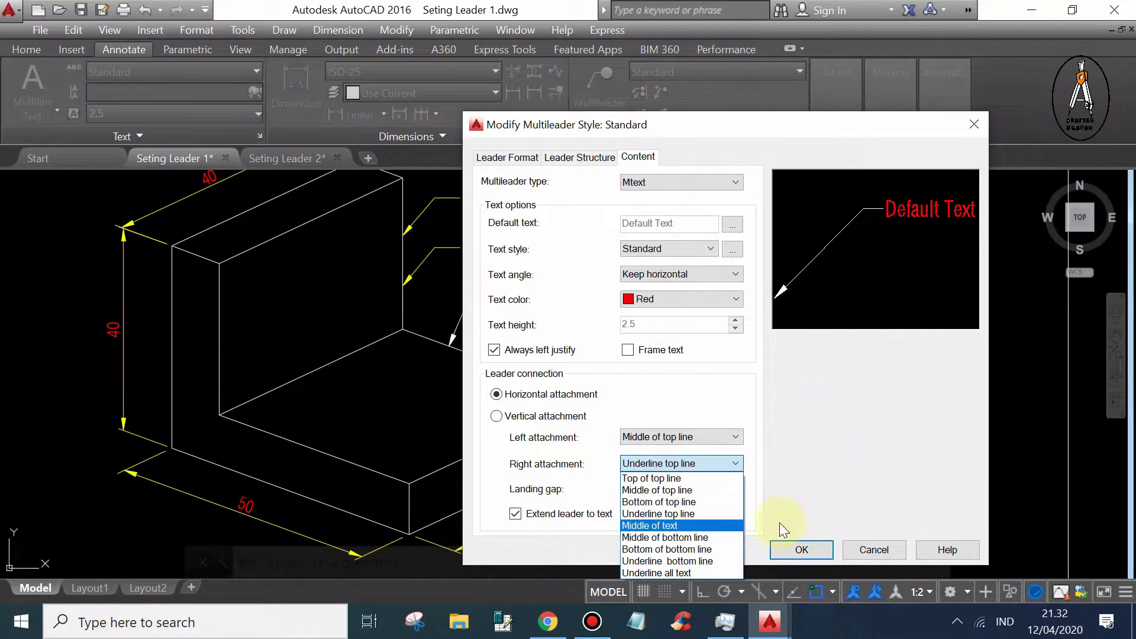
pyautogui.click(886, 462)
pyautogui.click(693, 464)
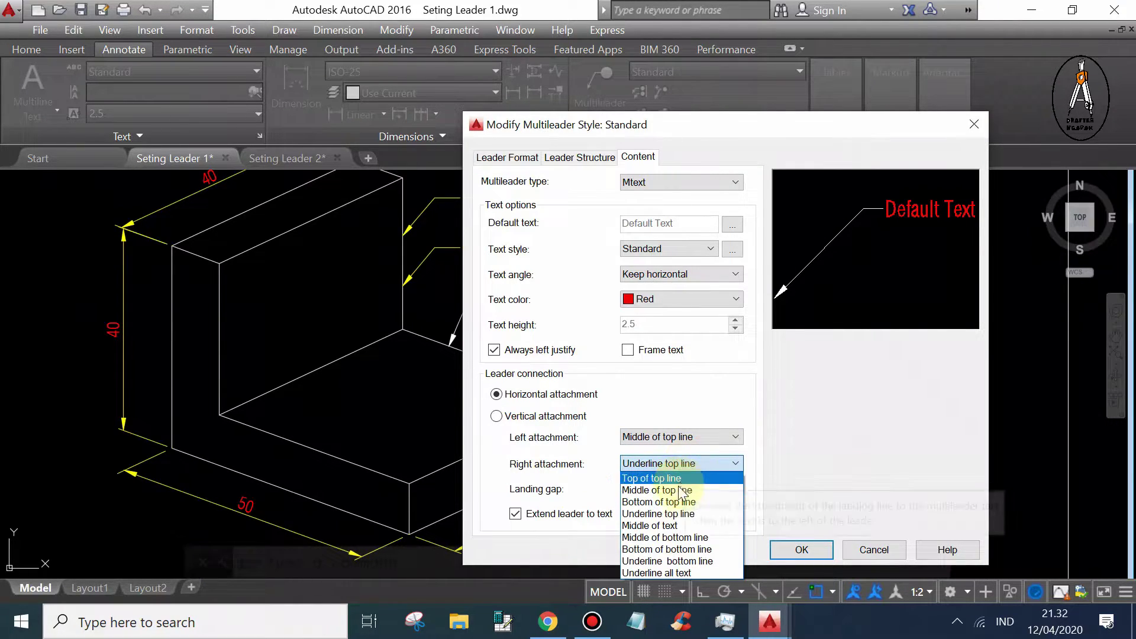
pyautogui.click(657, 475)
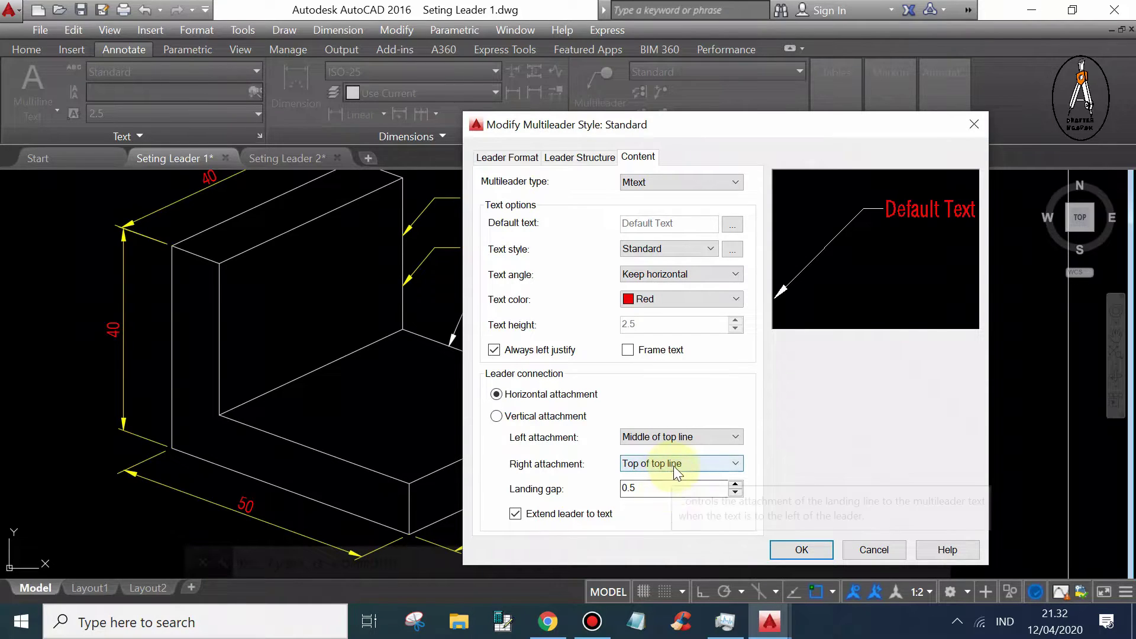
pyautogui.click(666, 465)
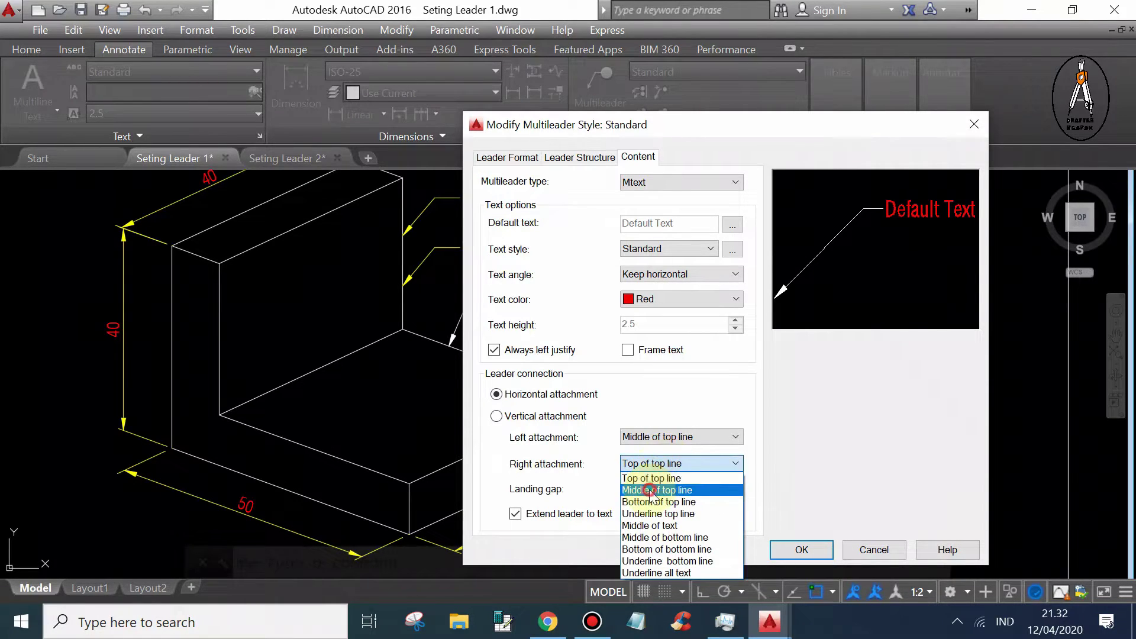
pyautogui.click(656, 489)
# Keep right attachment at Middle of top line, save the Standard style and close the manager
pyautogui.click(659, 465)
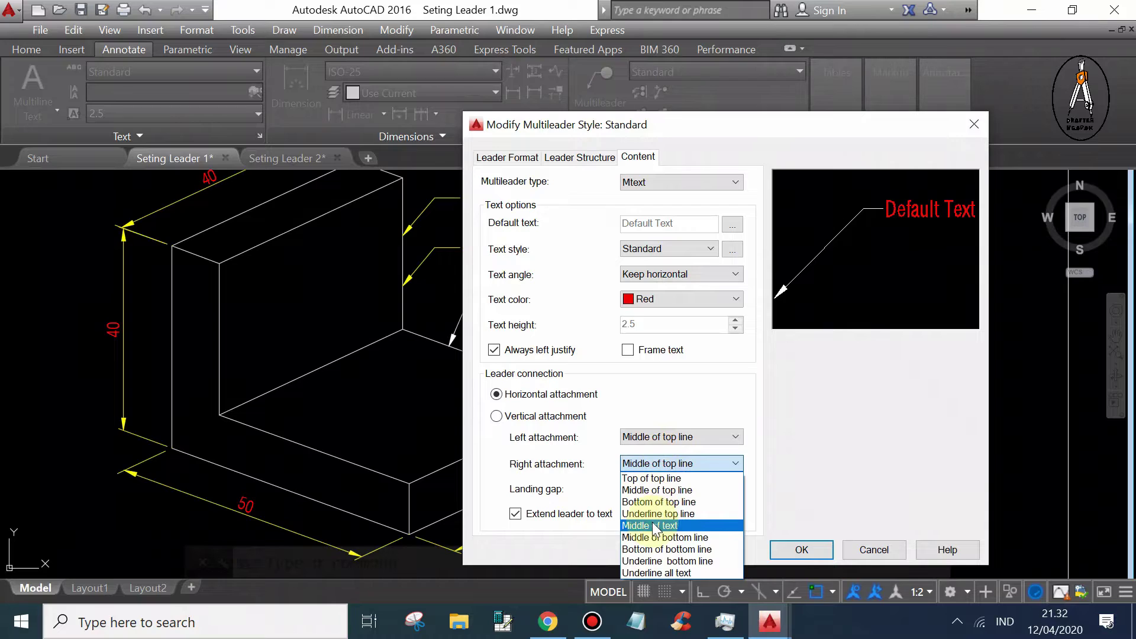
pyautogui.click(662, 524)
pyautogui.click(664, 467)
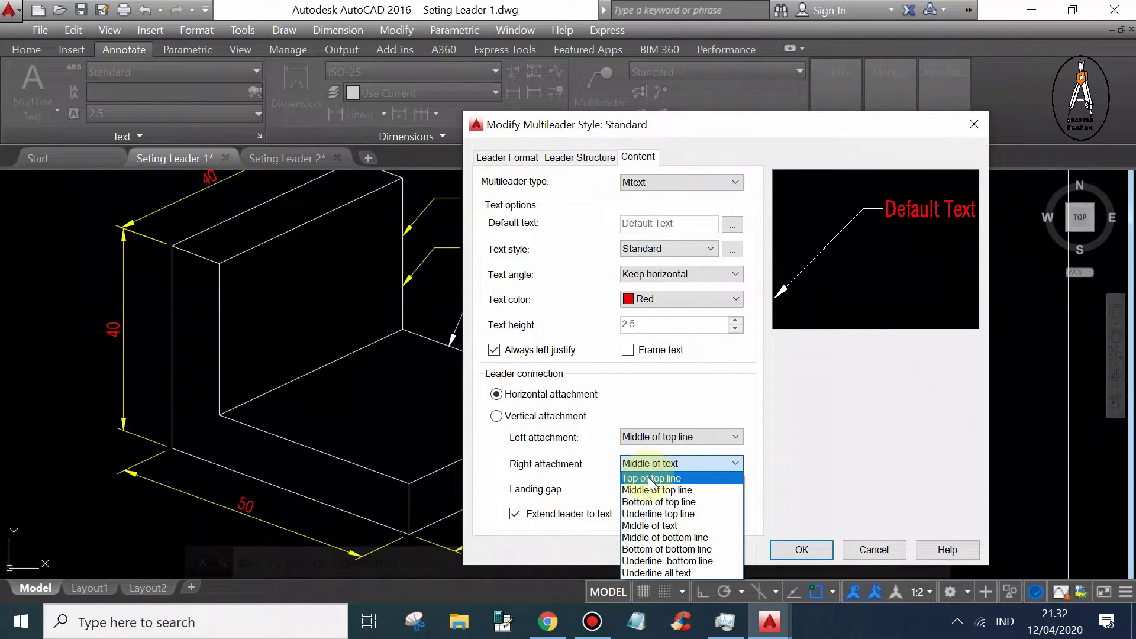
pyautogui.click(654, 490)
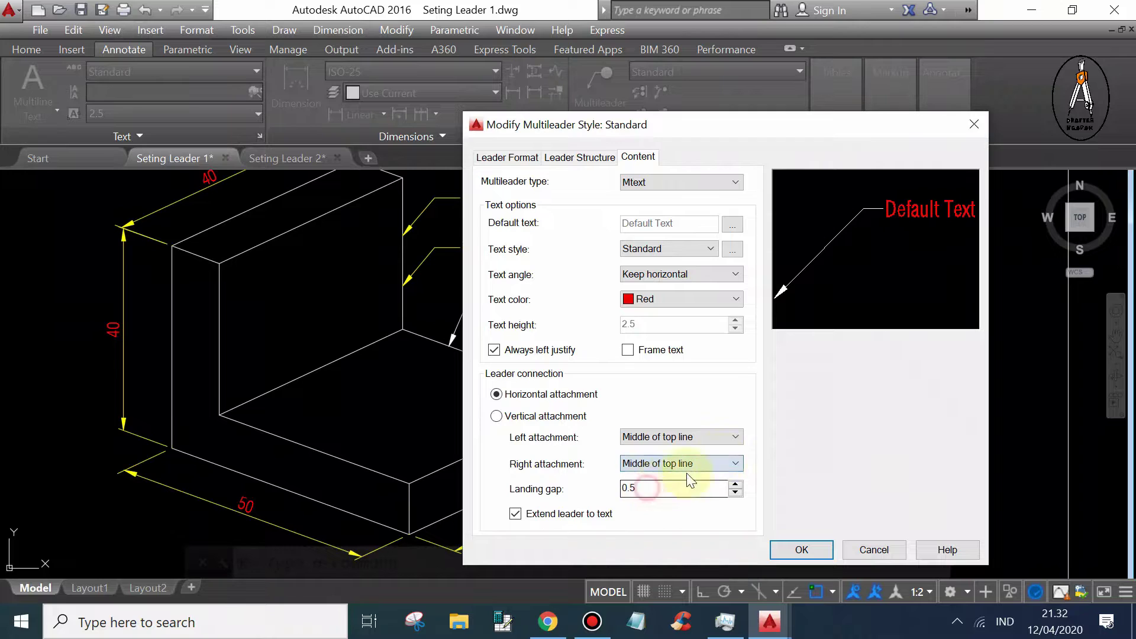
pyautogui.click(802, 550)
pyautogui.click(832, 239)
# Add a multileader reading 'asdasda' pointing at the L-block's lower front edge
pyautogui.click(769, 430)
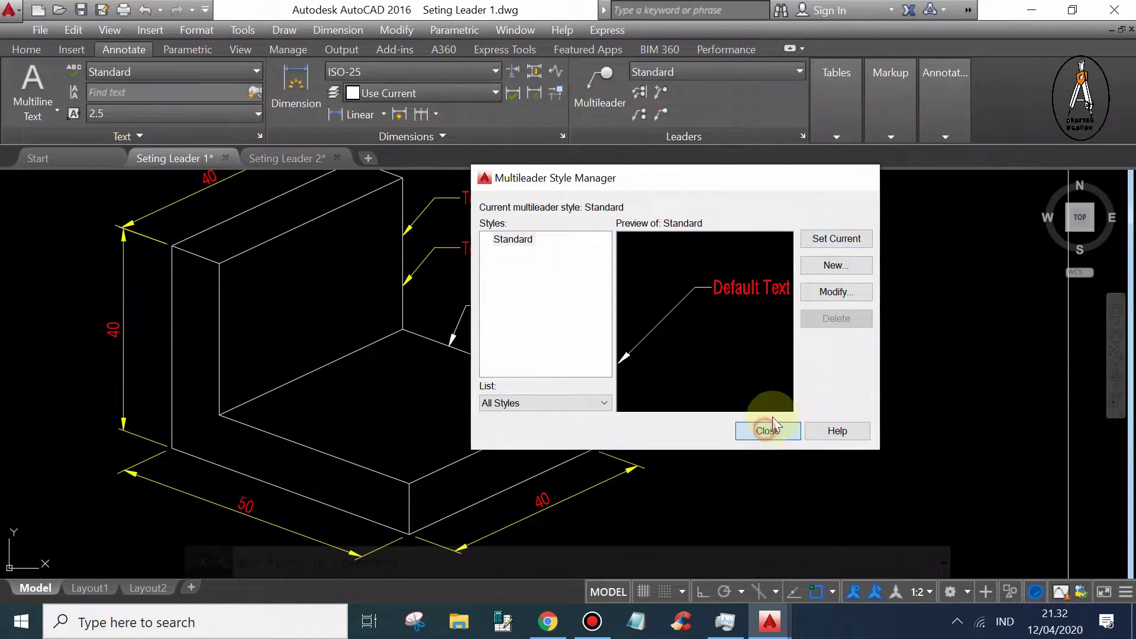
pyautogui.click(600, 94)
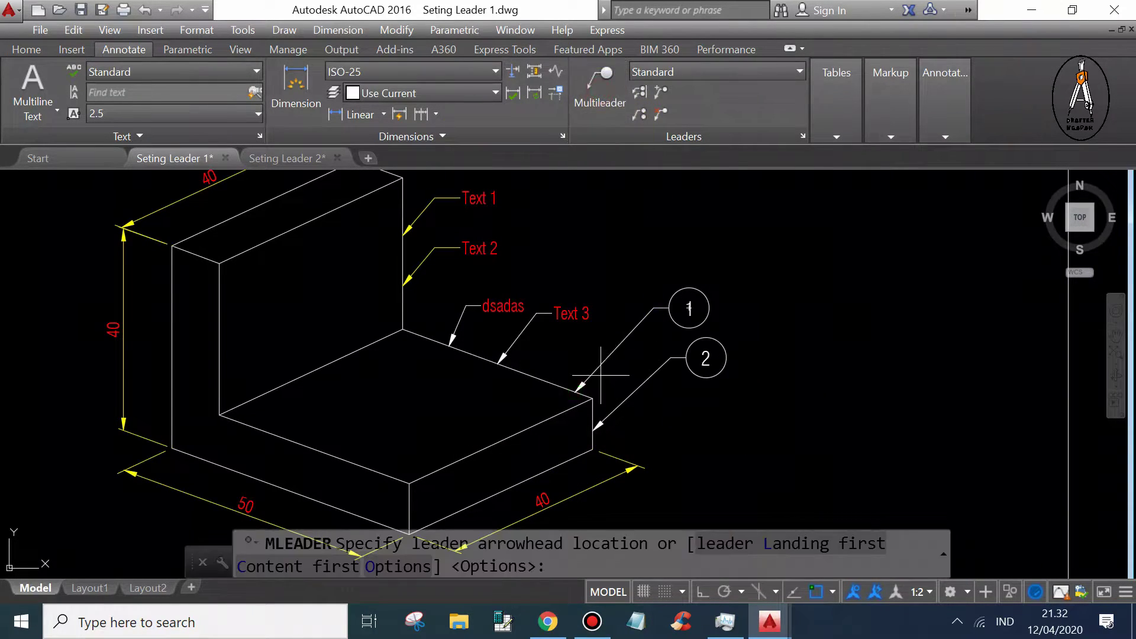
pyautogui.scroll(-3, 523, 294)
pyautogui.scroll(3, 542, 444)
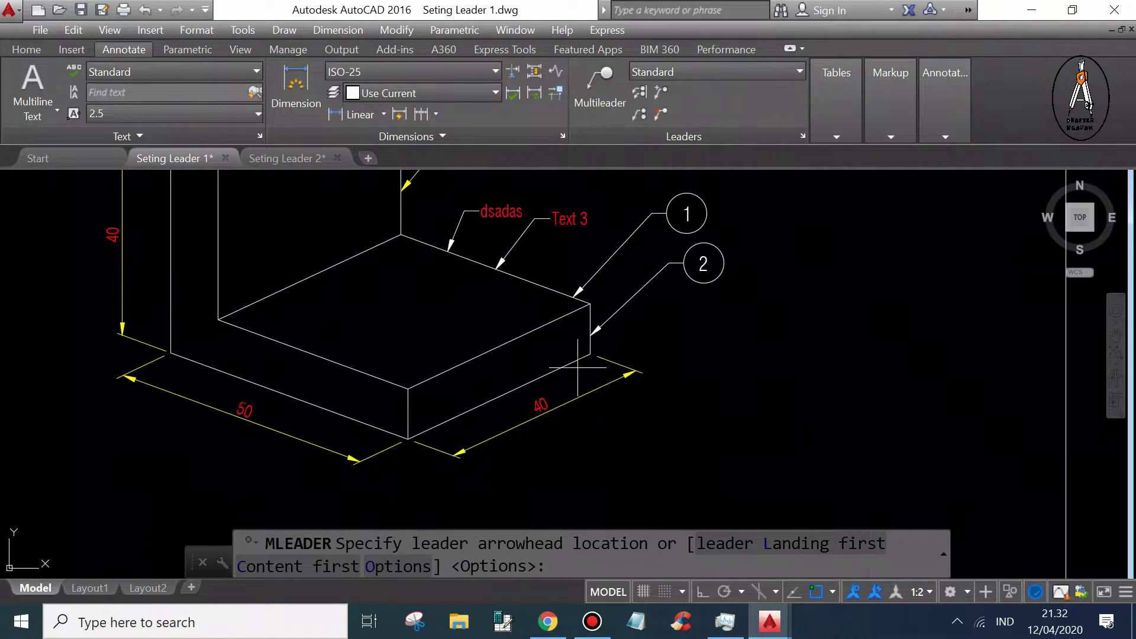
pyautogui.click(561, 366)
pyautogui.click(656, 407)
pyautogui.write('a')
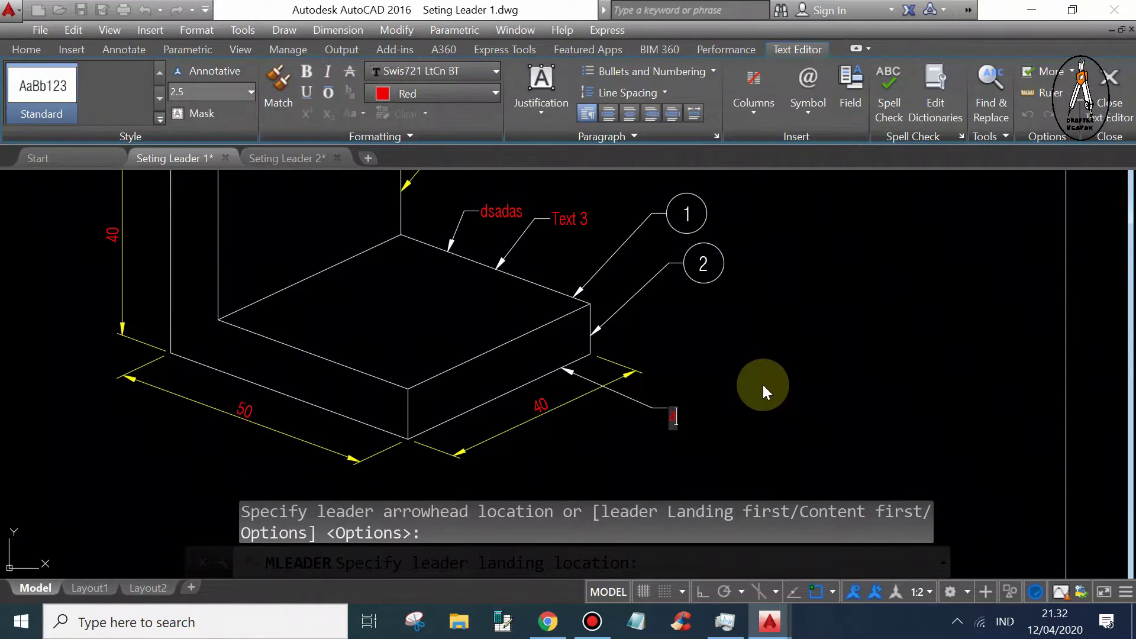
pyautogui.write('sdasda')
pyautogui.click(719, 416)
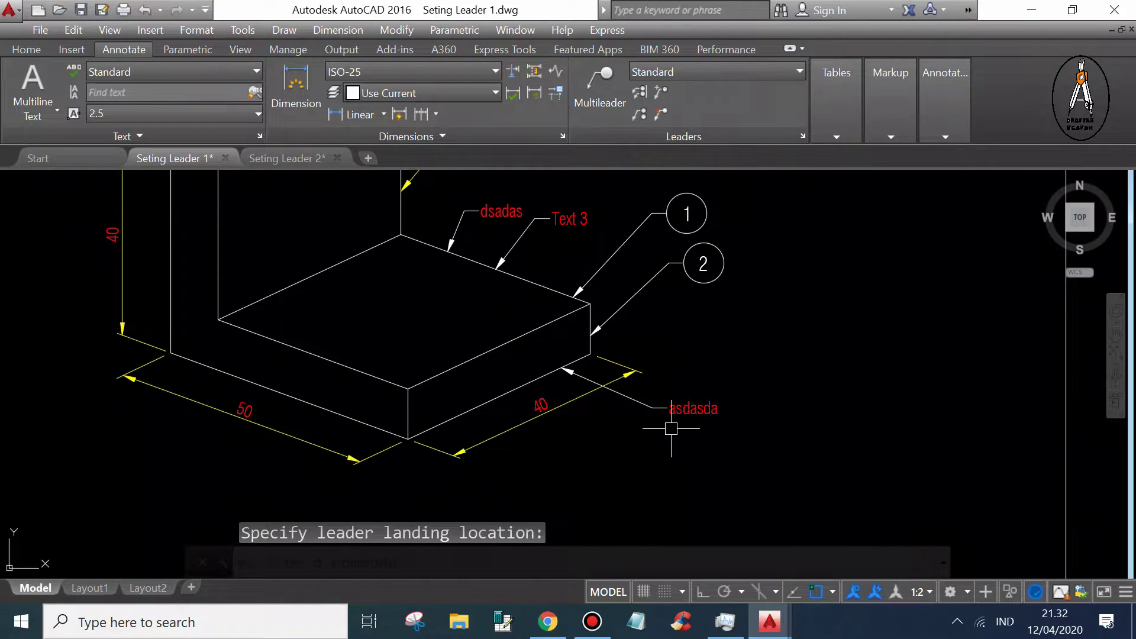
# Reopen the Standard multileader style for editing via MLEADERSTYLE
pyautogui.write('ML')
pyautogui.click(432, 441)
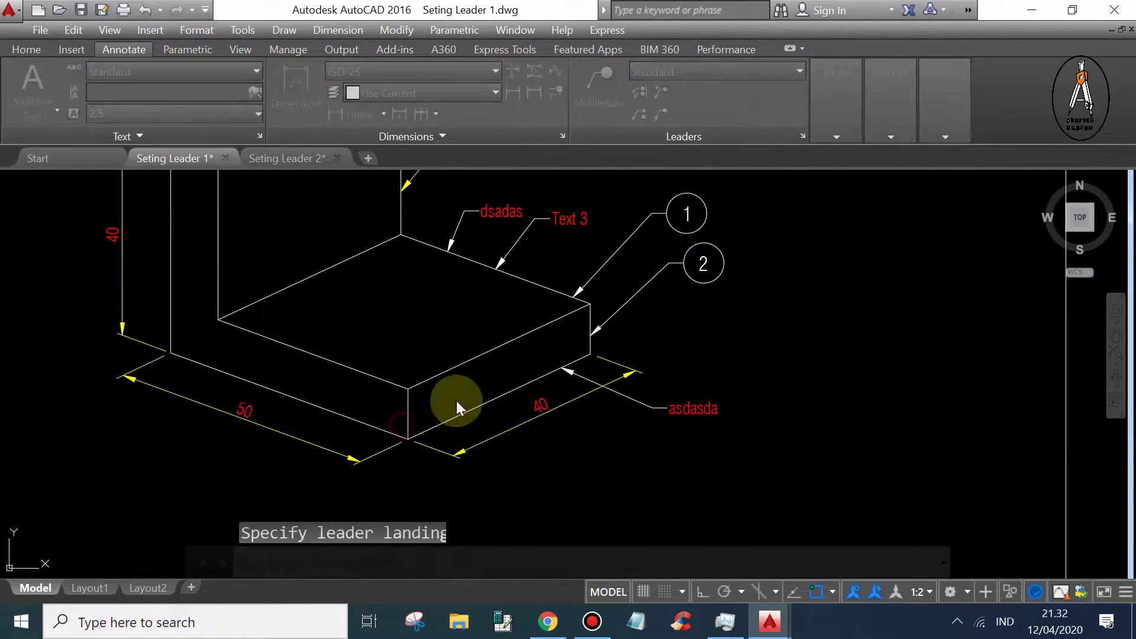
pyautogui.click(864, 291)
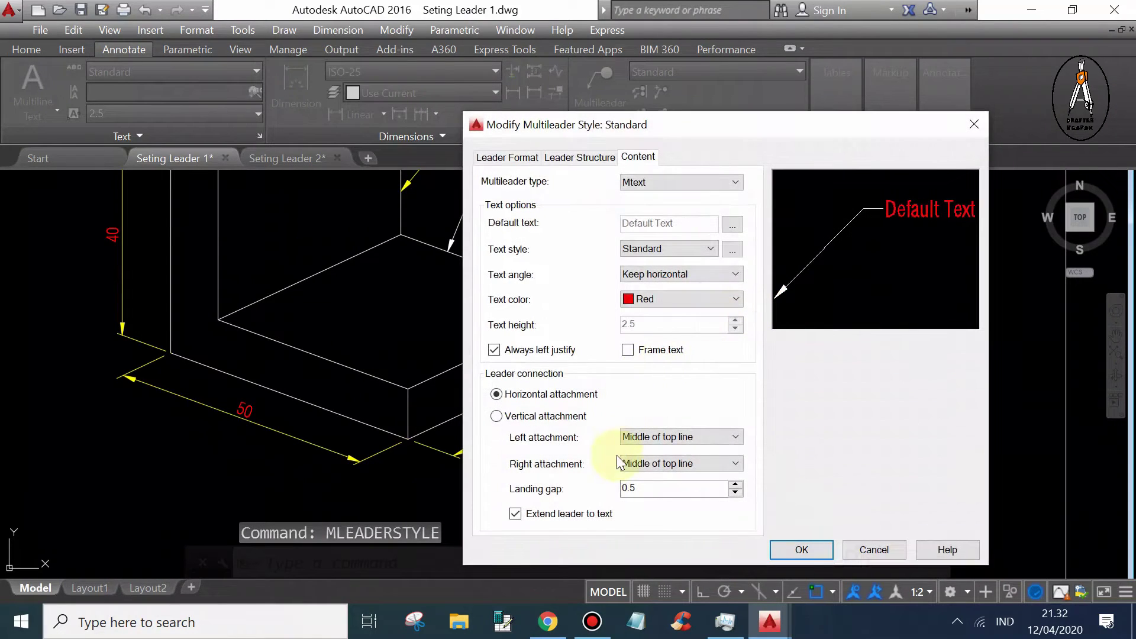
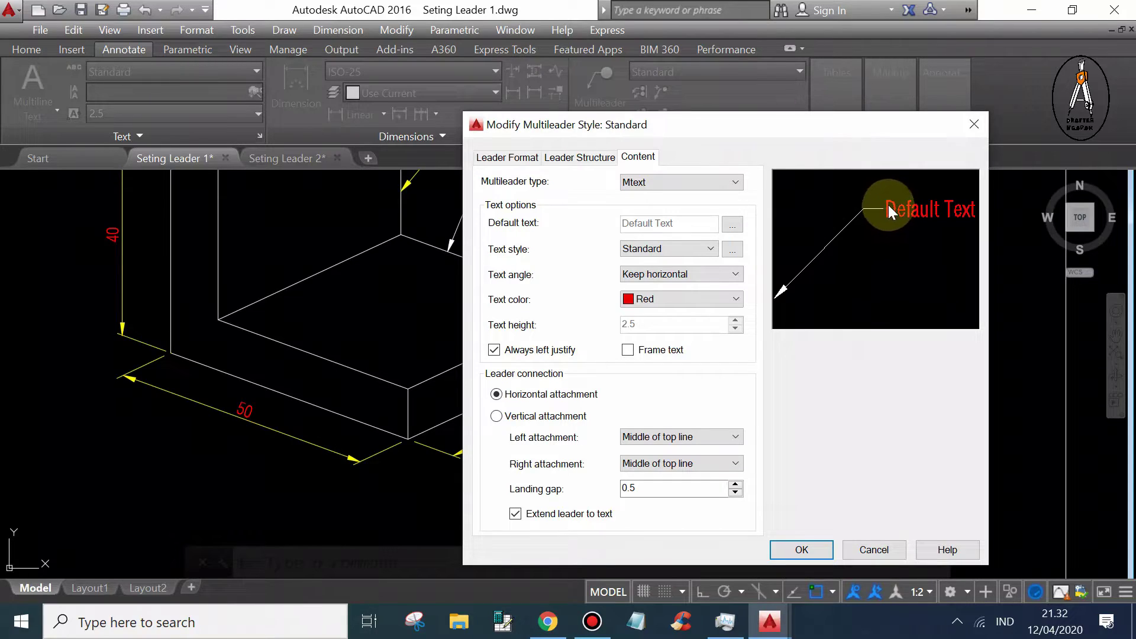
# Try a landing gap of 3 in the Standard multileader style, then restore it to 0.5
pyautogui.moveTo(639, 488); pyautogui.dragTo(614, 487)
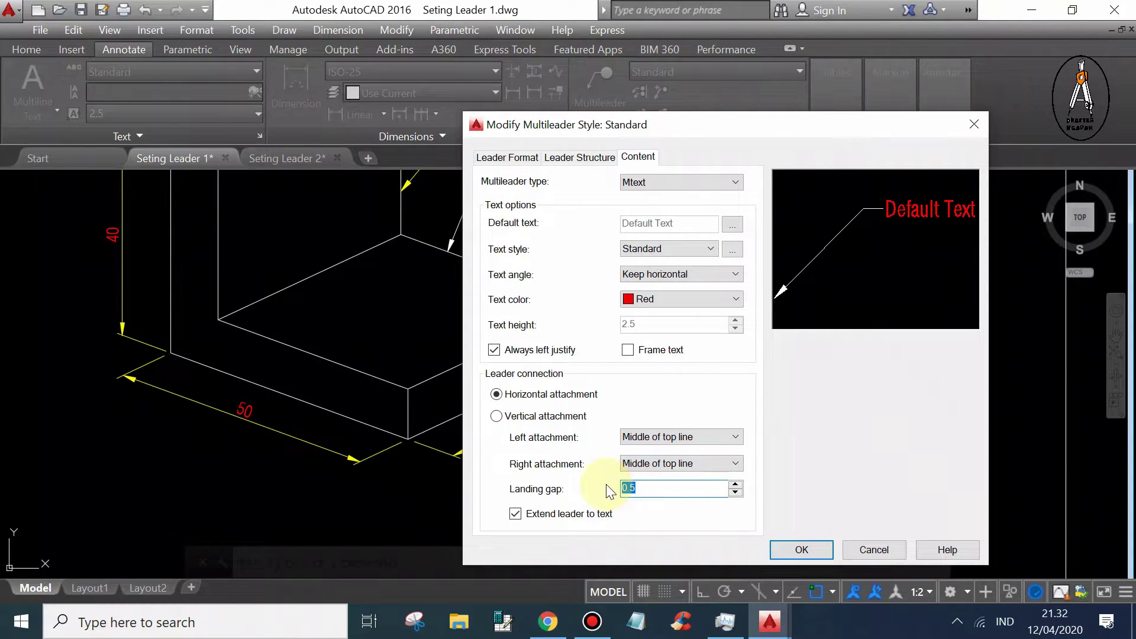
pyautogui.write('3')
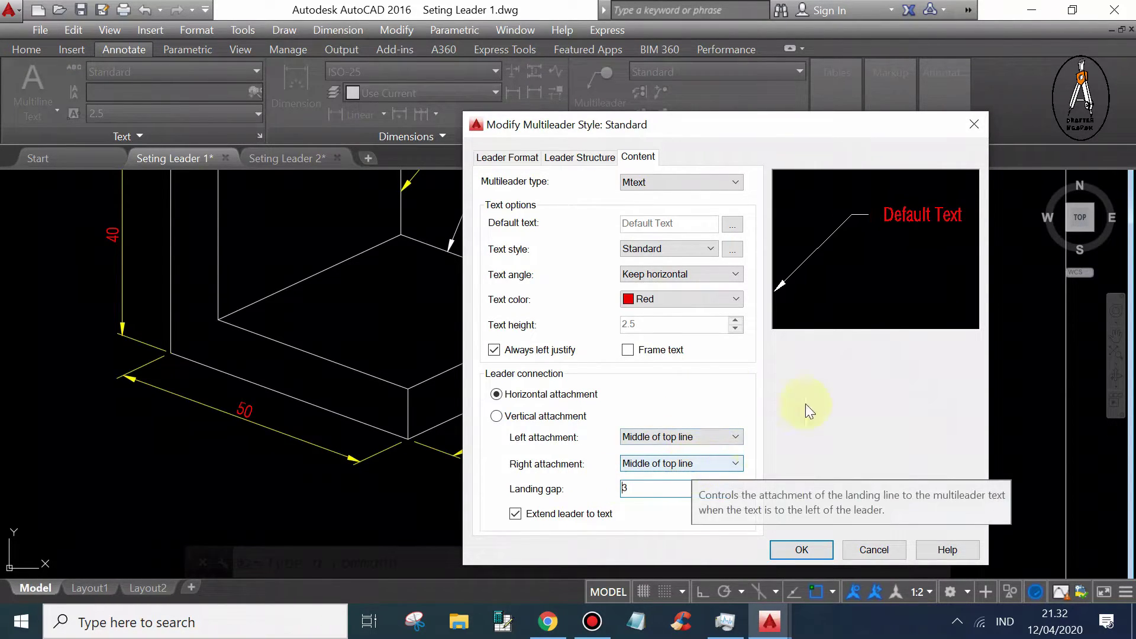
pyautogui.moveTo(630, 489); pyautogui.dragTo(556, 496)
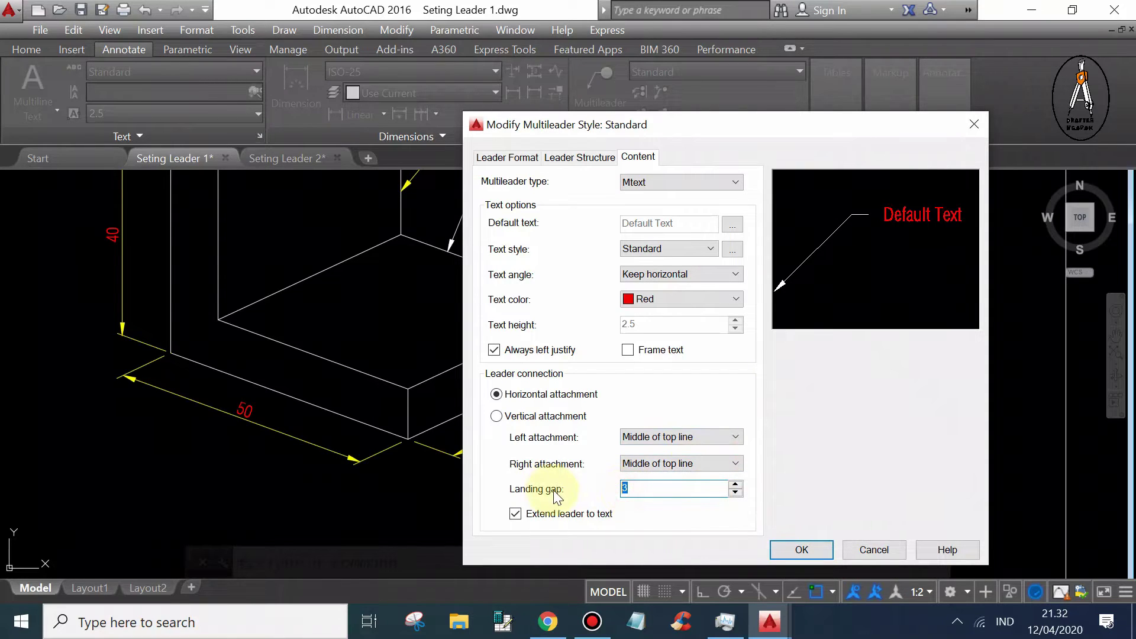
pyautogui.write('0.5')
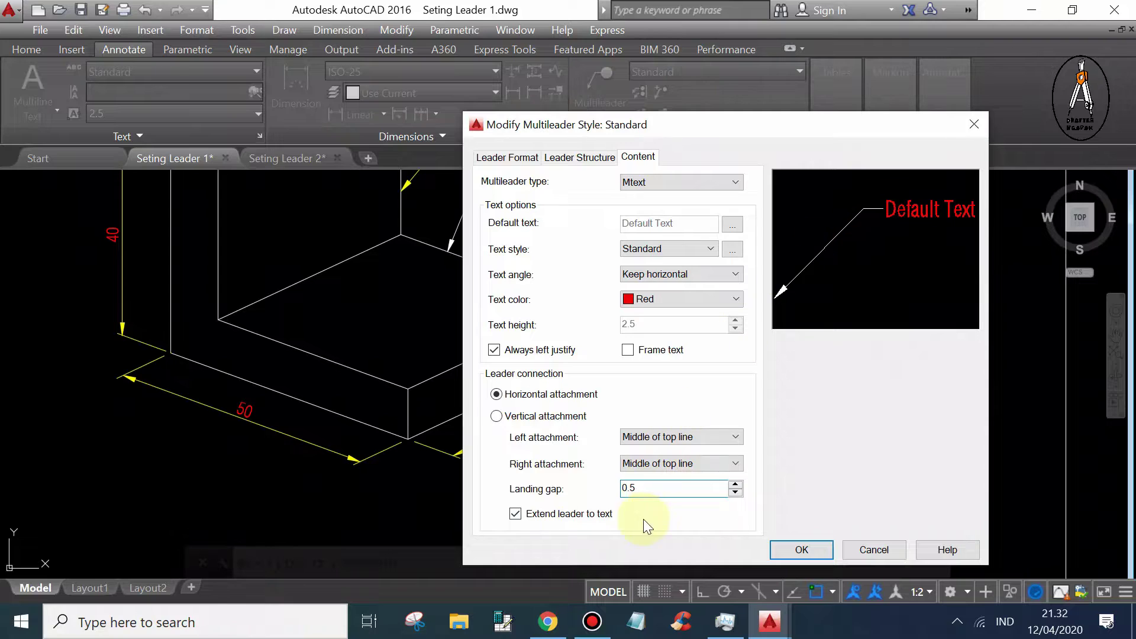
pyautogui.click(573, 516)
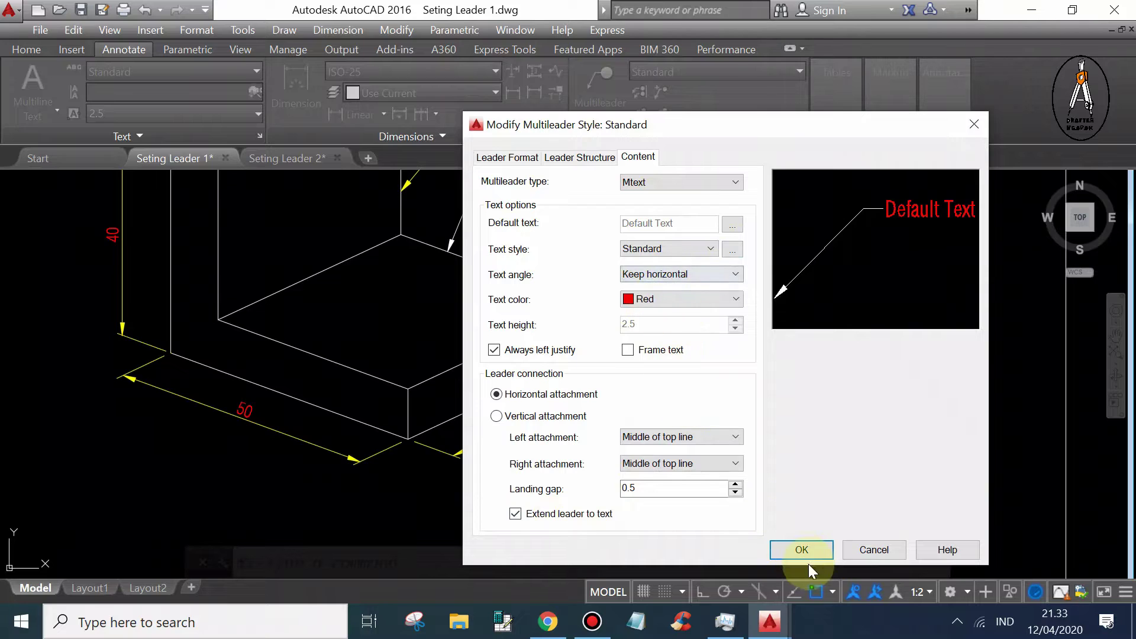
# Review the Leader Format and Leader Structure tabs, accept the style, and make Standard current
pyautogui.click(501, 158)
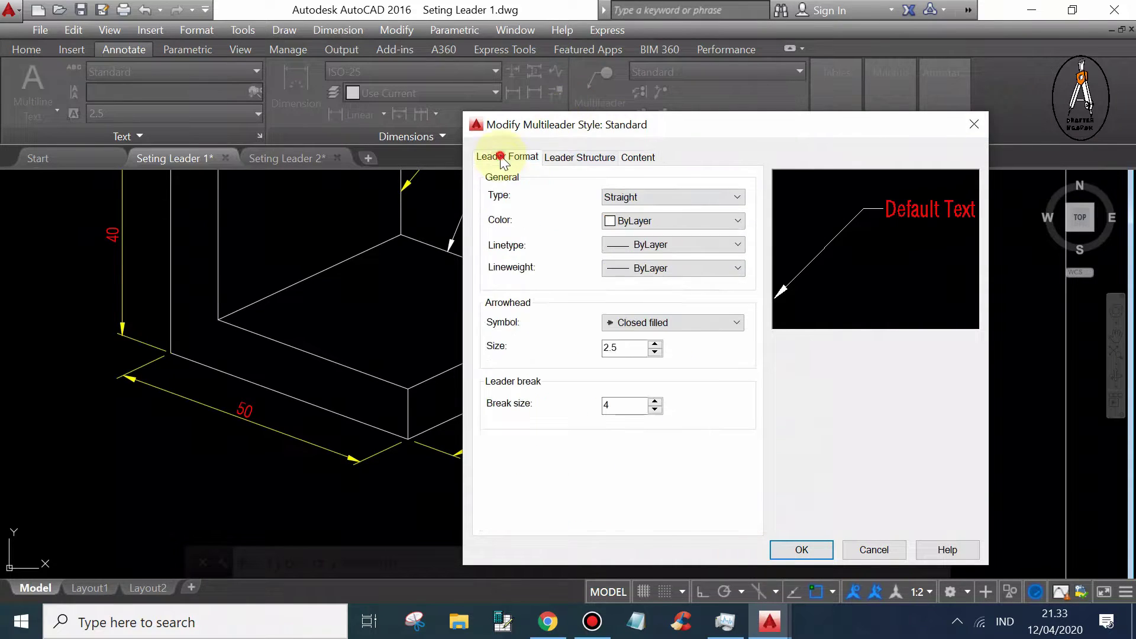
pyautogui.click(576, 159)
pyautogui.click(643, 158)
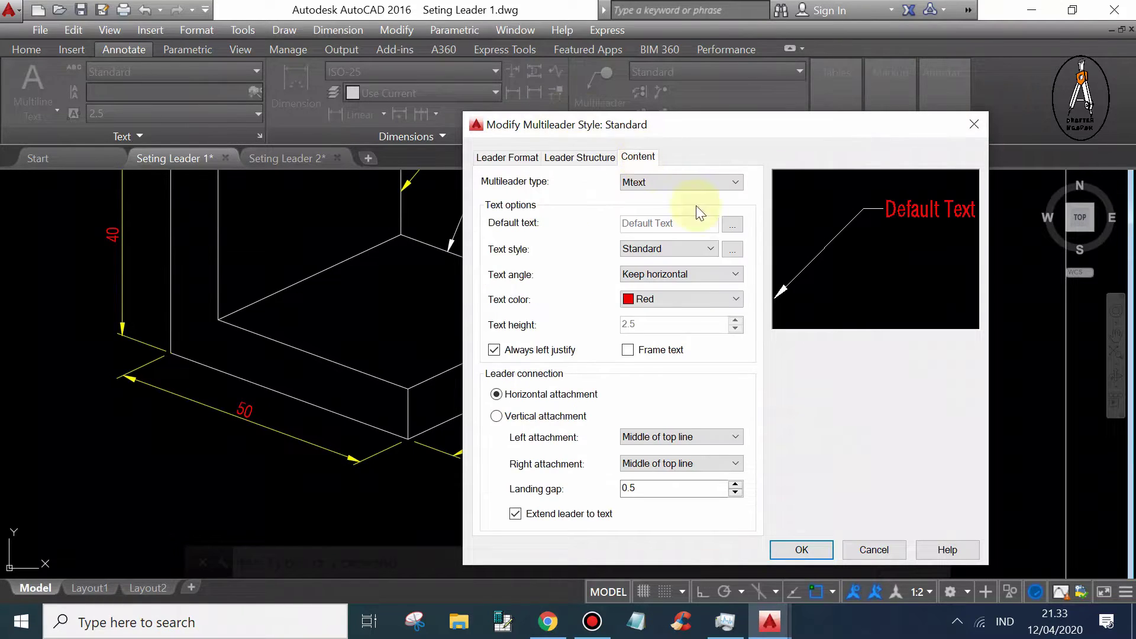
pyautogui.click(801, 551)
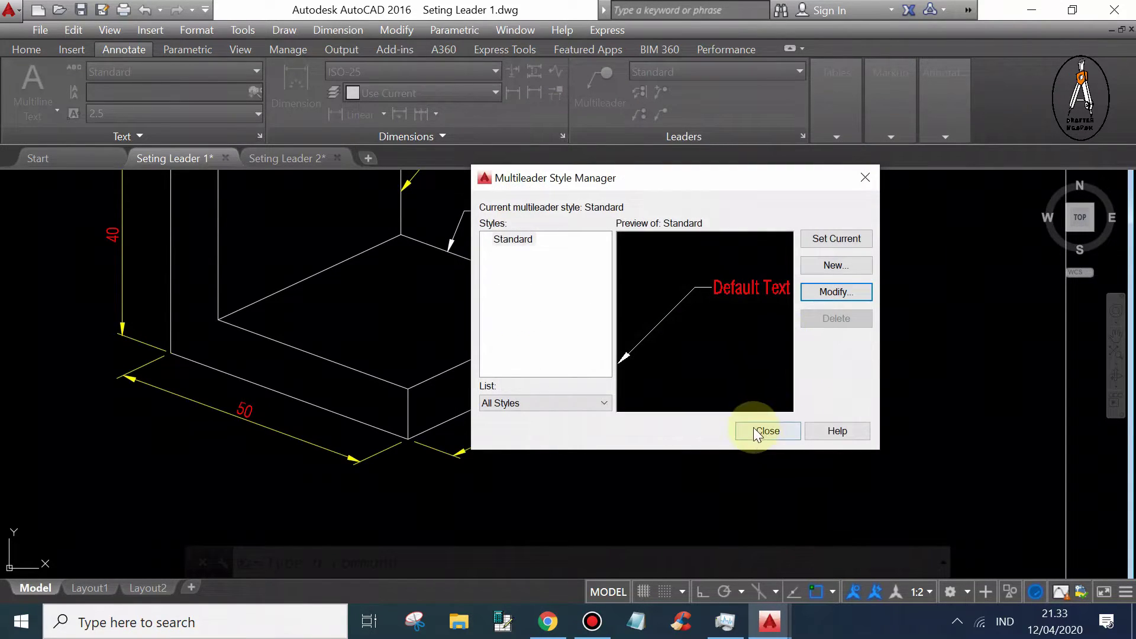
pyautogui.click(839, 239)
# Close the Multileader Style Manager, then reopen it with ML and close it unchanged
pyautogui.click(769, 430)
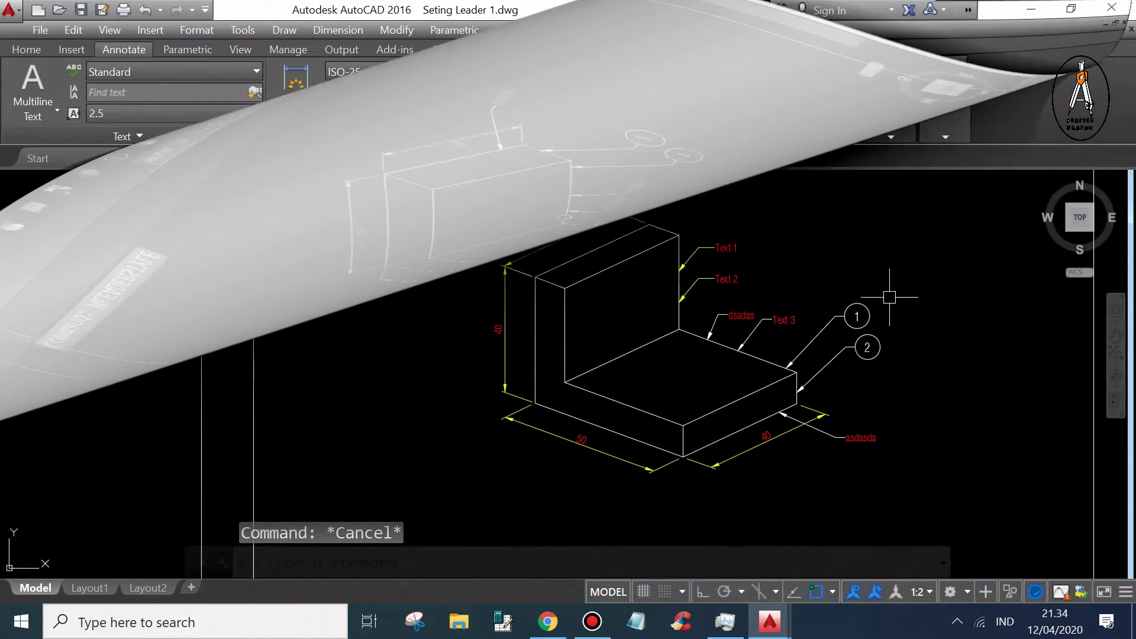
pyautogui.write('ML')
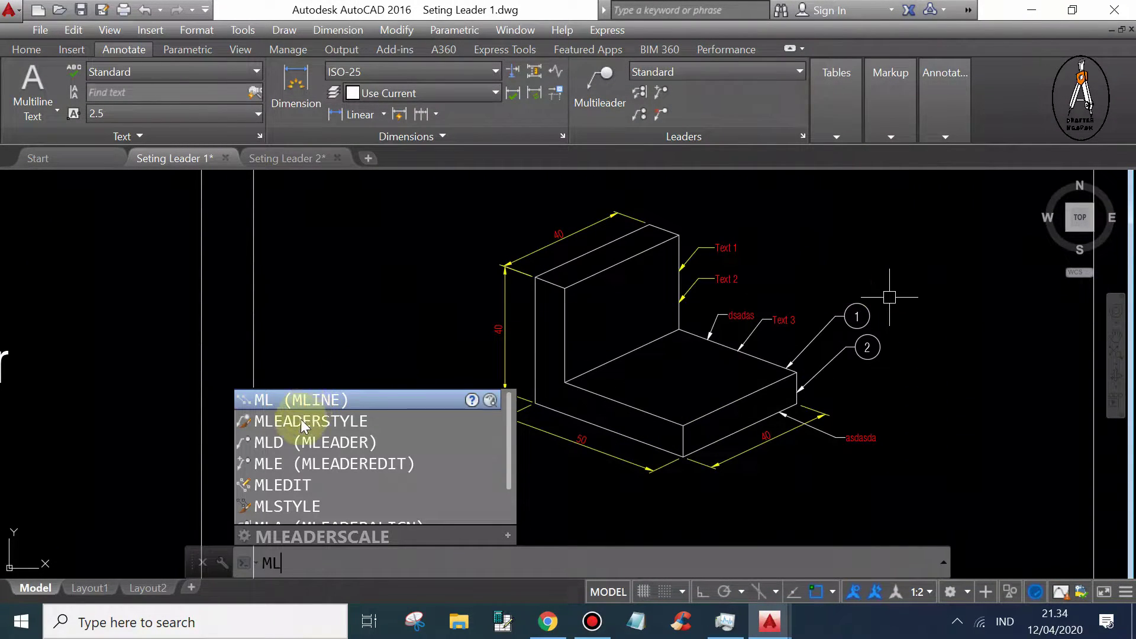
pyautogui.click(300, 421)
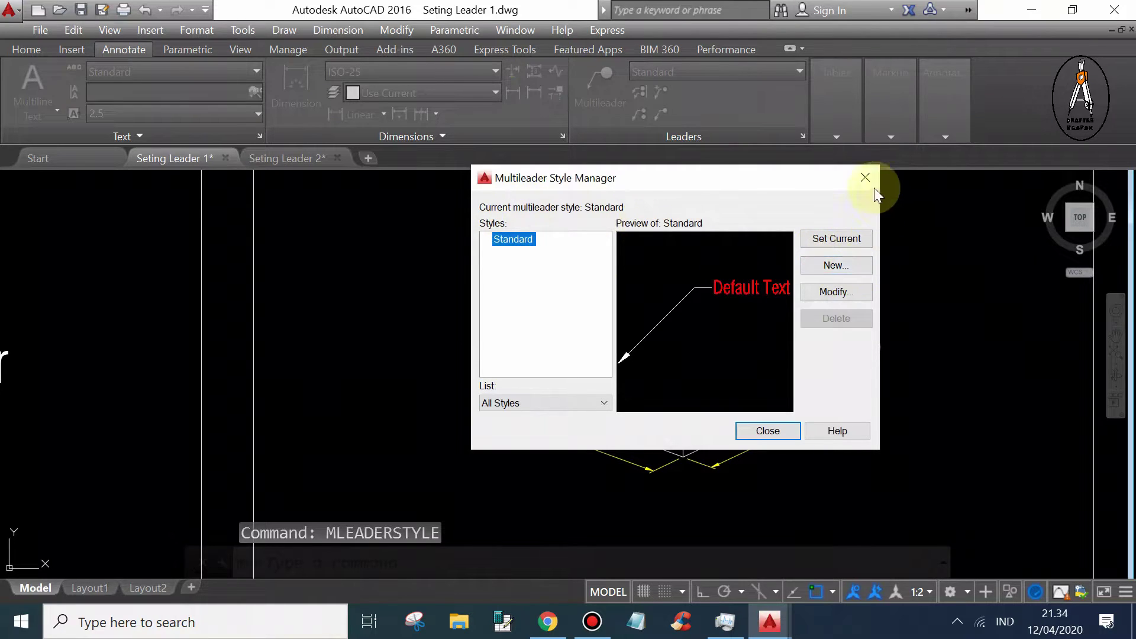
pyautogui.click(868, 180)
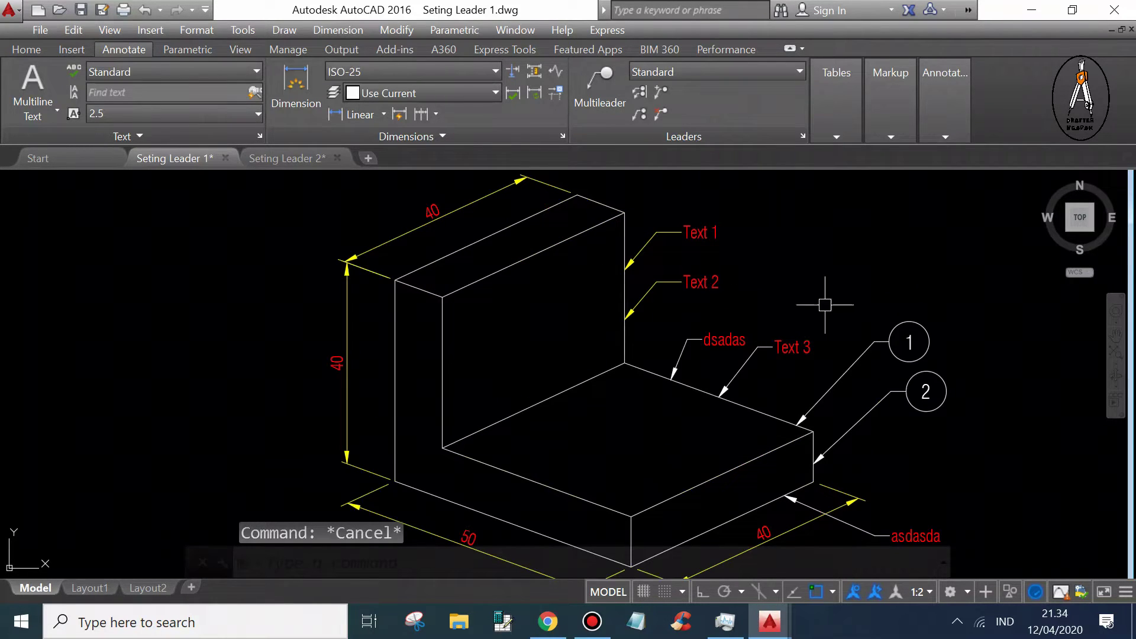
# Pan and zoom in on the Text 1 and Text 2 labels on the block
pyautogui.moveTo(825, 304); pyautogui.dragTo(777, 315, button='middle')
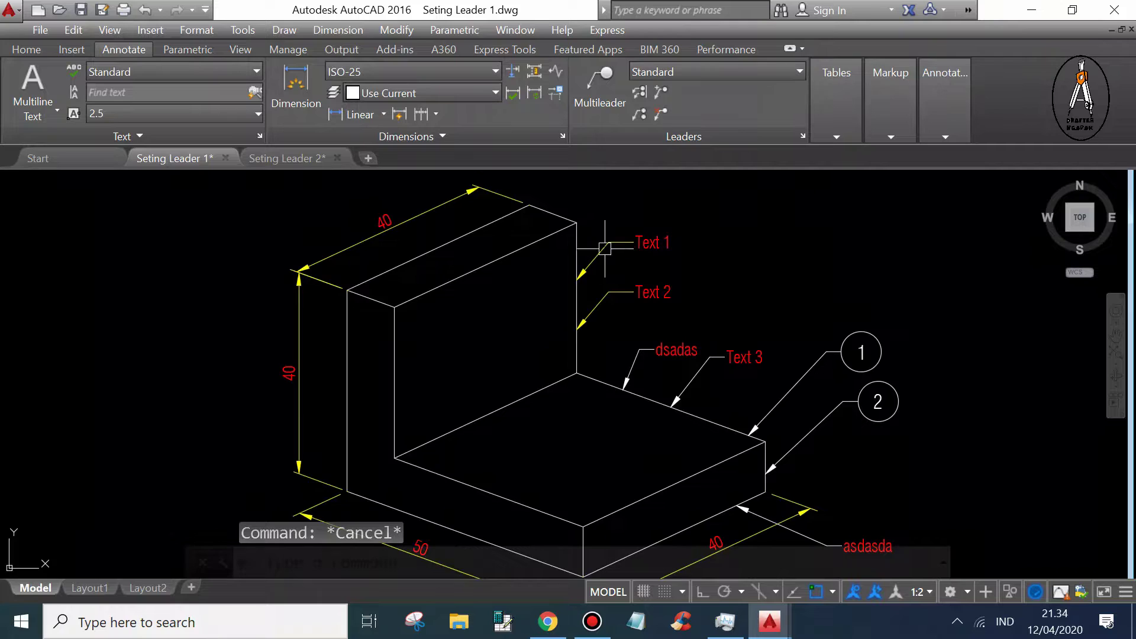
pyautogui.scroll(1, 605, 247)
pyautogui.scroll(1, 622, 233)
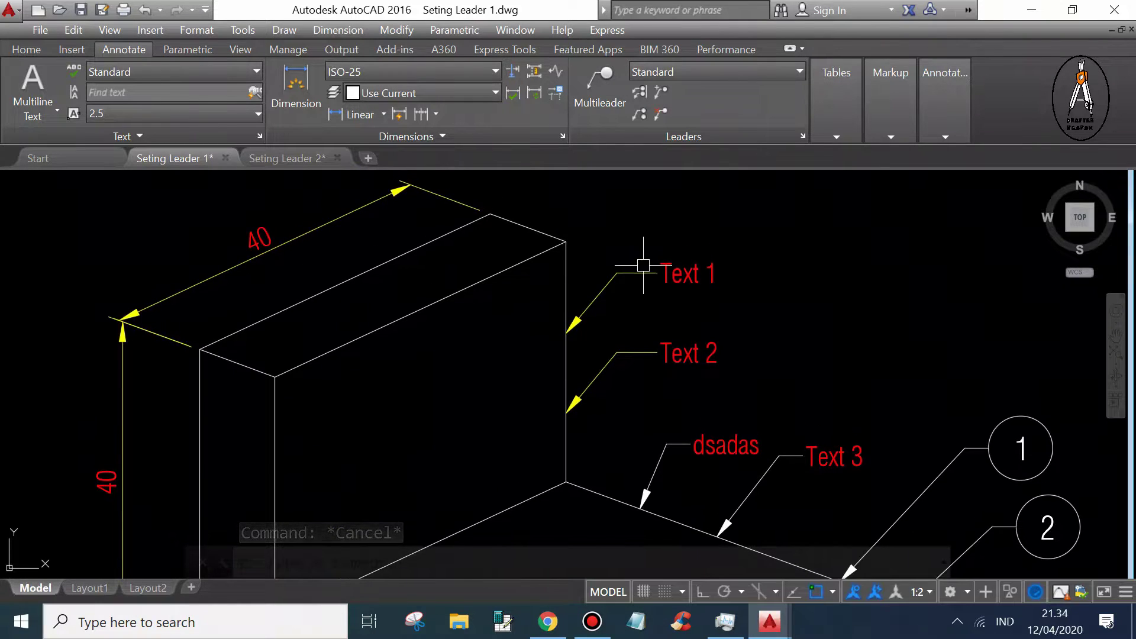
pyautogui.scroll(2, 607, 271)
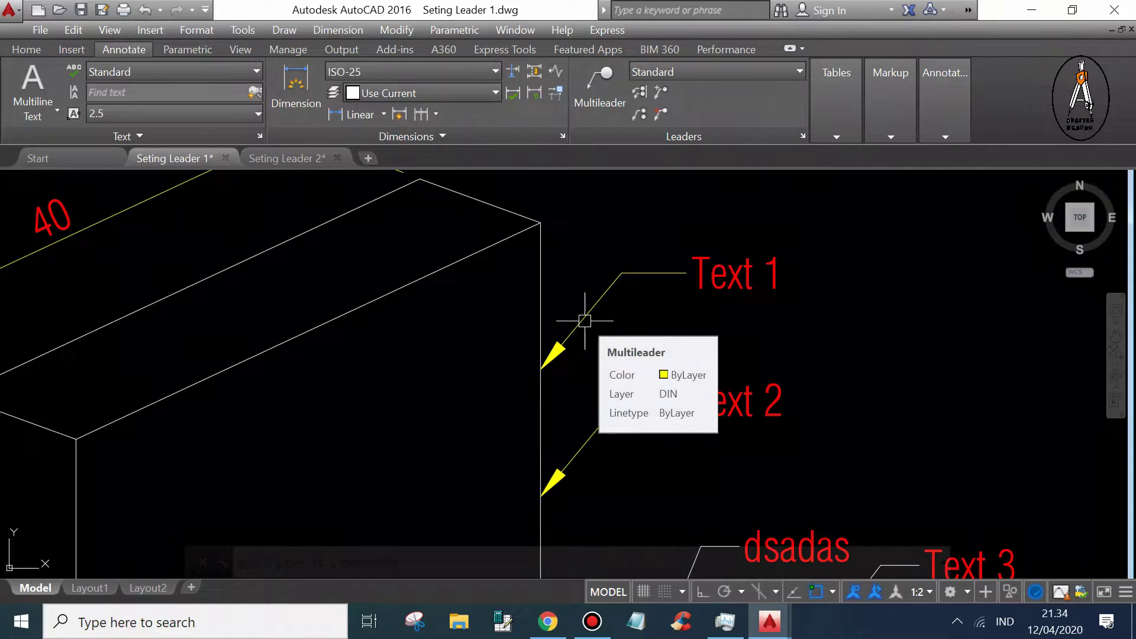
# Select the Text 1 multileader and move and widen its Quick Properties panel
pyautogui.click(584, 321)
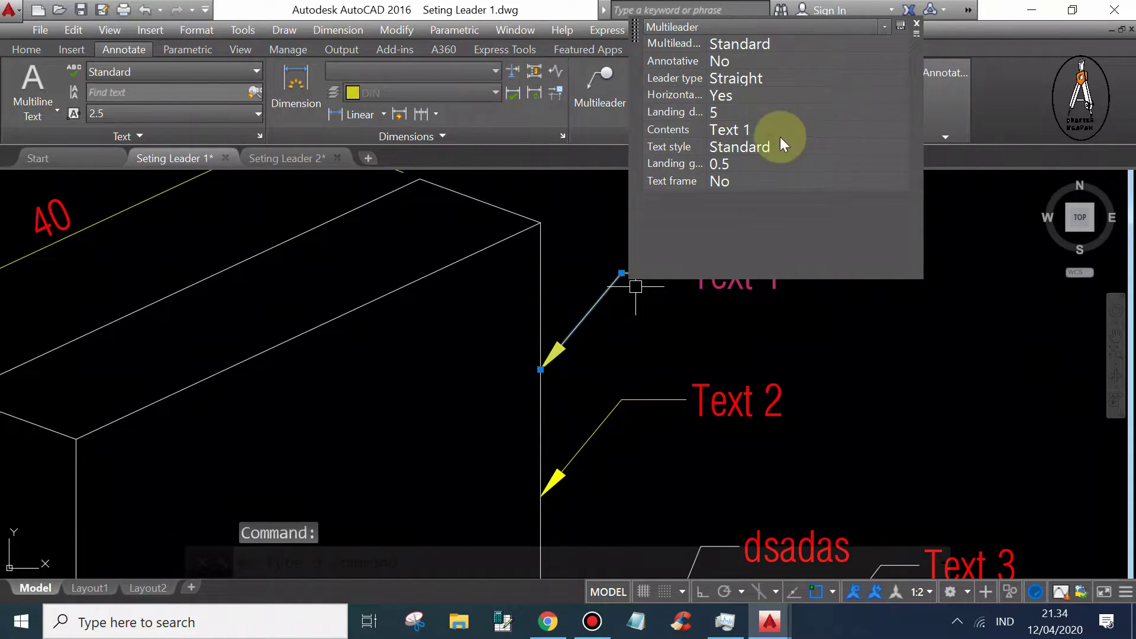
pyautogui.click(790, 29)
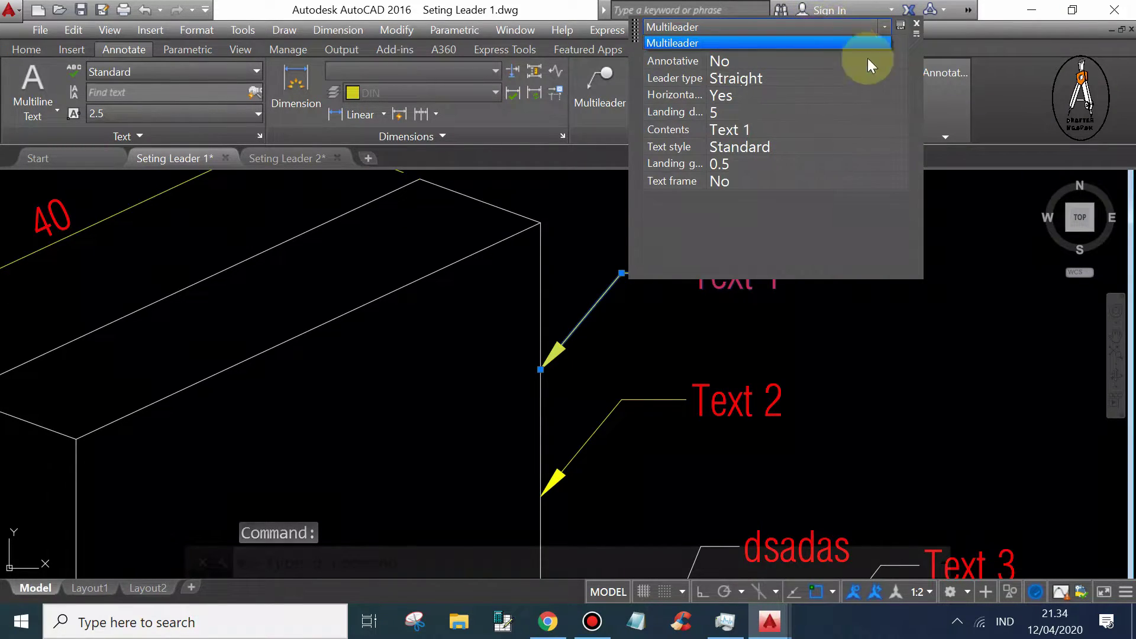
pyautogui.click(828, 240)
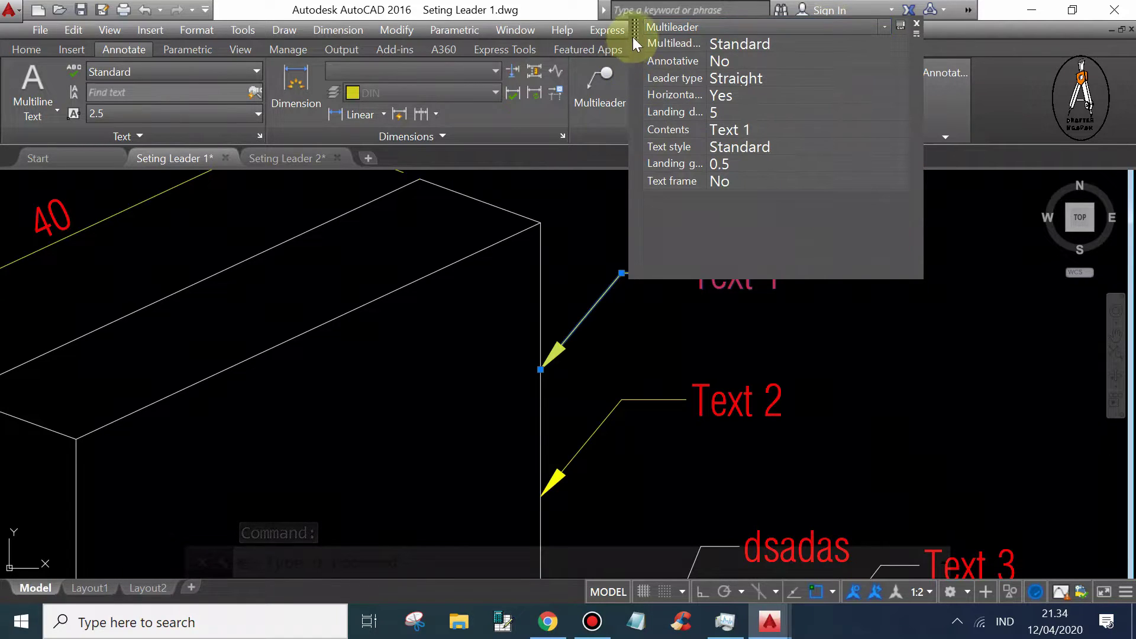
pyautogui.moveTo(634, 32); pyautogui.dragTo(787, 111)
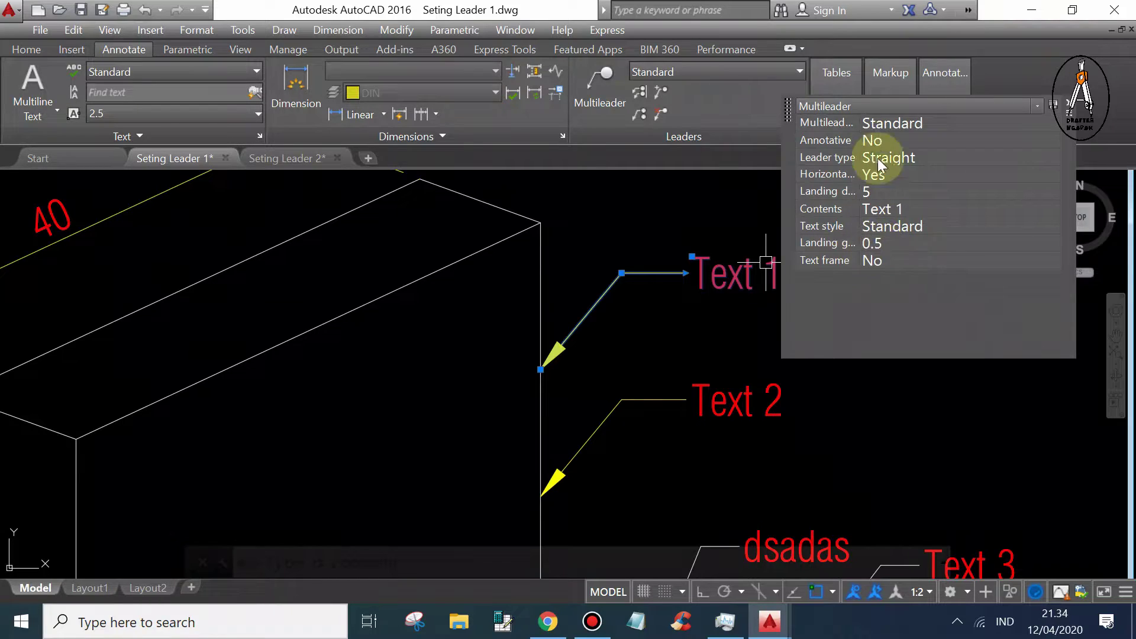
pyautogui.moveTo(859, 141); pyautogui.dragTo(895, 139)
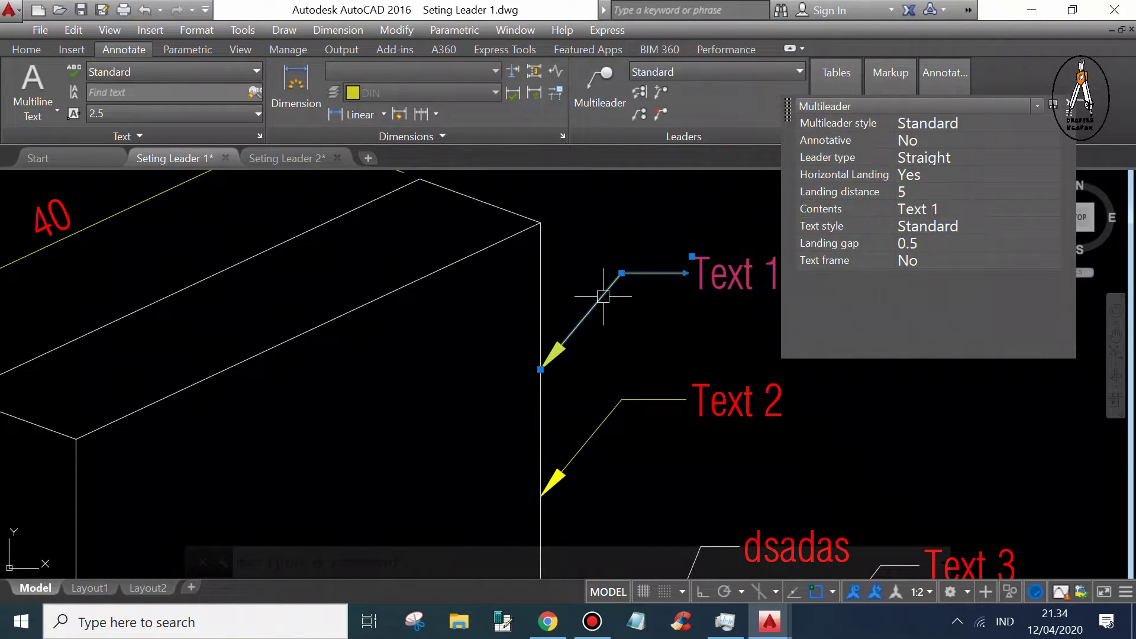
# Switch the Text 1 leader type to Spline, then back to Straight
pyautogui.click(958, 123)
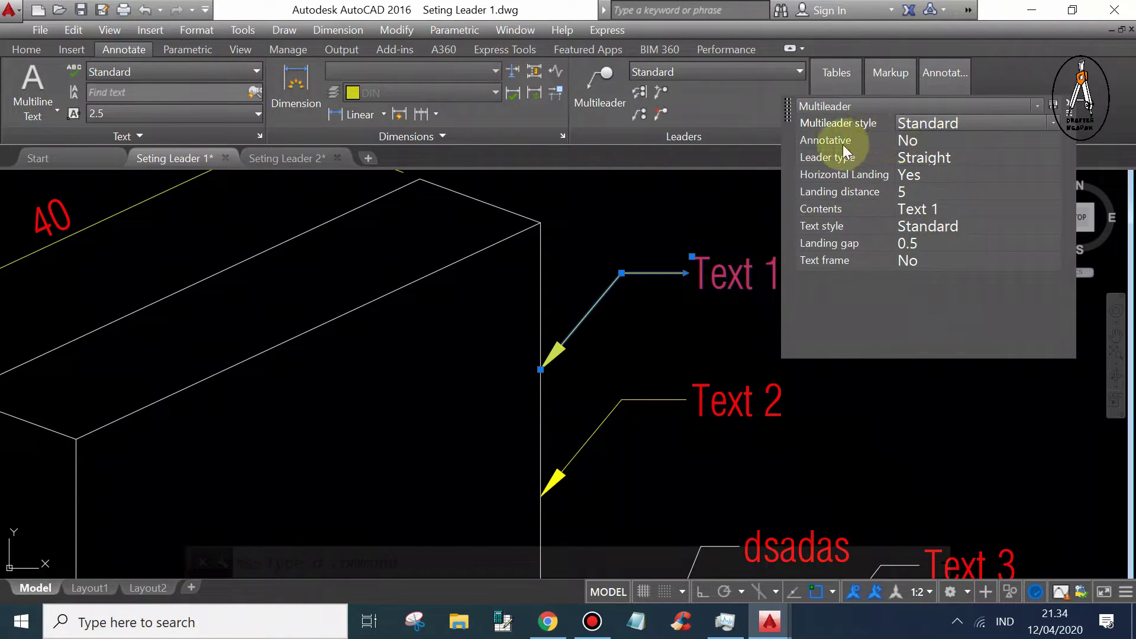
pyautogui.click(941, 161)
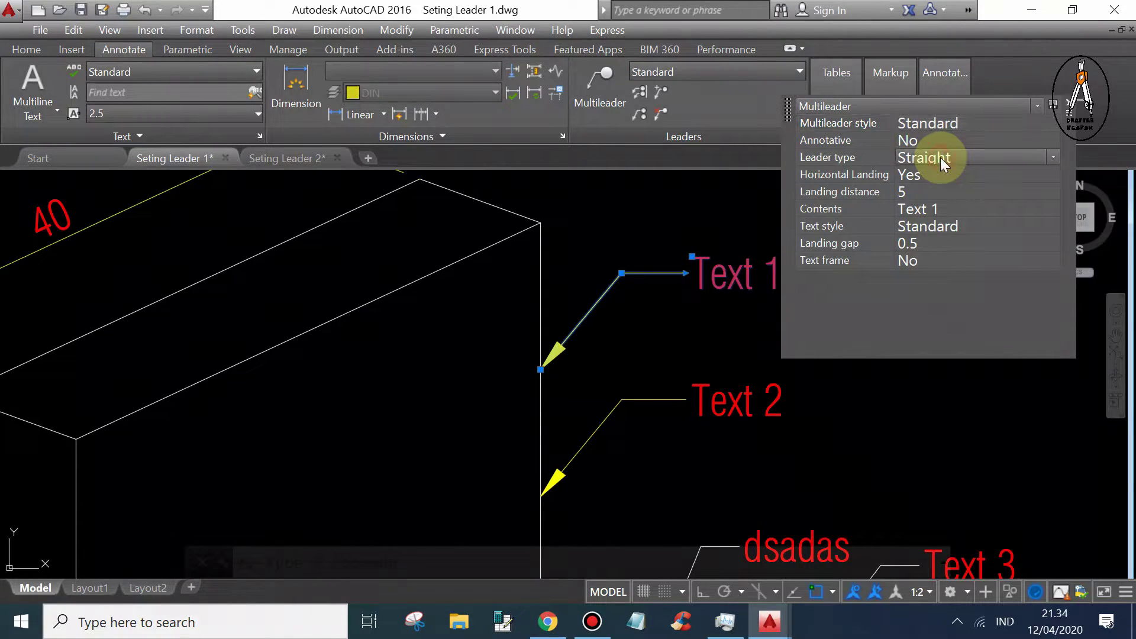
pyautogui.click(953, 153)
pyautogui.click(987, 187)
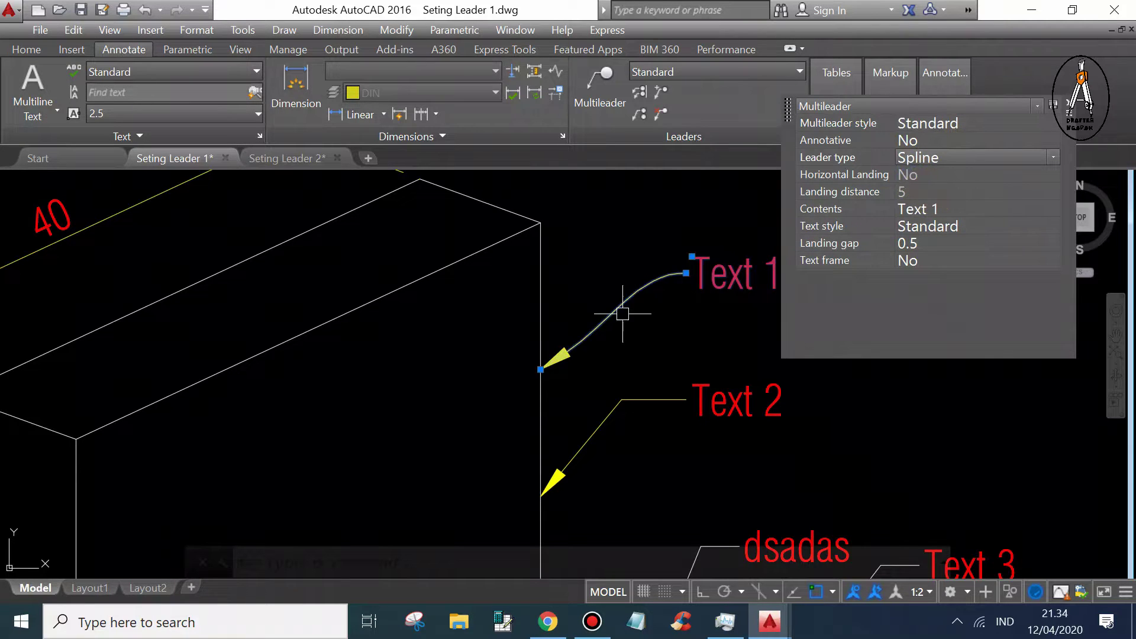
pyautogui.click(934, 155)
pyautogui.click(918, 172)
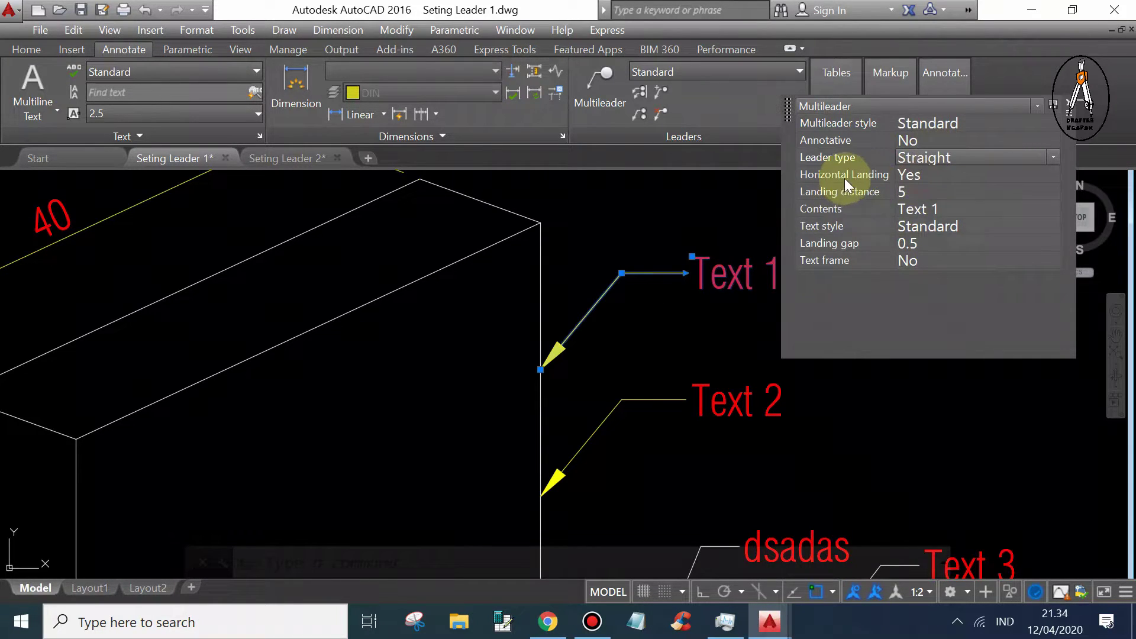
# Toggle Horizontal Landing off and back on, then set Landing distance to 3
pyautogui.click(938, 172)
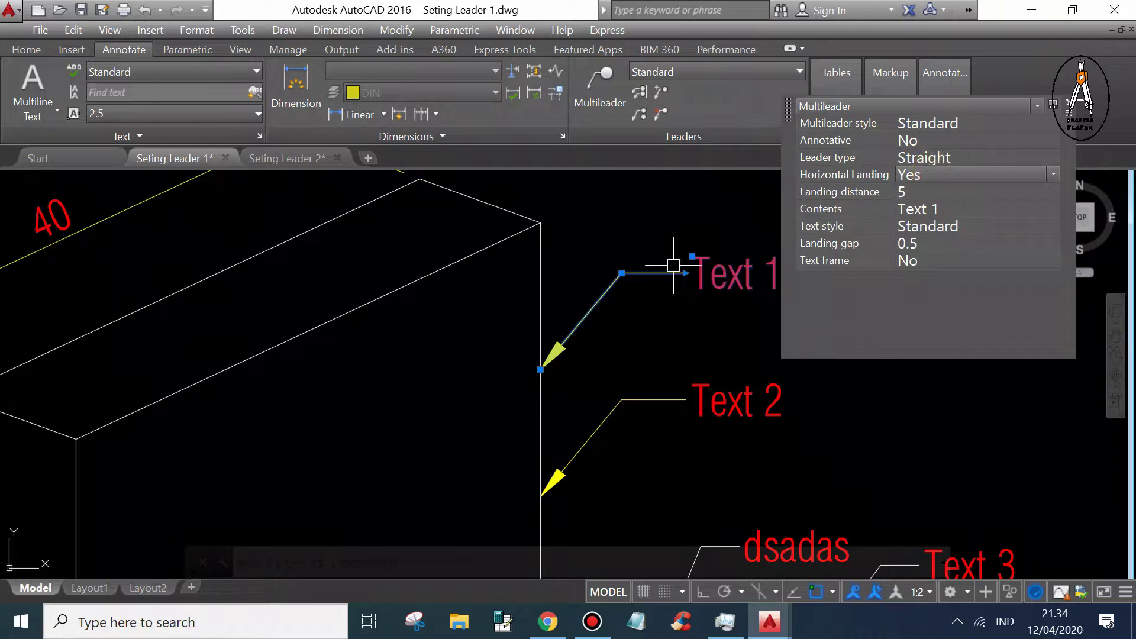
pyautogui.click(932, 171)
pyautogui.click(919, 204)
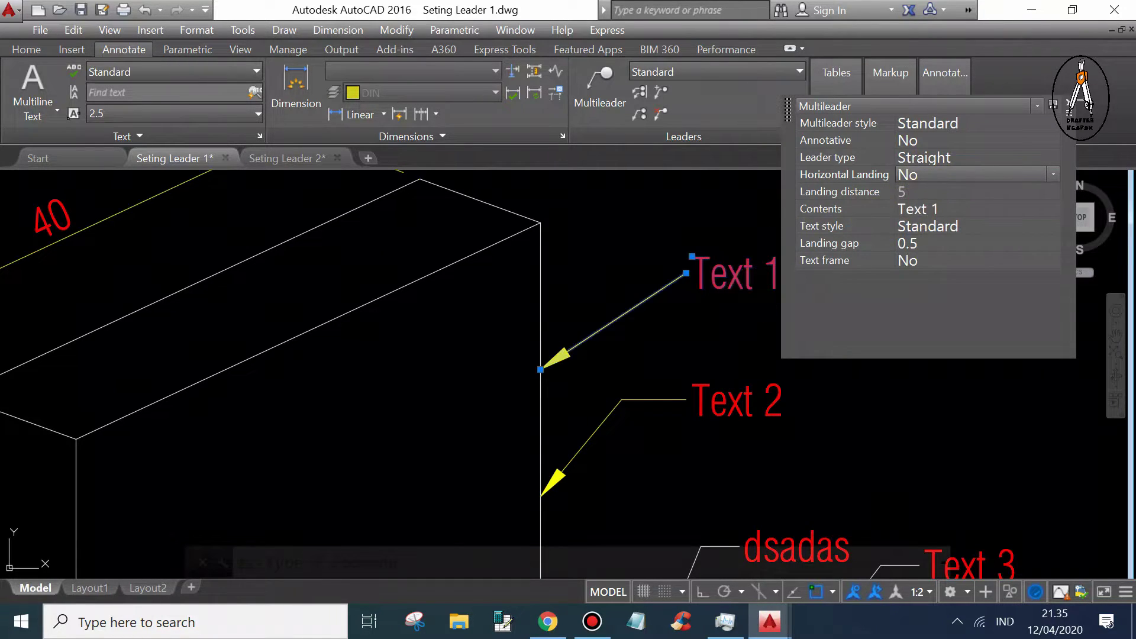
pyautogui.click(938, 175)
pyautogui.click(941, 188)
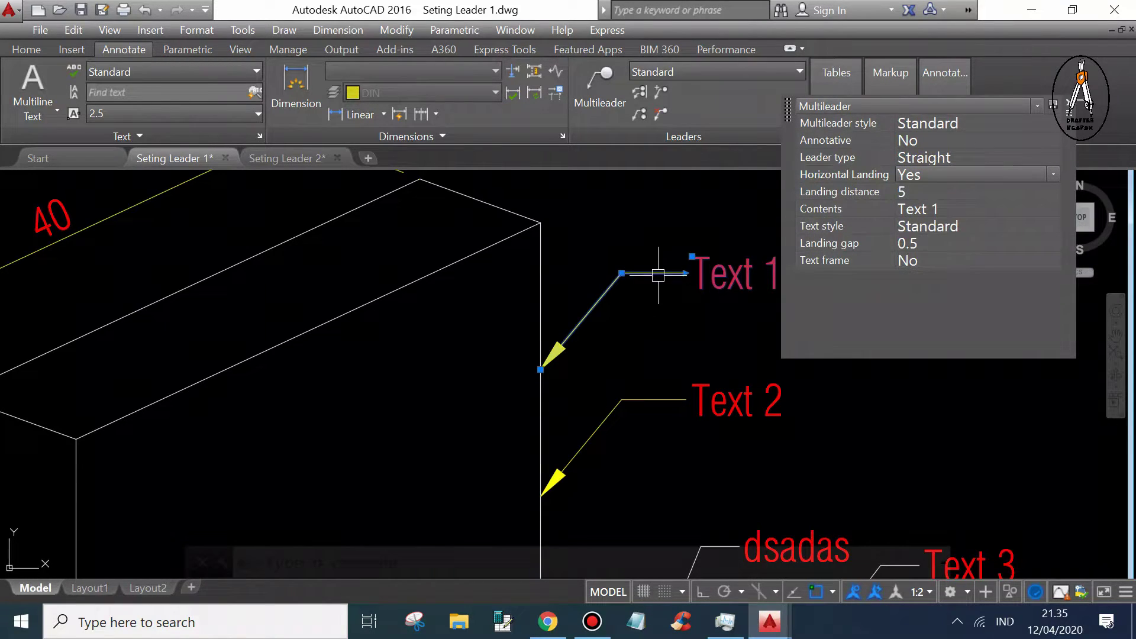
pyautogui.click(910, 192)
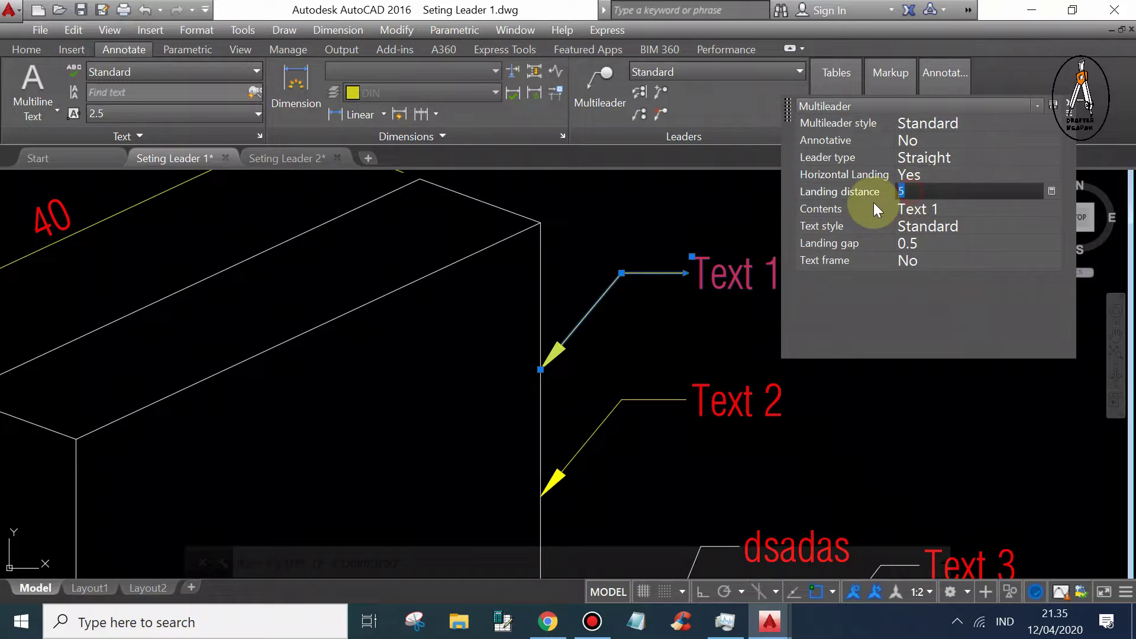
pyautogui.write('3')
pyautogui.click(925, 210)
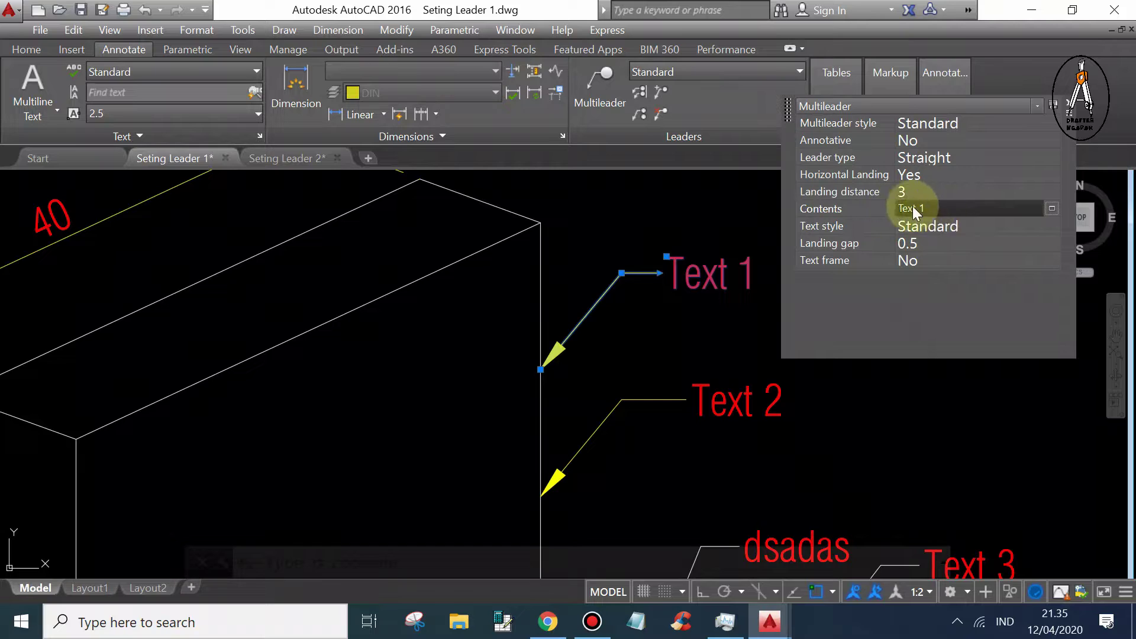
# Edit the Text 1 label so it reads 'AText 1' on one line
pyautogui.click(1050, 209)
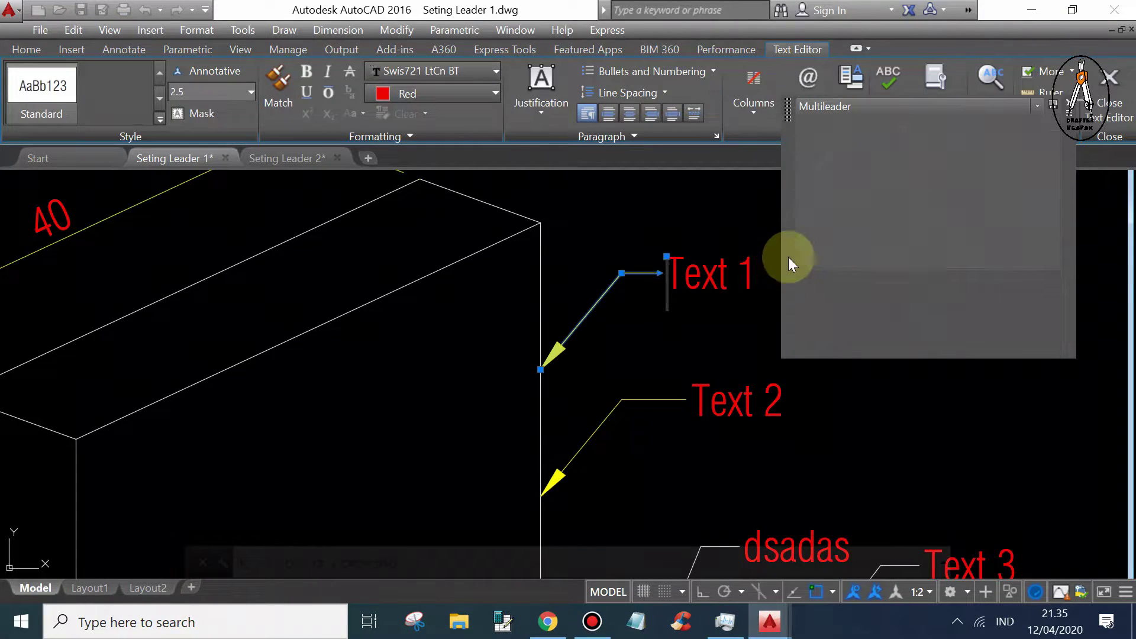
pyautogui.write('A')
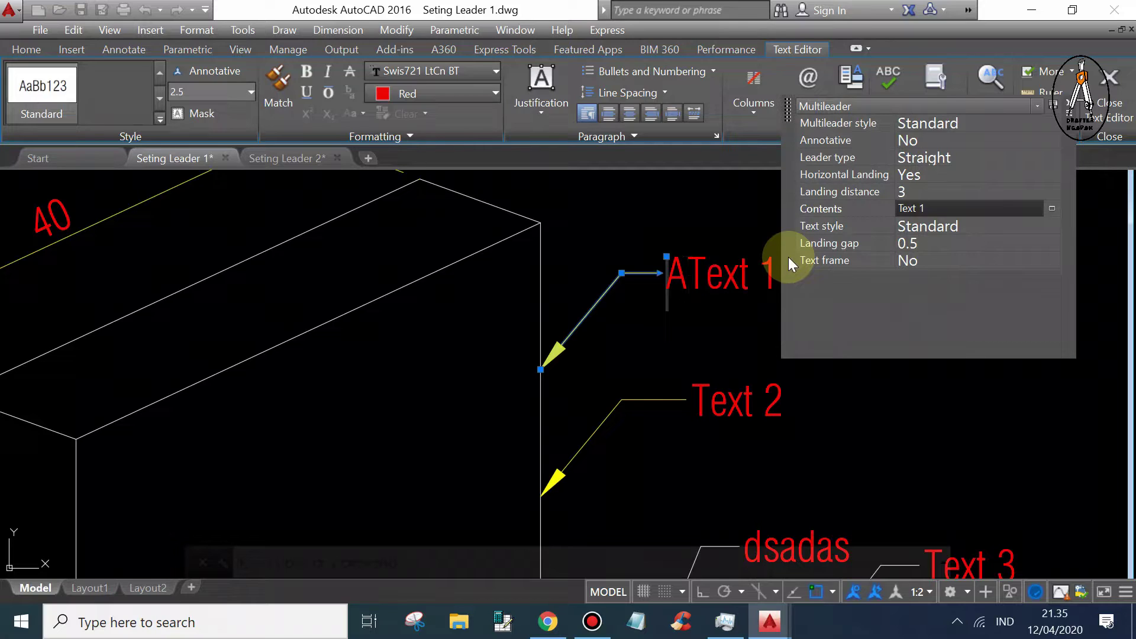
pyautogui.press('BackSpace')
pyautogui.write('A')
pyautogui.press('Return')
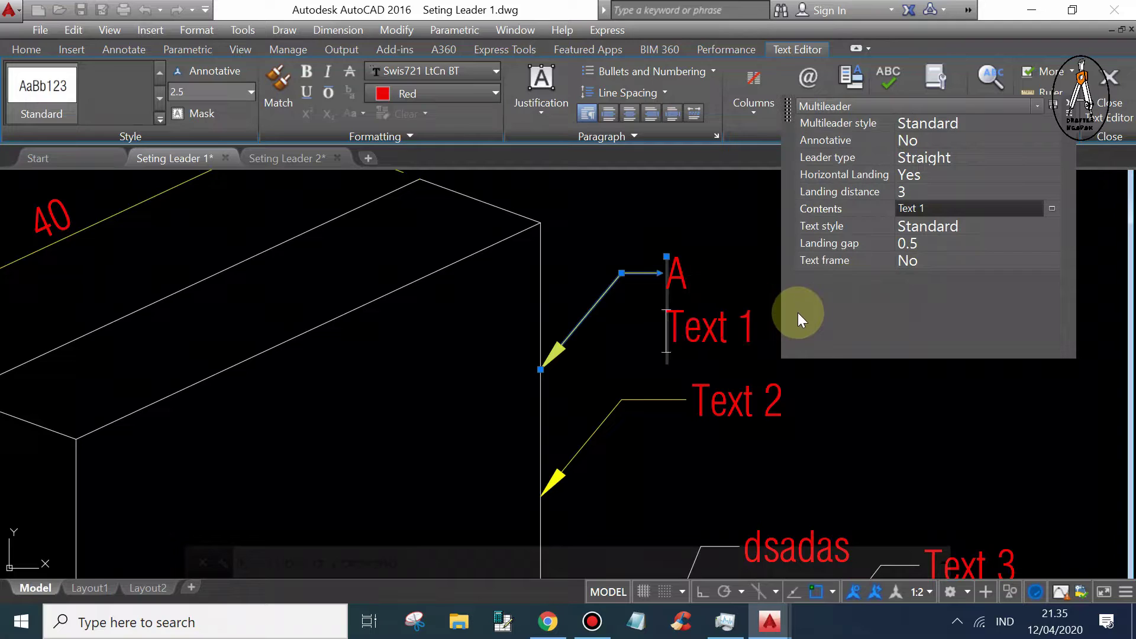
pyautogui.press('BackSpace')
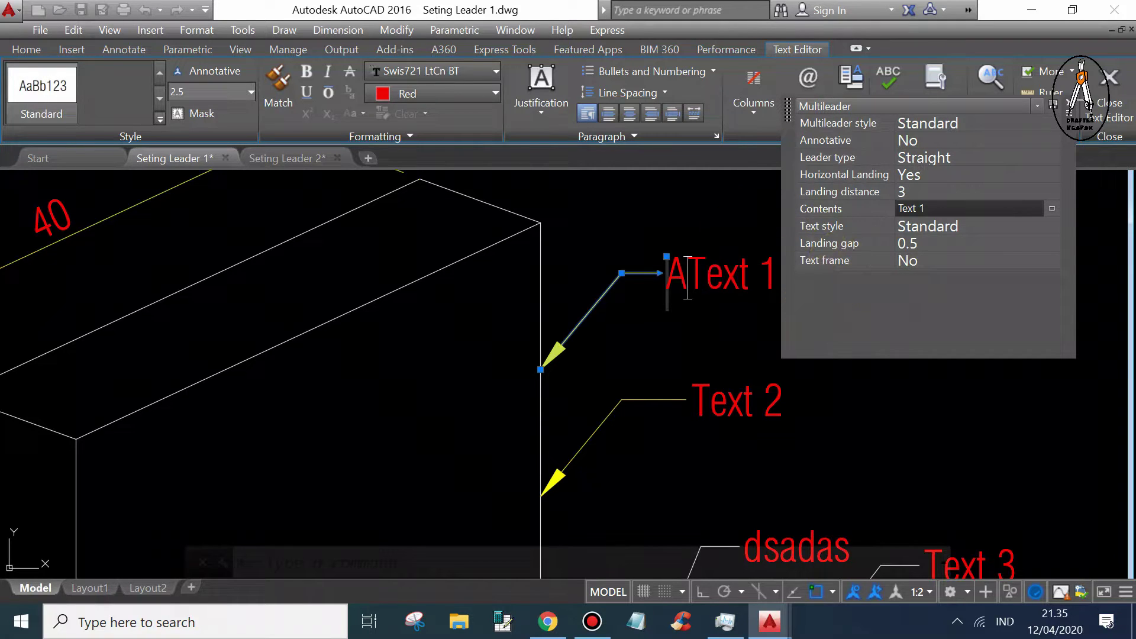
pyautogui.click(953, 232)
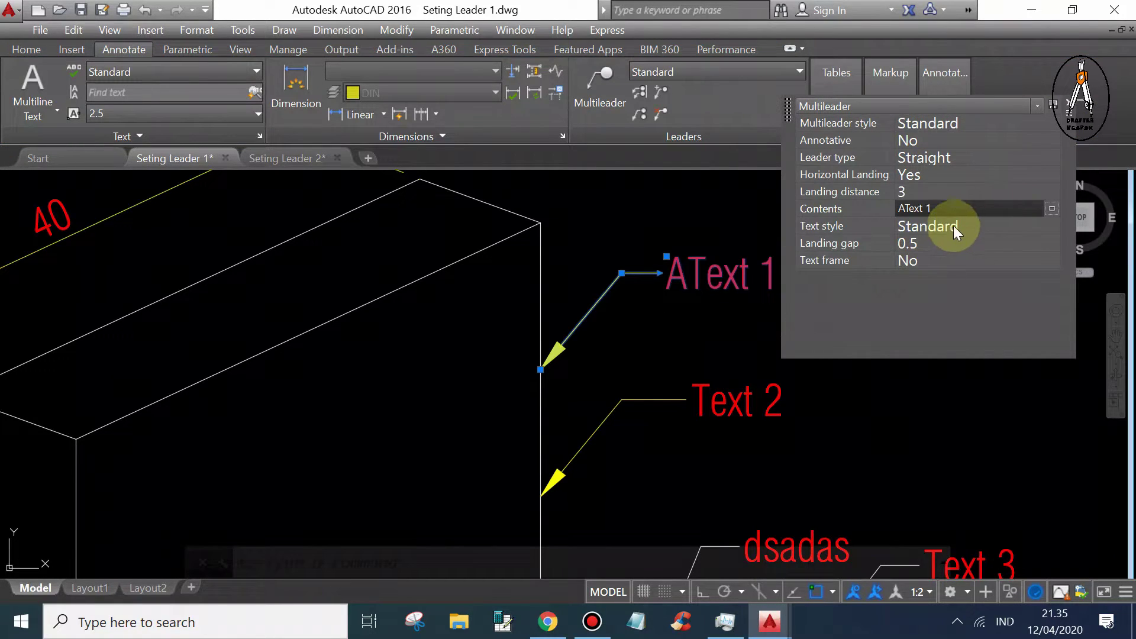
# Keep the Standard text style, set Landing gap to 1 and turn Text frame on
pyautogui.click(953, 225)
pyautogui.click(1016, 226)
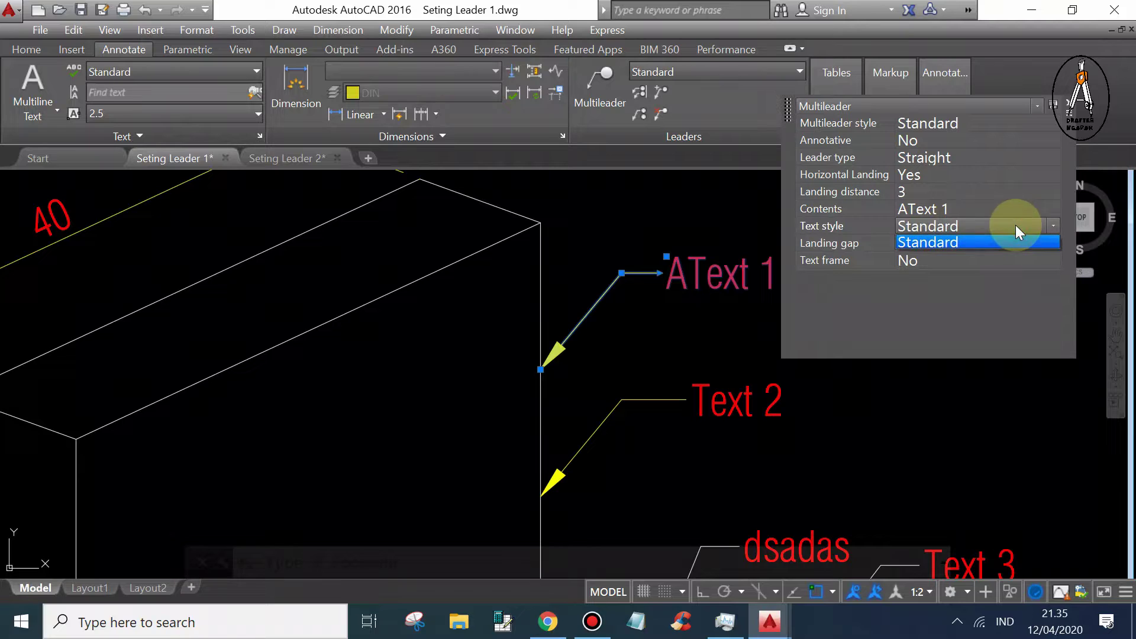
pyautogui.click(964, 239)
pyautogui.click(975, 228)
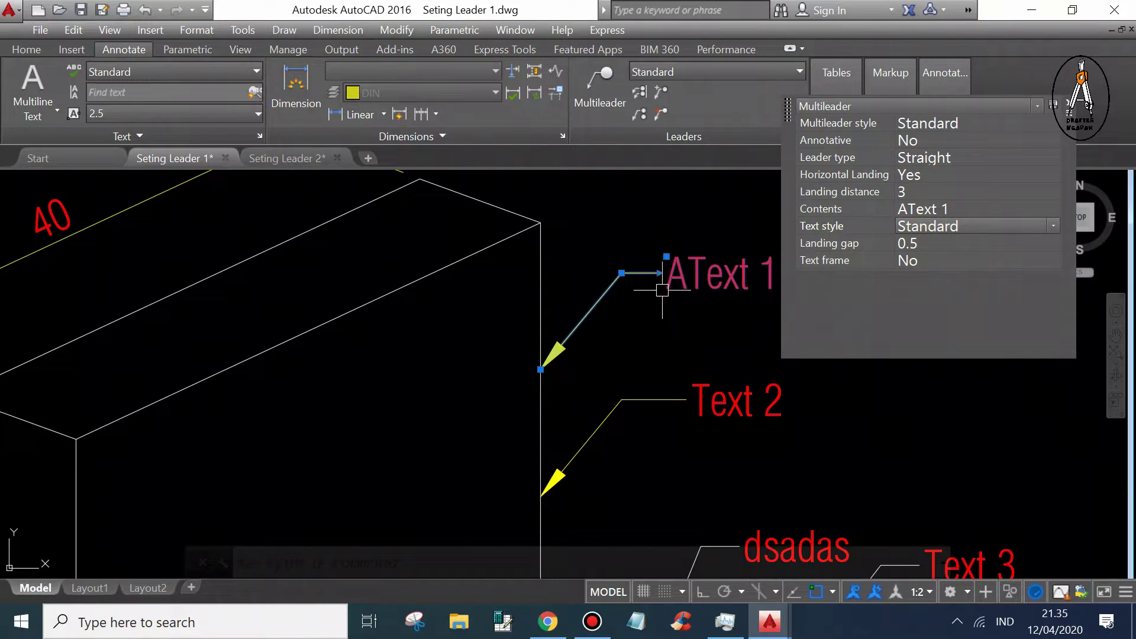
pyautogui.click(935, 241)
pyautogui.write('1')
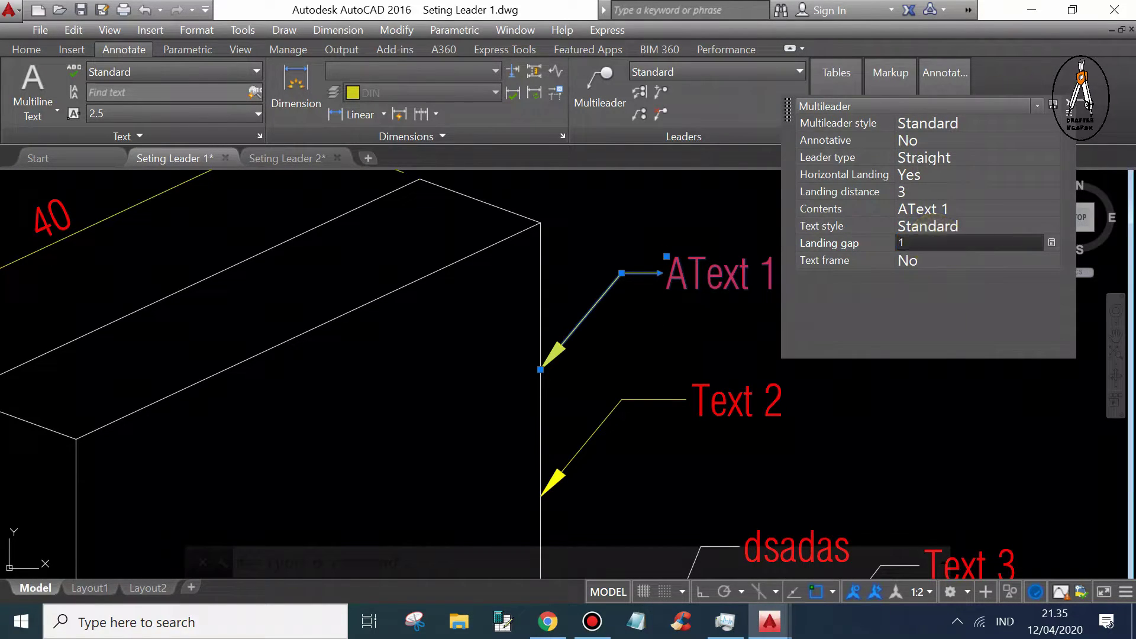
pyautogui.press('Return')
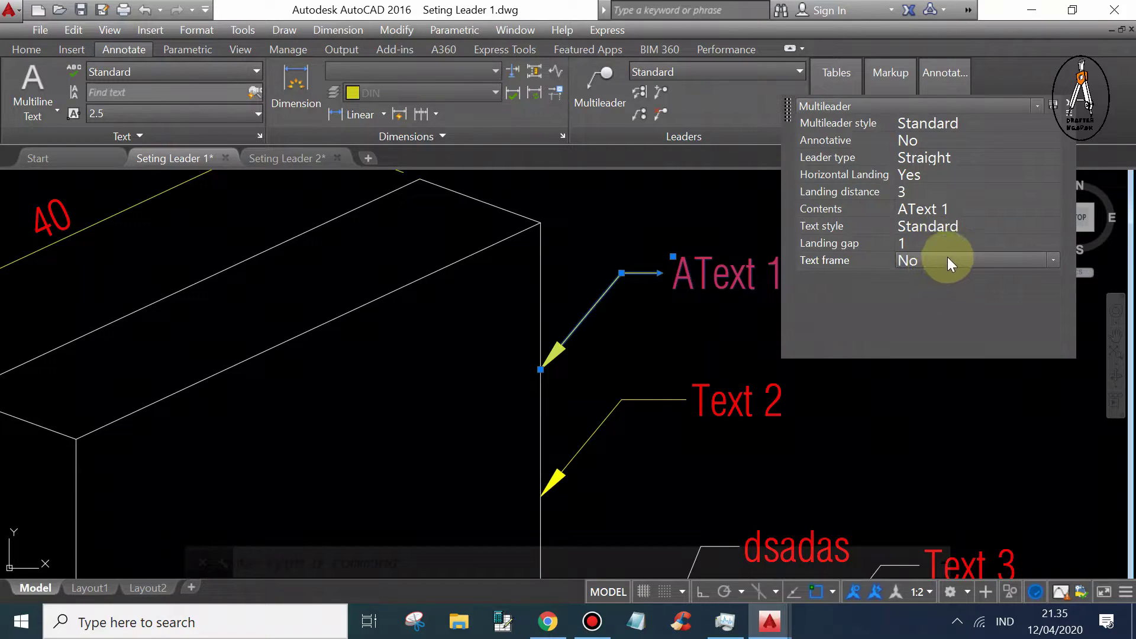
pyautogui.click(946, 260)
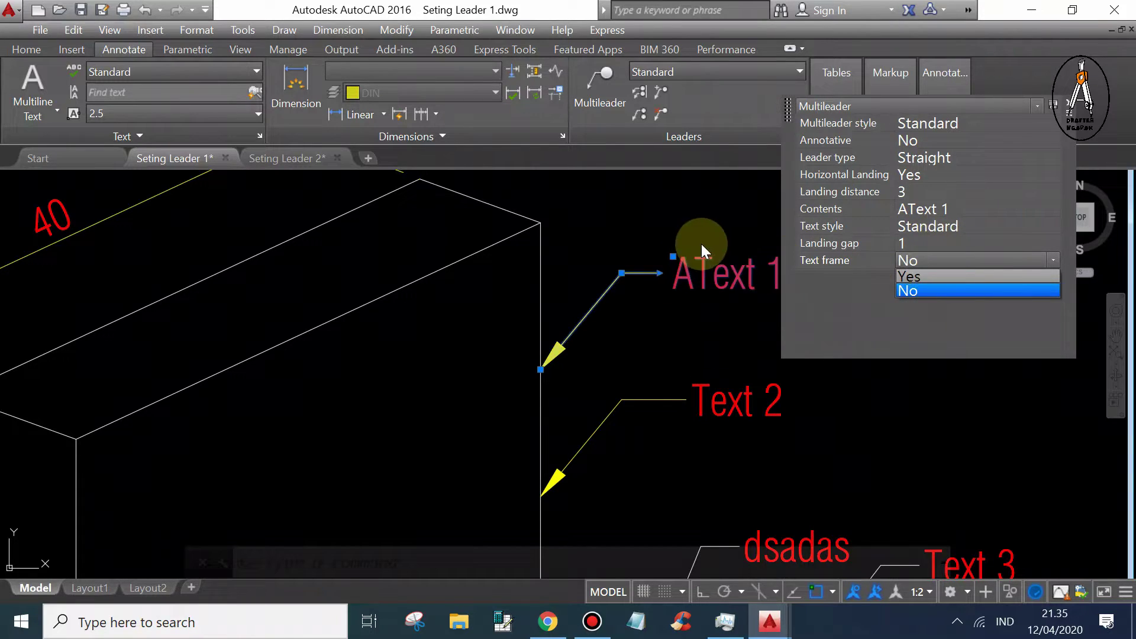
pyautogui.click(938, 274)
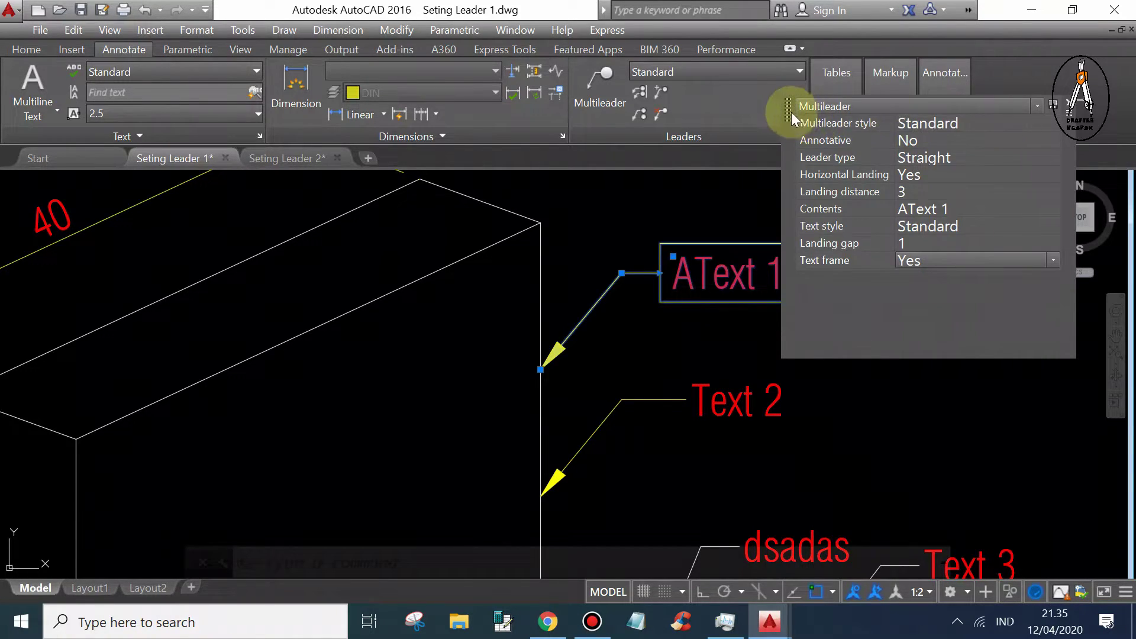
# Close the Quick Properties panel, deselect the label, adjust the view, and save the drawing
pyautogui.moveTo(790, 109); pyautogui.dragTo(800, 331)
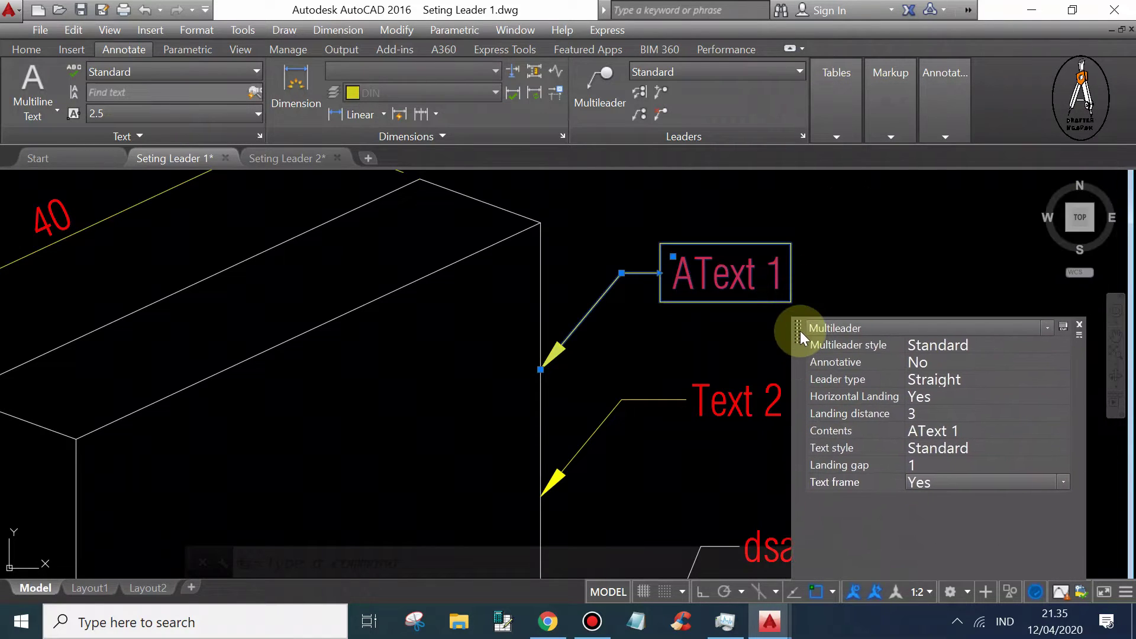
pyautogui.click(1078, 325)
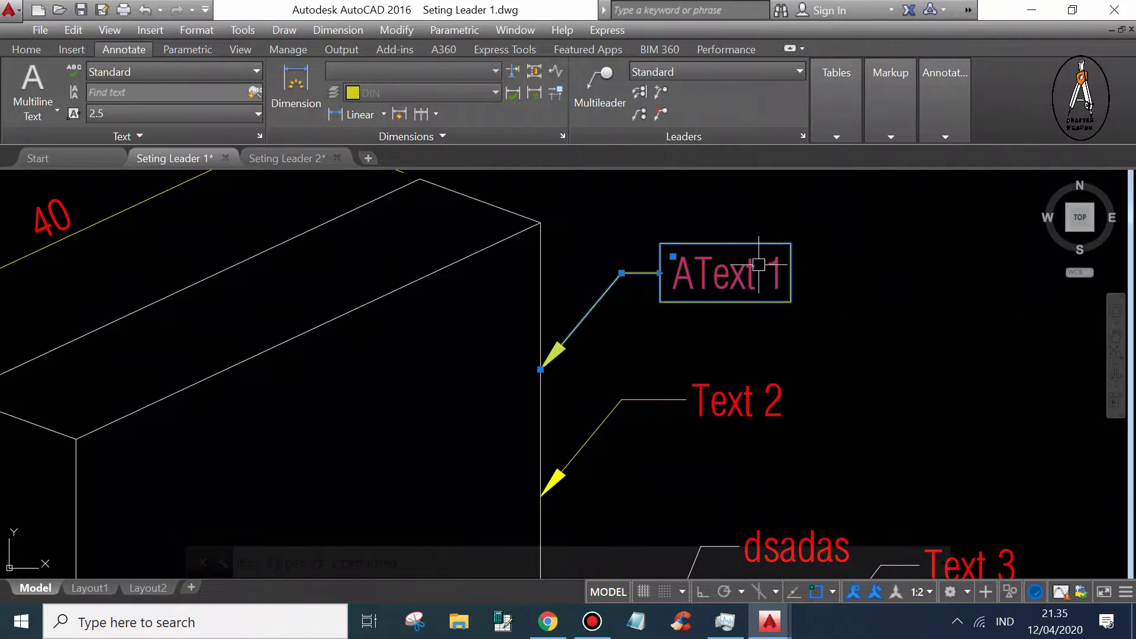
pyautogui.press('Escape')
pyautogui.scroll(-3, 730, 292)
pyautogui.scroll(3, 664, 329)
pyautogui.moveTo(665, 329); pyautogui.dragTo(613, 341, button='middle')
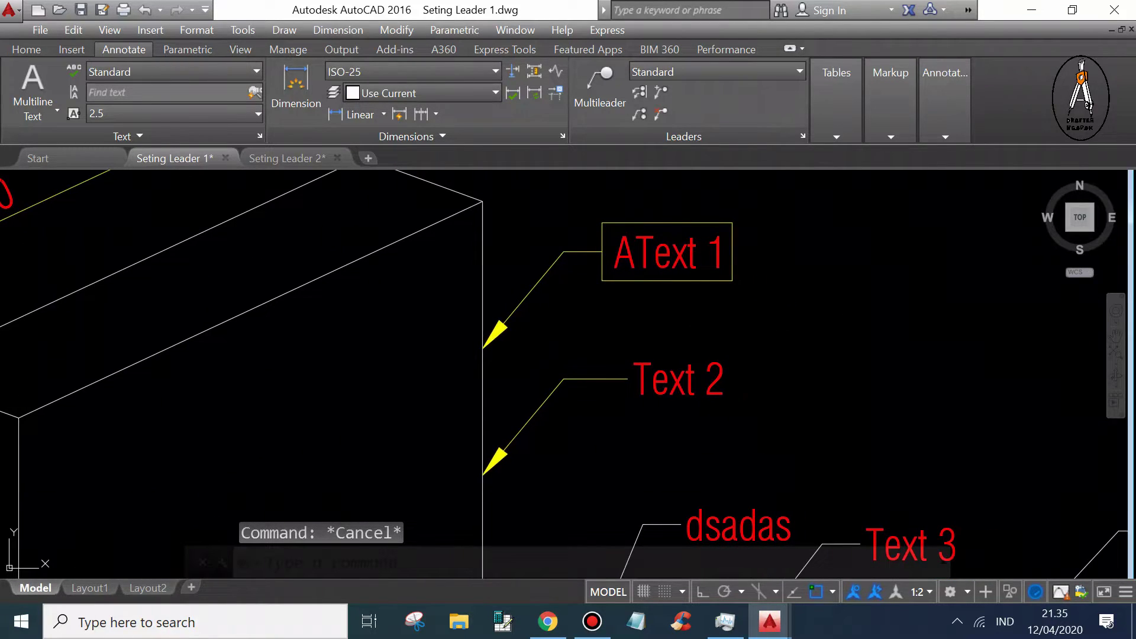
pyautogui.hotkey('ctrl', 's')
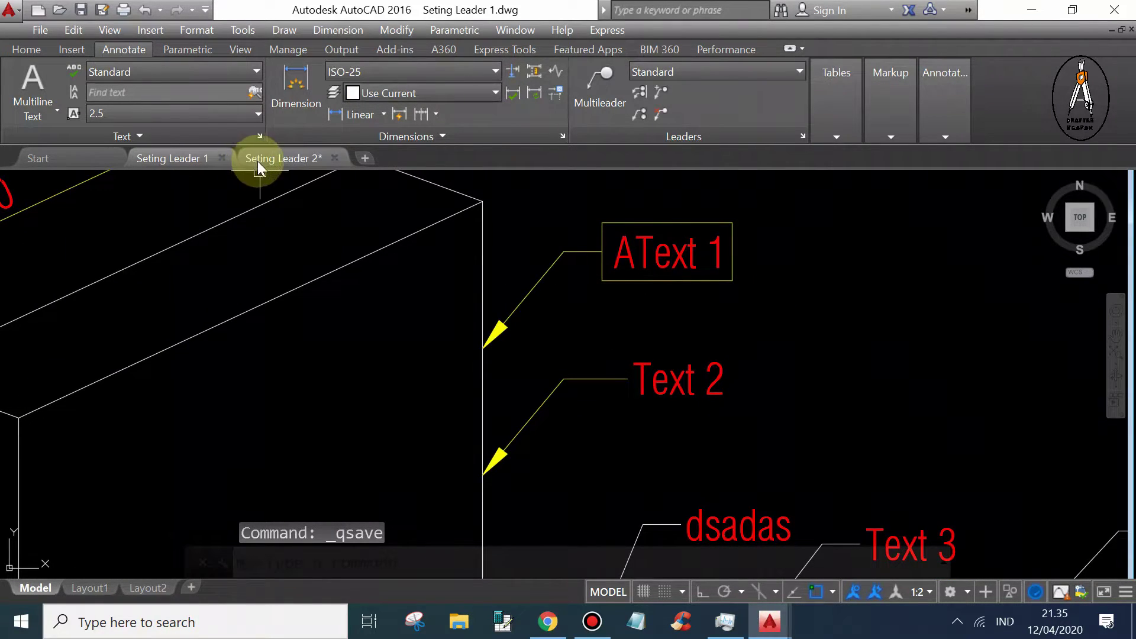
# Match properties from AText 1 onto Text 2 to give it a frame
pyautogui.click(37, 49)
pyautogui.click(785, 136)
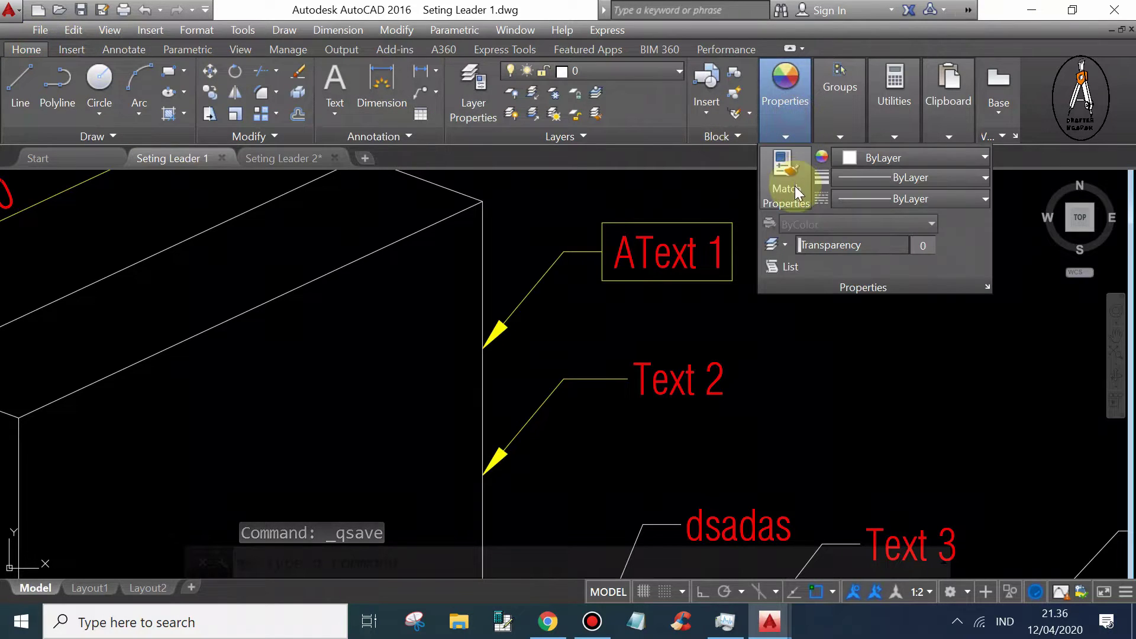
pyautogui.click(786, 177)
pyautogui.click(582, 252)
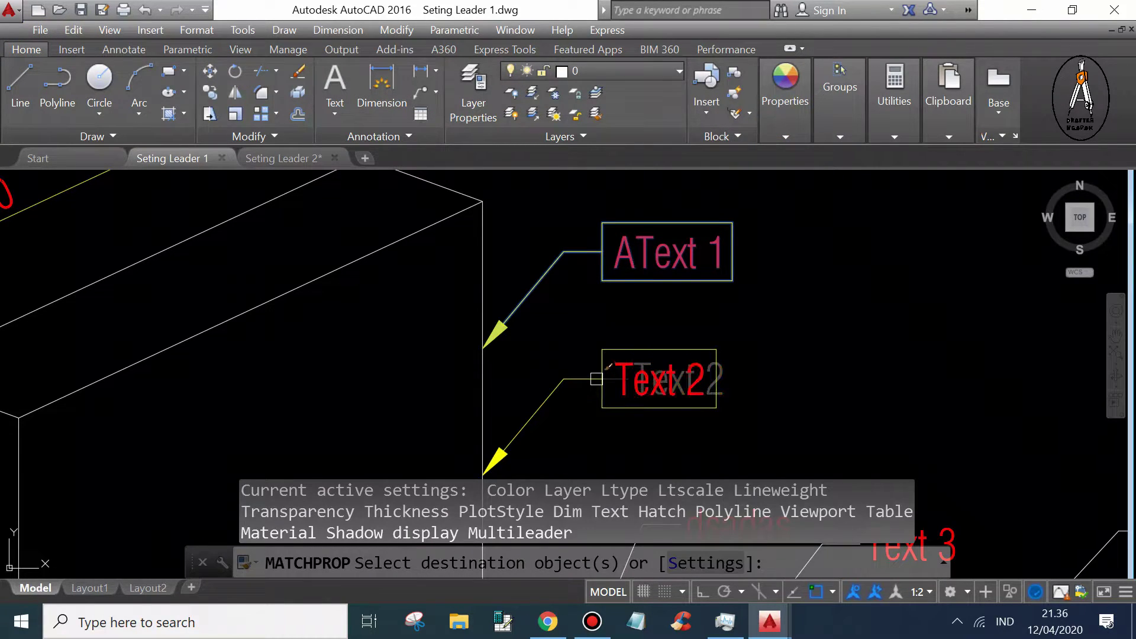
pyautogui.click(656, 379)
pyautogui.scroll(-1, 661, 237)
pyautogui.scroll(-1, 662, 236)
pyautogui.press('Escape')
pyautogui.moveTo(728, 319); pyautogui.dragTo(666, 303, button='middle')
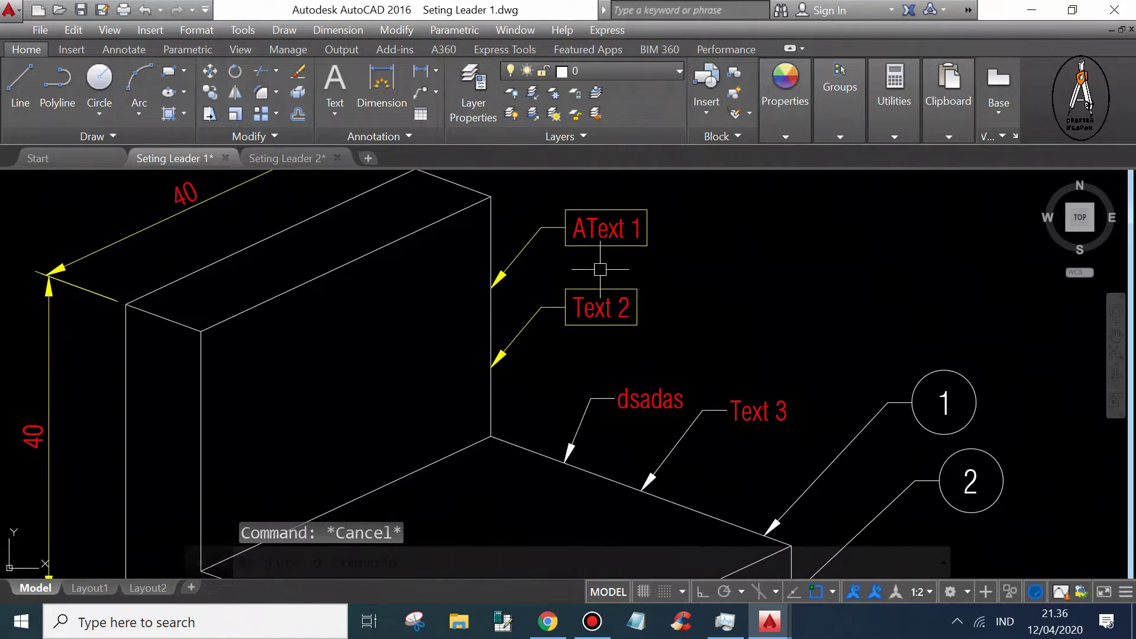
# Match properties from Text 2 onto the dsadas label, then save the drawing
pyautogui.click(785, 137)
pyautogui.click(785, 174)
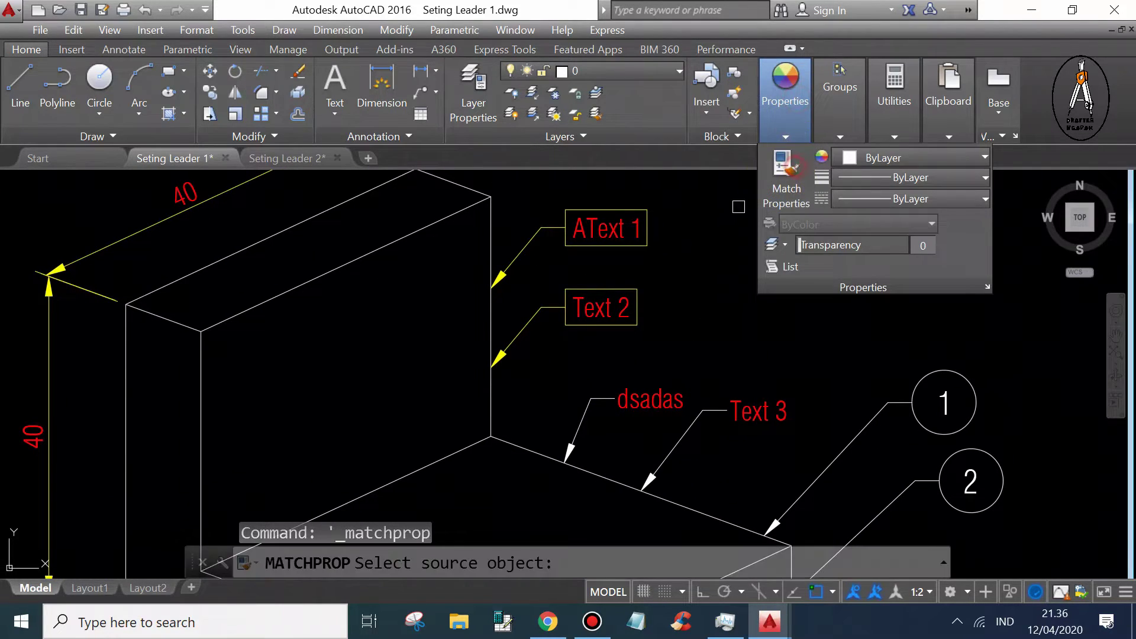
pyautogui.click(549, 308)
pyautogui.click(653, 398)
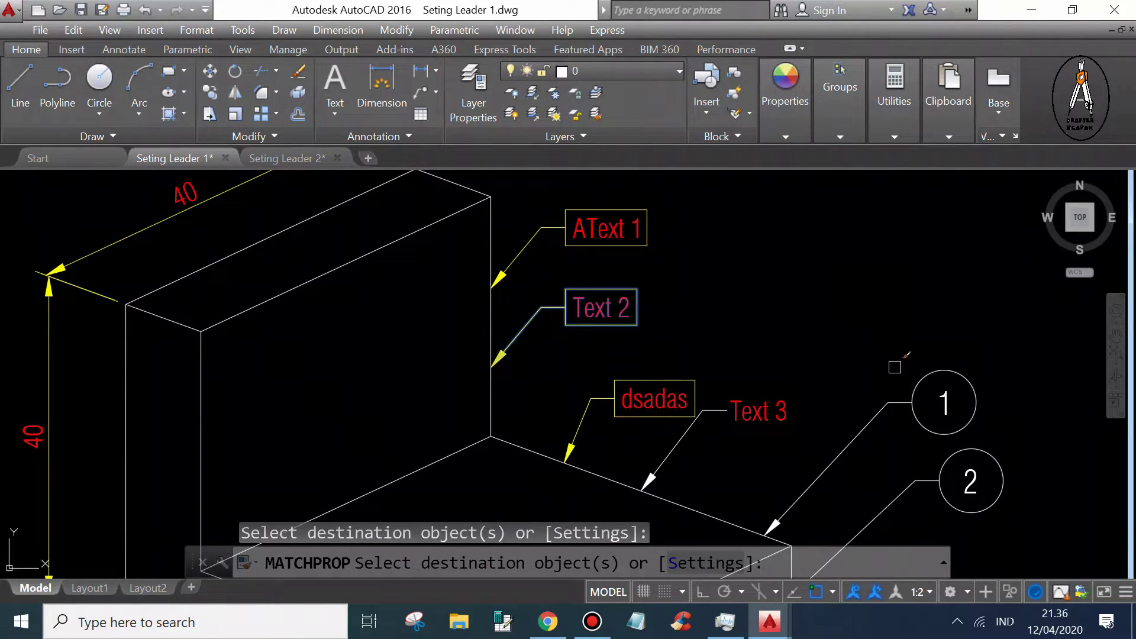
pyautogui.scroll(-2, 798, 329)
pyautogui.press('Escape')
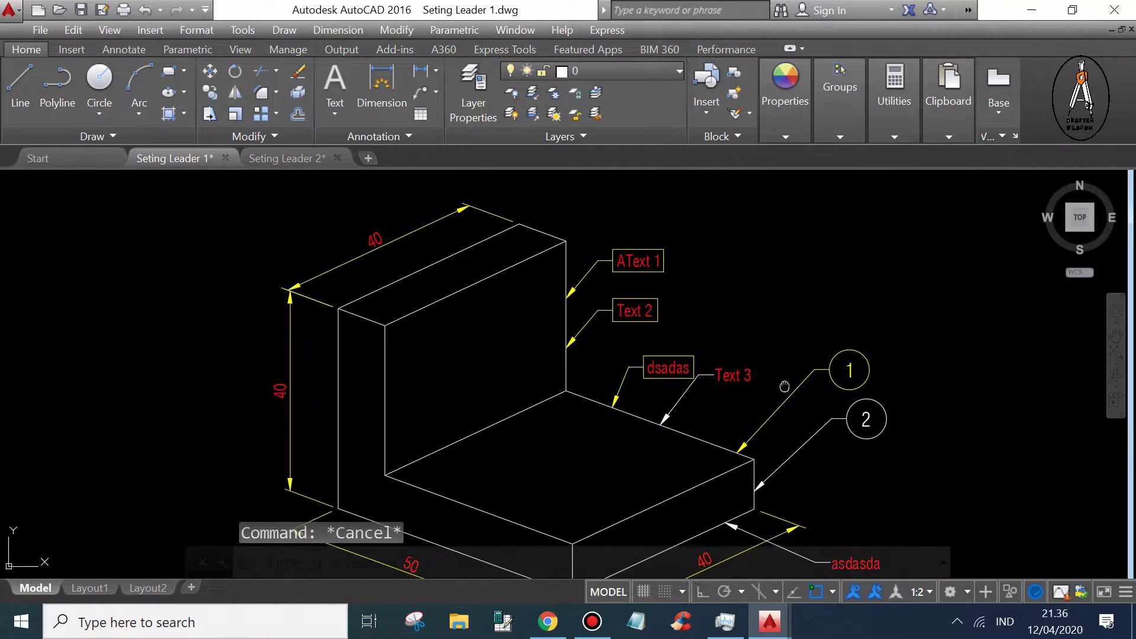
pyautogui.moveTo(812, 326); pyautogui.dragTo(761, 299, button='middle')
pyautogui.moveTo(762, 362); pyautogui.dragTo(768, 363, button='middle')
pyautogui.hotkey('ctrl', 's')
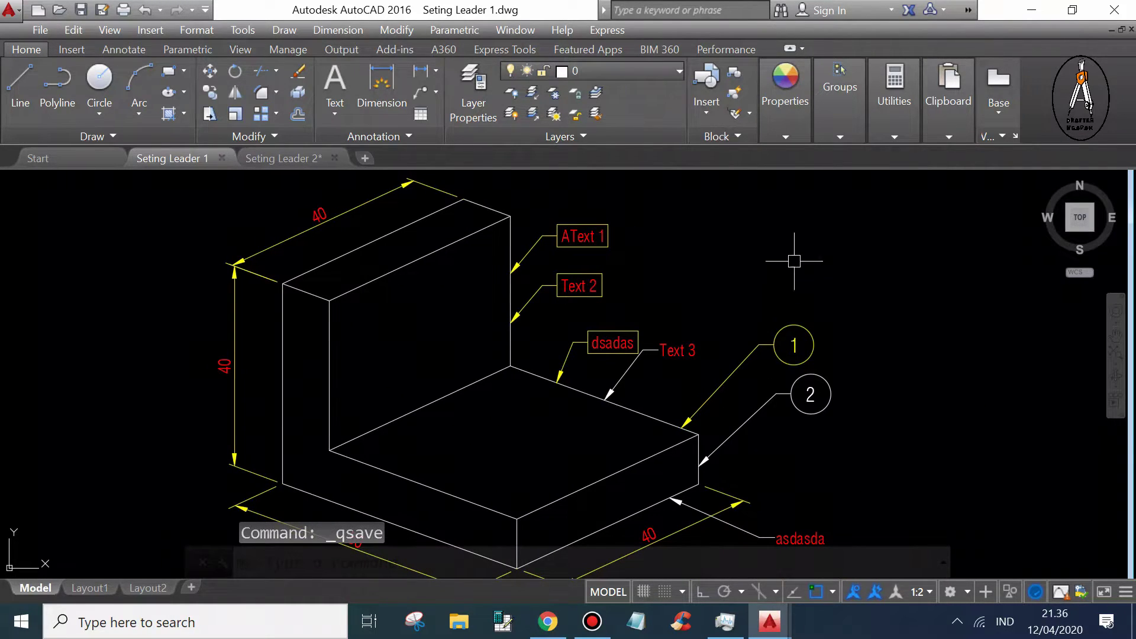
# Pan and zoom to bring the framed AText 1 label into view
pyautogui.moveTo(681, 272); pyautogui.dragTo(769, 272, button='middle')
pyautogui.scroll(2, 654, 243)
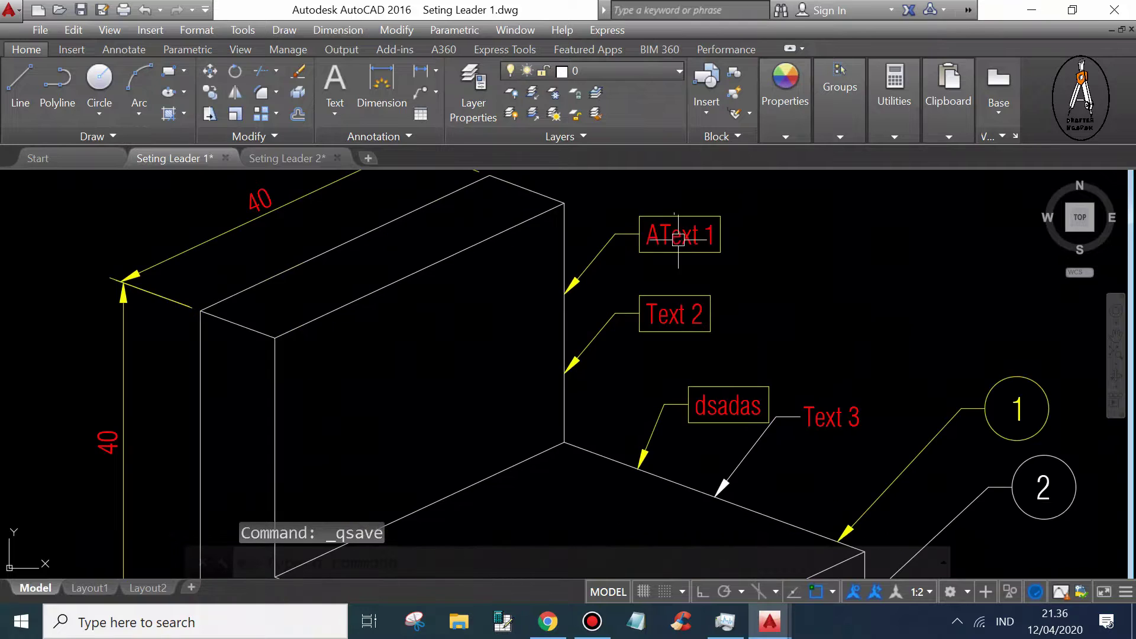
pyautogui.scroll(2, 627, 230)
pyautogui.moveTo(615, 236); pyautogui.dragTo(616, 286, button='middle')
# Select the AText 1 multileader and open its full Properties palette
pyautogui.click(601, 288)
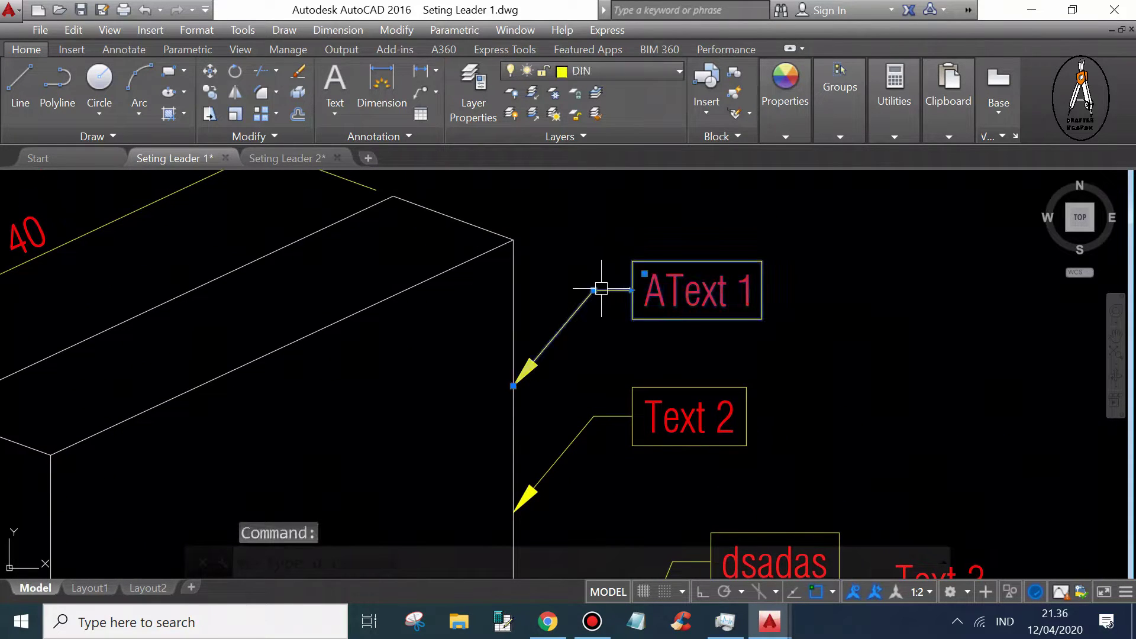
pyautogui.hotkey('ctrl', 'shift', 'p')
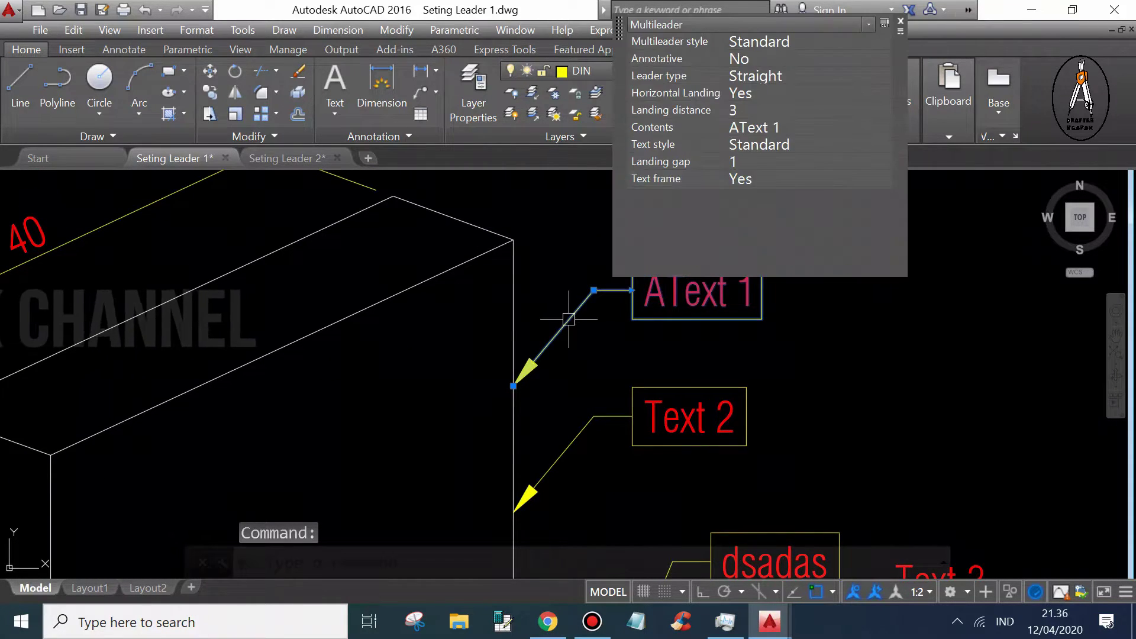
pyautogui.press('Escape')
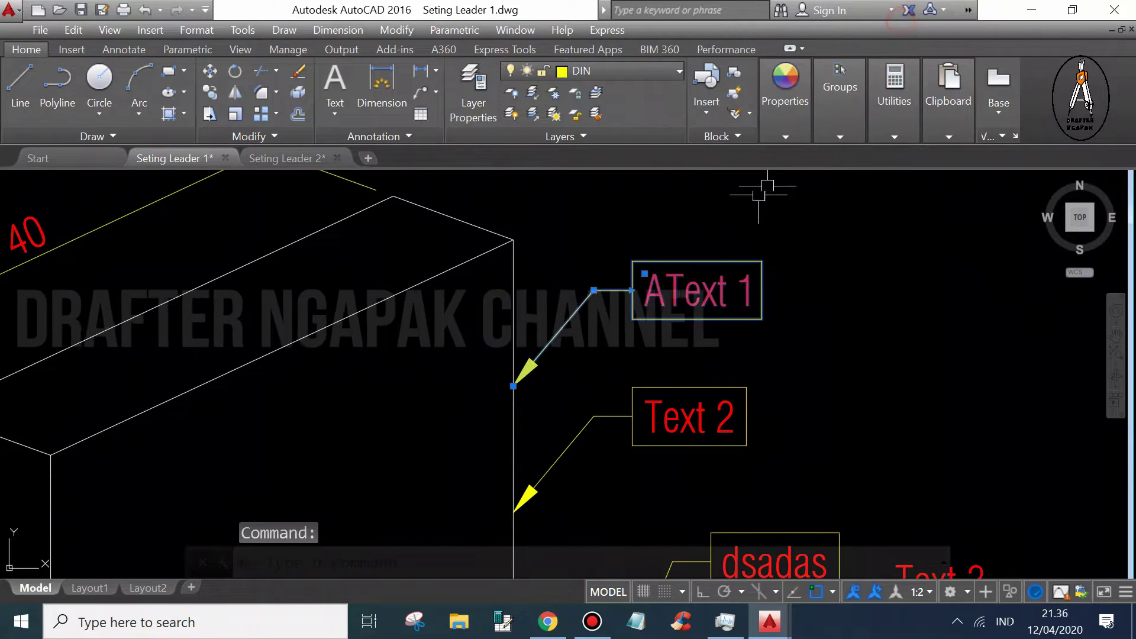
pyautogui.click(584, 311)
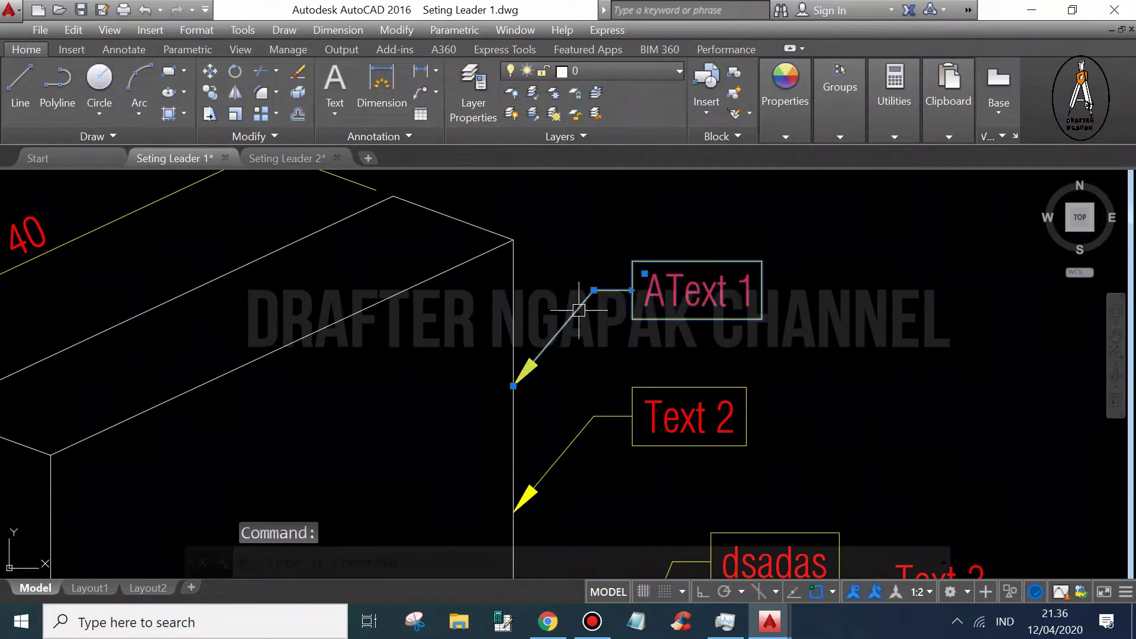
pyautogui.click(397, 30)
pyautogui.click(468, 11)
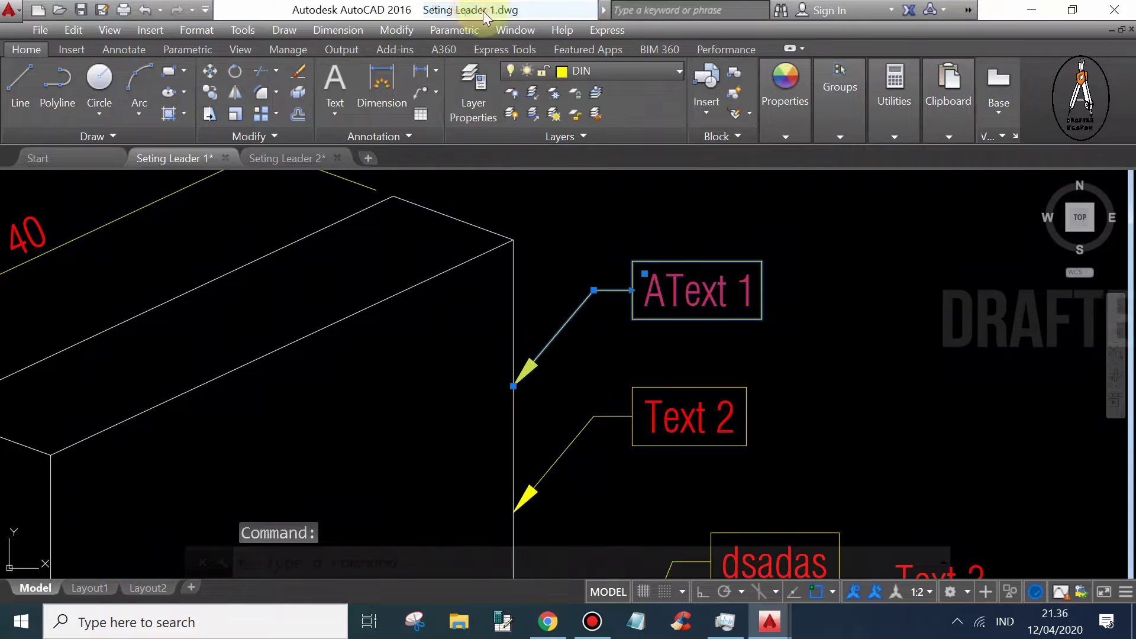
pyautogui.scroll(-3, 76, 436)
pyautogui.scroll(-2, 76, 436)
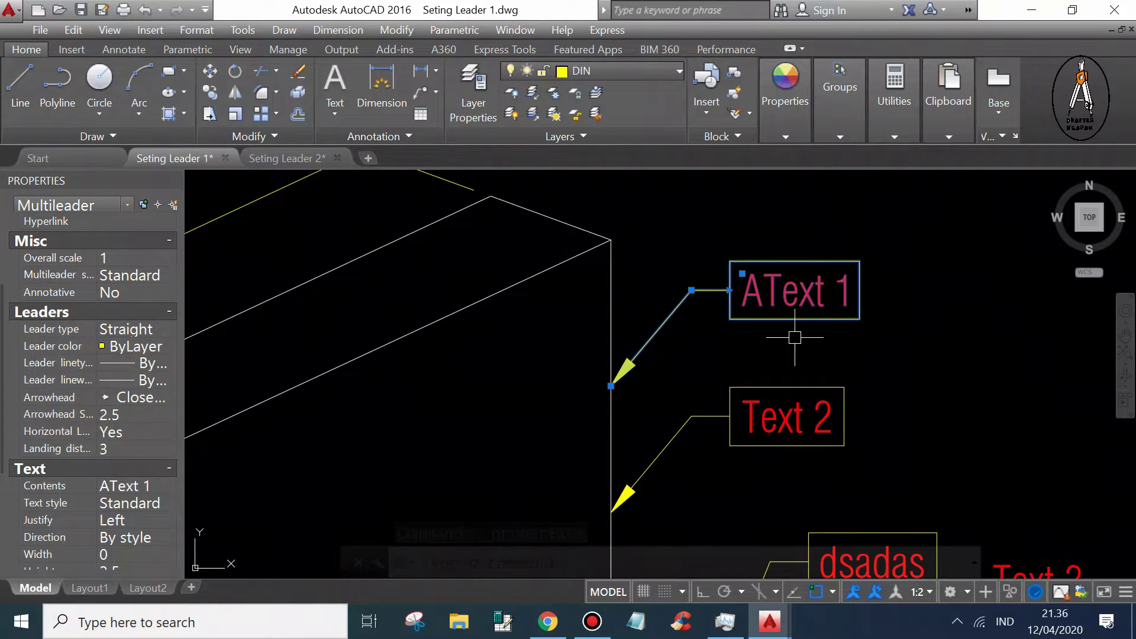
# Set the leader's arrowhead size to 1, then change it to 2
pyautogui.click(131, 416)
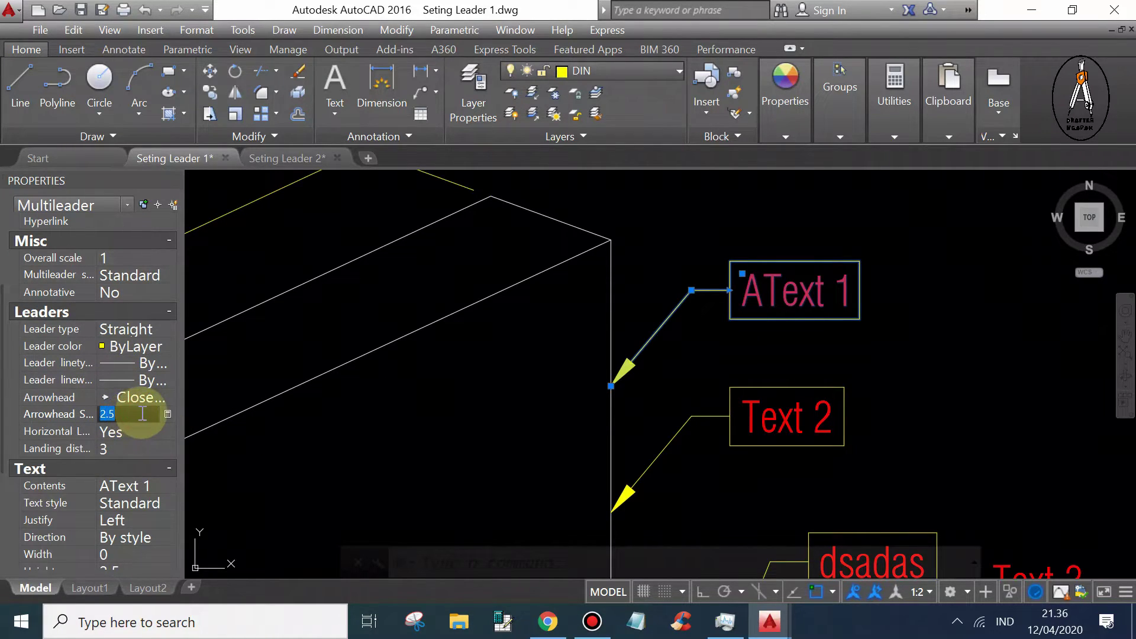
pyautogui.write('1')
pyautogui.press('Tab')
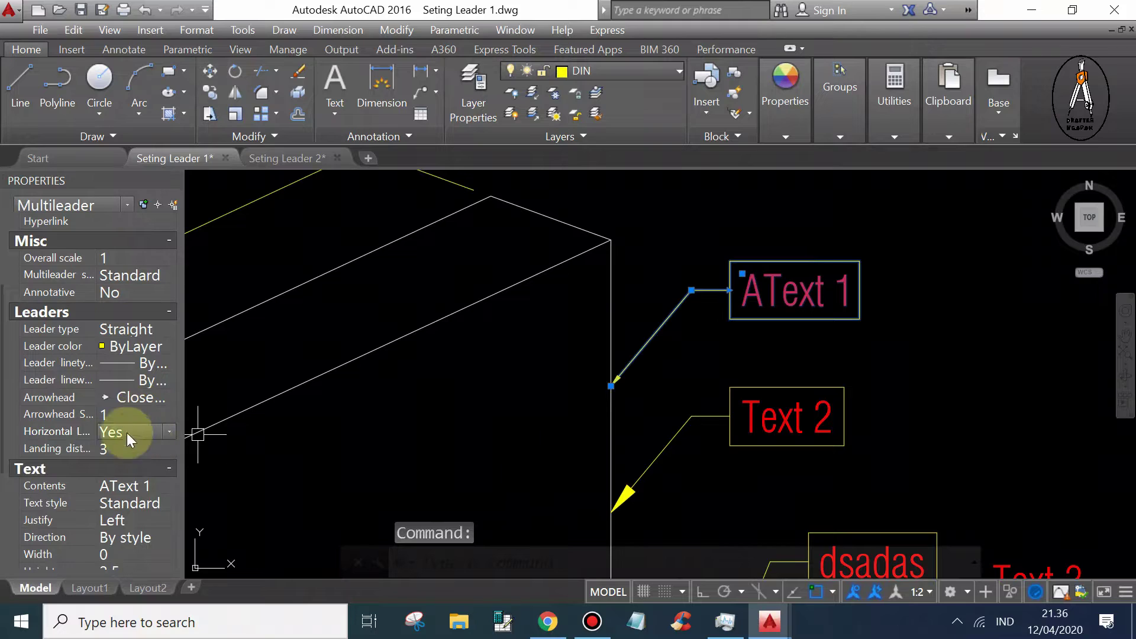
pyautogui.click(122, 414)
pyautogui.write('2')
pyautogui.press('Tab')
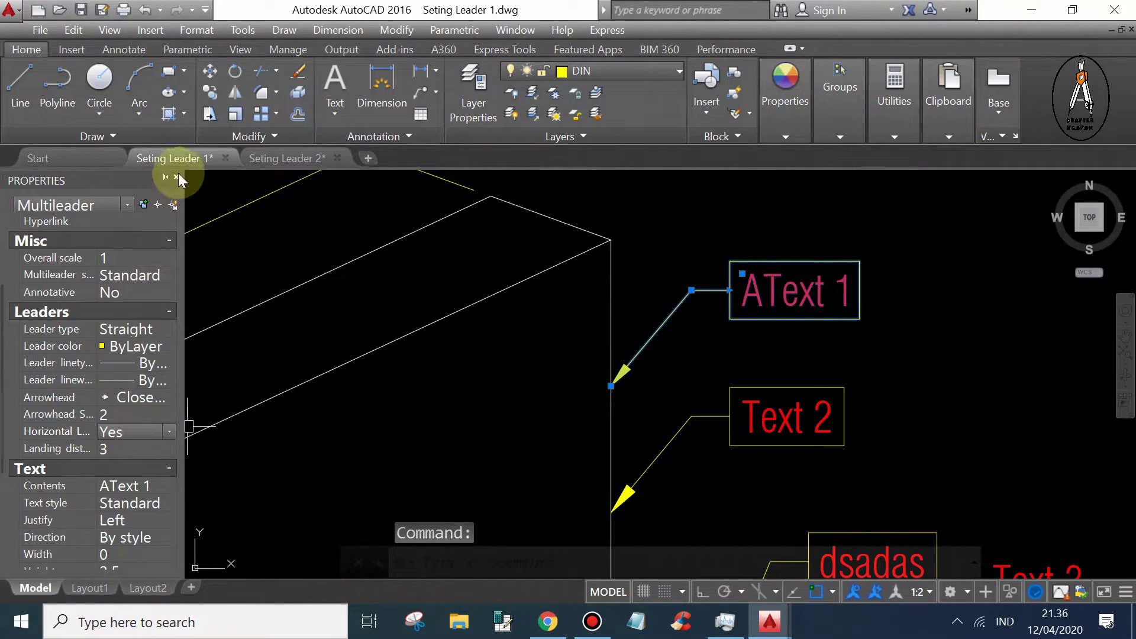
# Deselect the multileader, recentre the view, and close the Quick Properties panel and Properties palette
pyautogui.click(178, 176)
pyautogui.press('Escape')
pyautogui.moveTo(781, 337); pyautogui.dragTo(698, 324, button='middle')
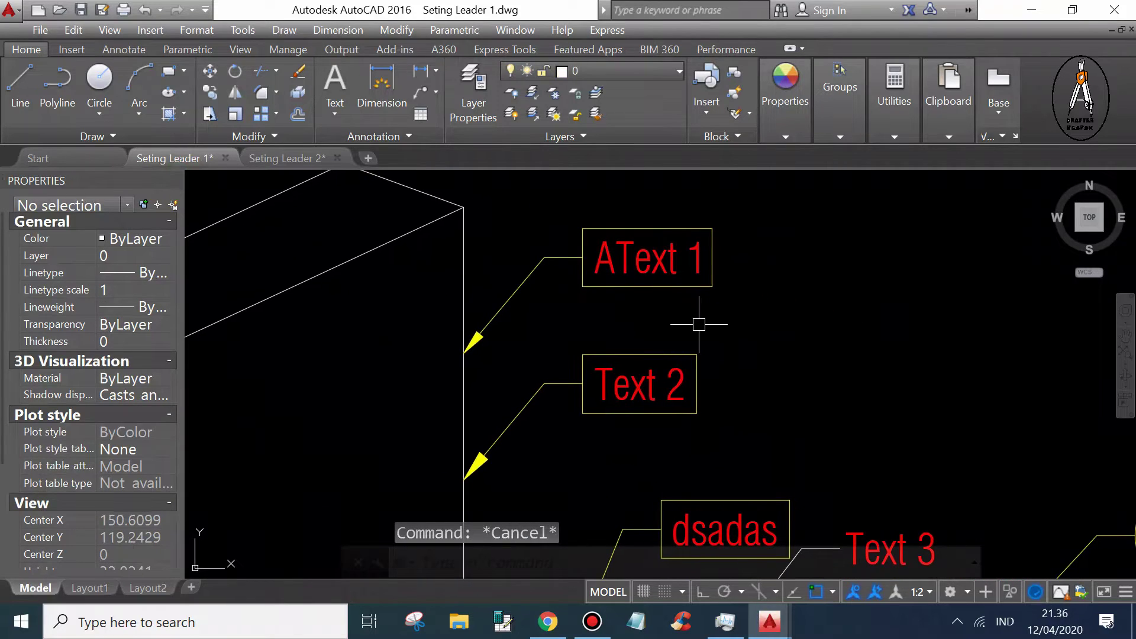
pyautogui.moveTo(683, 249); pyautogui.dragTo(642, 282, button='middle')
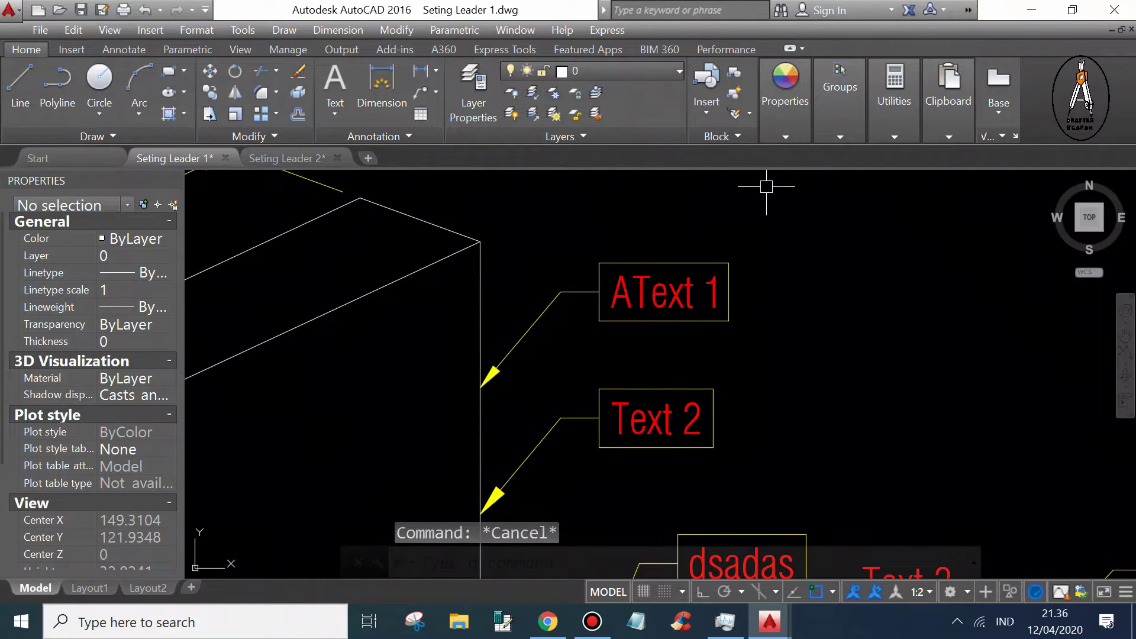
pyautogui.click(531, 325)
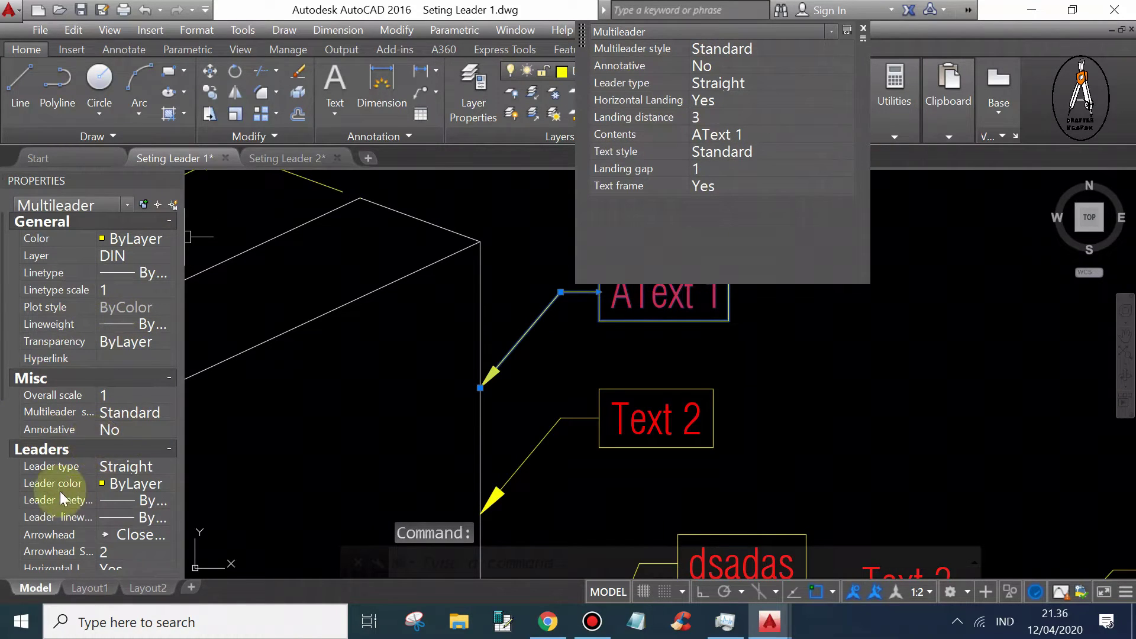
pyautogui.click(863, 28)
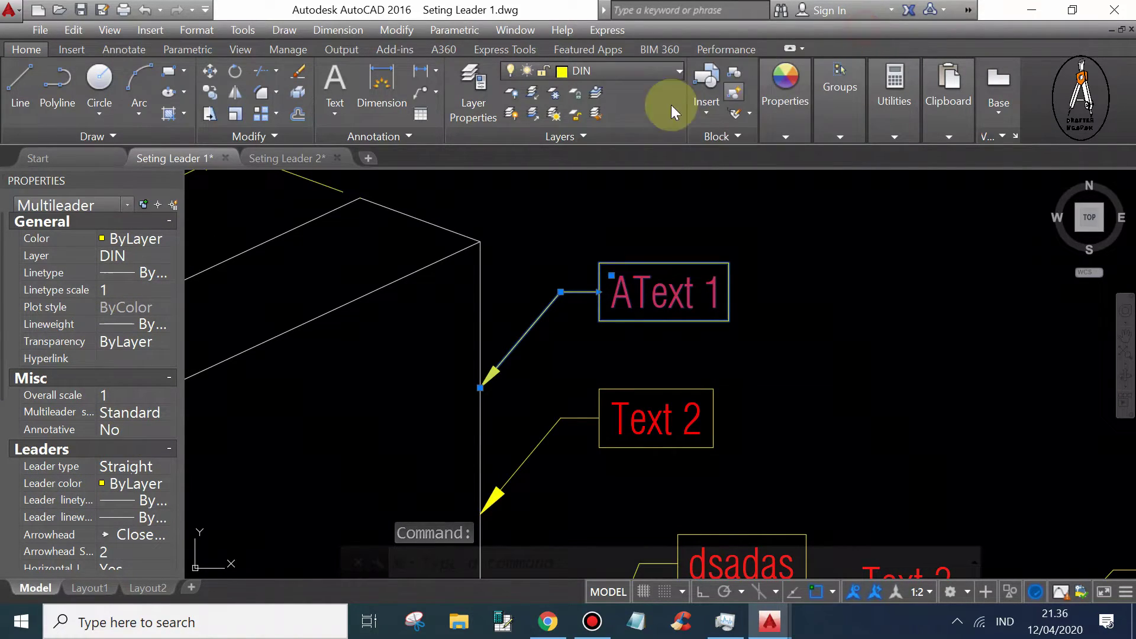
pyautogui.click(185, 166)
pyautogui.press('Escape')
pyautogui.scroll(2, 407, 339)
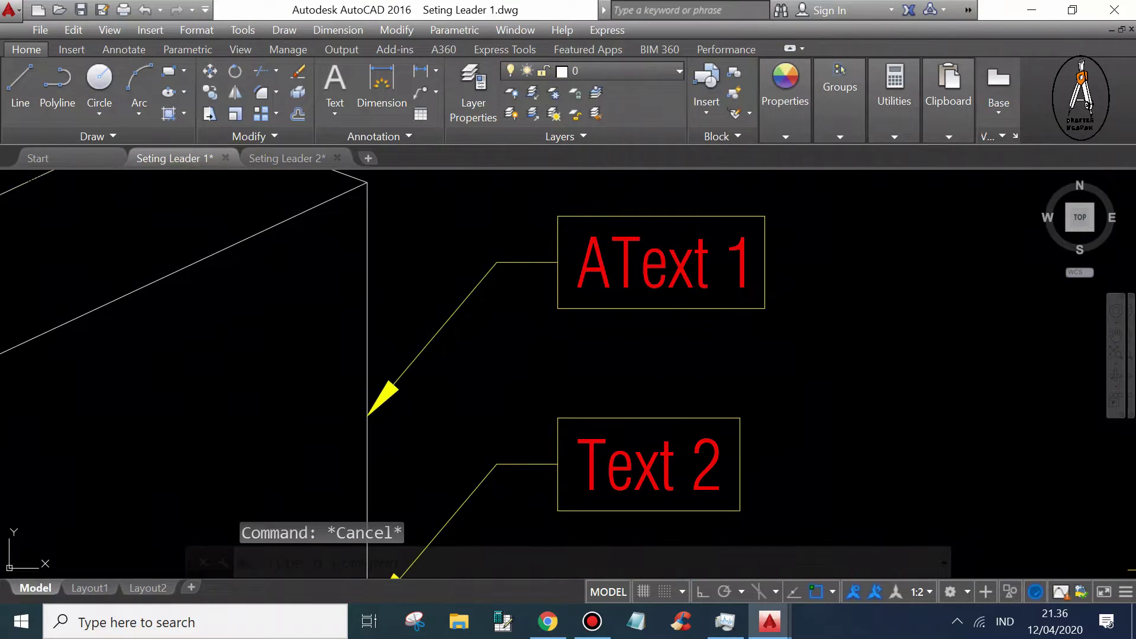
pyautogui.scroll(1, 603, 332)
pyautogui.click(613, 332)
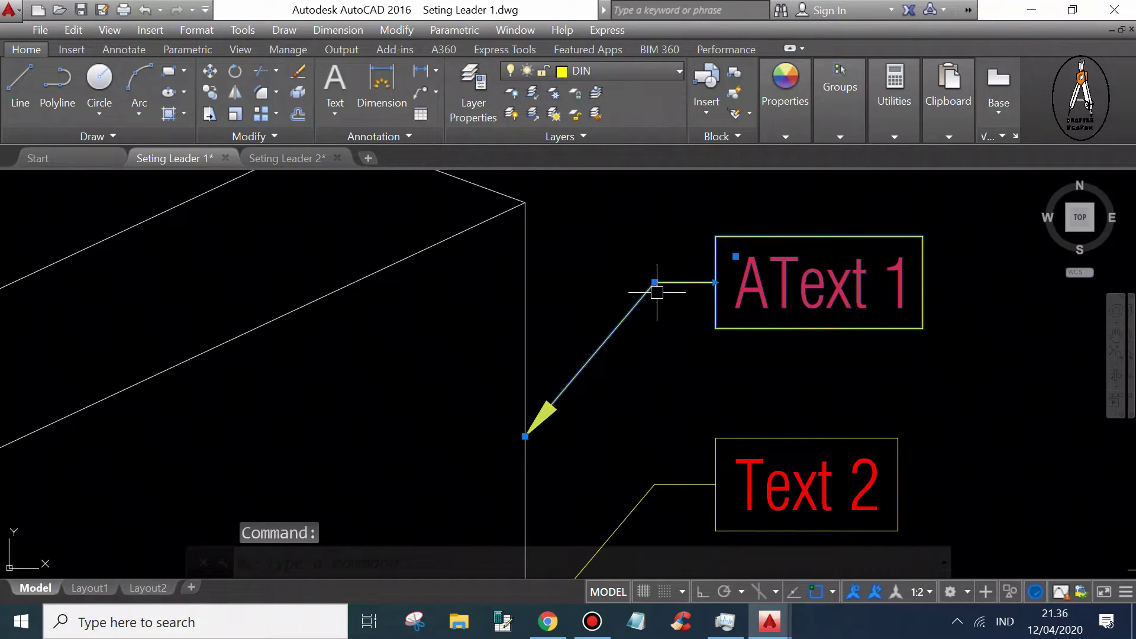
pyautogui.scroll(-5, 663, 284)
pyautogui.scroll(2, 766, 332)
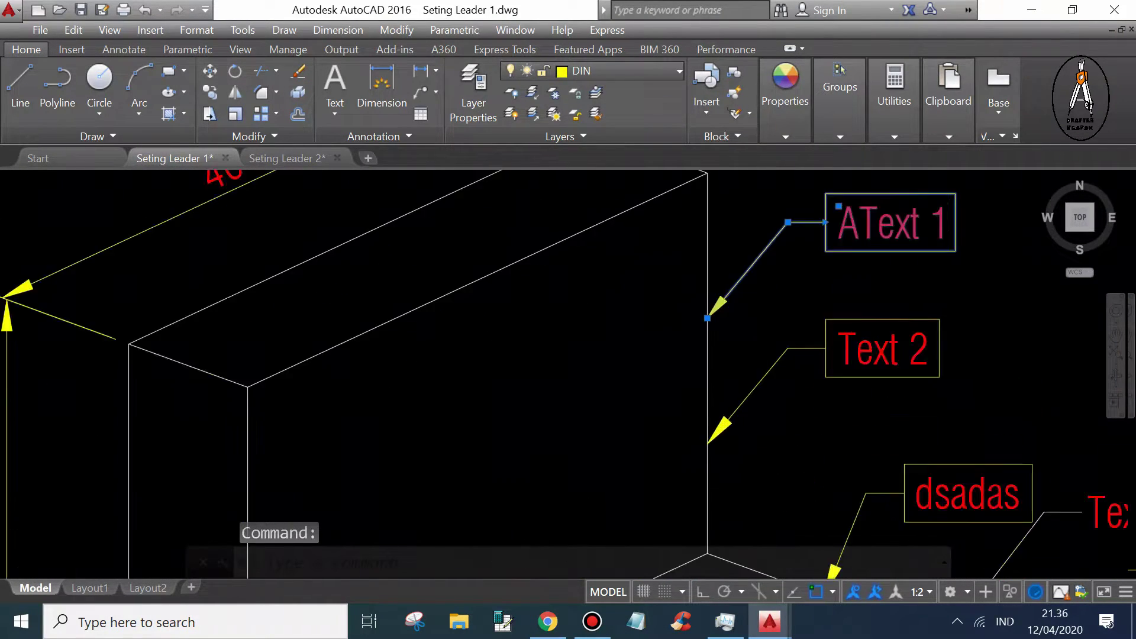
pyautogui.scroll(2, 681, 308)
pyautogui.moveTo(679, 303); pyautogui.dragTo(502, 478, button='middle')
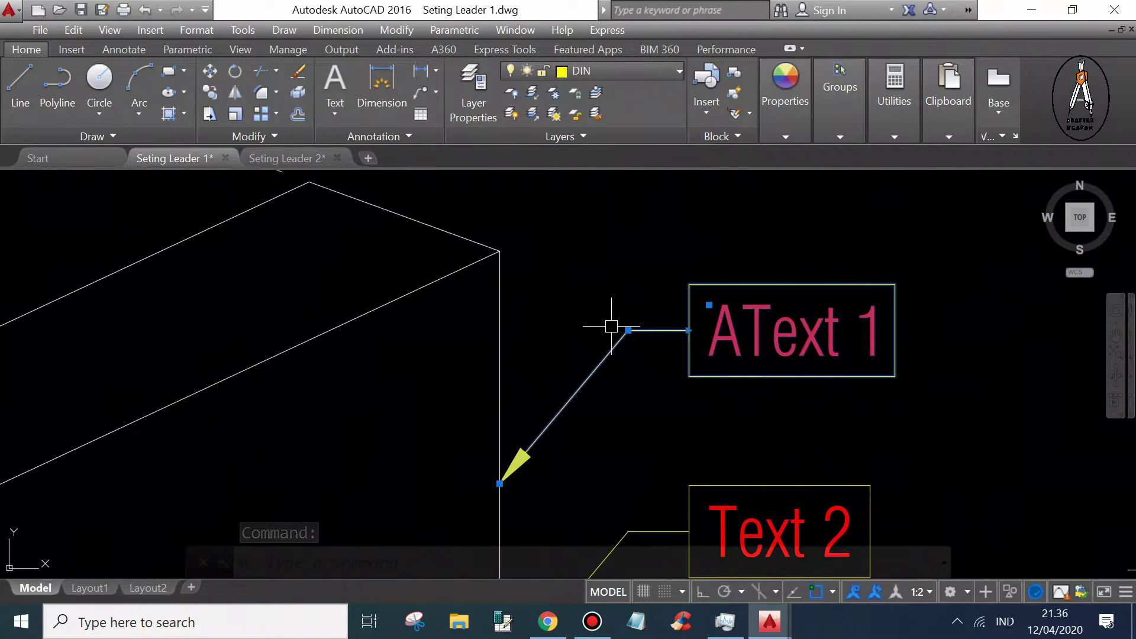
pyautogui.scroll(4, 675, 321)
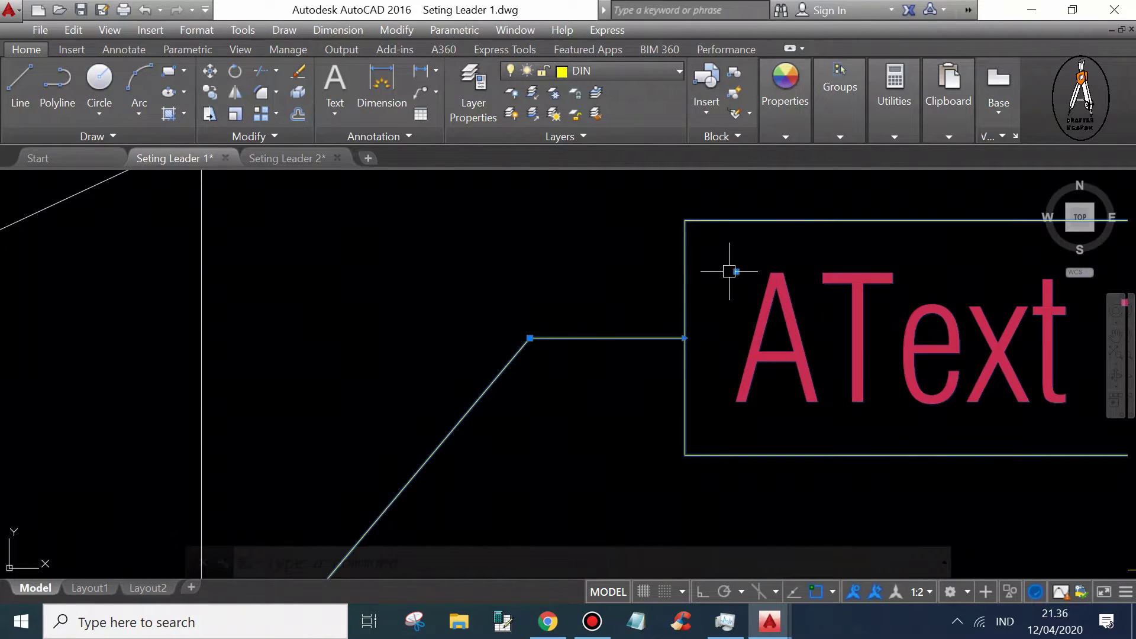
pyautogui.scroll(-10, 878, 281)
pyautogui.scroll(-5, 874, 297)
pyautogui.scroll(5, 490, 398)
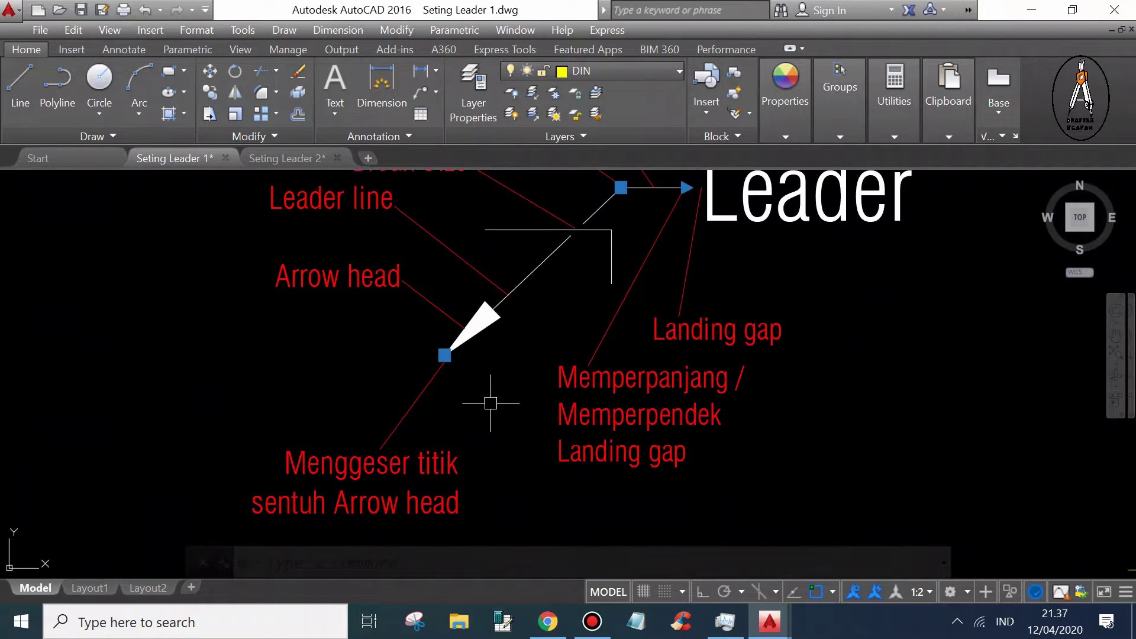
pyautogui.moveTo(490, 398); pyautogui.dragTo(495, 381, button='middle')
pyautogui.scroll(-5, 432, 443)
pyautogui.scroll(2, 432, 443)
pyautogui.scroll(2, 431, 398)
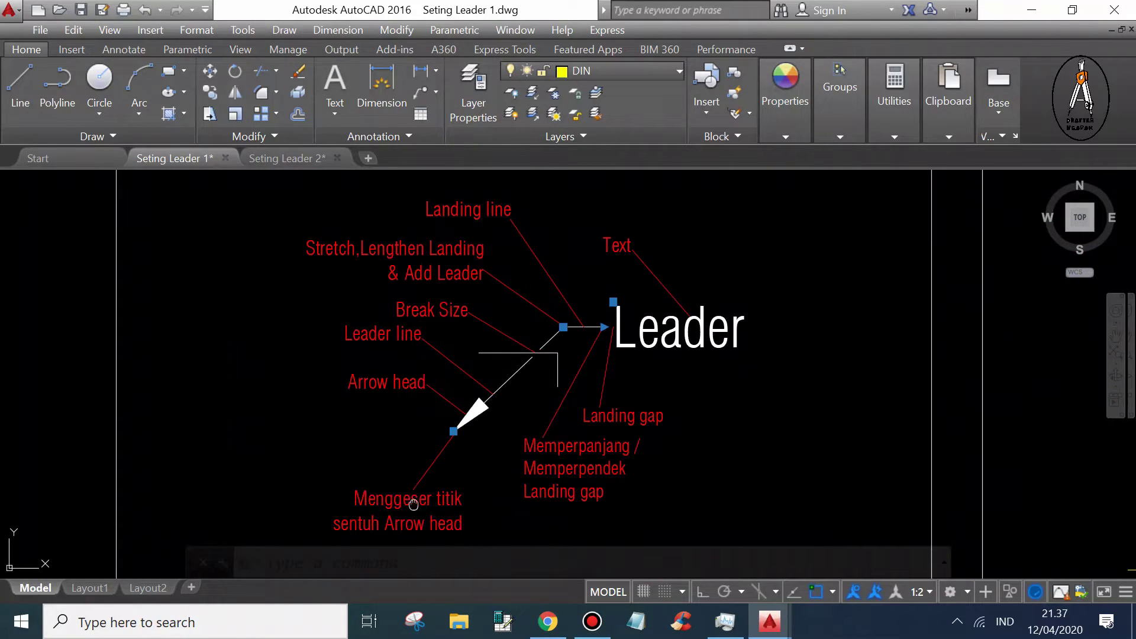
pyautogui.moveTo(414, 503); pyautogui.dragTo(464, 325, button='middle')
pyautogui.scroll(2, 463, 325)
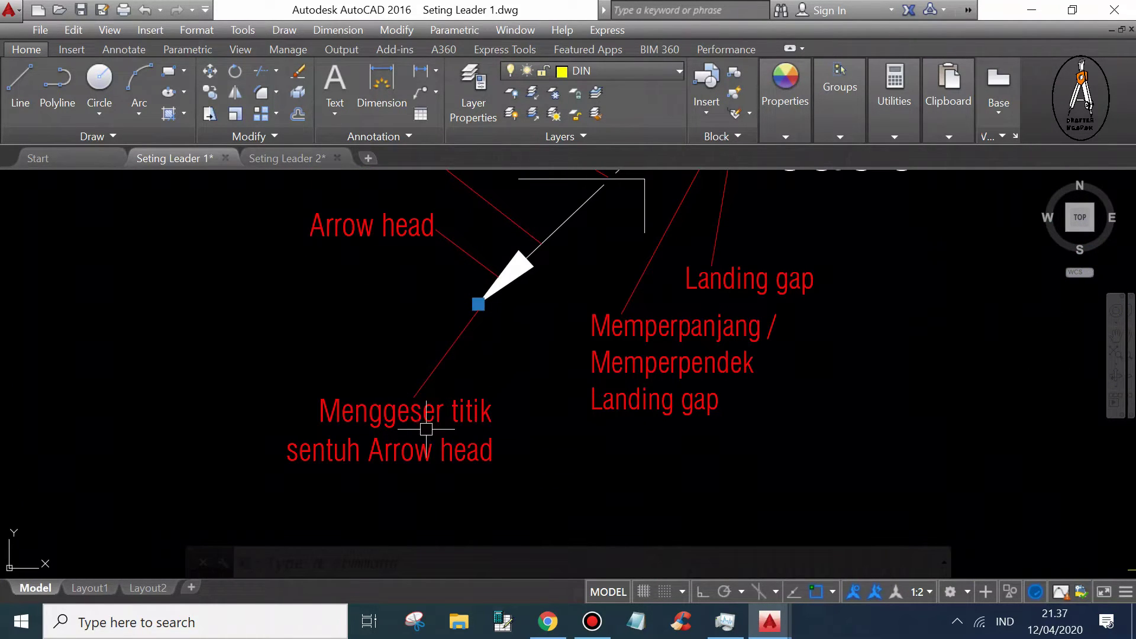
pyautogui.scroll(-3, 485, 290)
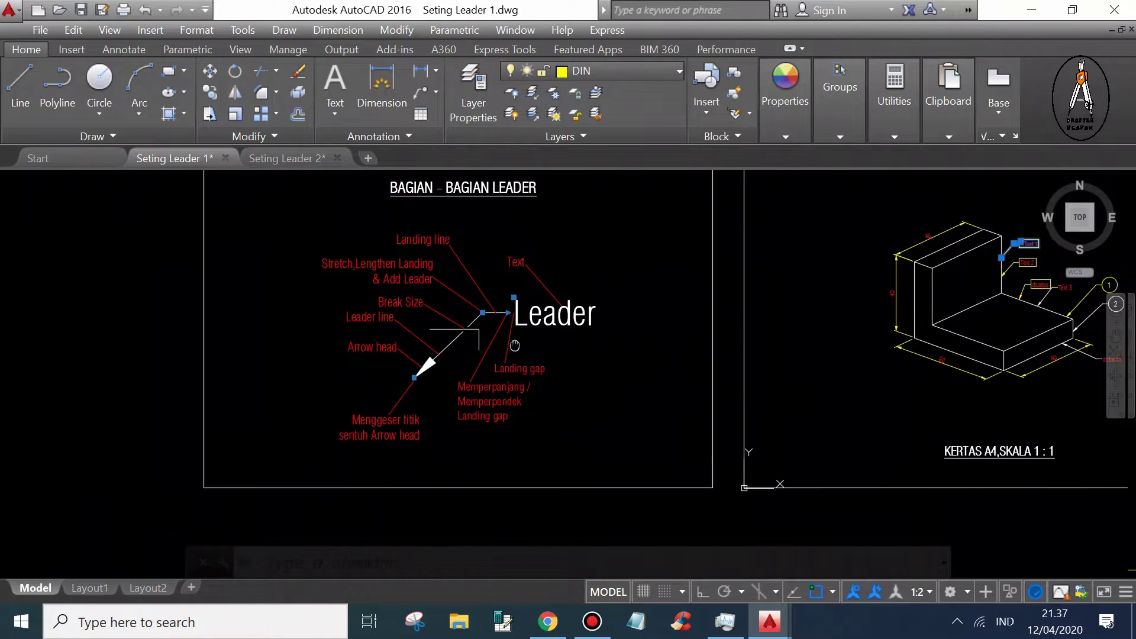
pyautogui.moveTo(651, 331); pyautogui.dragTo(423, 320, button='middle')
pyautogui.scroll(2, 787, 296)
pyautogui.scroll(4, 757, 290)
# Drag the AText 1 arrow-tip grip down to a new point on the block's vertical edge
pyautogui.scroll(3, 671, 345)
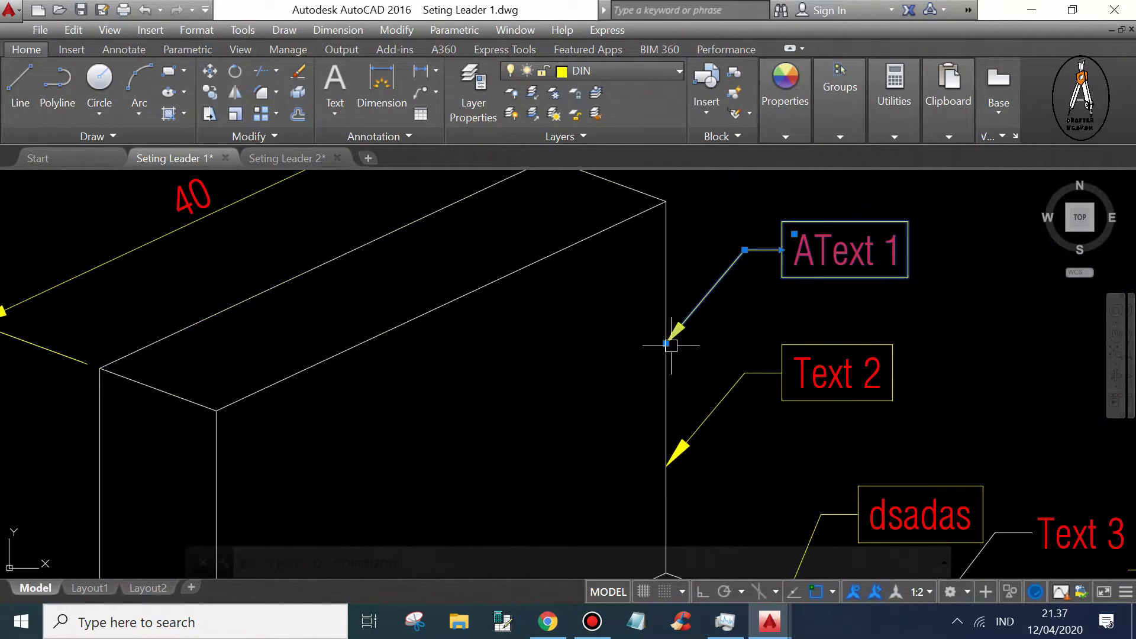
pyautogui.click(666, 344)
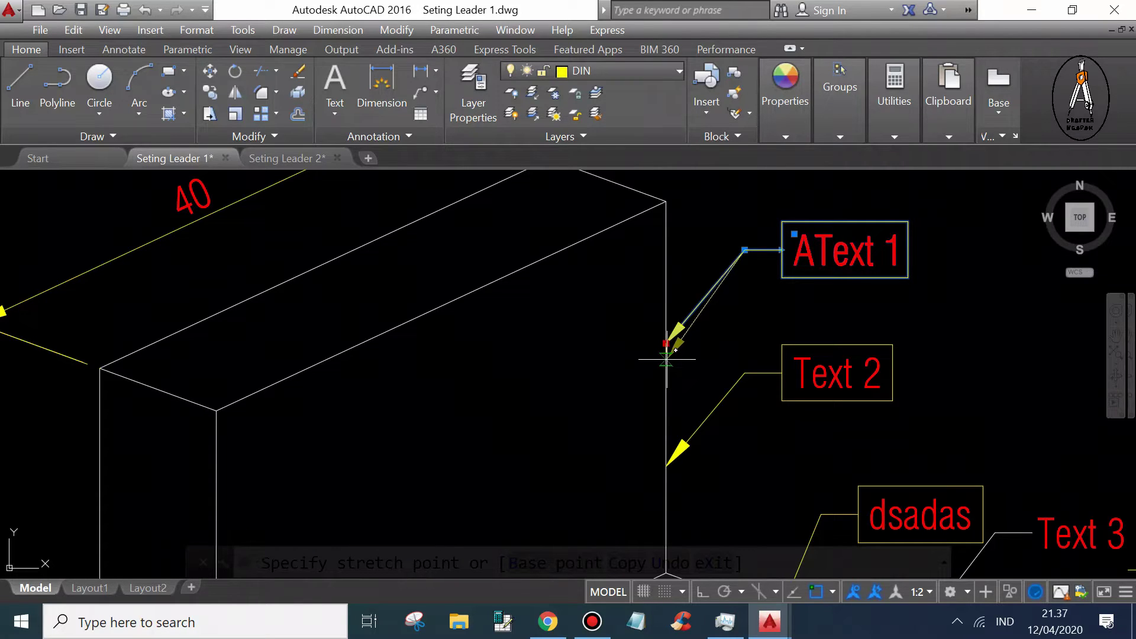
pyautogui.click(666, 359)
pyautogui.scroll(-5, 785, 274)
pyautogui.scroll(5, 768, 246)
pyautogui.press('Escape')
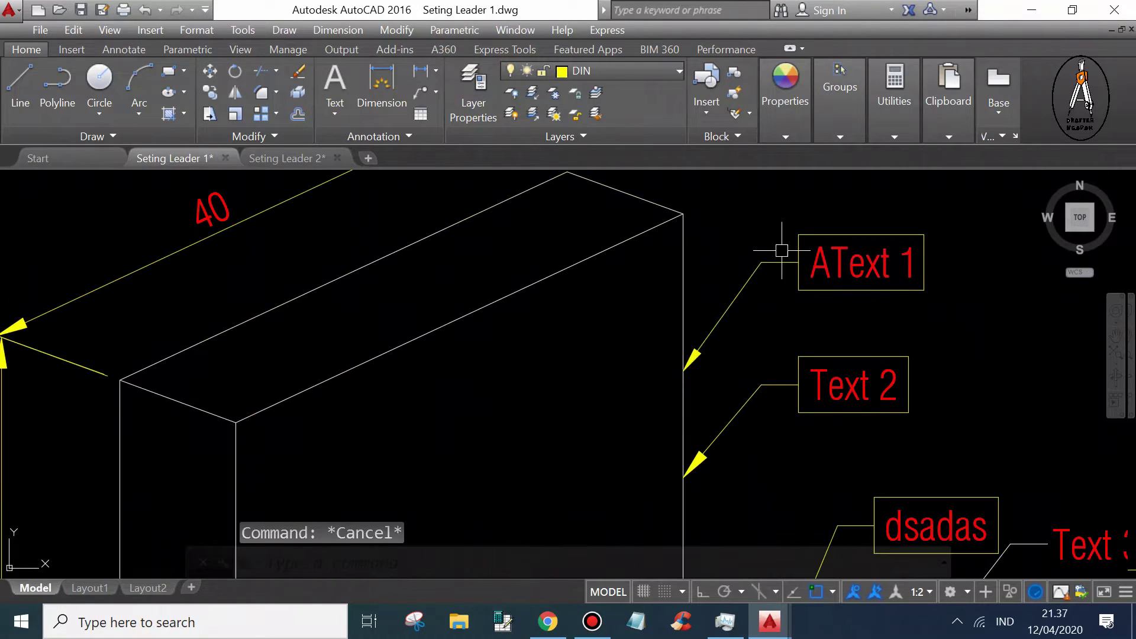
pyautogui.scroll(-3, 893, 287)
pyautogui.scroll(-2, 607, 349)
pyautogui.scroll(-3, 608, 350)
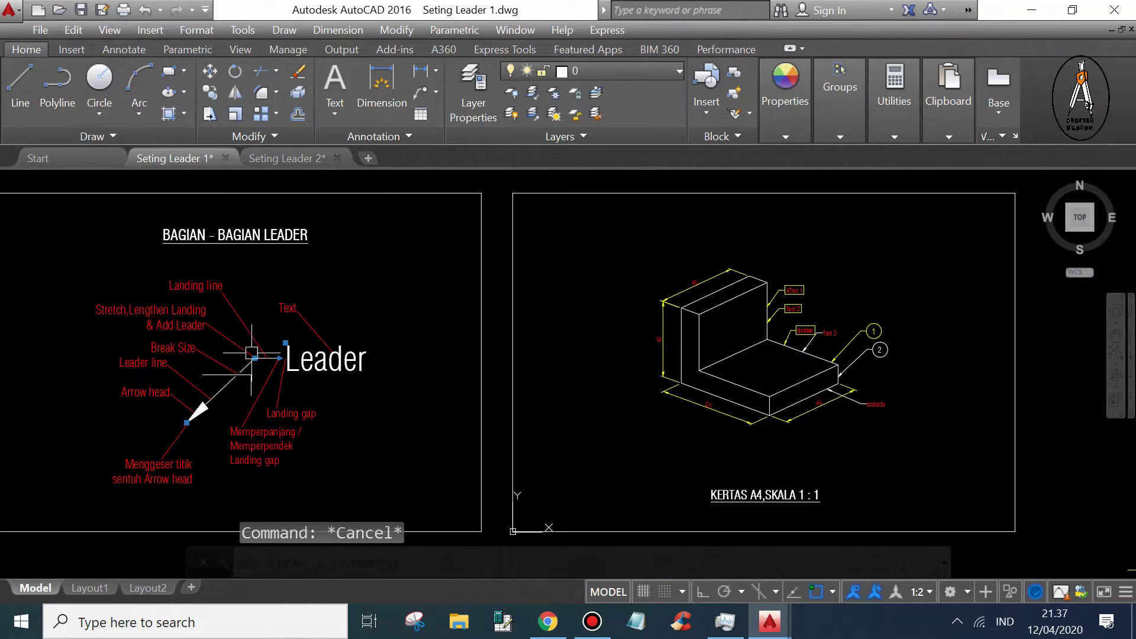
pyautogui.scroll(8, 190, 355)
pyautogui.moveTo(221, 297); pyautogui.dragTo(416, 299, button='middle')
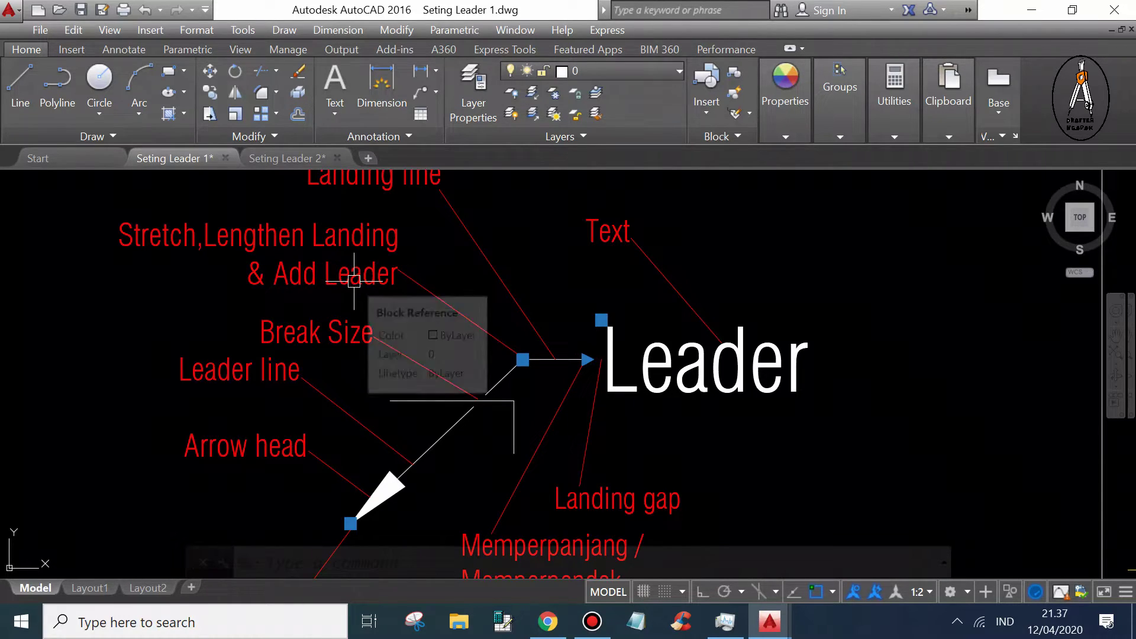
pyautogui.scroll(-2, 304, 272)
pyautogui.scroll(-4, 285, 271)
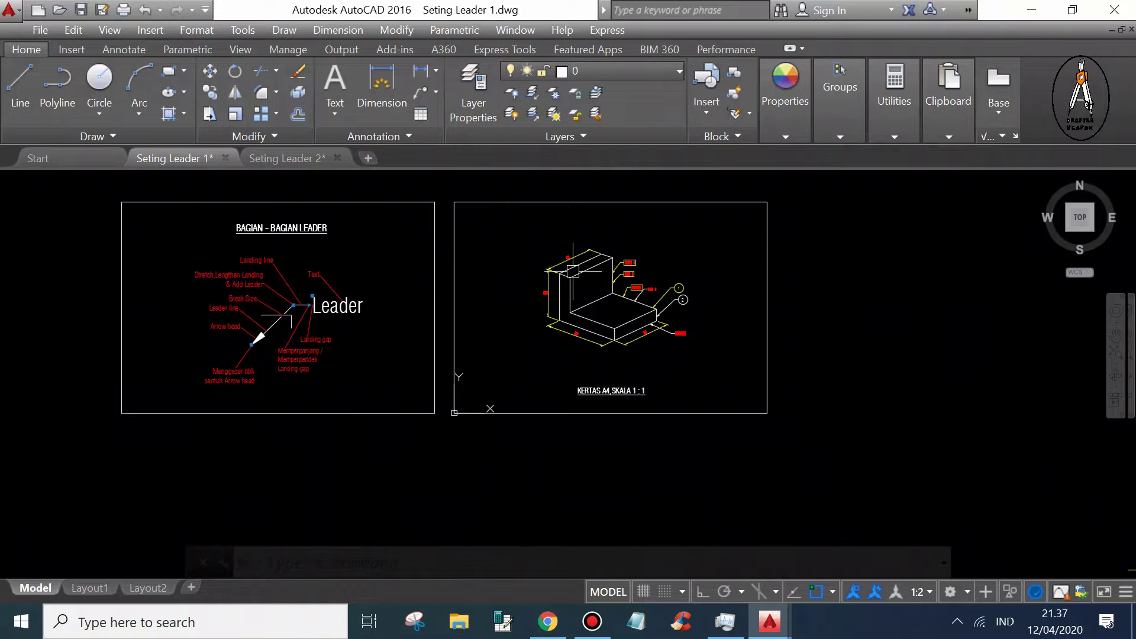
# Stretch the AText 1 landing up and right, keeping its arrow on the block edge
pyautogui.scroll(3, 572, 271)
pyautogui.scroll(3, 621, 254)
pyautogui.scroll(3, 679, 246)
pyautogui.scroll(3, 656, 259)
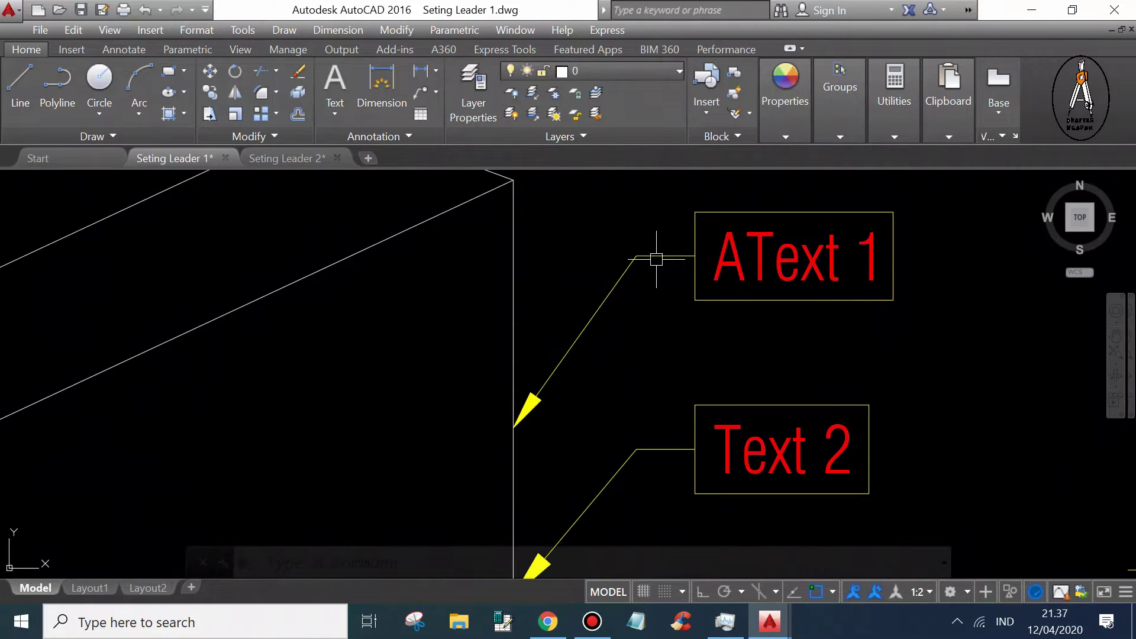
pyautogui.click(655, 258)
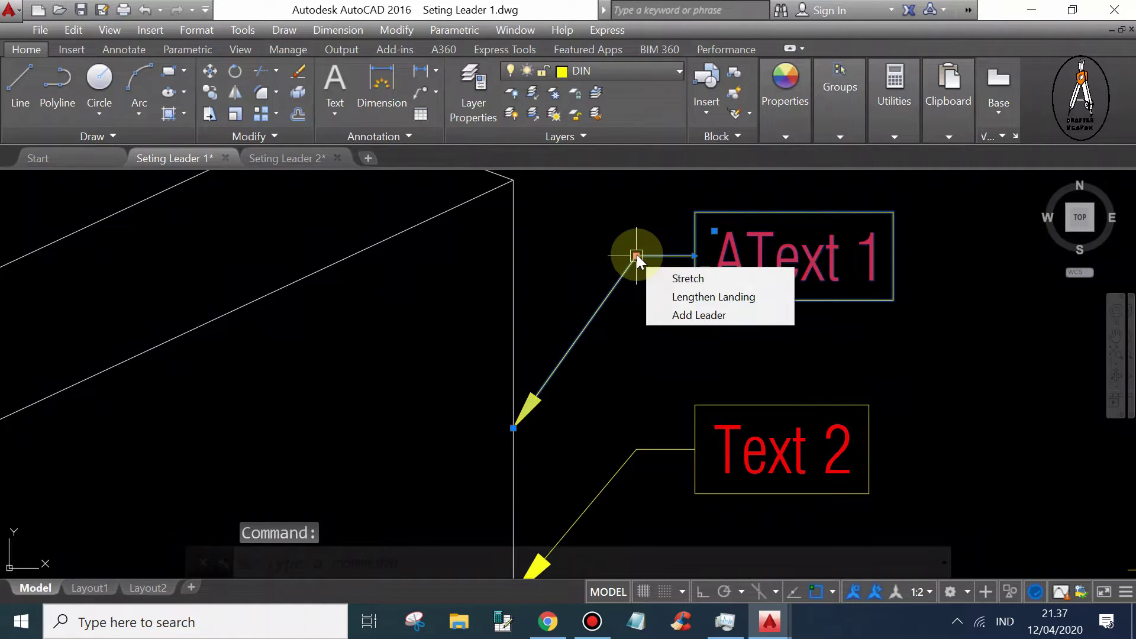
pyautogui.click(636, 256)
pyautogui.scroll(-4, 597, 273)
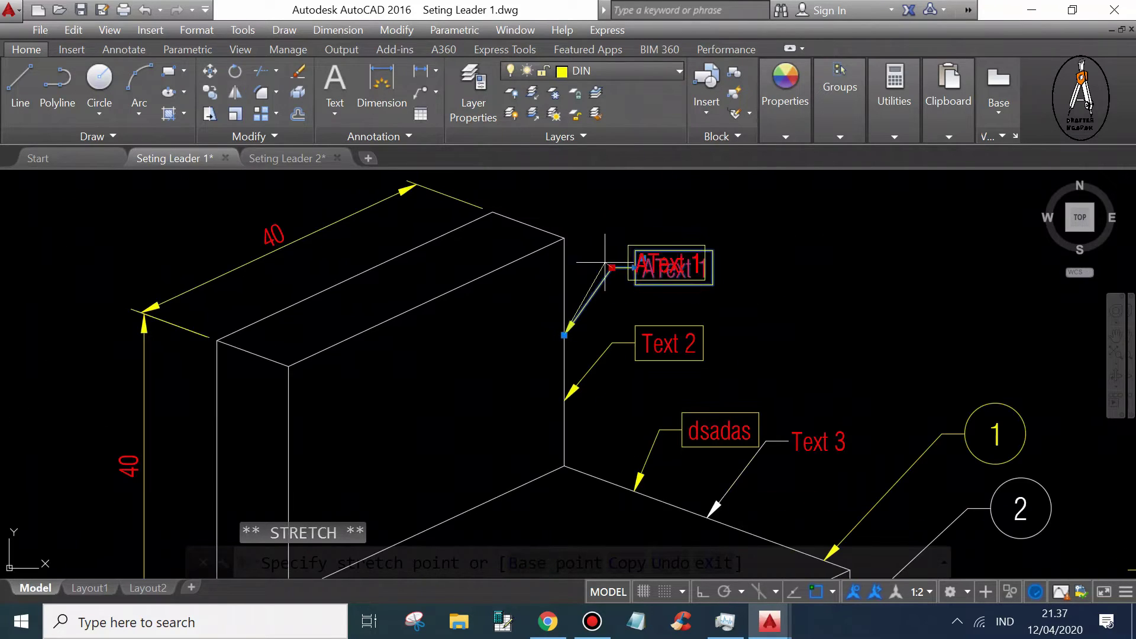
pyautogui.scroll(2, 642, 245)
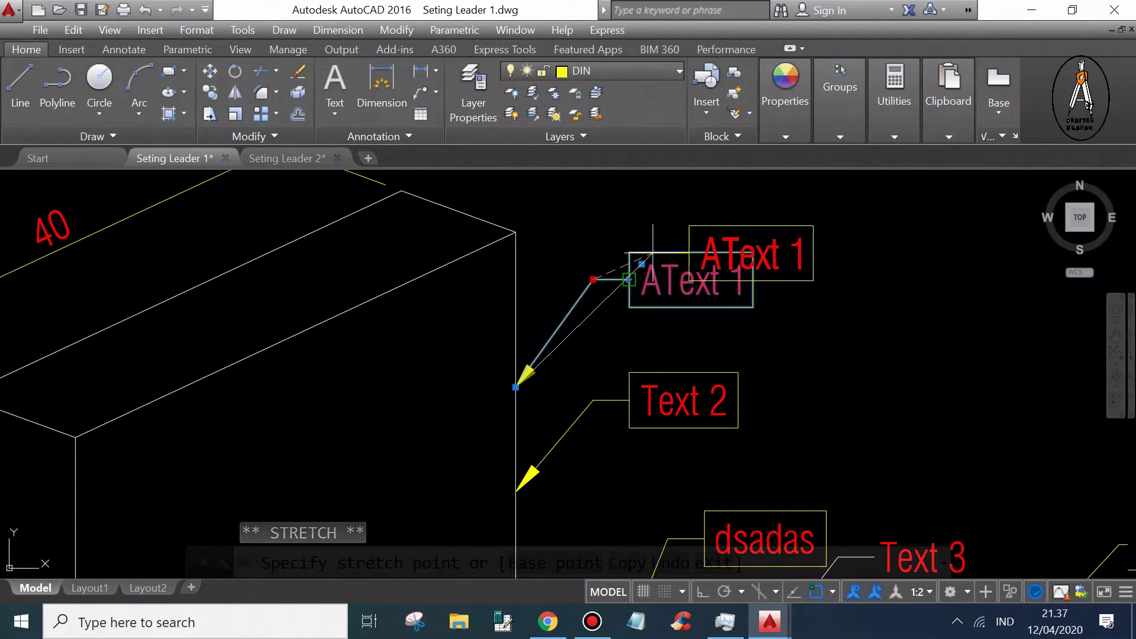
pyautogui.scroll(2, 621, 242)
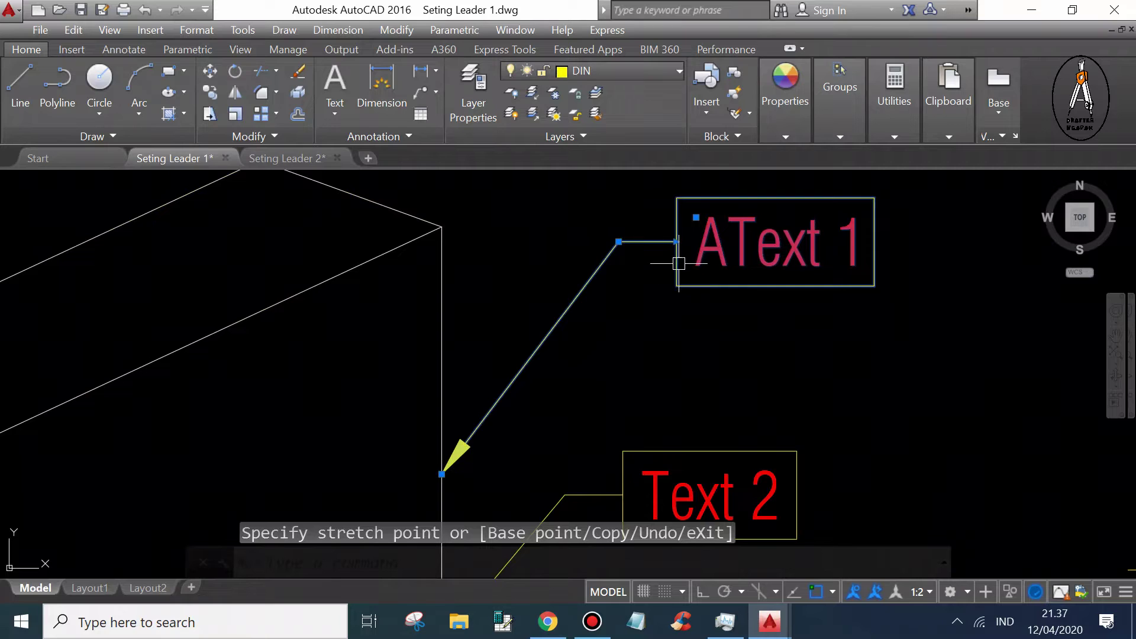
pyautogui.scroll(-3, 679, 264)
pyautogui.scroll(-1, 426, 321)
# Pan and zoom between the BAGIAN - BAGIAN LEADER diagram and the AText 1 leader
pyautogui.moveTo(426, 322); pyautogui.dragTo(651, 332, button='middle')
pyautogui.scroll(3, 355, 307)
pyautogui.moveTo(231, 303); pyautogui.dragTo(296, 306, button='middle')
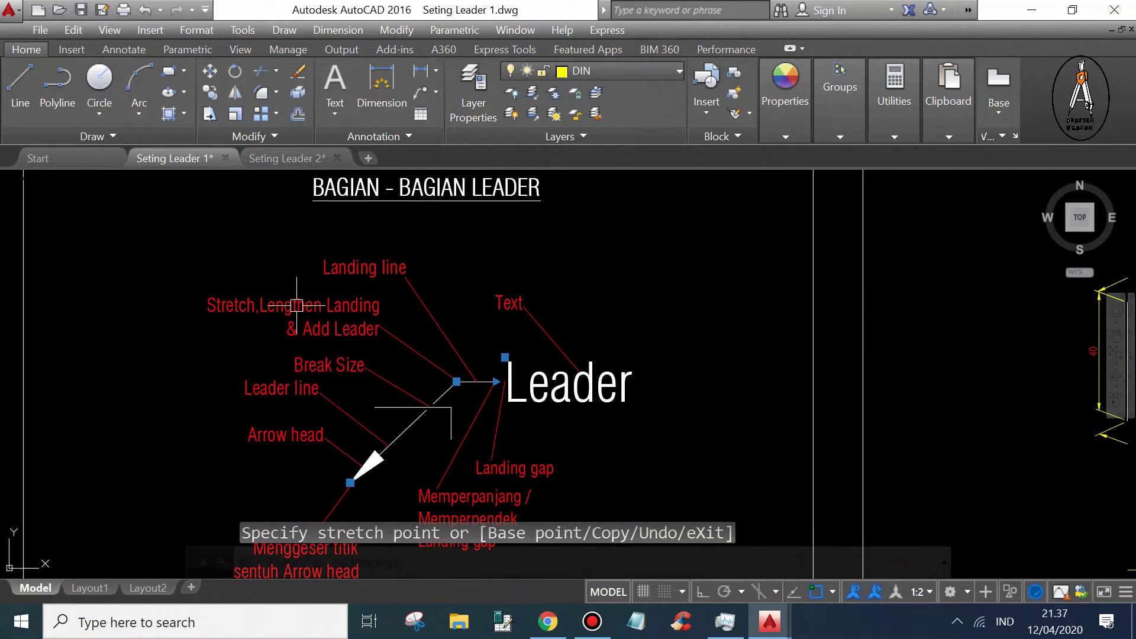
pyautogui.scroll(2, 221, 303)
pyautogui.scroll(-4, 213, 304)
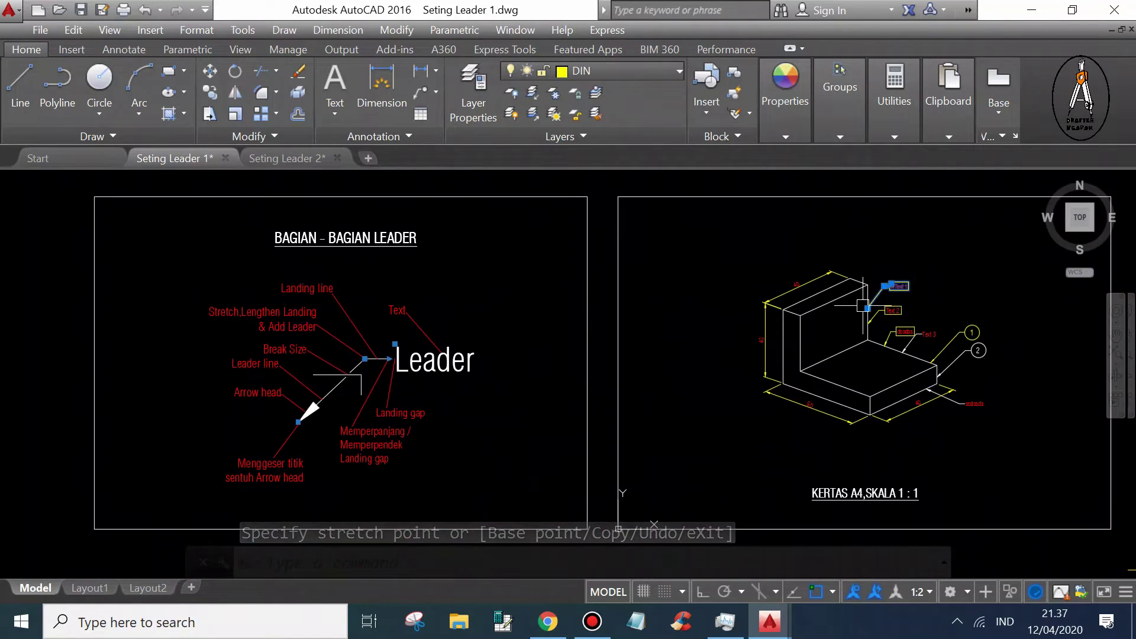
pyautogui.scroll(3, 863, 306)
pyautogui.scroll(2, 750, 278)
pyautogui.moveTo(750, 279); pyautogui.dragTo(633, 296, button='middle')
pyautogui.scroll(2, 625, 280)
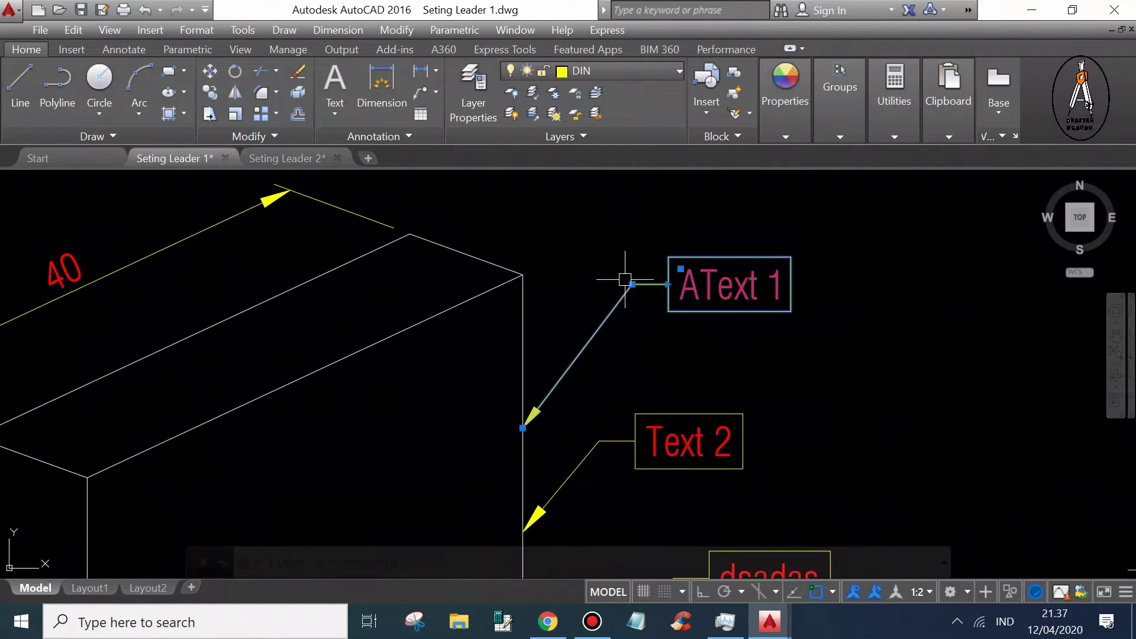
pyautogui.scroll(2, 636, 283)
pyautogui.scroll(2, 624, 296)
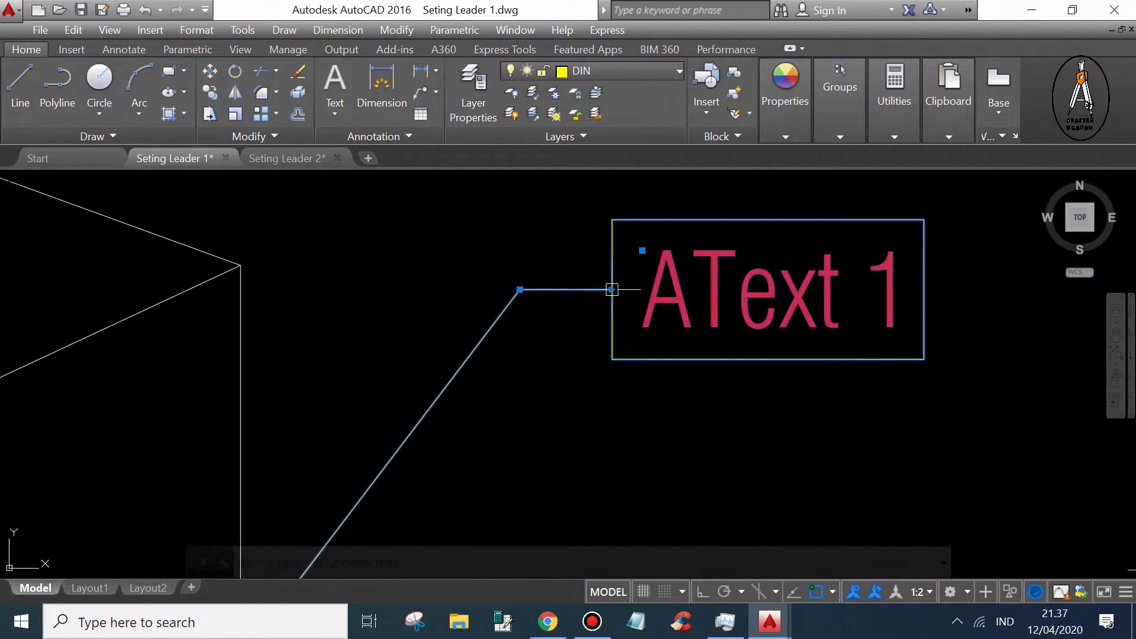
pyautogui.scroll(-3, 710, 311)
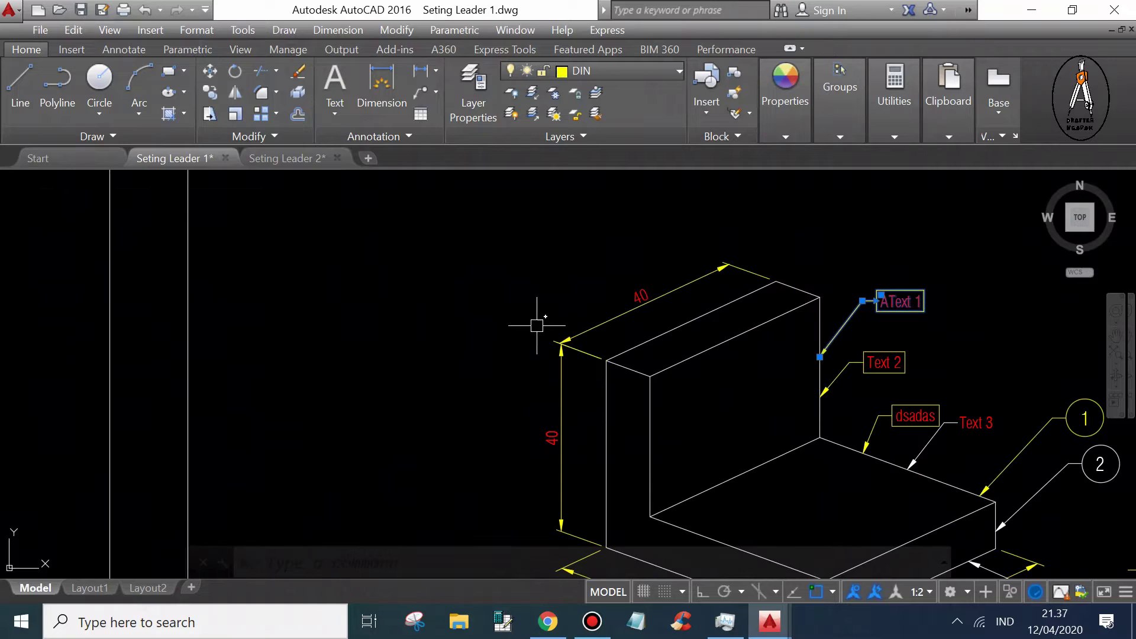
pyautogui.scroll(-3, 538, 321)
pyautogui.scroll(4, 355, 367)
pyautogui.scroll(1, 390, 403)
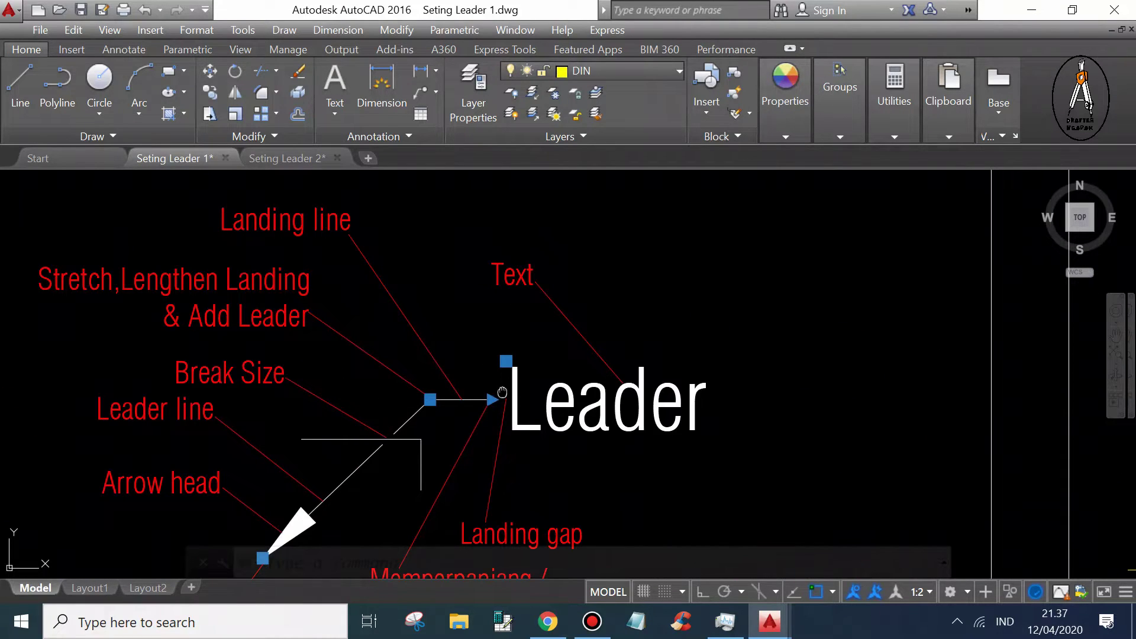
pyautogui.moveTo(502, 393); pyautogui.dragTo(503, 263, button='middle')
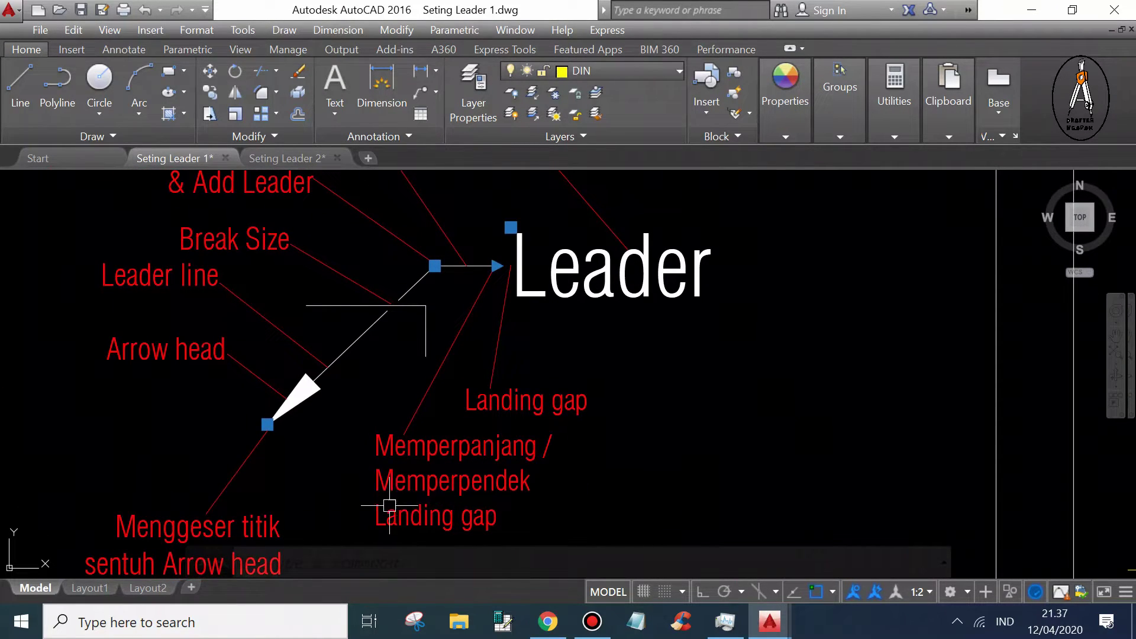
pyautogui.scroll(2, 509, 237)
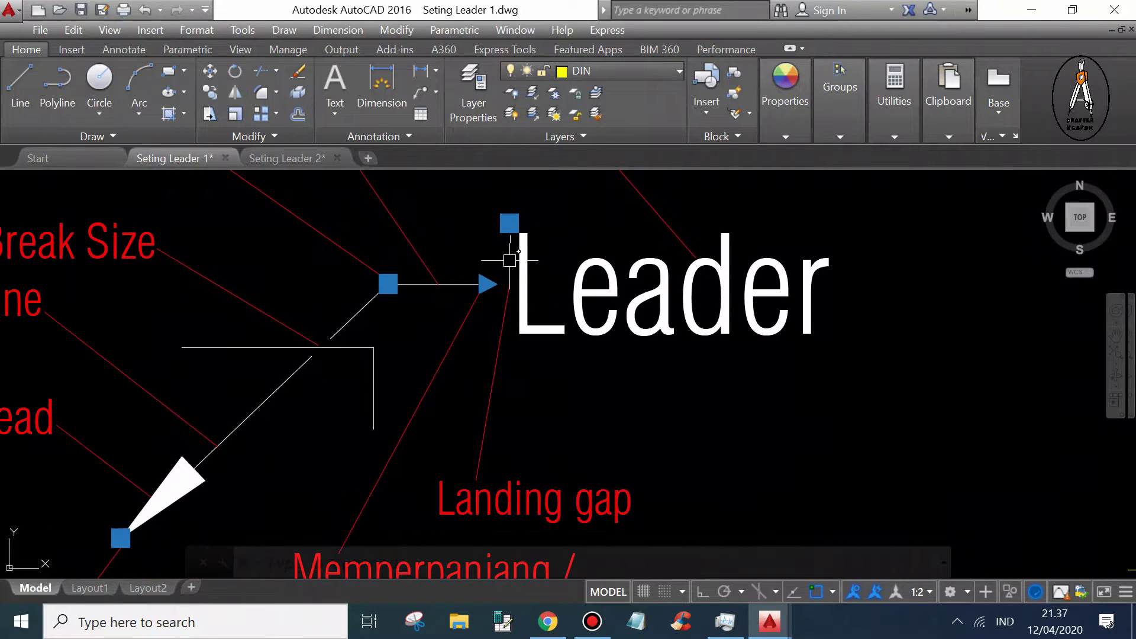
pyautogui.scroll(-5, 505, 294)
pyautogui.scroll(1, 604, 340)
pyautogui.scroll(4, 575, 319)
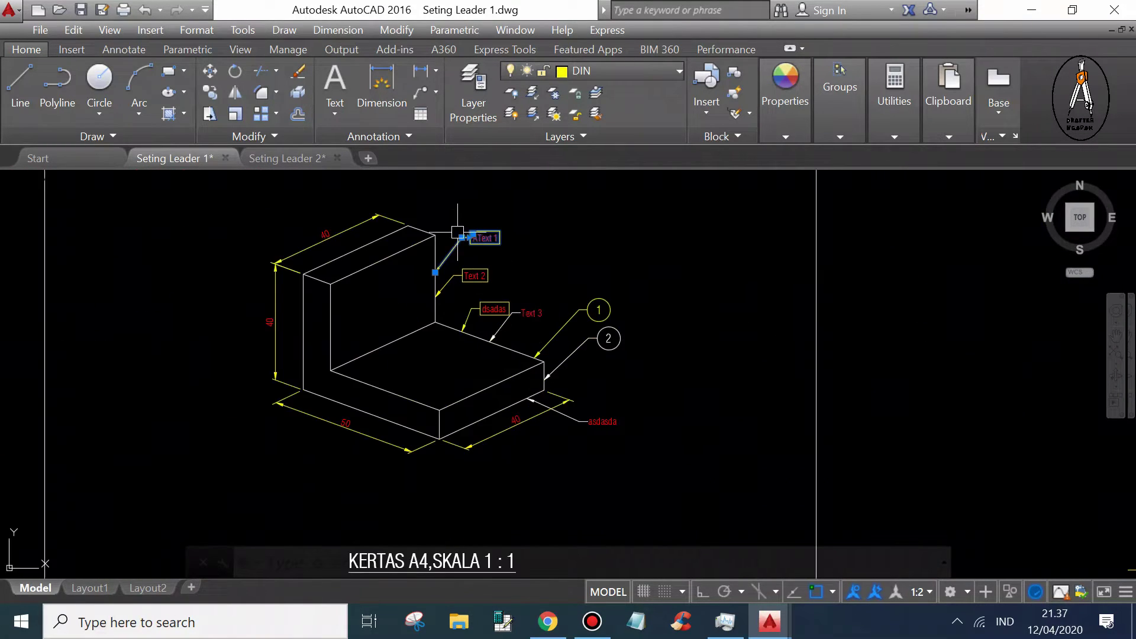
pyautogui.scroll(1, 497, 263)
pyautogui.scroll(1, 497, 263)
pyautogui.scroll(2, 496, 267)
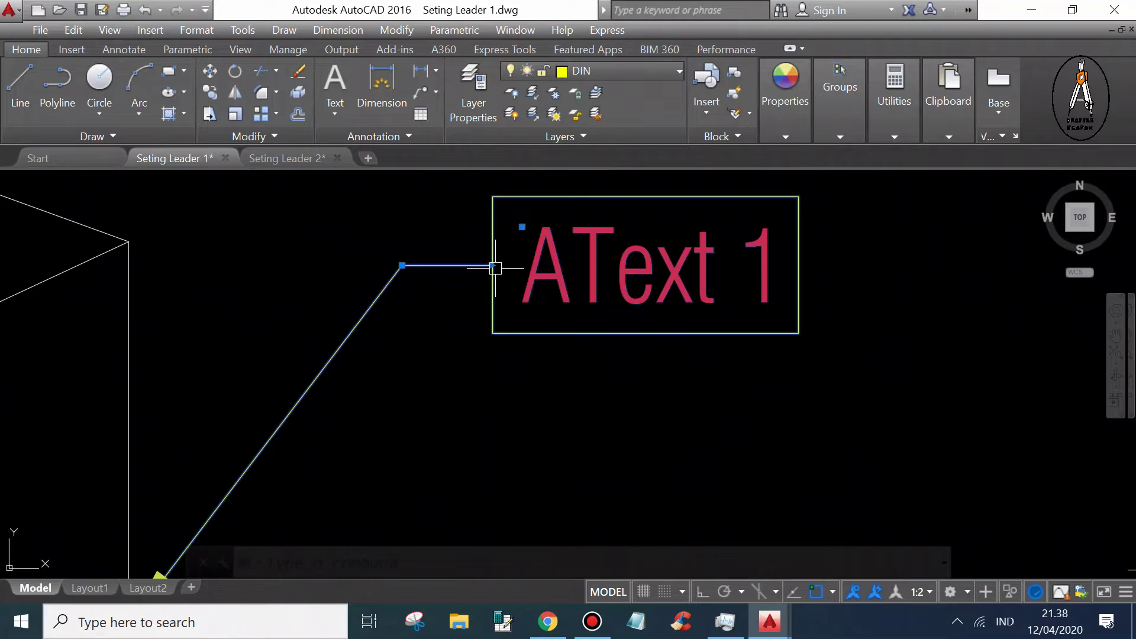
pyautogui.click(492, 266)
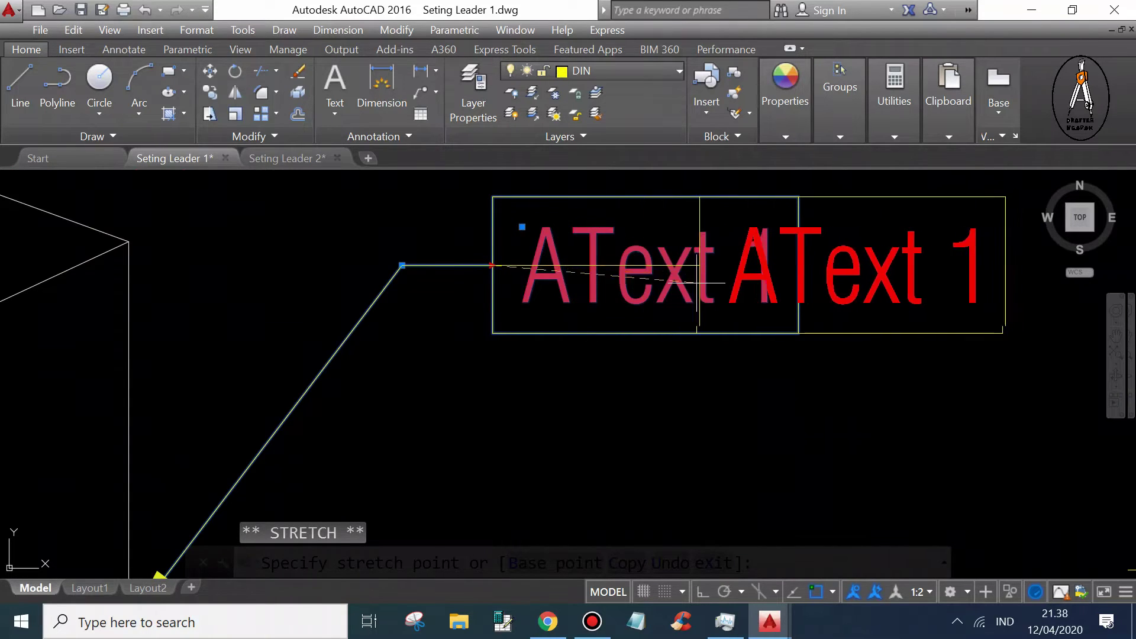
pyautogui.scroll(-2, 683, 307)
pyautogui.press('F8')
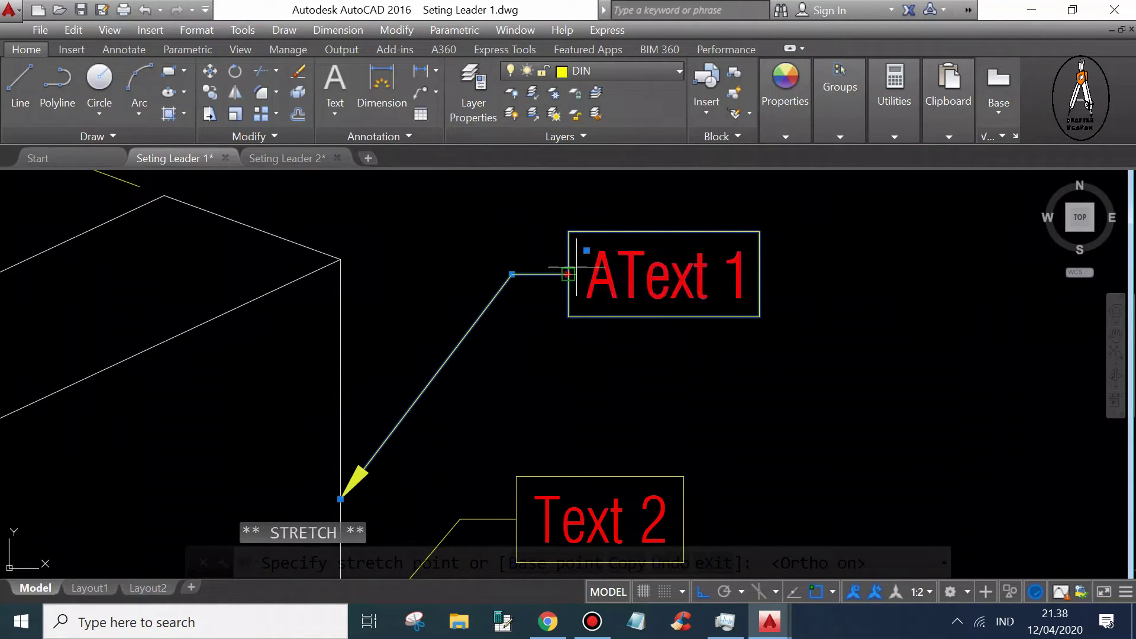
pyautogui.click(615, 274)
pyautogui.scroll(2, 636, 239)
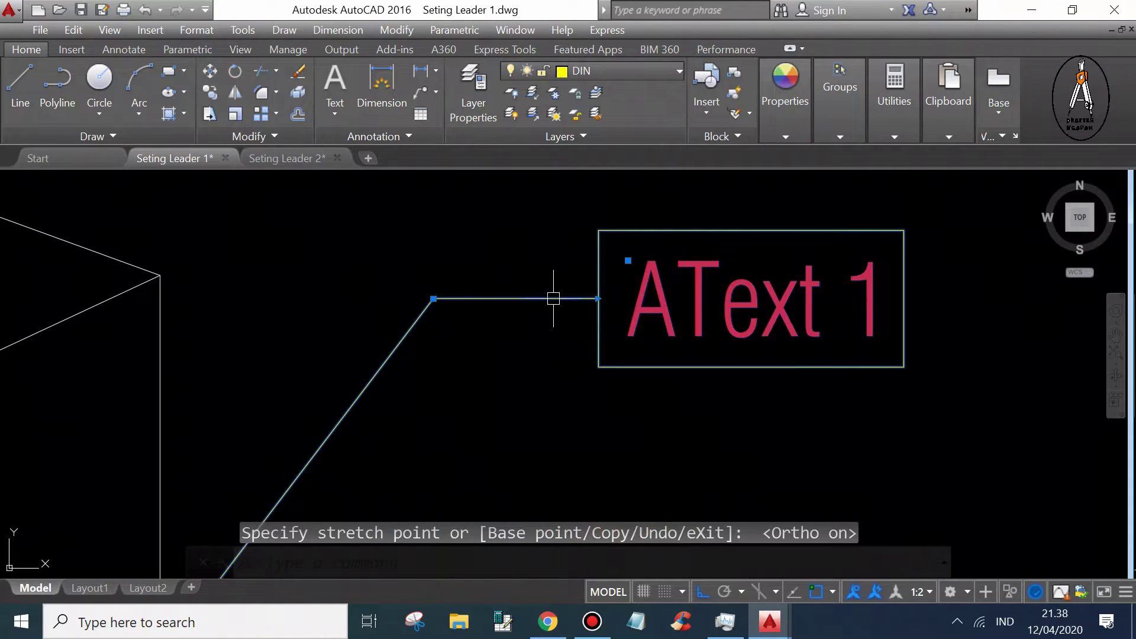
pyautogui.scroll(-5, 553, 298)
pyautogui.scroll(4, 586, 254)
pyautogui.scroll(-4, 592, 263)
pyautogui.scroll(4, 651, 269)
pyautogui.press('Escape')
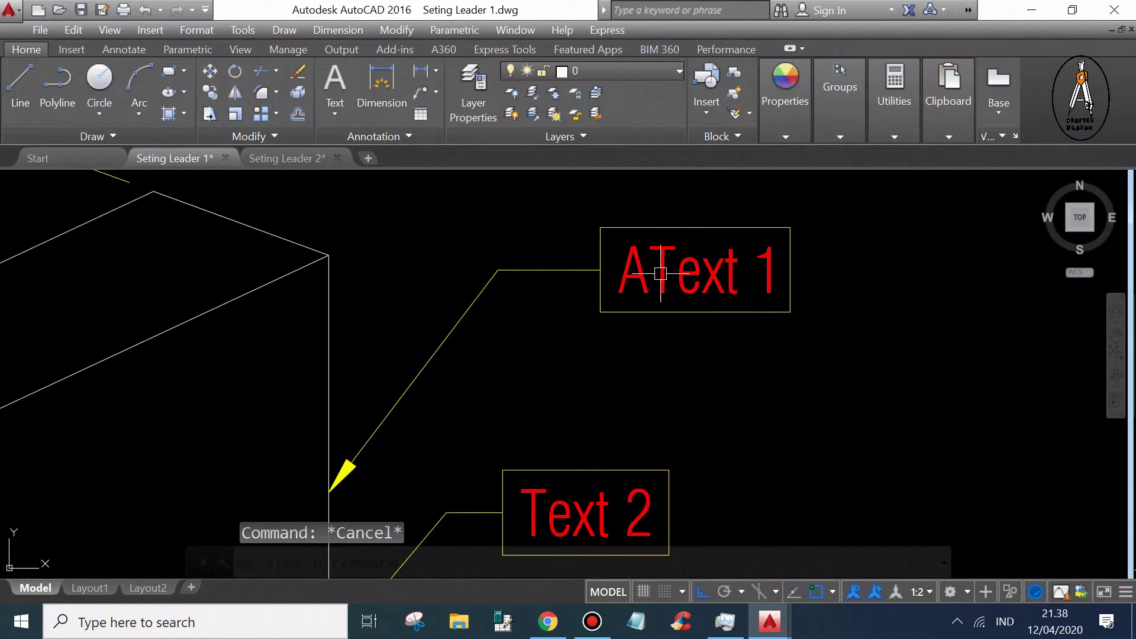
pyautogui.scroll(-3, 611, 273)
pyautogui.scroll(3, 591, 282)
pyautogui.click(591, 283)
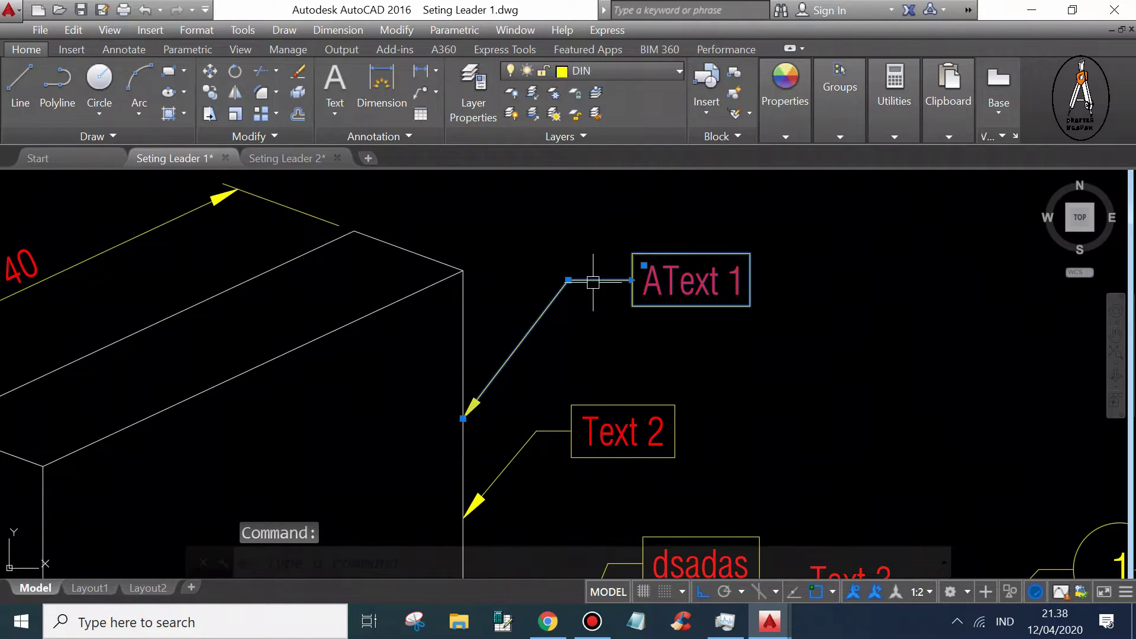
pyautogui.scroll(2, 654, 265)
pyautogui.click(629, 275)
pyautogui.scroll(-2, 633, 248)
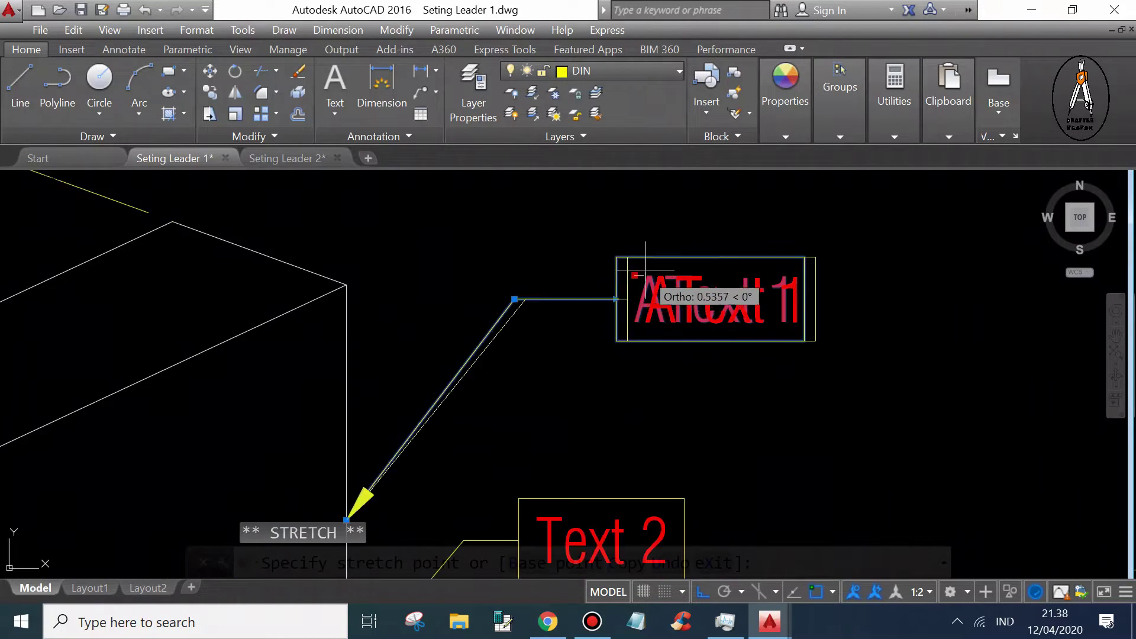
pyautogui.scroll(-1, 589, 204)
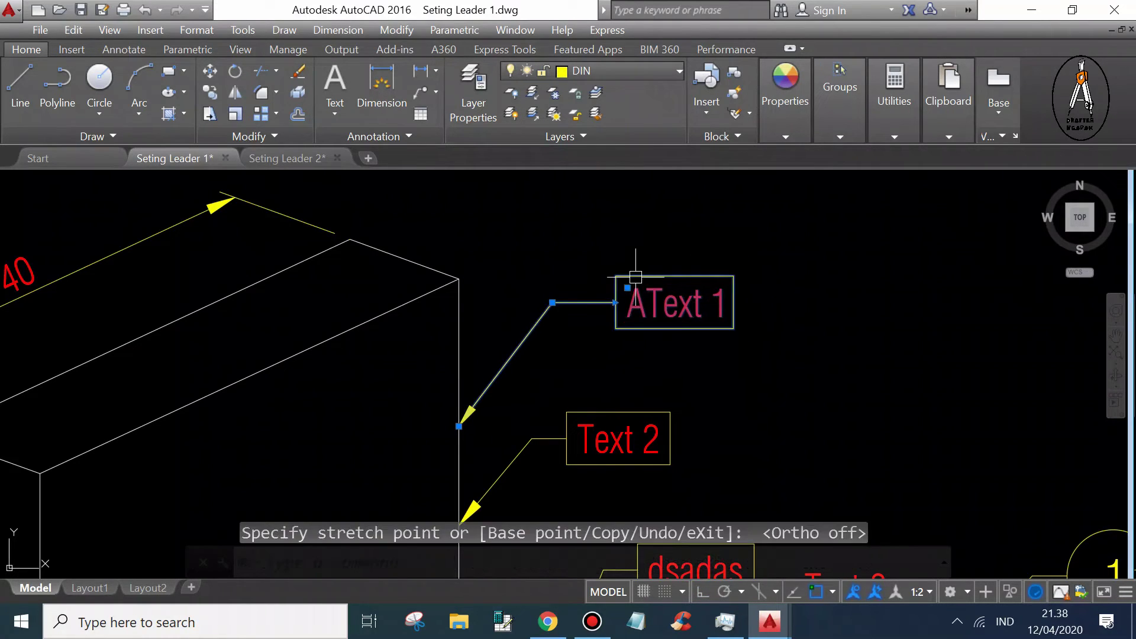
pyautogui.press('Escape')
pyautogui.scroll(2, 545, 385)
pyautogui.scroll(-2, 616, 284)
pyautogui.scroll(-5, 634, 257)
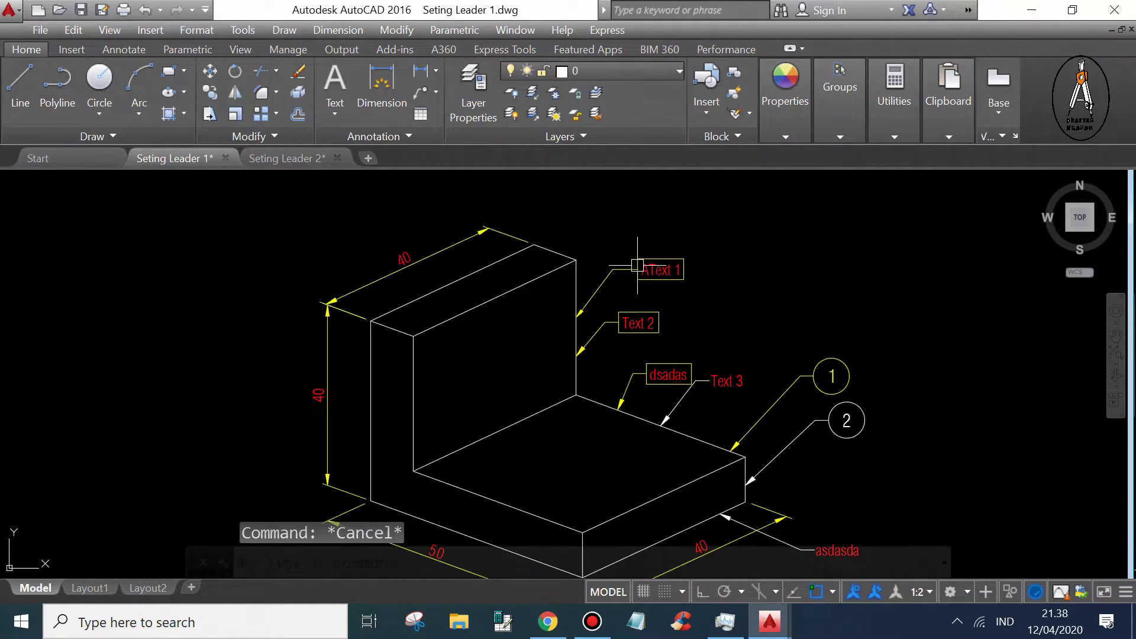
pyautogui.scroll(3, 611, 284)
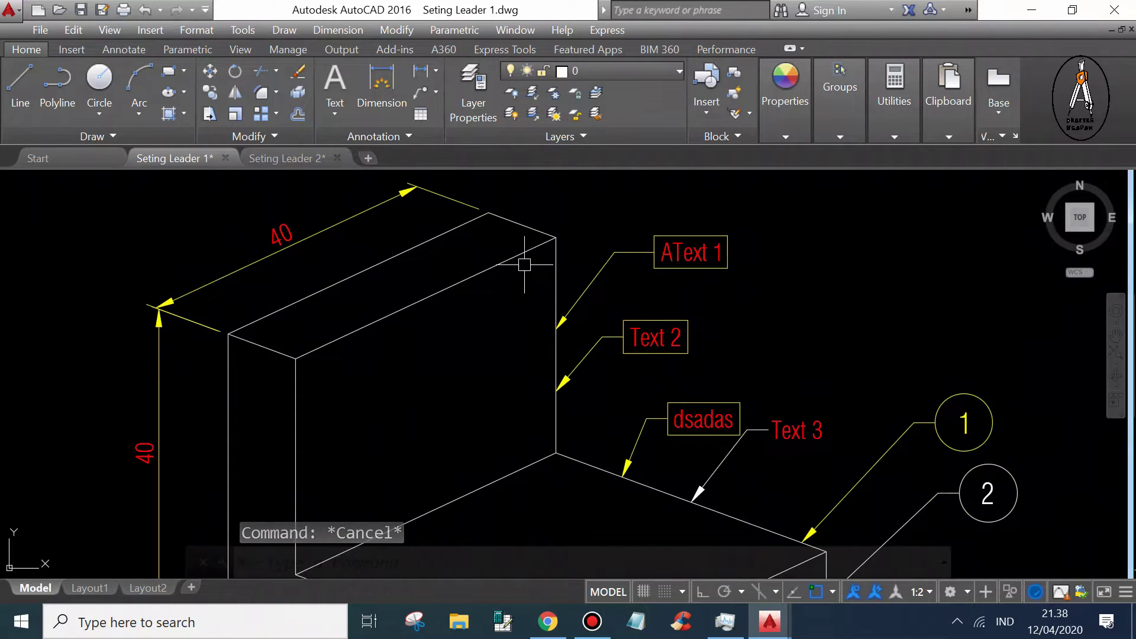
pyautogui.scroll(2, 602, 249)
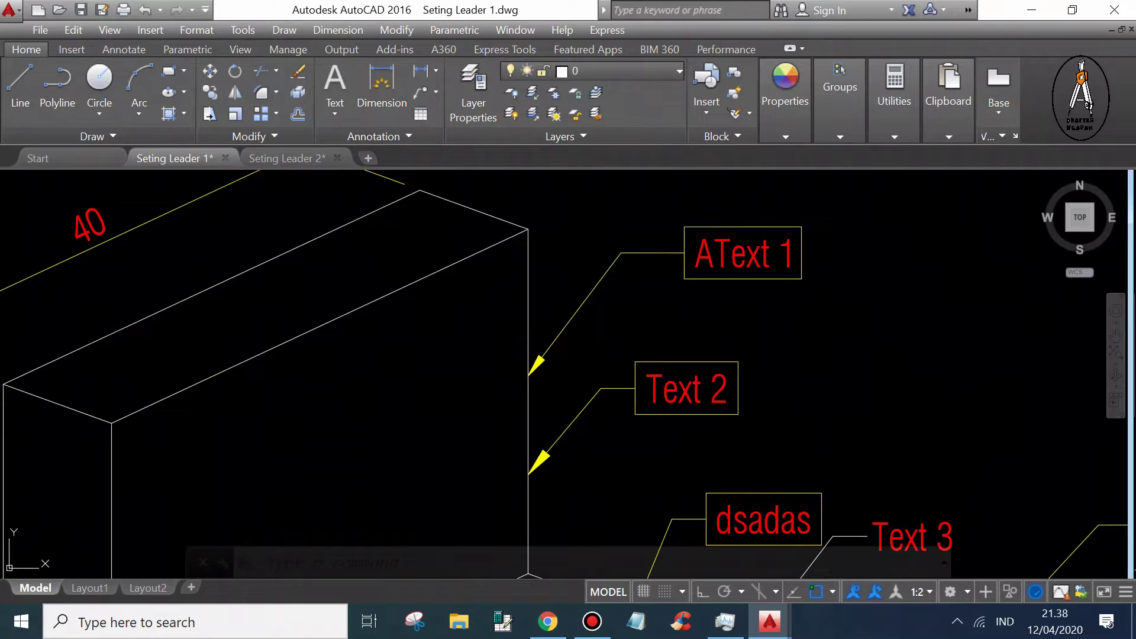
# Add two leaders to AText 1, upper and lower on the block's vertical edge
pyautogui.click(604, 273)
pyautogui.moveTo(622, 254)
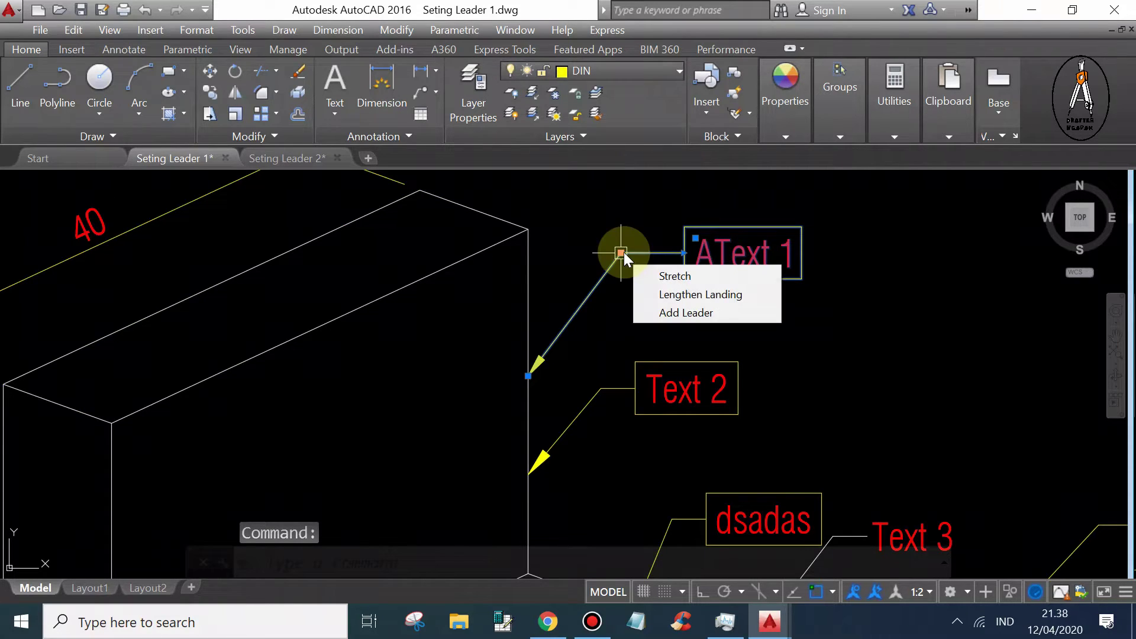
pyautogui.press('Escape')
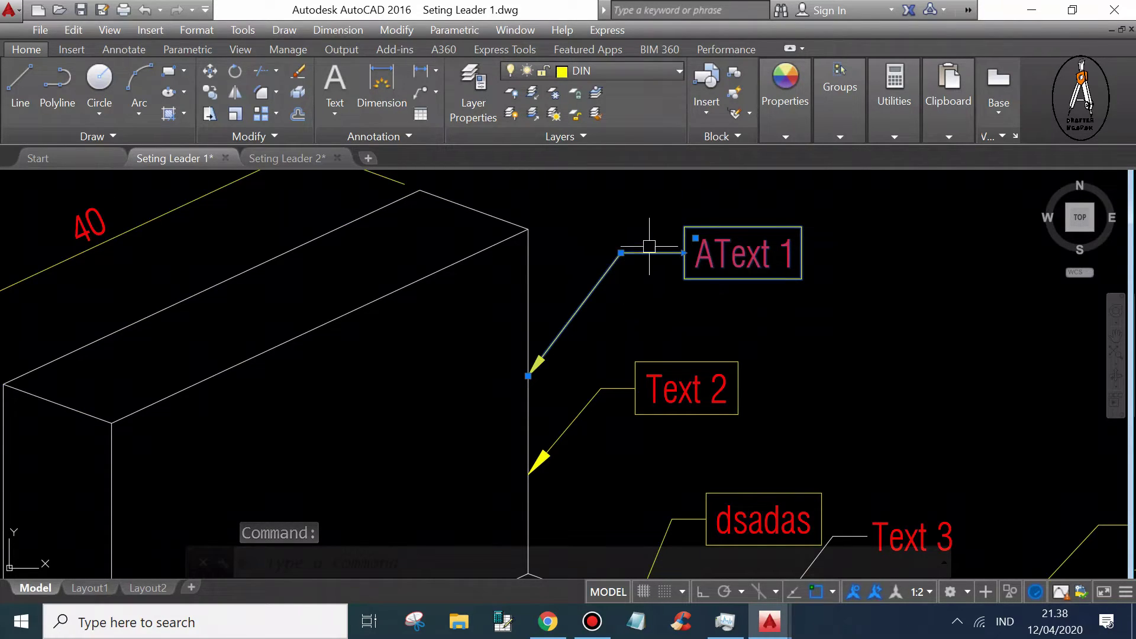
pyautogui.scroll(2, 647, 246)
pyautogui.click(602, 254)
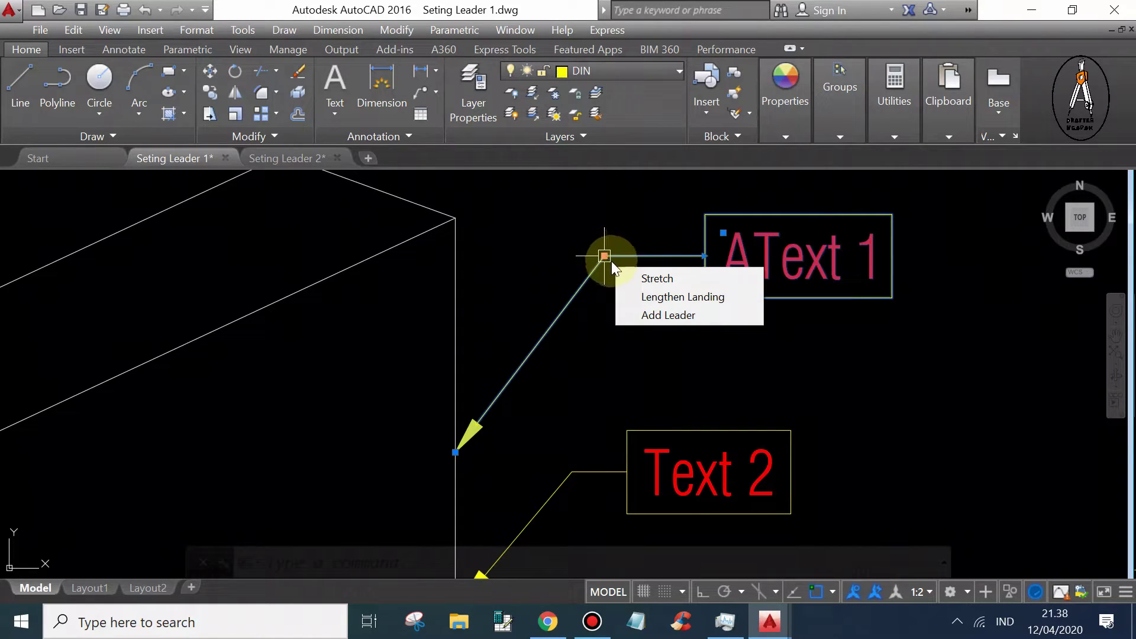
pyautogui.click(661, 314)
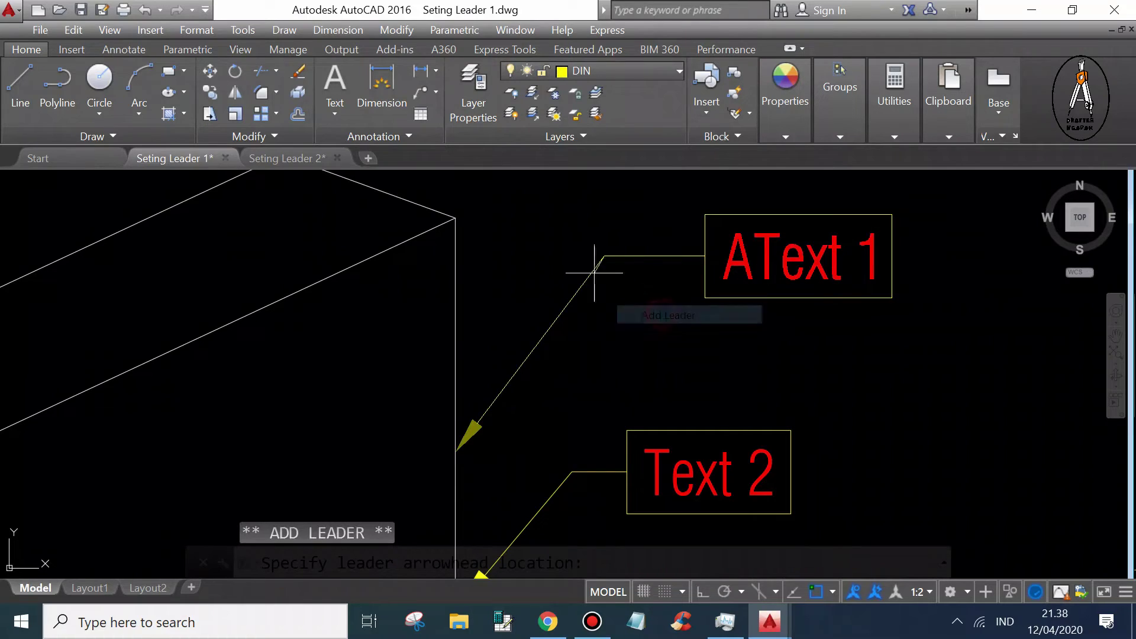
pyautogui.click(455, 271)
pyautogui.click(457, 335)
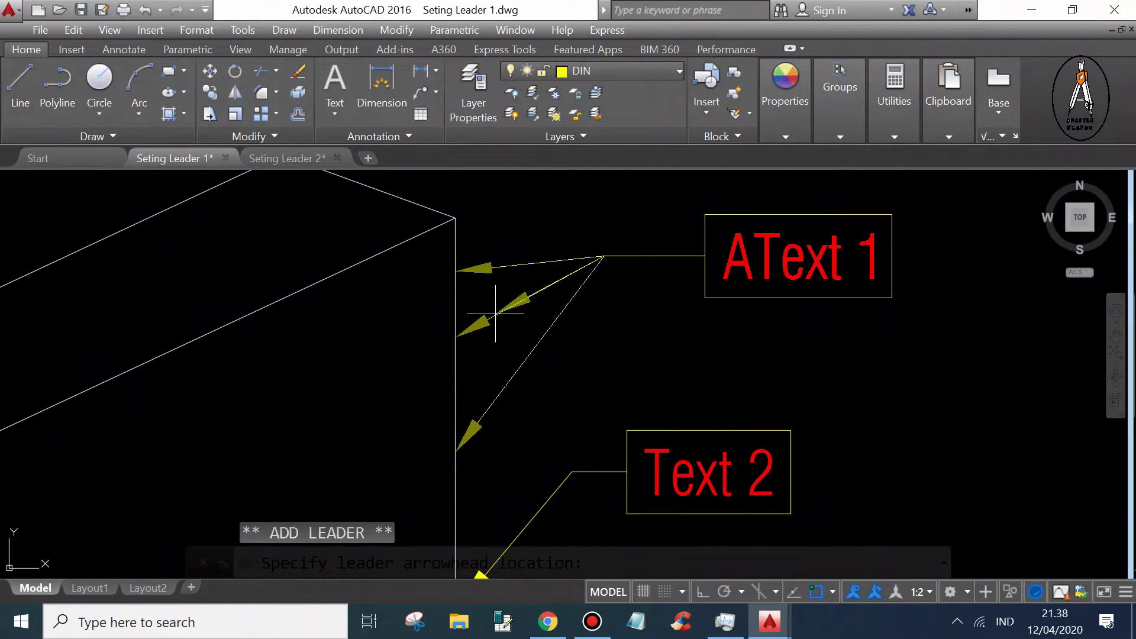
pyautogui.scroll(-2, 555, 326)
pyautogui.press('Escape')
pyautogui.scroll(2, 568, 305)
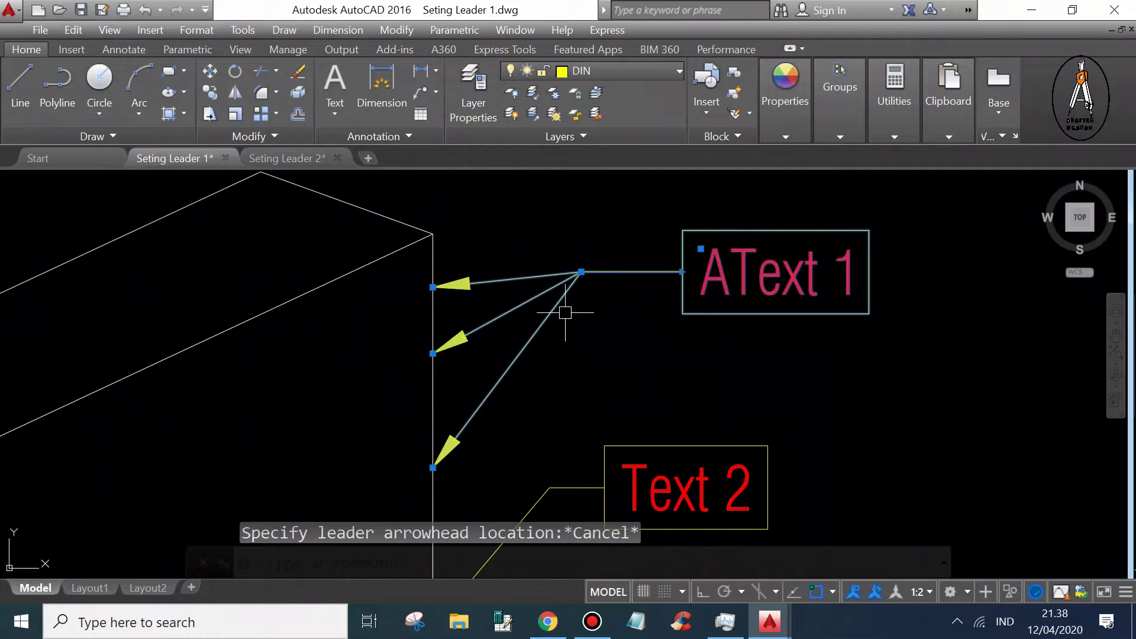
pyautogui.press('Escape')
pyautogui.scroll(-2, 571, 279)
pyautogui.scroll(2, 517, 363)
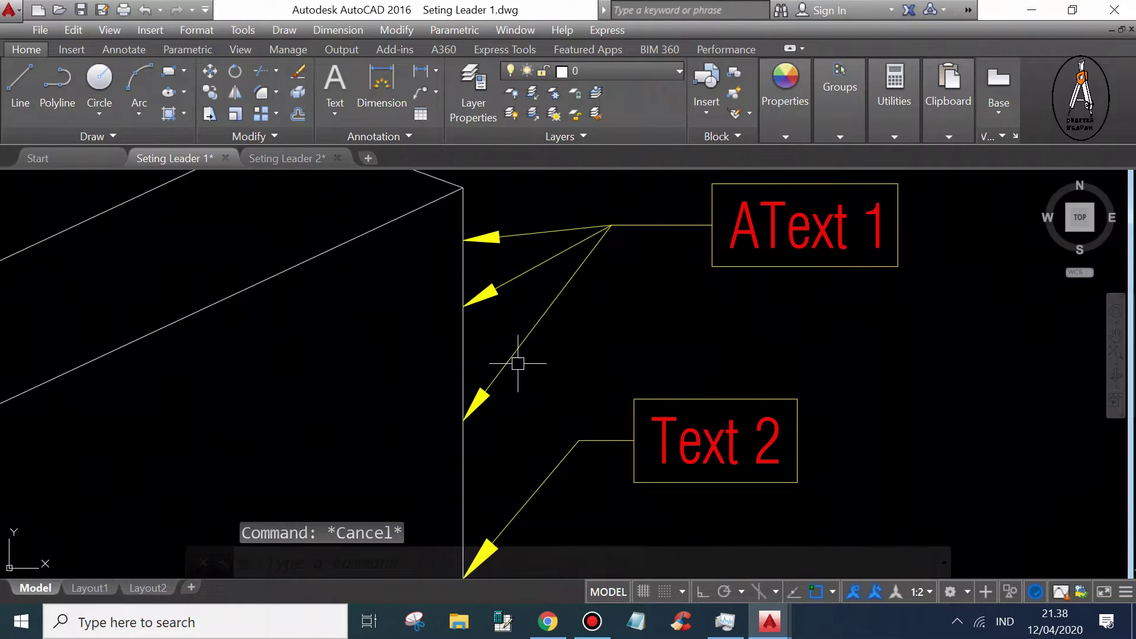
# Remove the lowest leader from the AText 1 multileader
pyautogui.click(480, 396)
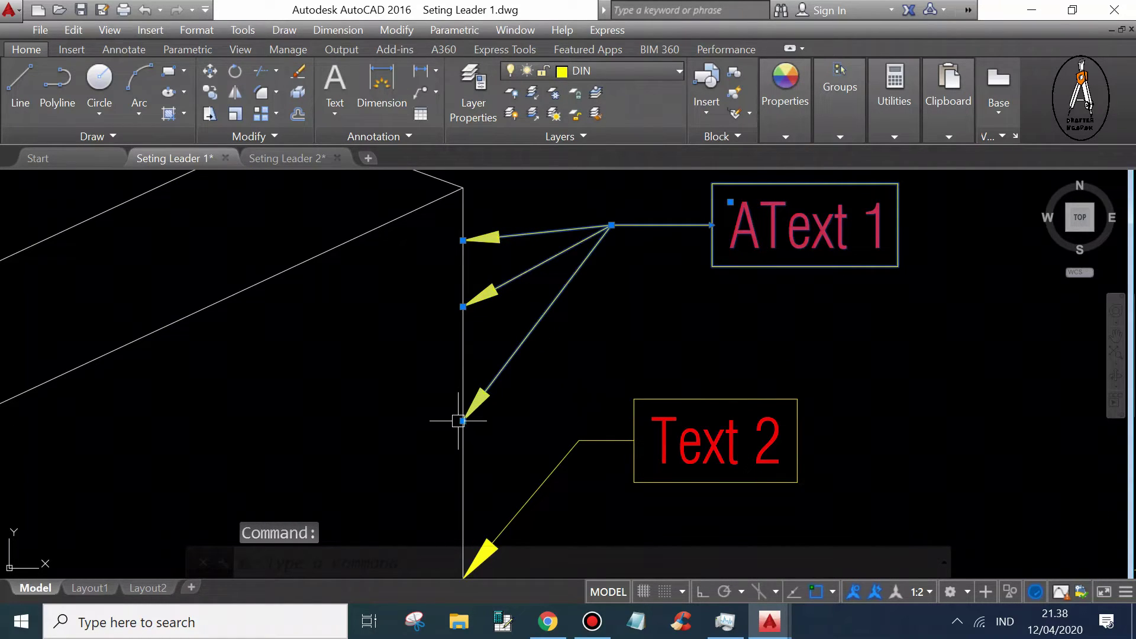
pyautogui.moveTo(462, 421)
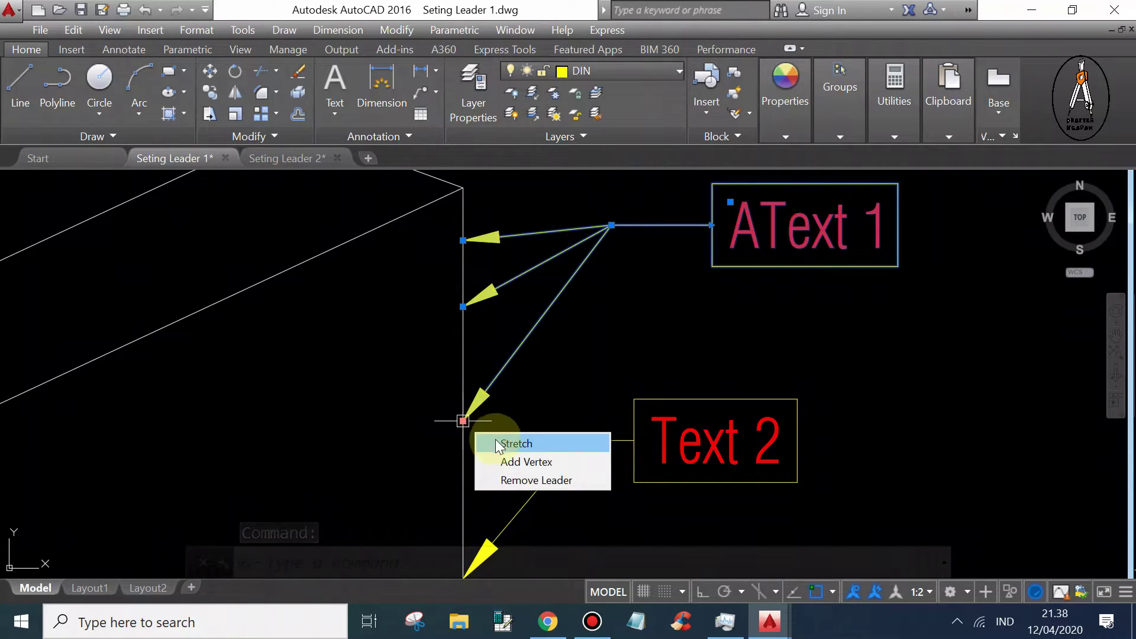
pyautogui.click(533, 480)
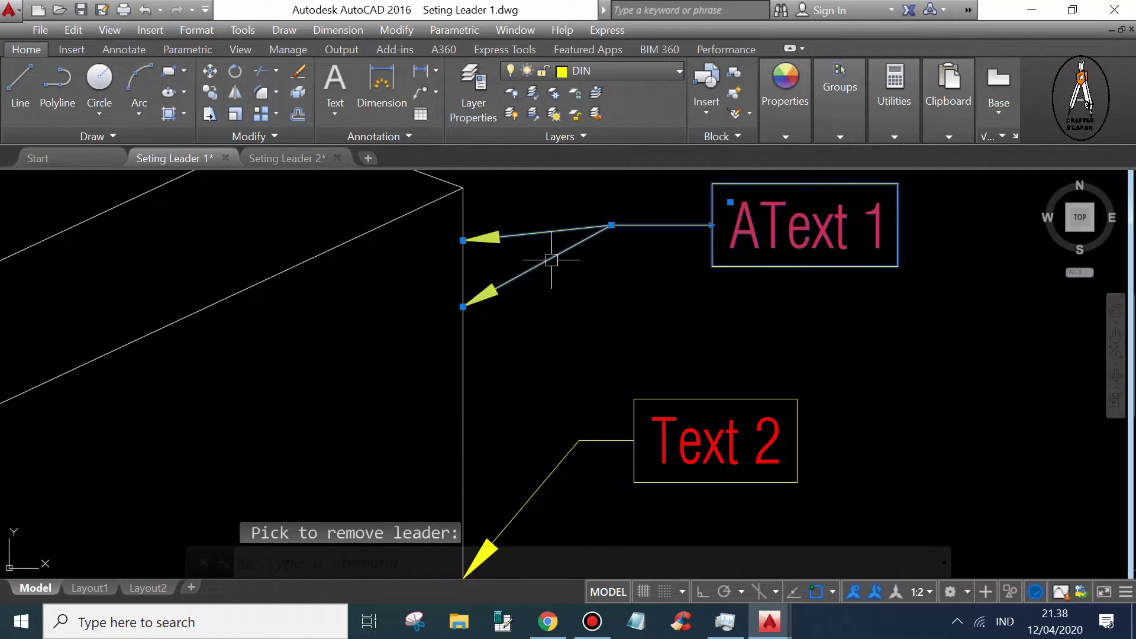
pyautogui.click(463, 306)
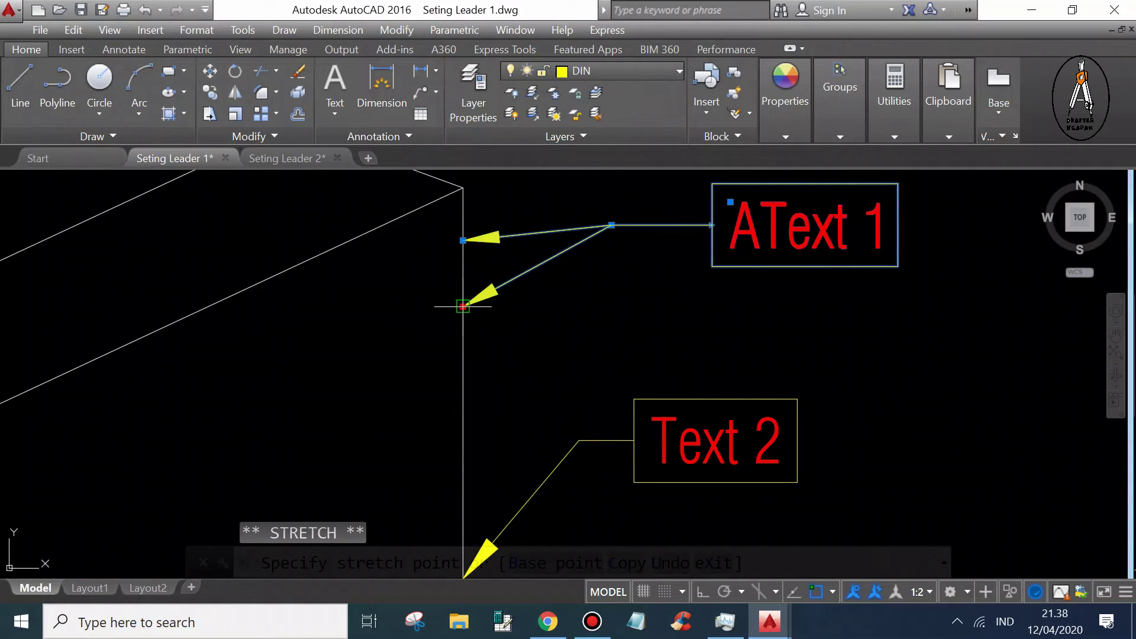
pyautogui.press('Escape')
pyautogui.click(464, 306)
pyautogui.press('Escape')
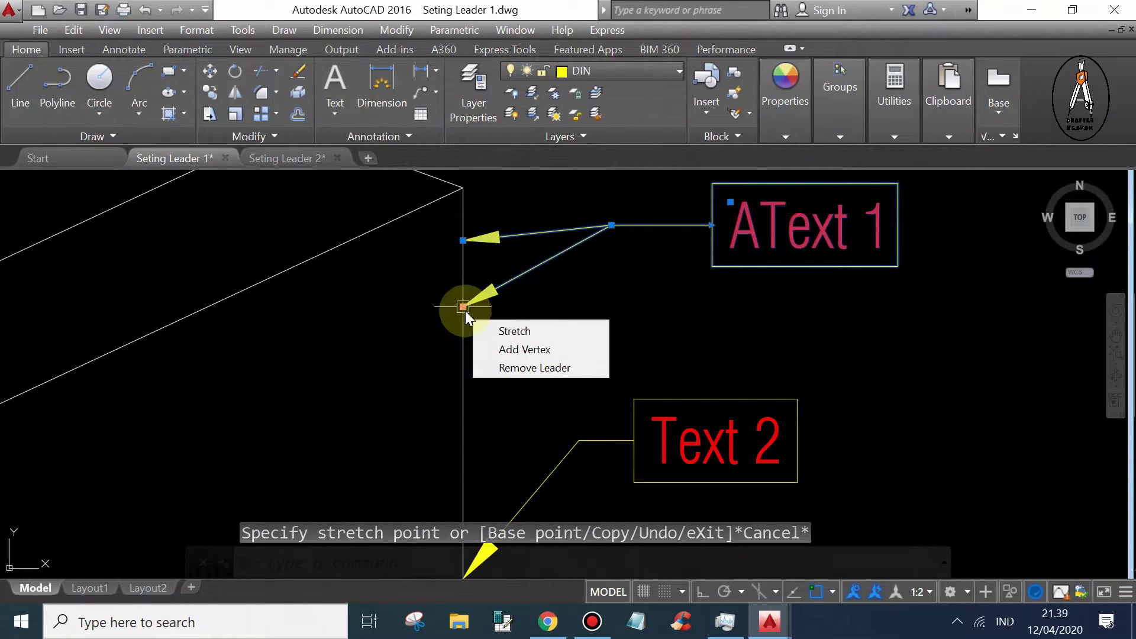
# Remove the middle AText 1 leader, then restore the removed leaders with Ctrl+Z
pyautogui.click(503, 366)
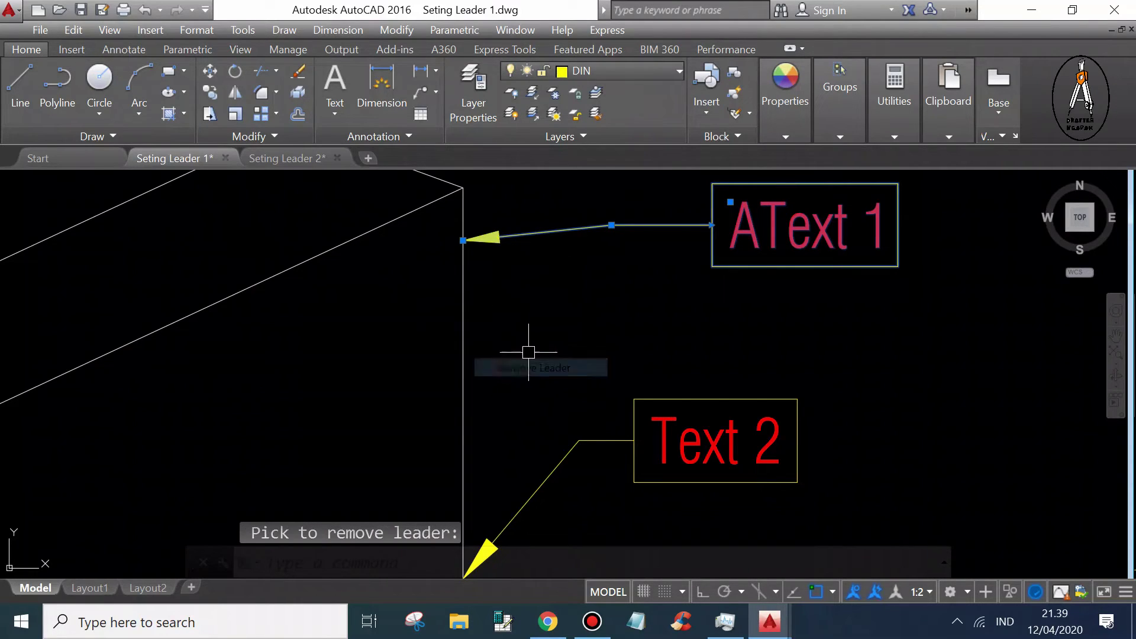
pyautogui.click(463, 238)
pyautogui.click(464, 304)
pyautogui.press('Escape')
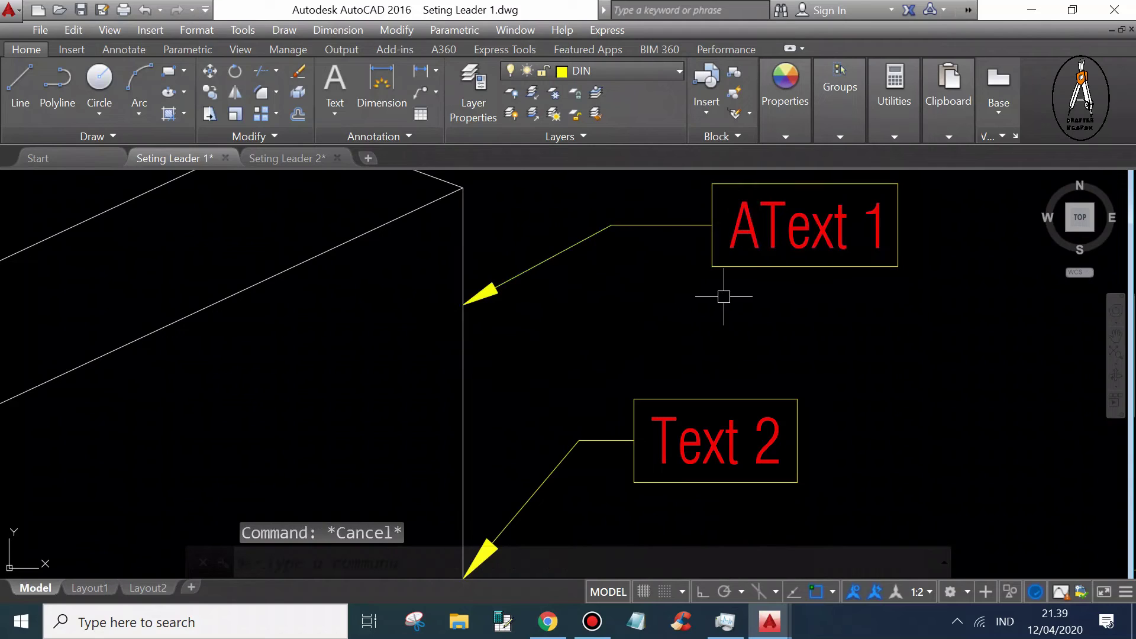
pyautogui.click(124, 50)
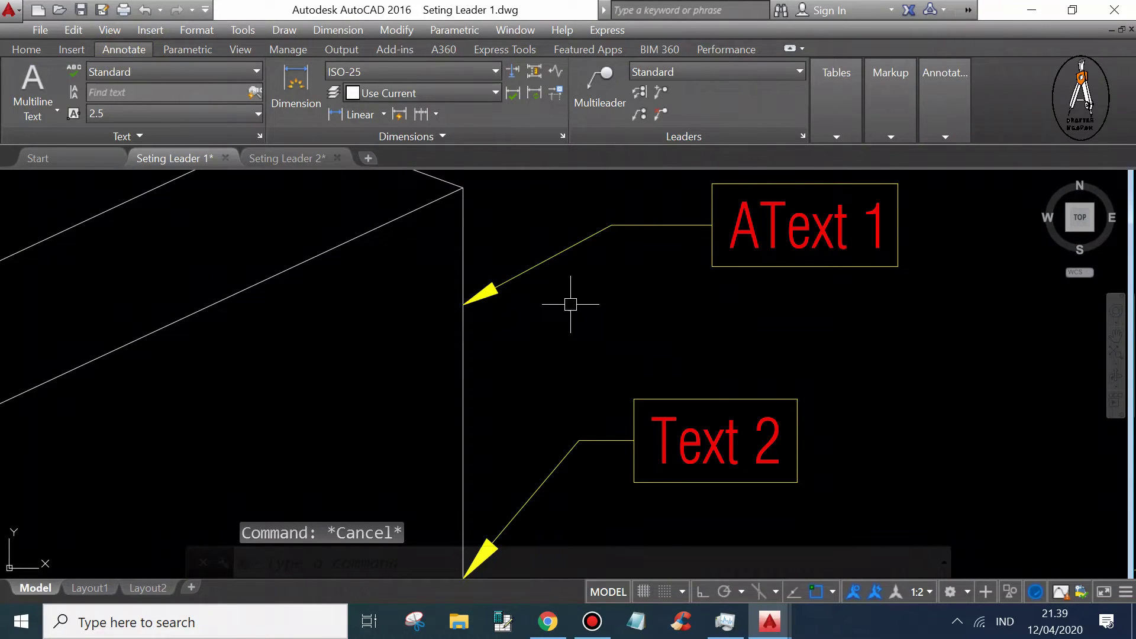
pyautogui.hotkey('ctrl', 'z')
pyautogui.hotkey('ctrl', 'z')
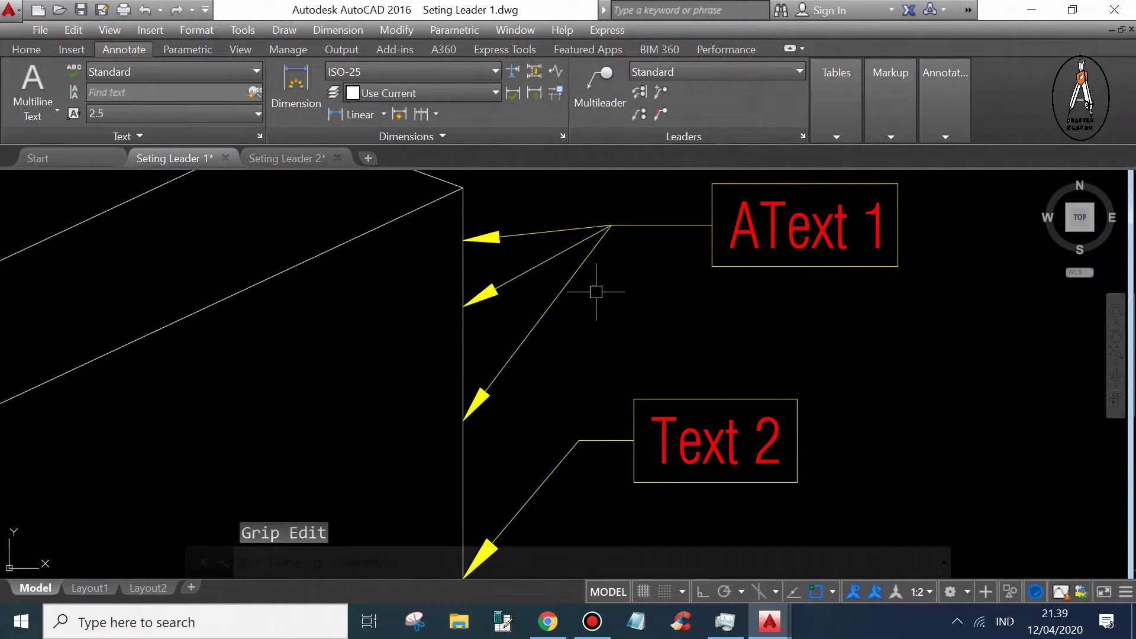
# Remove the top and next leaders from AText 1 using the Remove Leader tool
pyautogui.press('Escape')
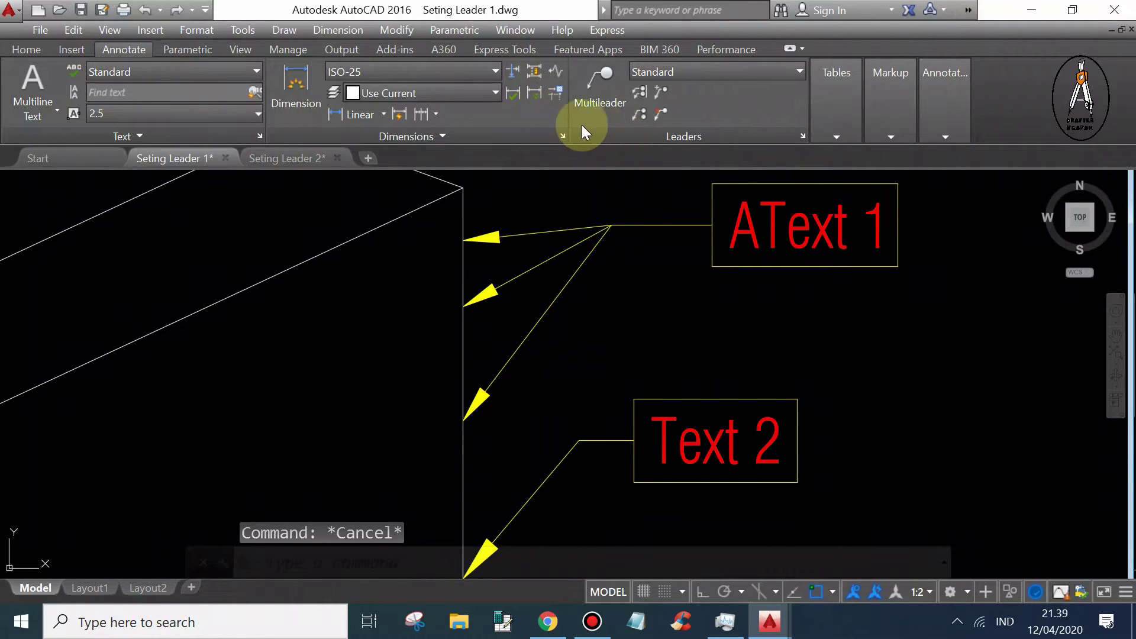
pyautogui.click(665, 113)
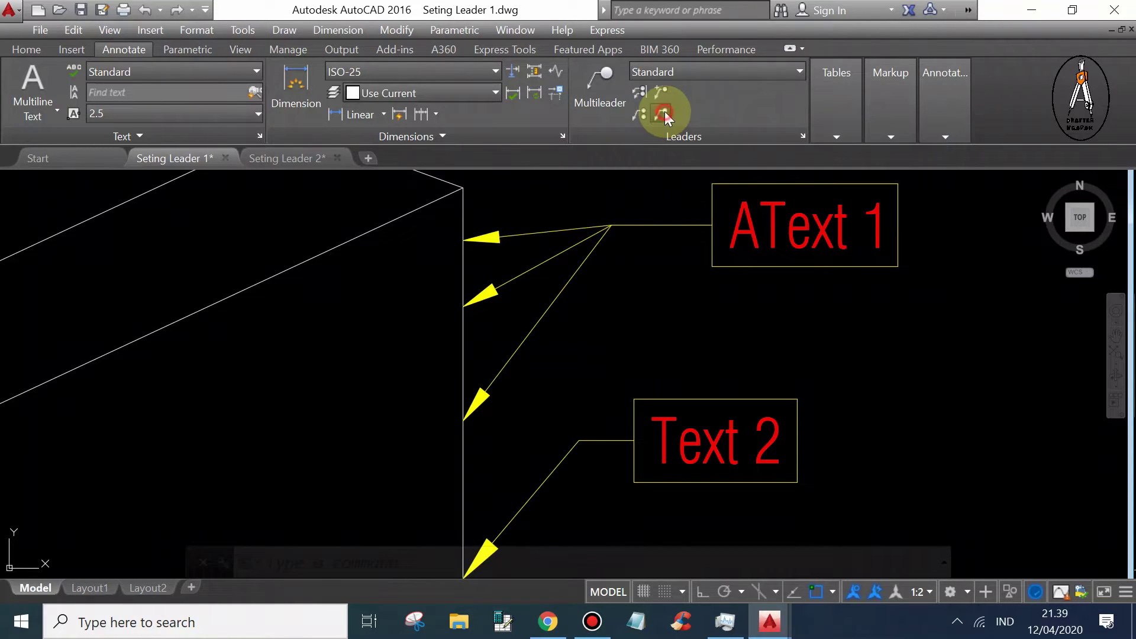
pyautogui.click(532, 236)
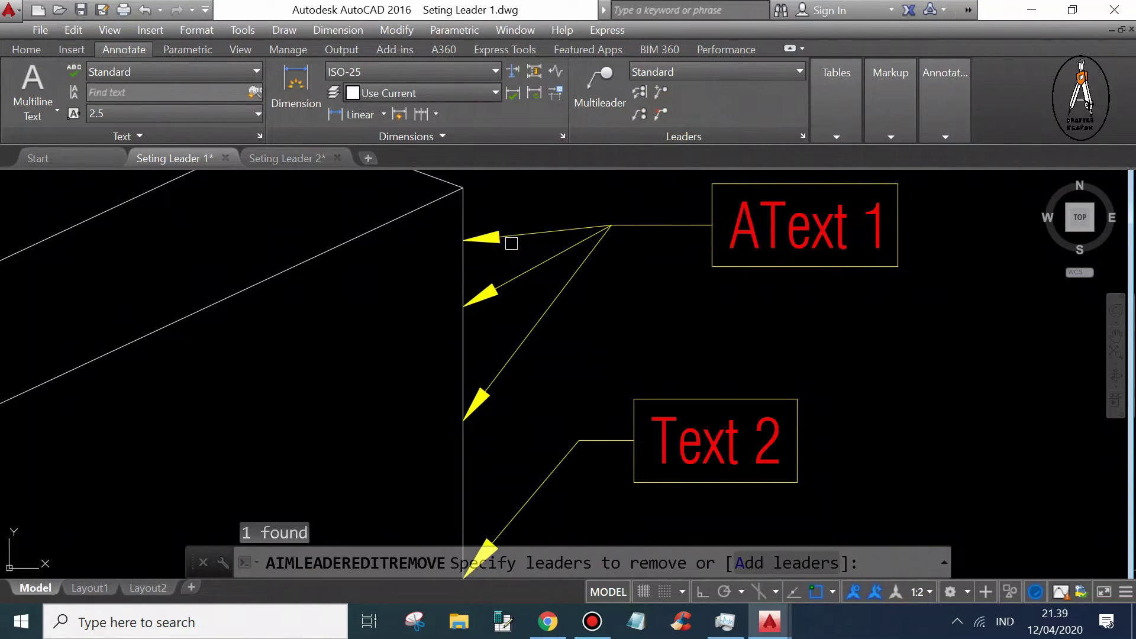
pyautogui.click(550, 235)
pyautogui.press('Return')
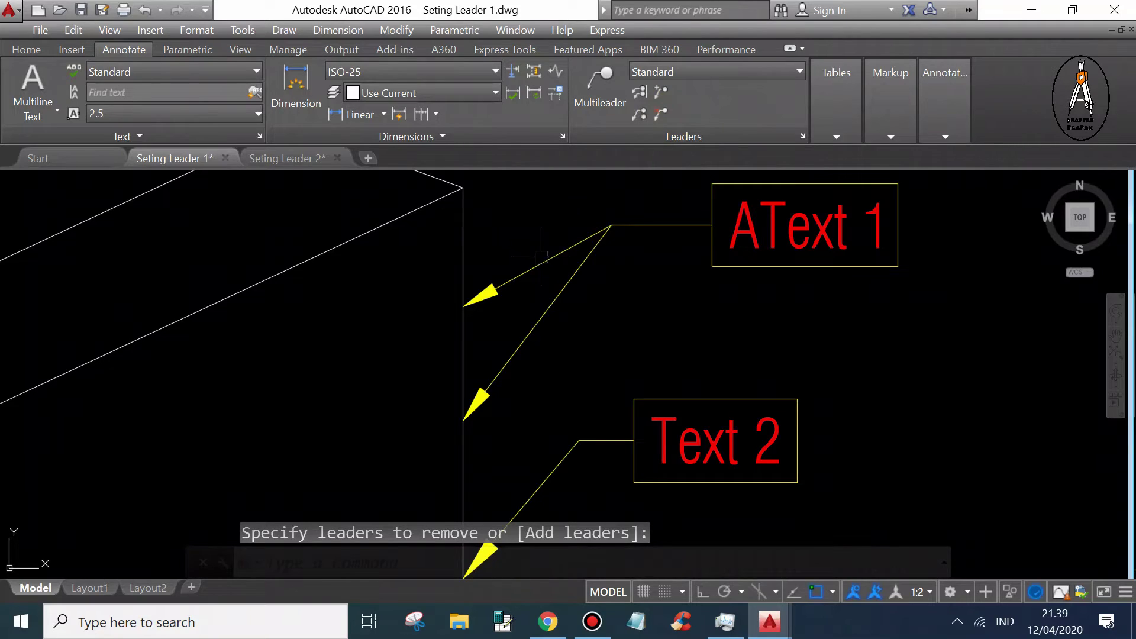
pyautogui.click(660, 112)
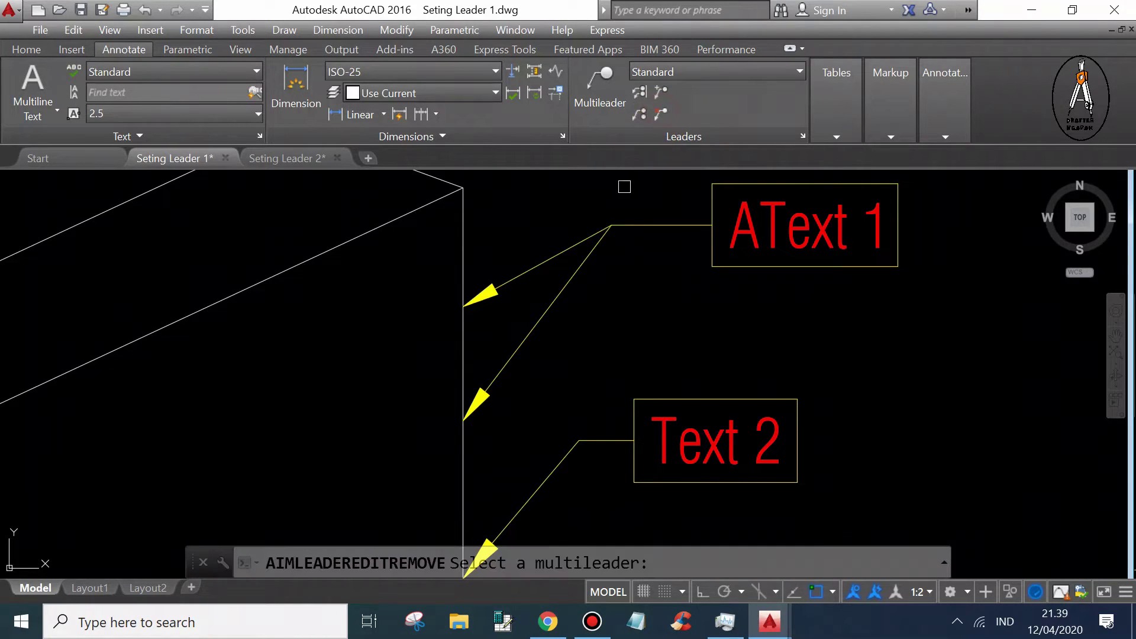
pyautogui.click(548, 262)
pyautogui.click(546, 265)
pyautogui.press('Return')
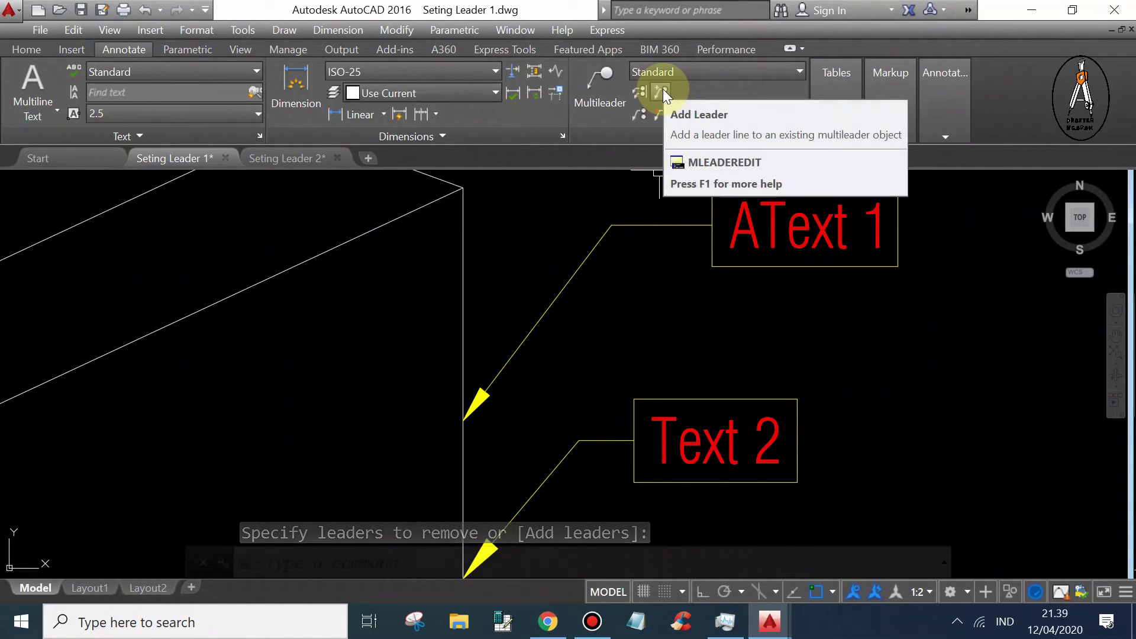
# Add two new AText 1 leaders with arrows on the block's vertical edge
pyautogui.click(639, 113)
pyautogui.click(533, 323)
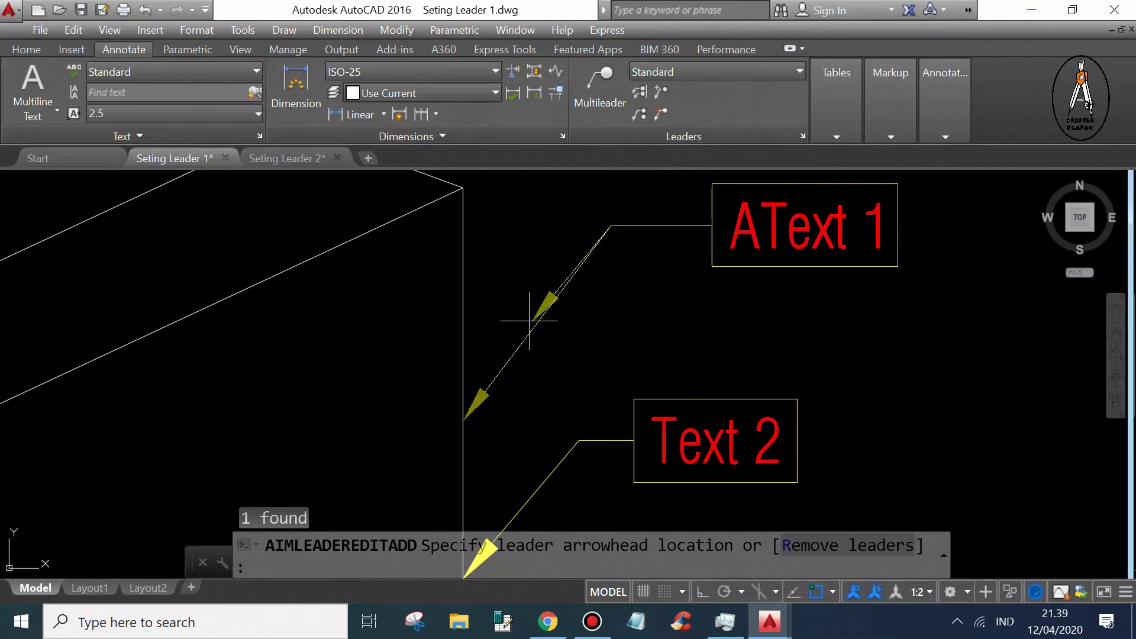
pyautogui.click(463, 320)
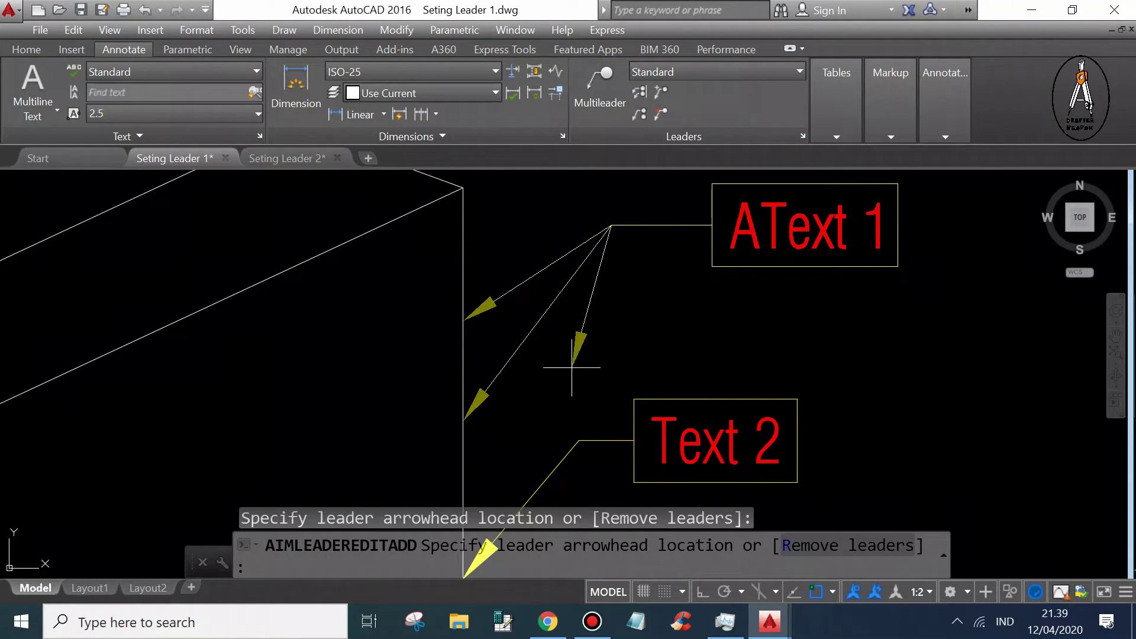
pyautogui.click(466, 258)
pyautogui.press('Return')
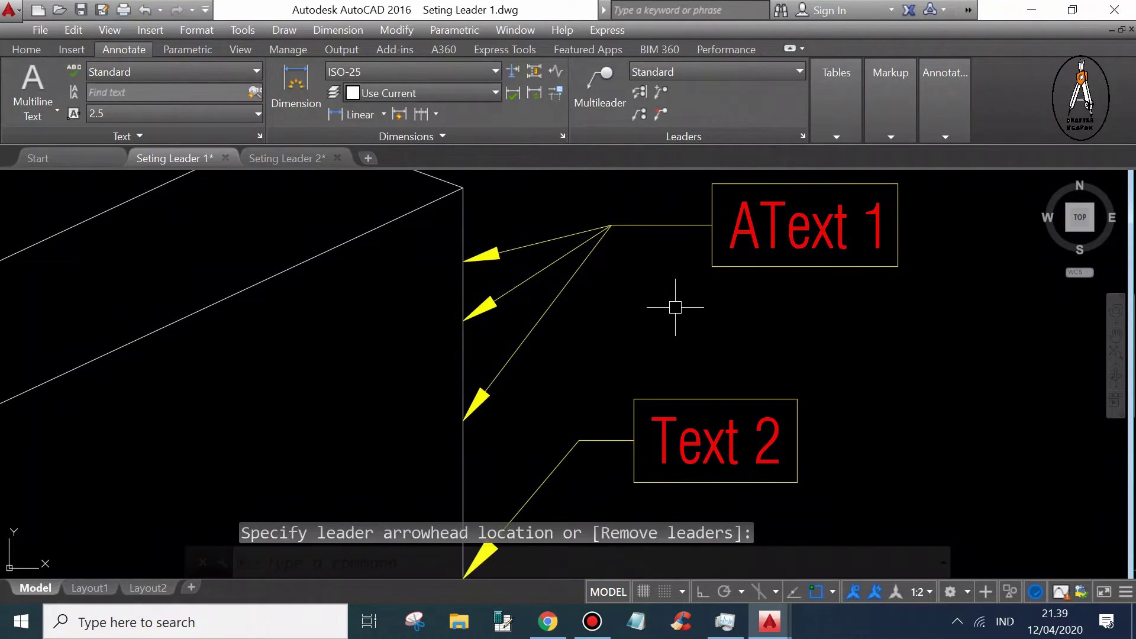
pyautogui.scroll(-5, 677, 304)
pyautogui.scroll(-2, 704, 283)
pyautogui.scroll(1, 710, 340)
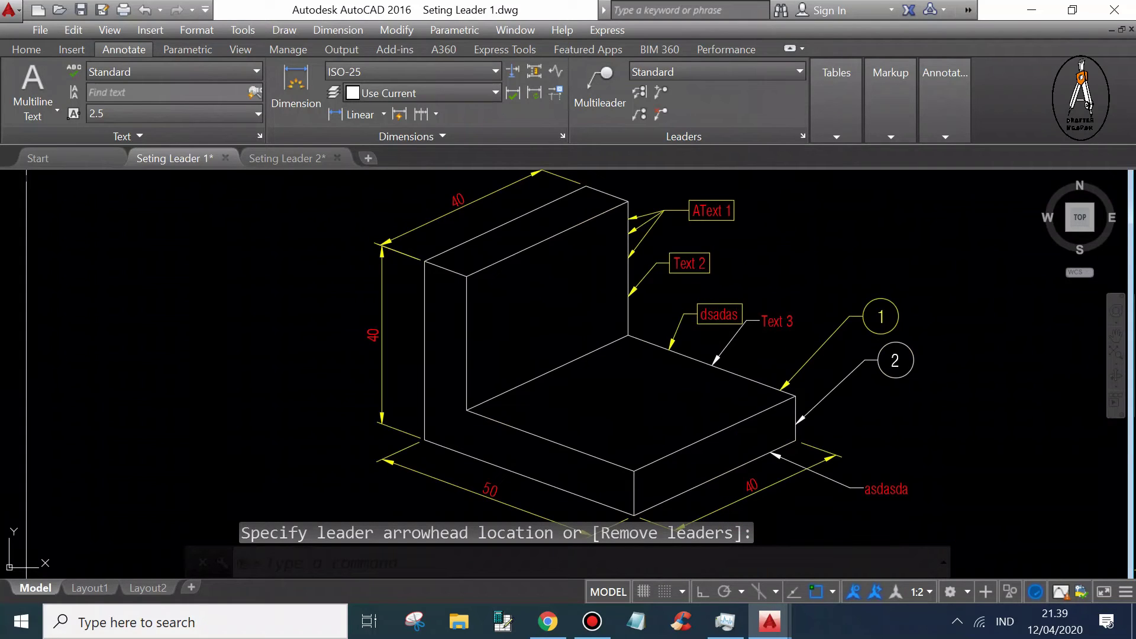
pyautogui.scroll(-3, 710, 339)
pyautogui.scroll(3, 748, 304)
pyautogui.moveTo(748, 304); pyautogui.dragTo(726, 288, button='middle')
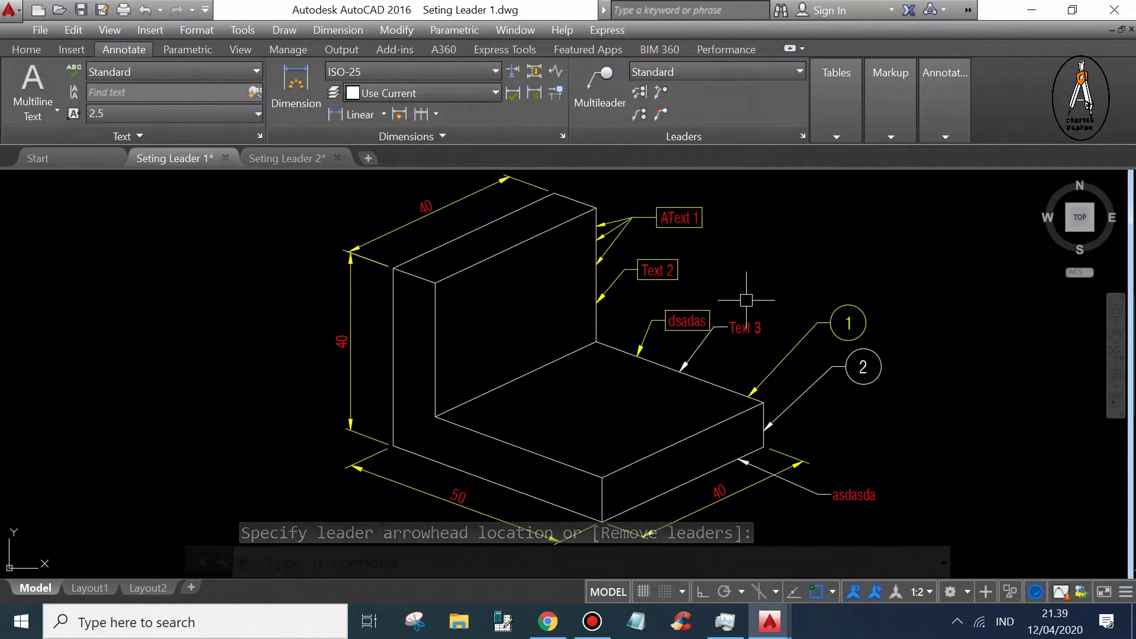
pyautogui.scroll(-4, 808, 271)
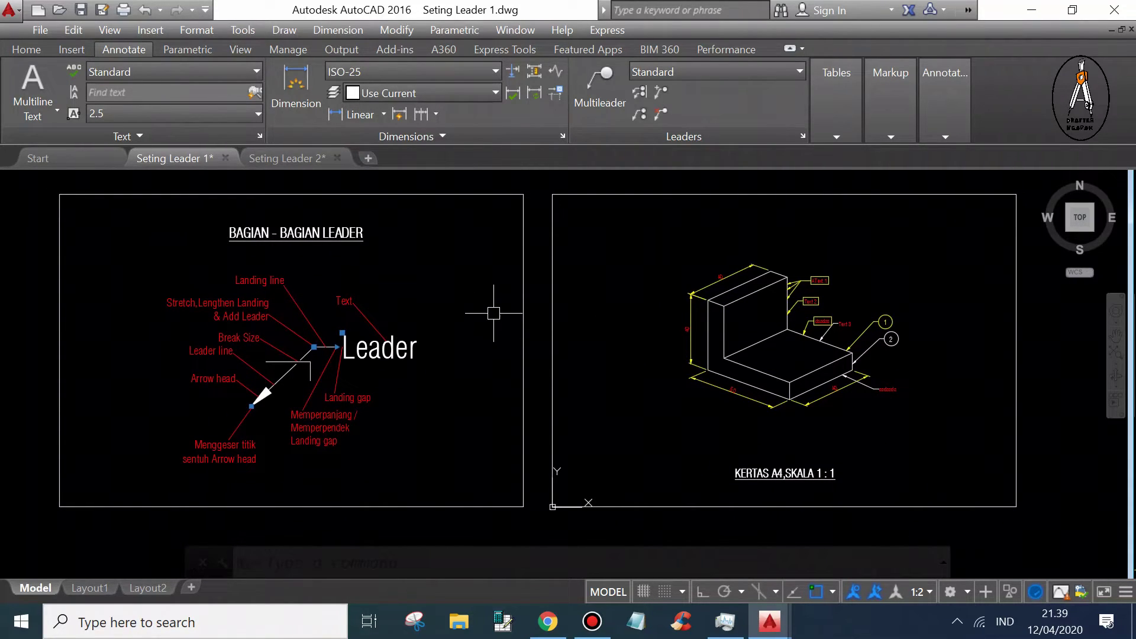
pyautogui.scroll(2, 246, 397)
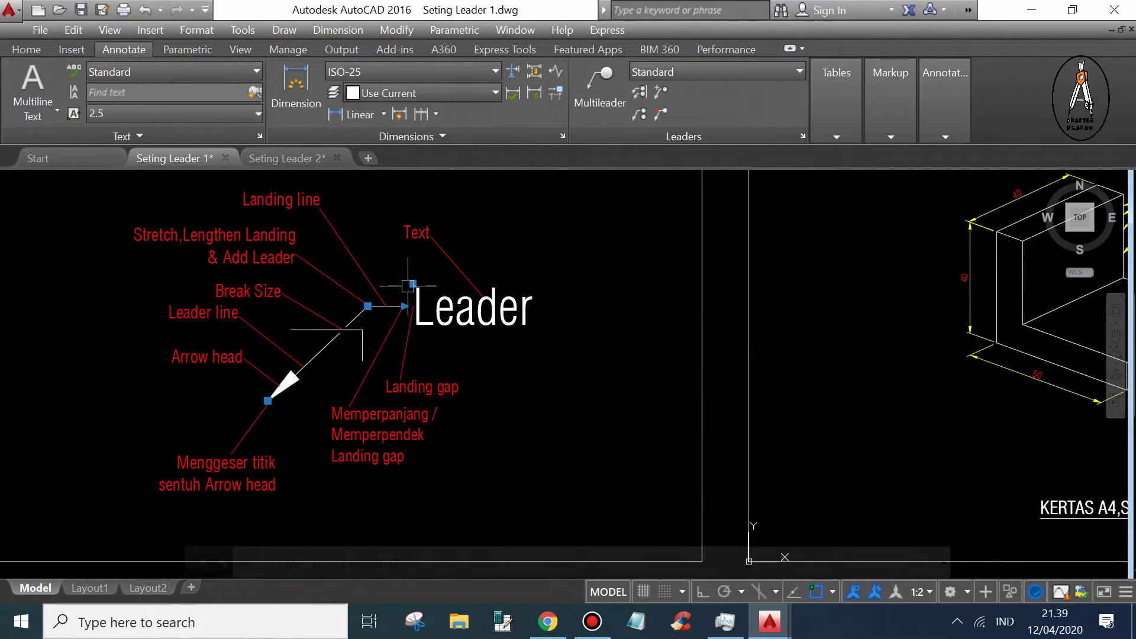
pyautogui.scroll(-3, 459, 322)
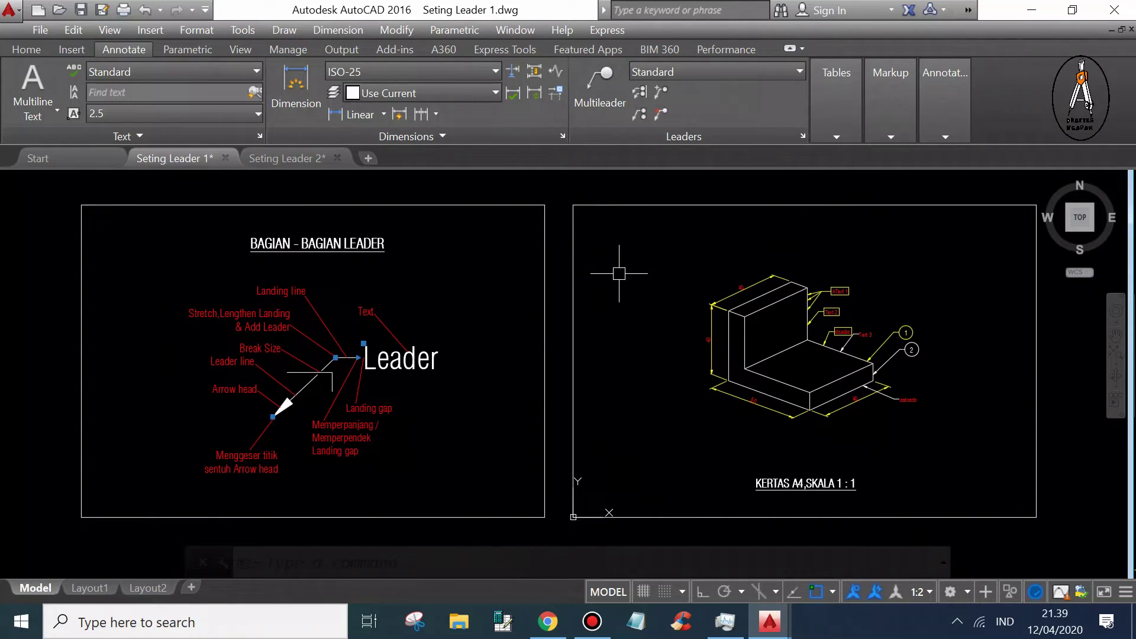
pyautogui.write('ML')
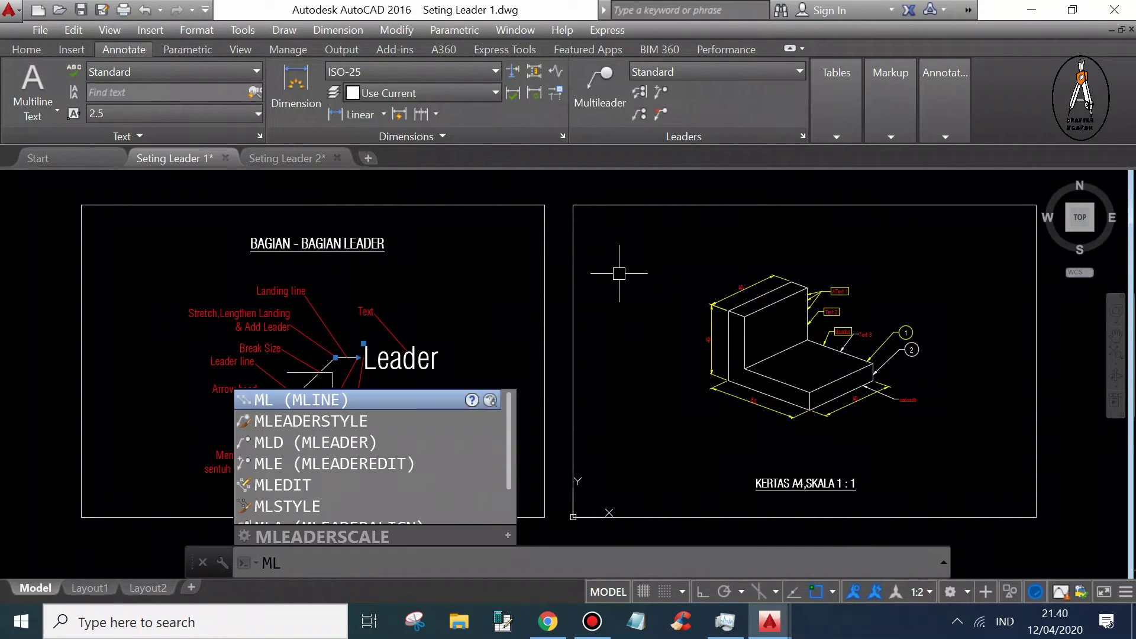
pyautogui.press('Down')
pyautogui.press('Return')
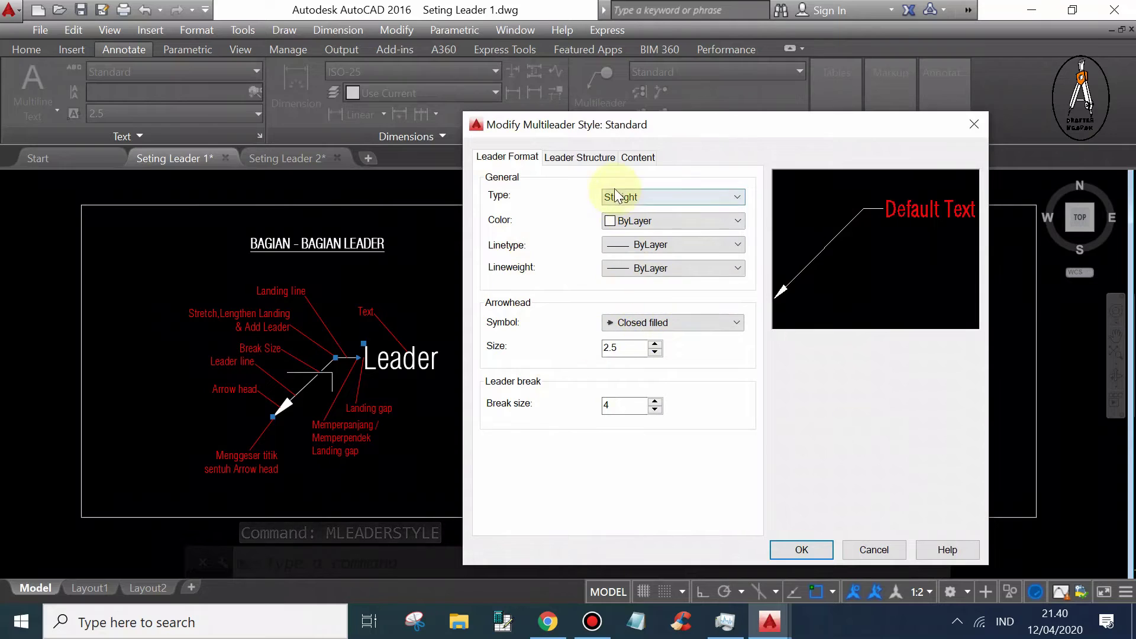
pyautogui.click(579, 157)
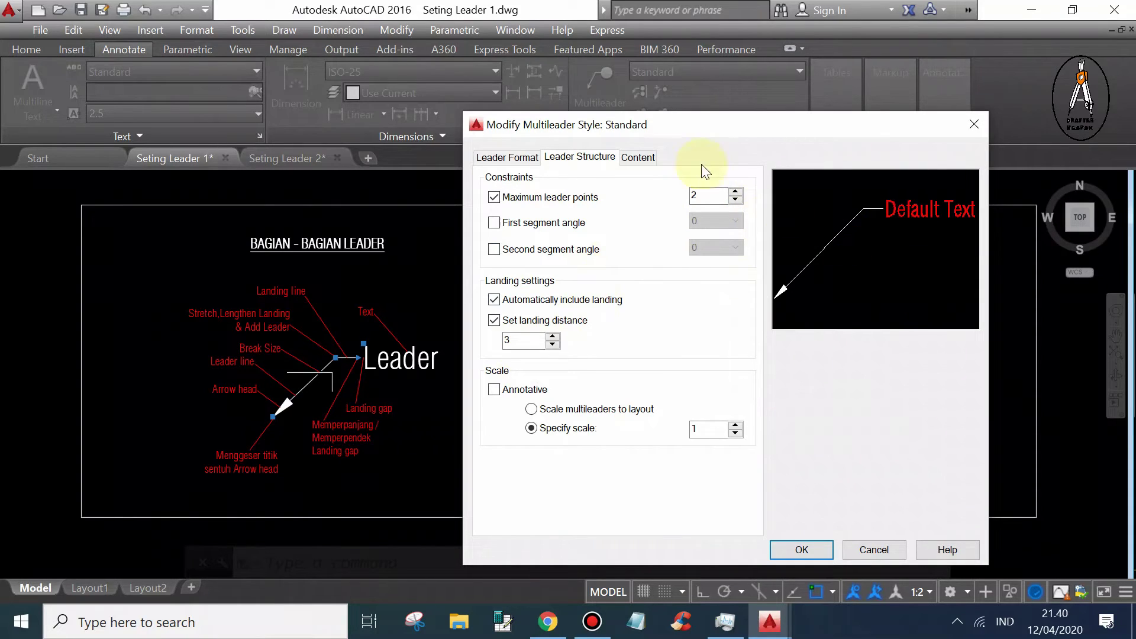
pyautogui.click(637, 157)
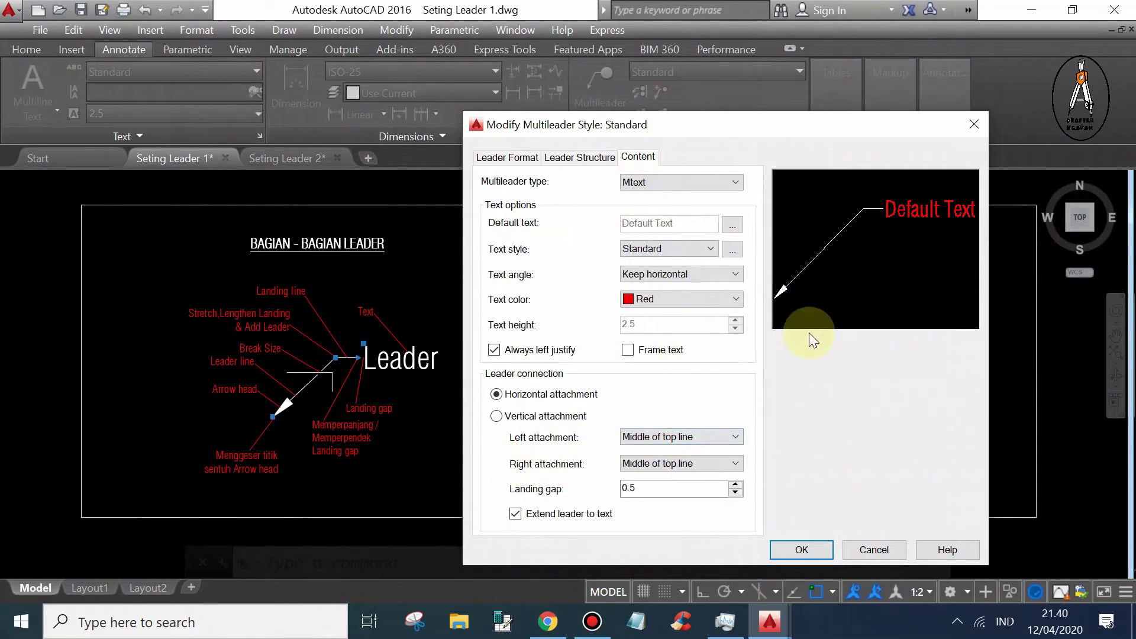
pyautogui.click(797, 547)
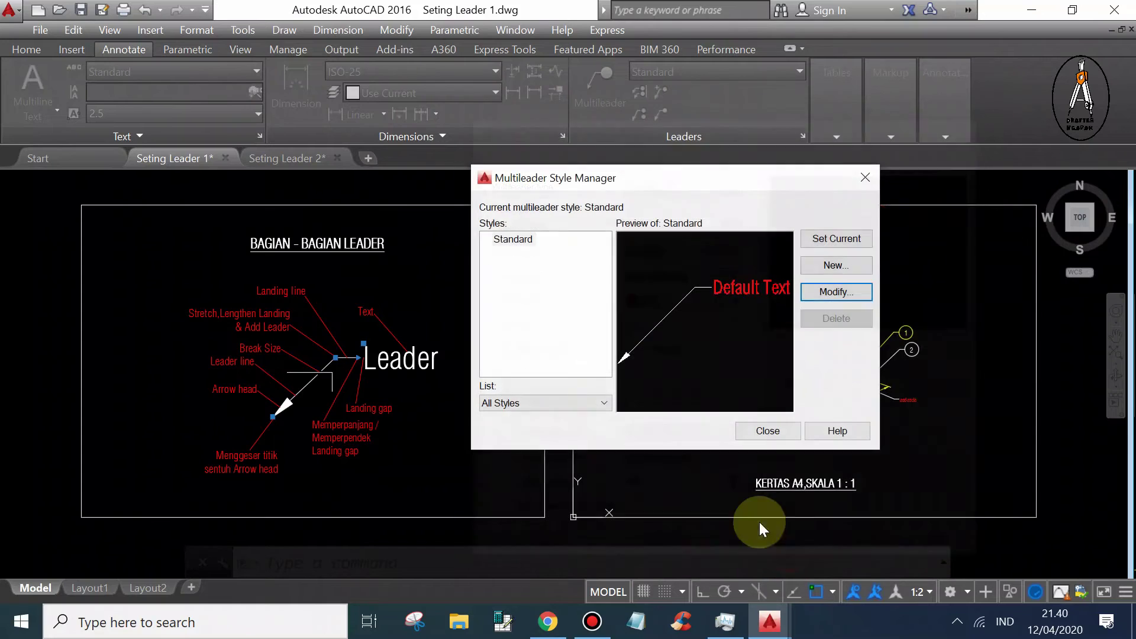
pyautogui.click(848, 238)
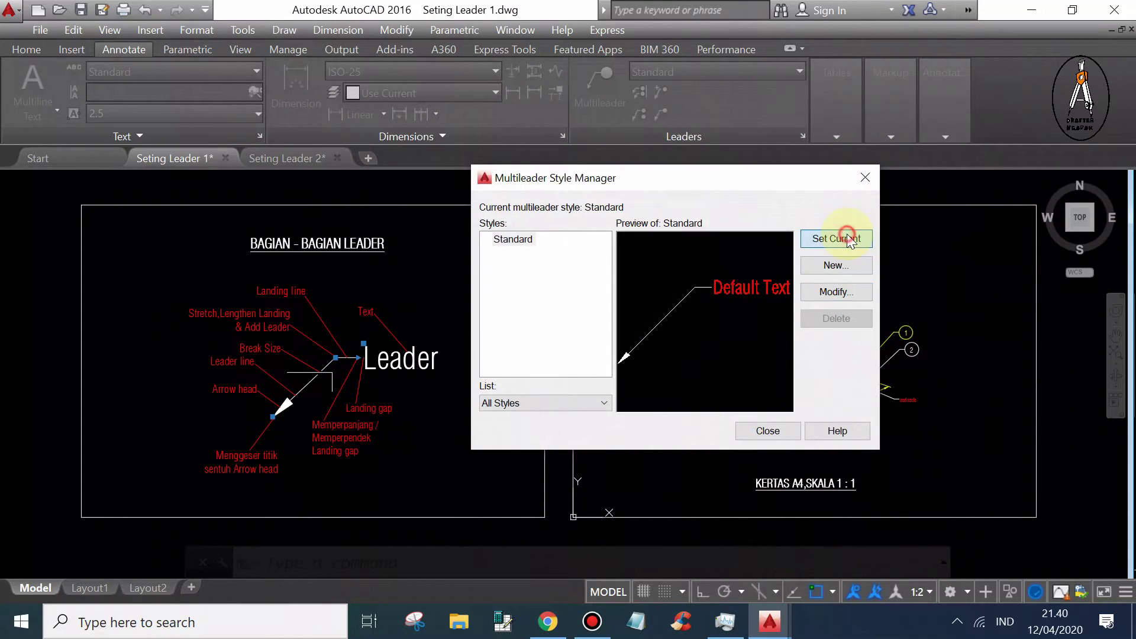
pyautogui.click(769, 429)
pyautogui.moveTo(623, 297); pyautogui.dragTo(644, 296, button='middle')
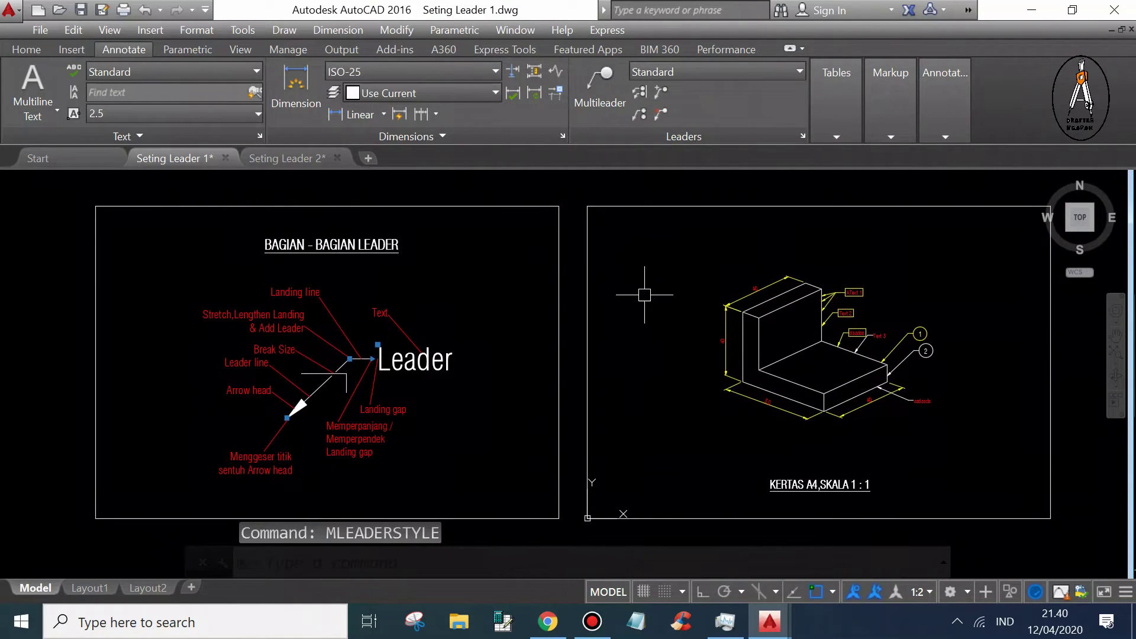
# Switch to Seting Leader 2.dwg and frame the caster wheel with its yellow multileaders
pyautogui.click(281, 157)
pyautogui.scroll(-2, 525, 233)
pyautogui.scroll(-2, 544, 248)
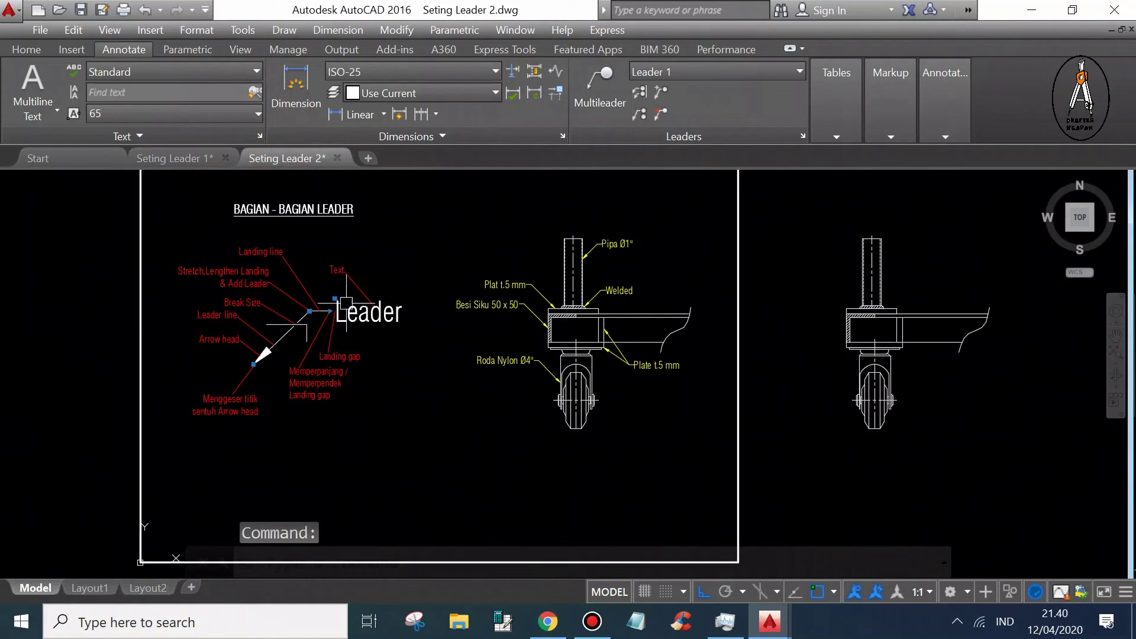
pyautogui.moveTo(592, 284)
pyautogui.mouseDown(button='middle')
pyautogui.moveTo(615, 288)
pyautogui.moveTo(606, 314)
pyautogui.moveTo(575, 319)
pyautogui.mouseUp(button='middle')
pyautogui.scroll(2, 638, 310)
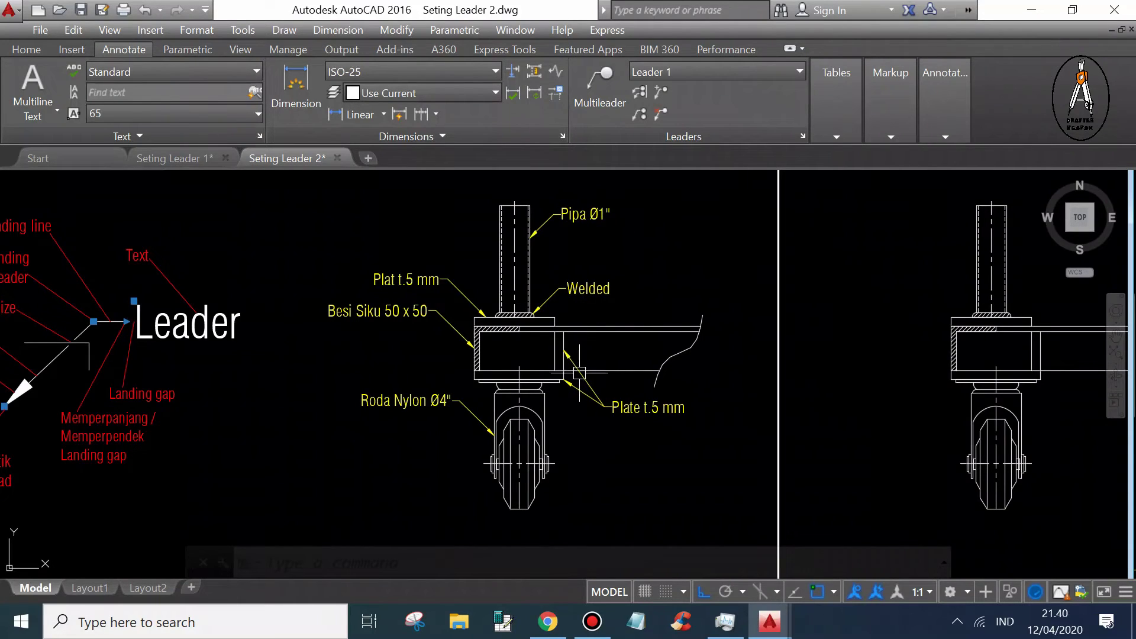
pyautogui.moveTo(634, 329); pyautogui.dragTo(709, 321, button='middle')
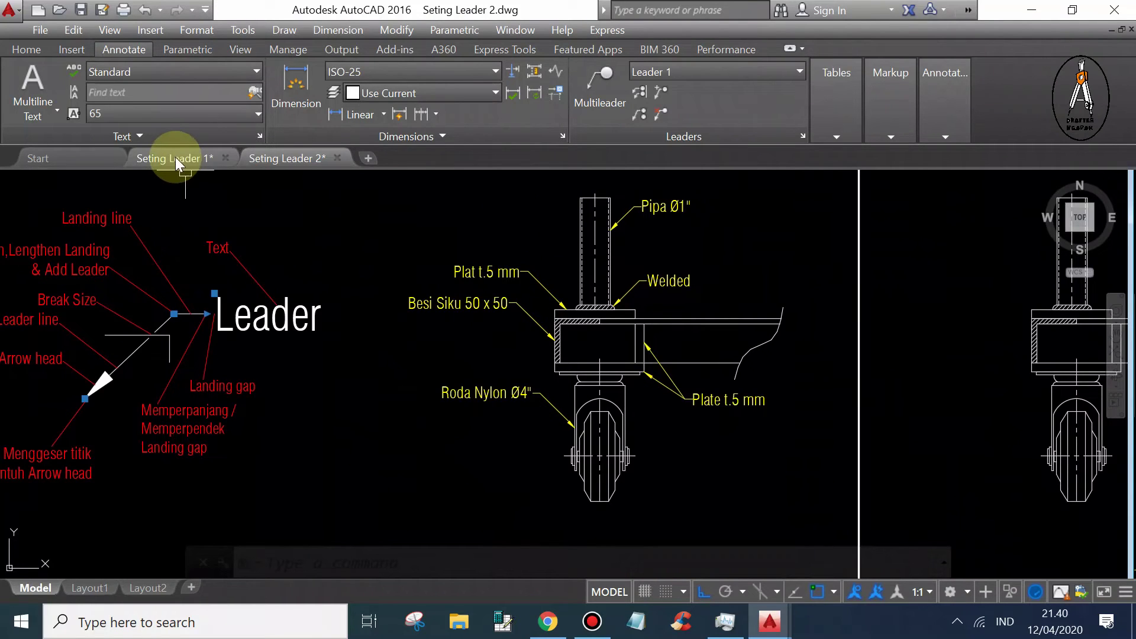
# Switch back to Seting Leader 1.dwg and view the block's dsadas, Text 3 and balloon labels
pyautogui.click(175, 158)
pyautogui.moveTo(577, 323); pyautogui.dragTo(559, 320, button='middle')
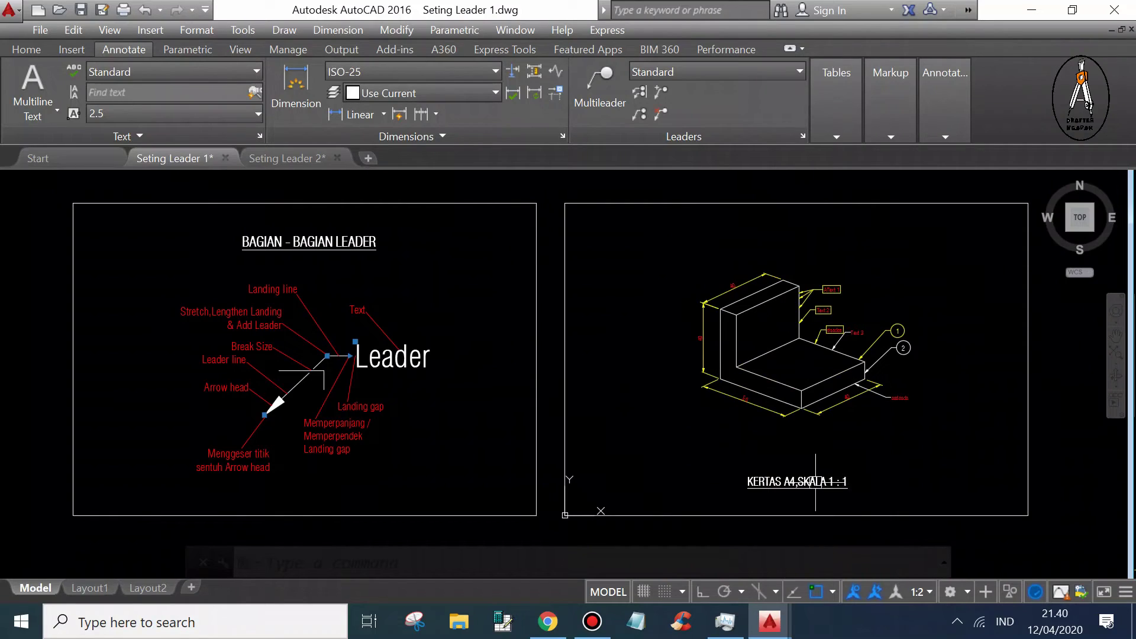
pyautogui.scroll(5, 853, 421)
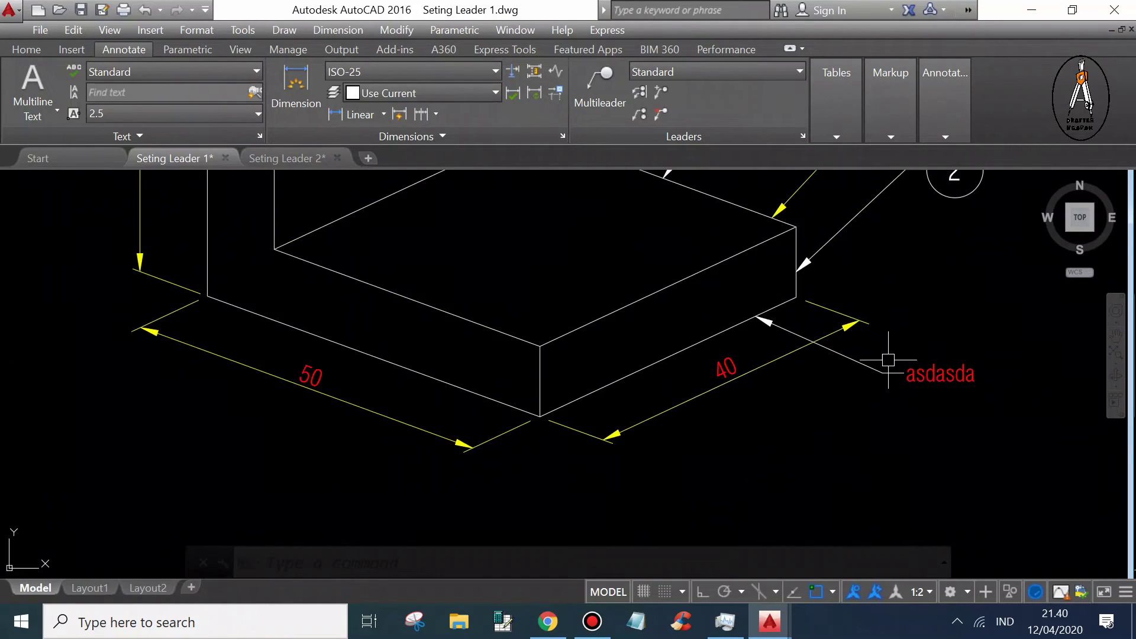
pyautogui.scroll(5, 875, 355)
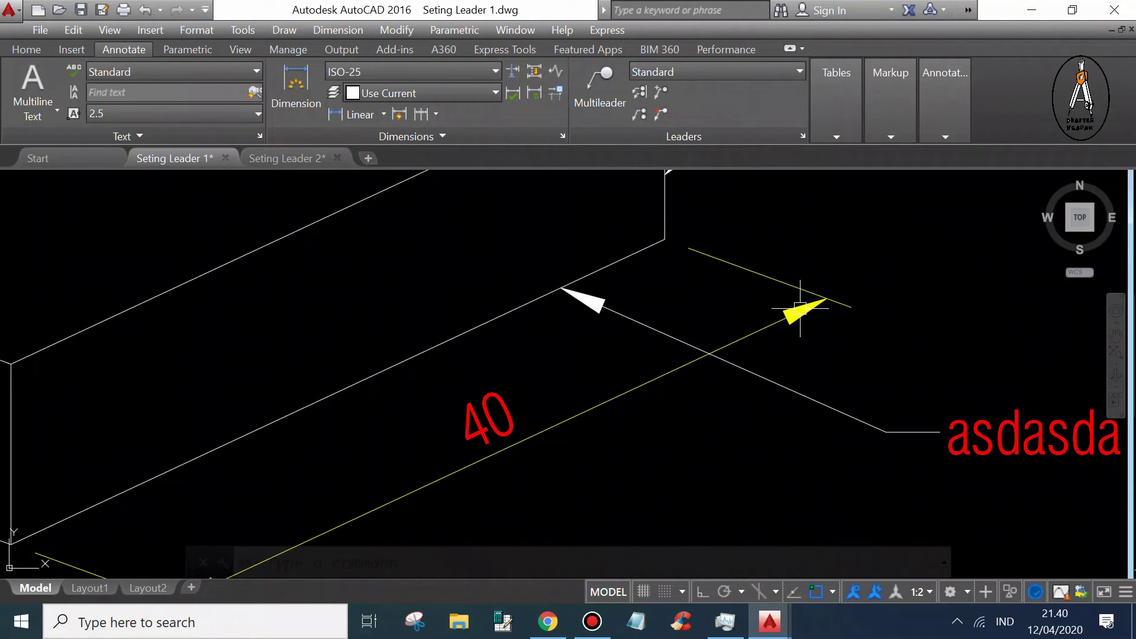
pyautogui.scroll(-5, 811, 299)
pyautogui.scroll(1, 714, 320)
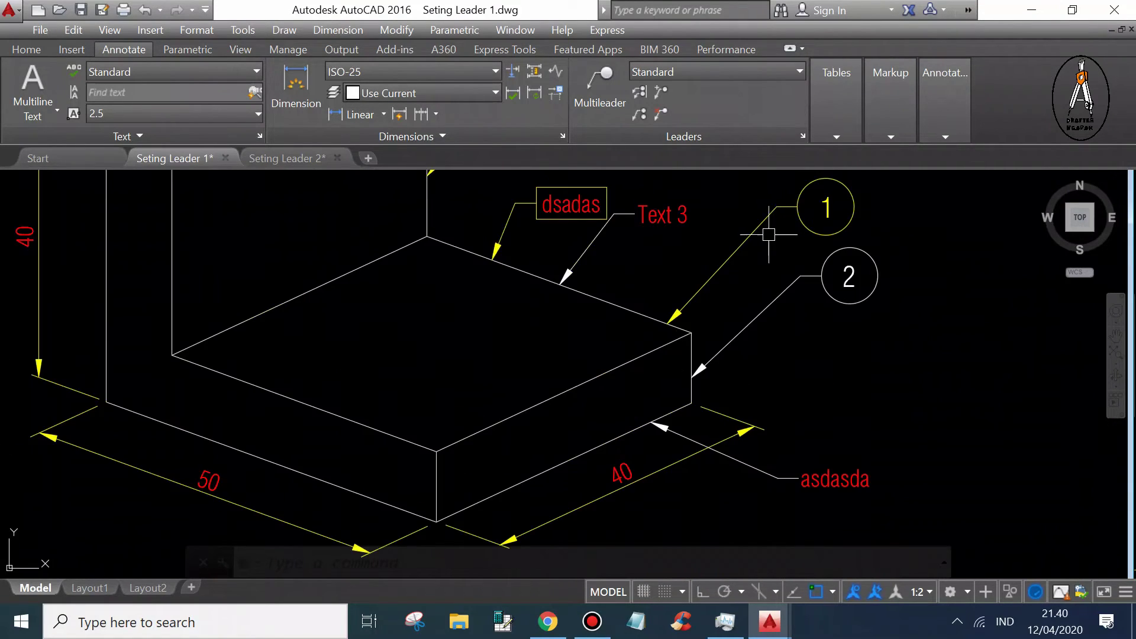
pyautogui.moveTo(760, 233); pyautogui.dragTo(730, 305, button='middle')
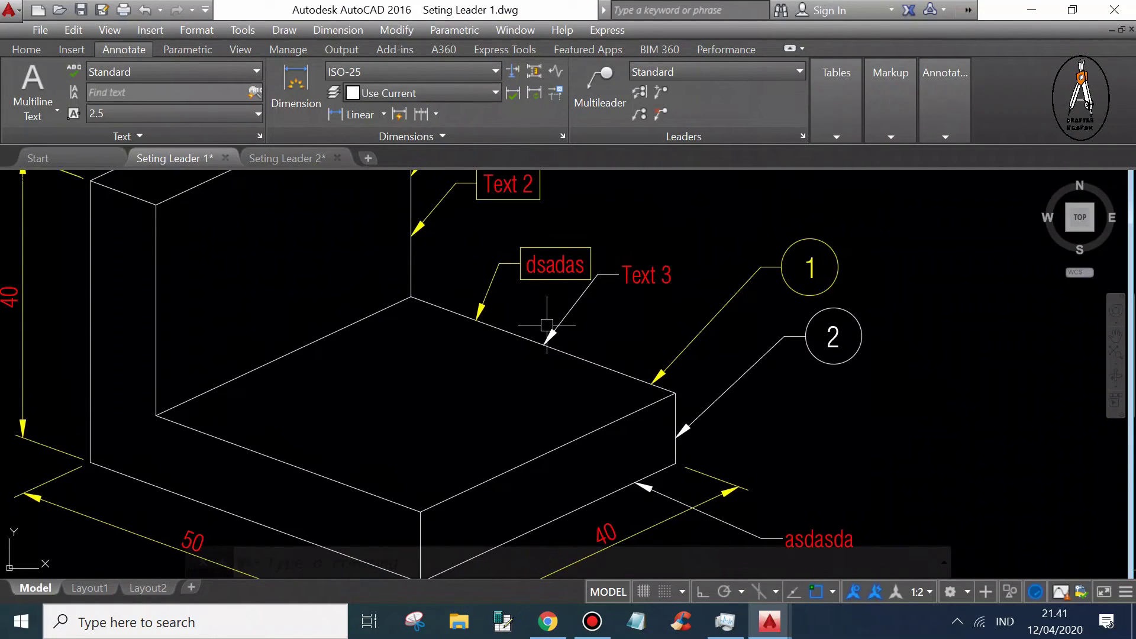
pyautogui.moveTo(556, 311); pyautogui.dragTo(552, 270, button='middle')
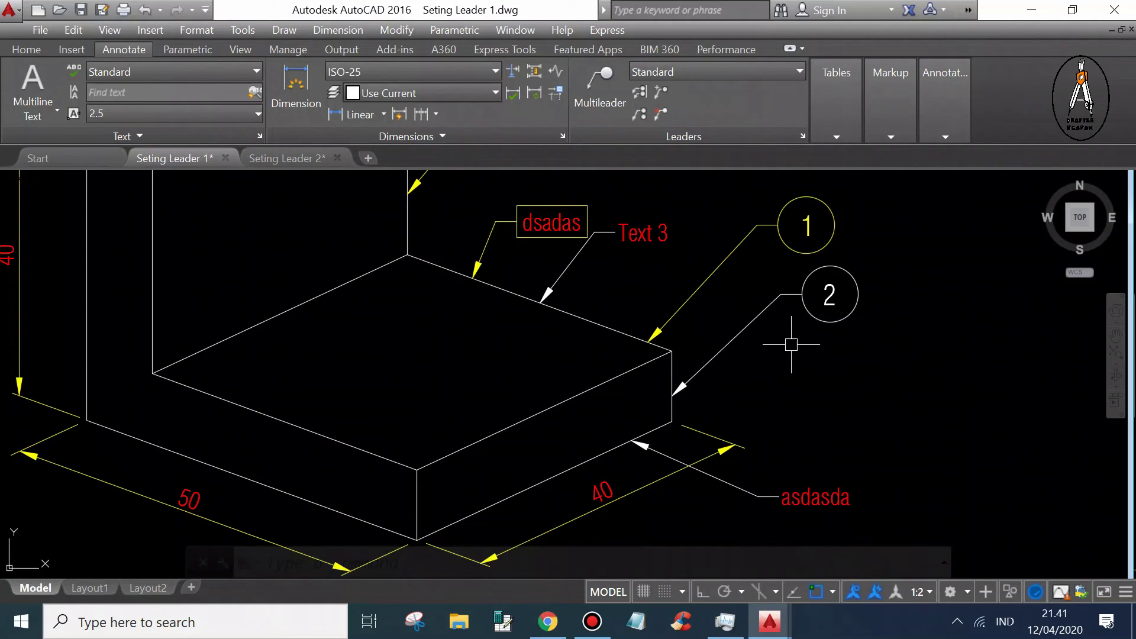
pyautogui.moveTo(791, 344); pyautogui.dragTo(683, 353, button='middle')
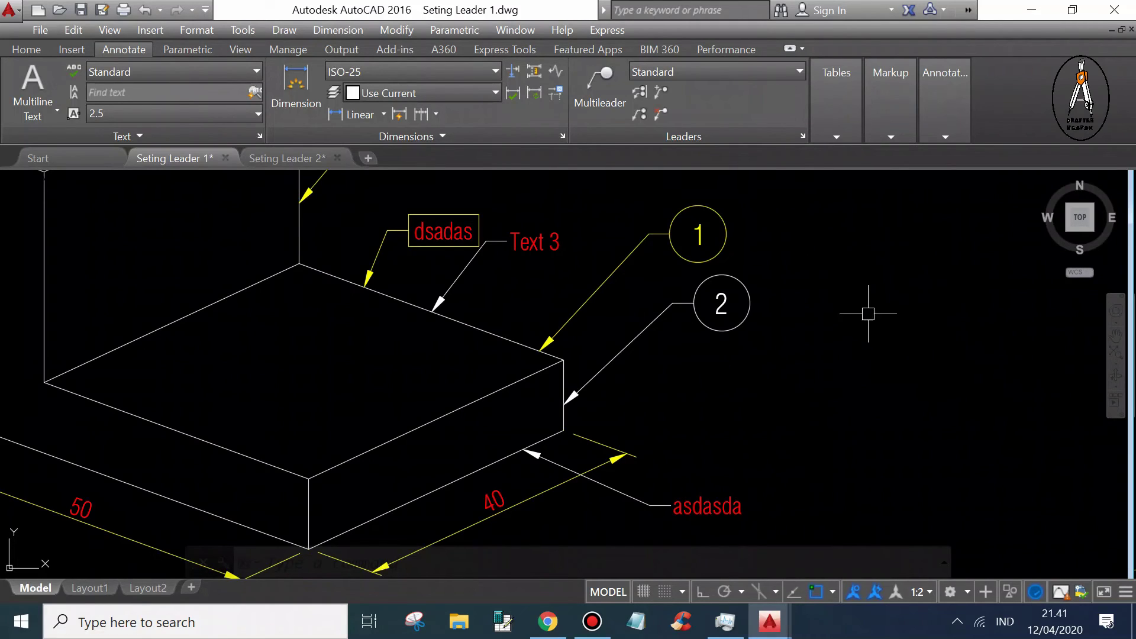
pyautogui.scroll(-4, 860, 335)
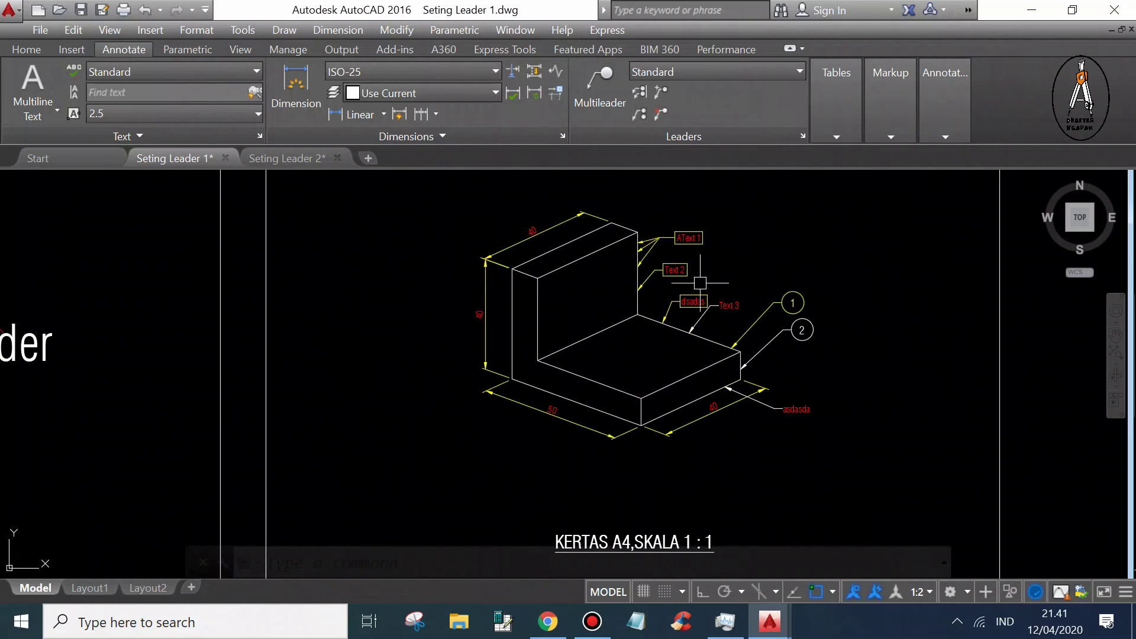
pyautogui.scroll(2, 761, 287)
pyautogui.scroll(1, 751, 292)
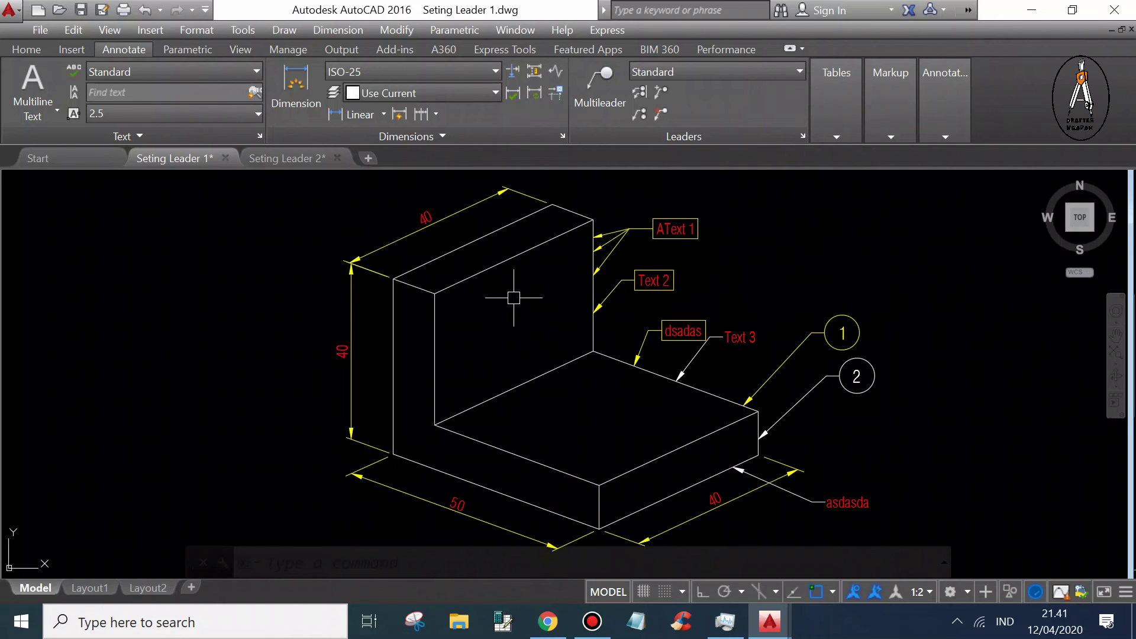
pyautogui.scroll(-3, 524, 296)
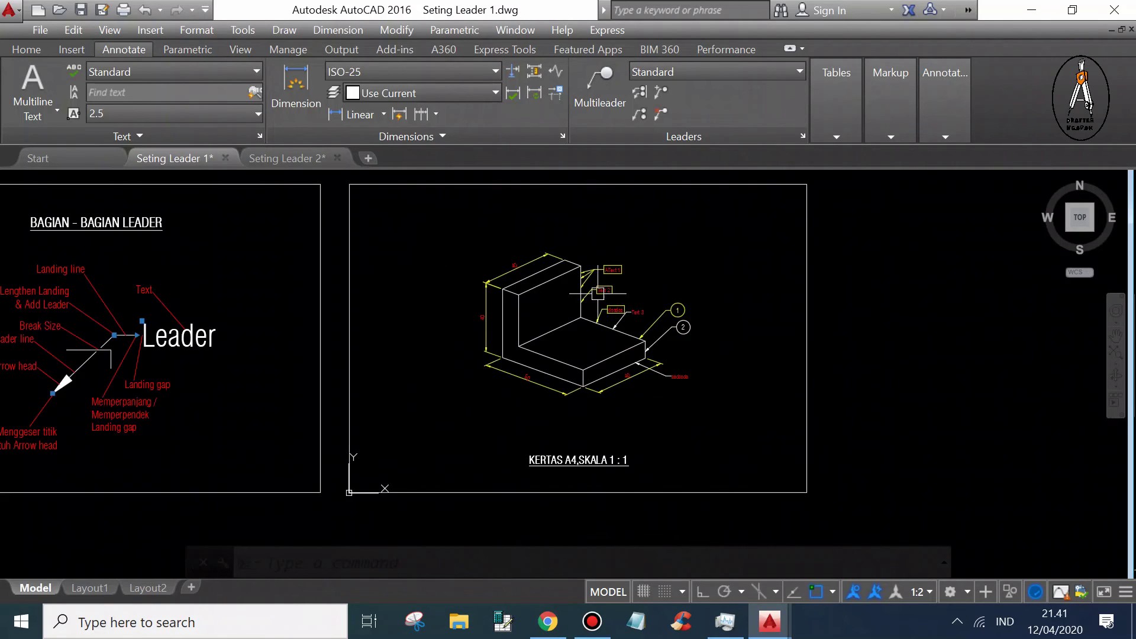
pyautogui.moveTo(473, 304); pyautogui.dragTo(621, 307, button='middle')
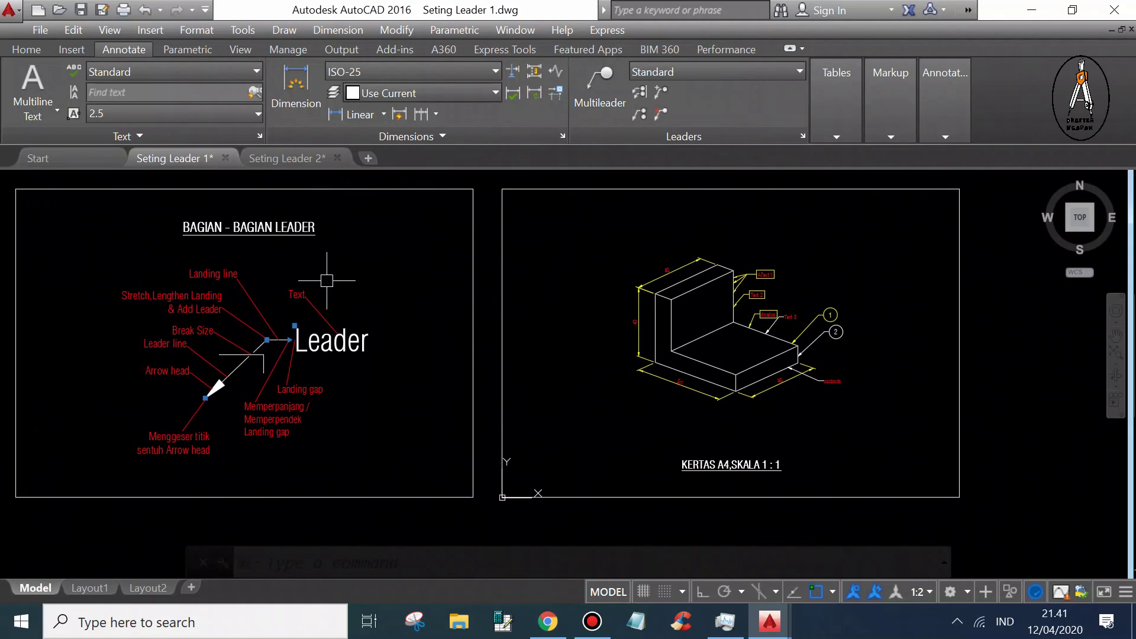
pyautogui.moveTo(327, 281); pyautogui.dragTo(333, 282, button='middle')
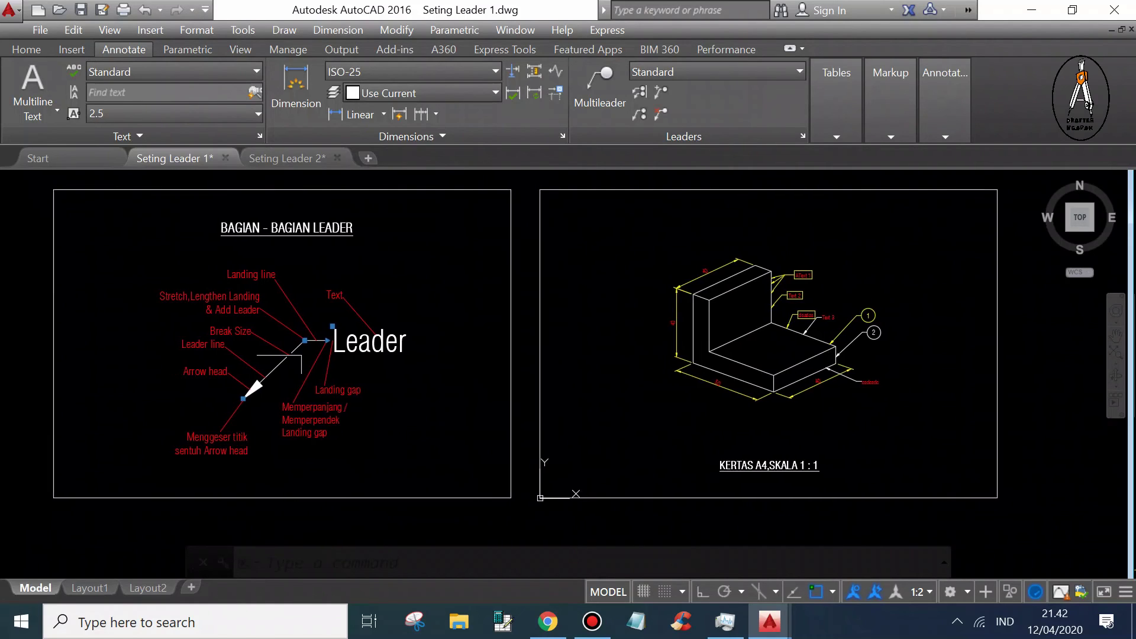
pyautogui.moveTo(353, 301); pyautogui.dragTo(403, 311, button='middle')
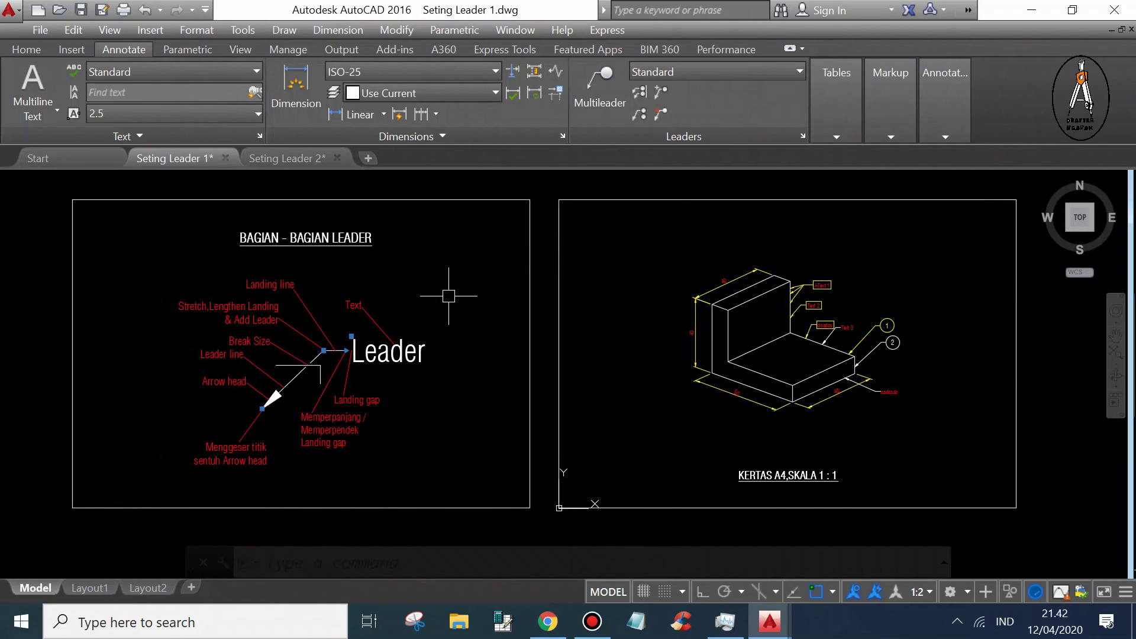